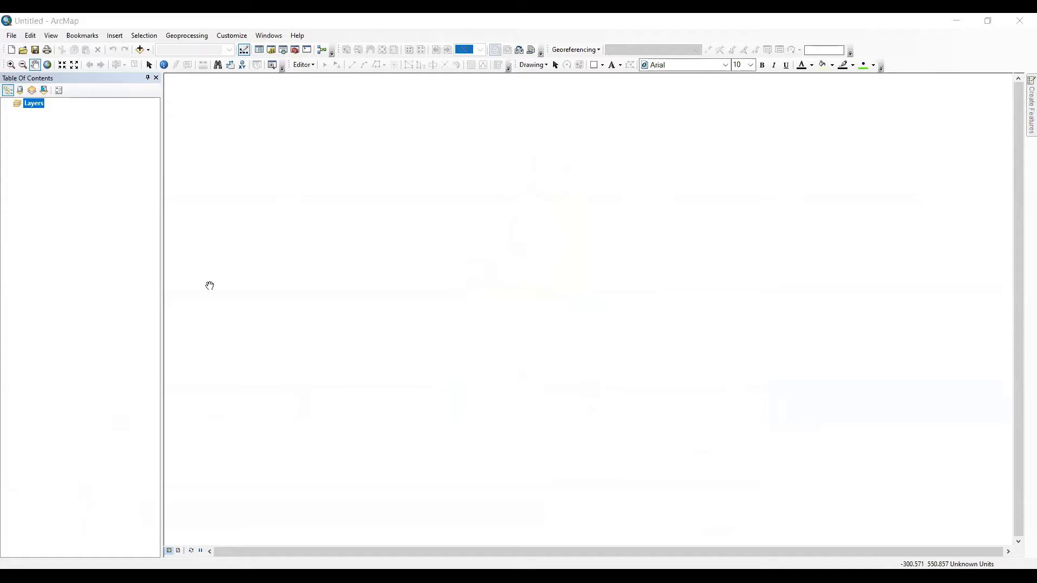
# - Start adding data and browse up to the D:\PWK2017\MAIN DATA folder, viewing the folder connection options without connecting one
pyautogui.click(140, 51)
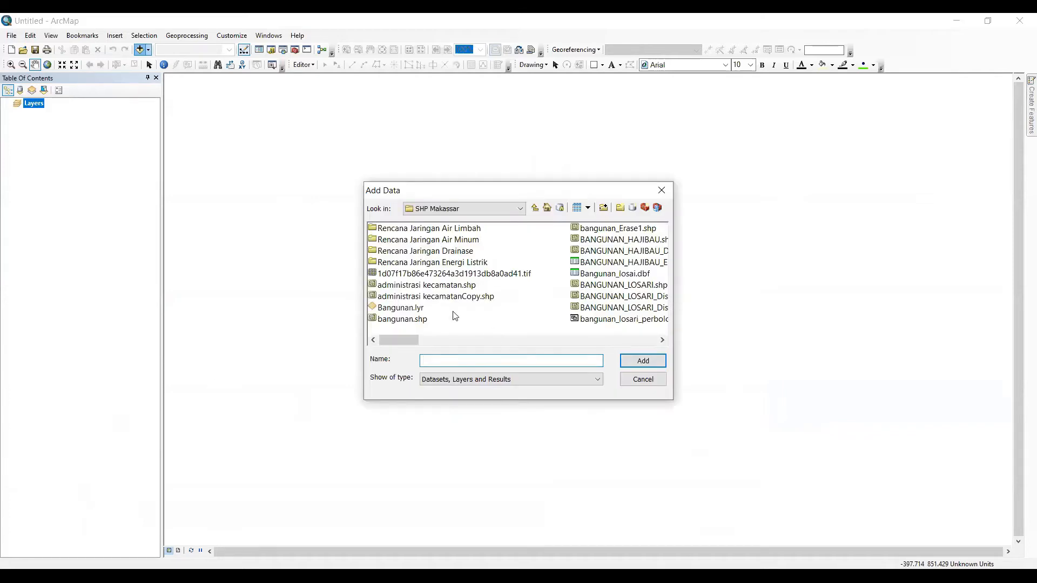
pyautogui.click(536, 208)
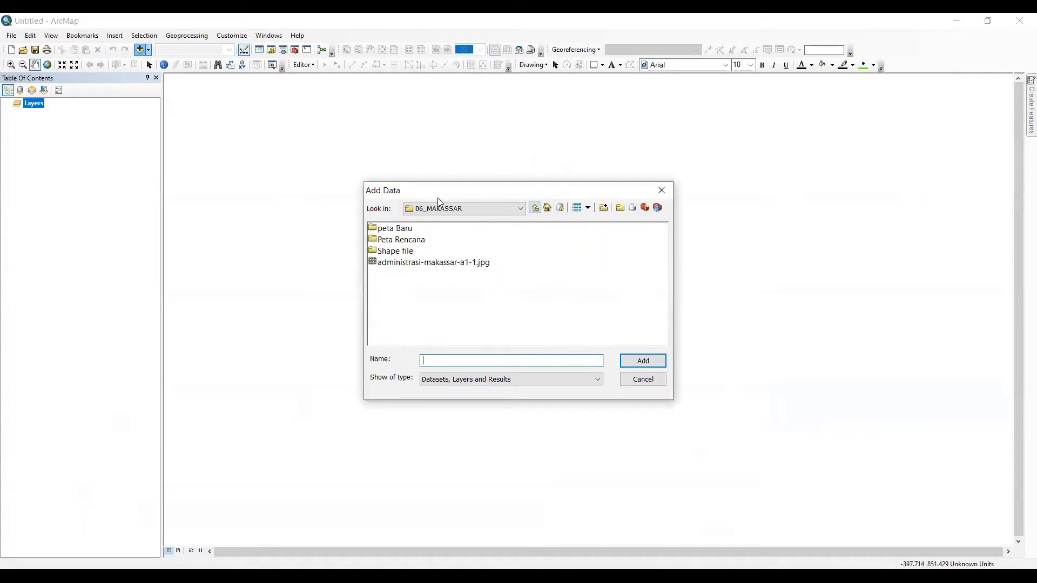
pyautogui.click(535, 209)
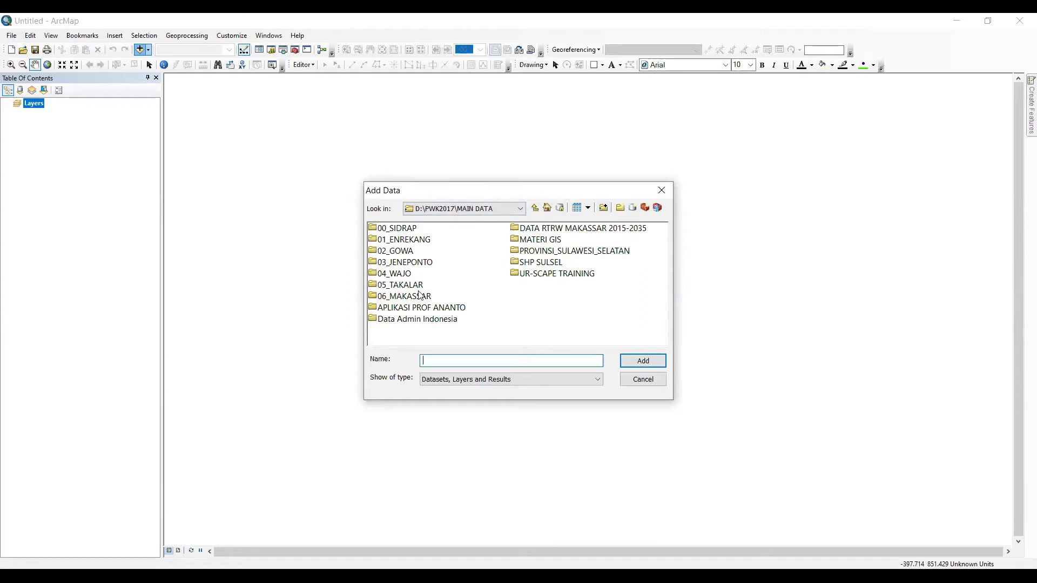
pyautogui.click(604, 209)
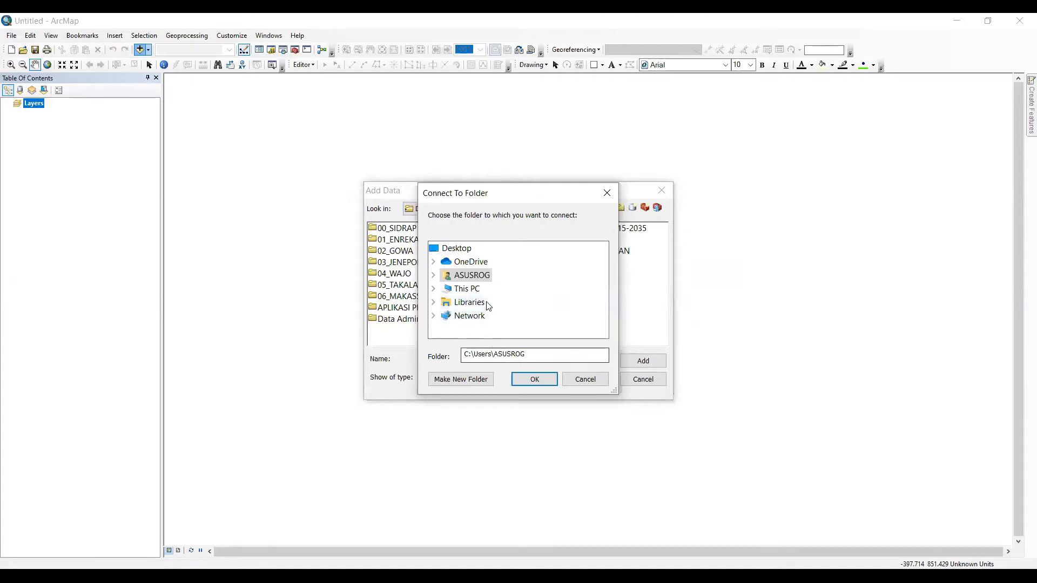
pyautogui.click(590, 380)
# - Add Kecamatan.shp to the map from the SHP Makassar shapefile folder inside 06_MAKASSAR
pyautogui.doubleClick(414, 297)
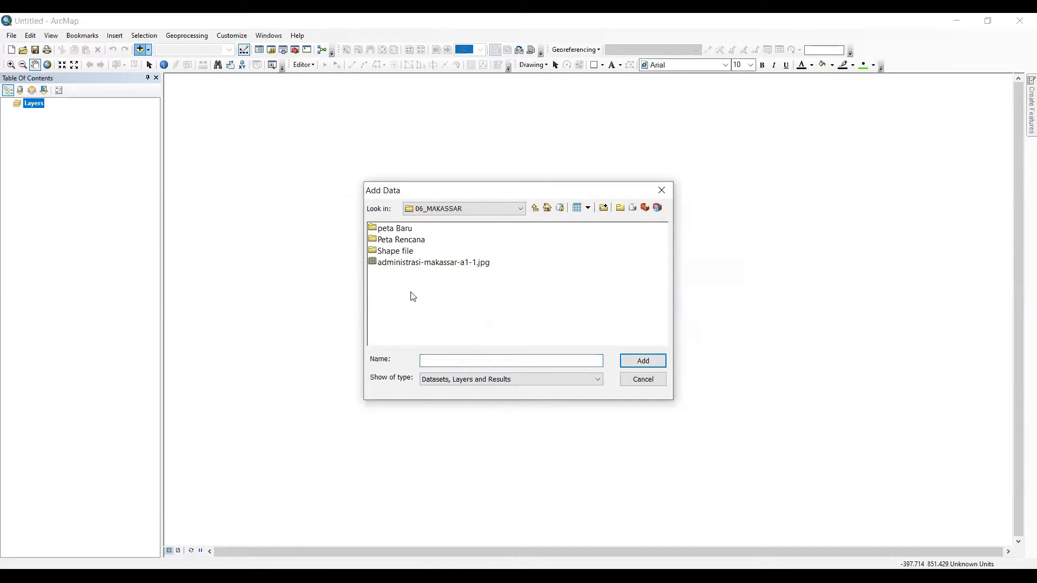
pyautogui.click(402, 255)
pyautogui.doubleClick(402, 255)
pyautogui.doubleClick(405, 234)
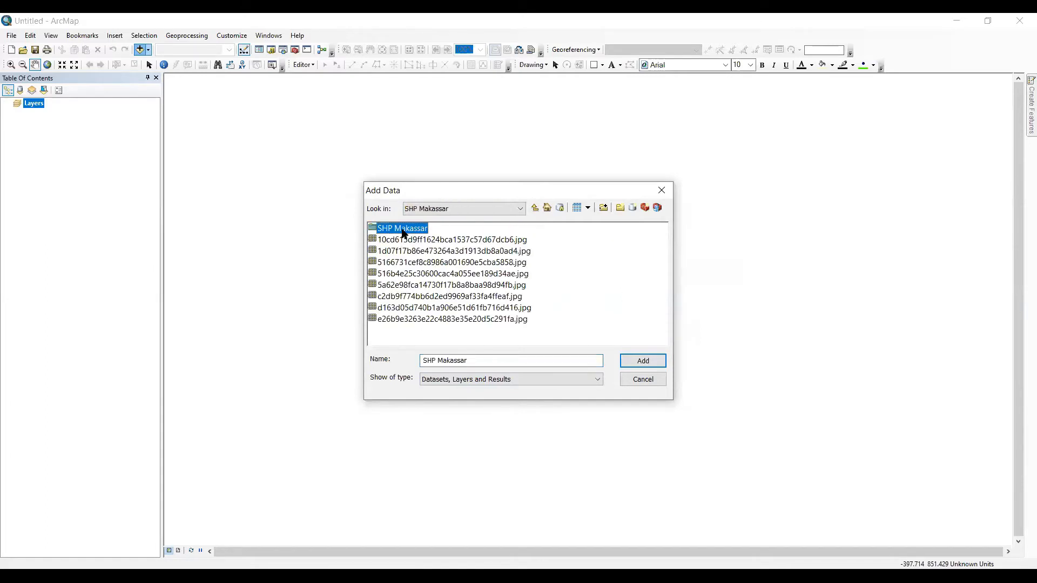
pyautogui.scroll(-5, 461, 294)
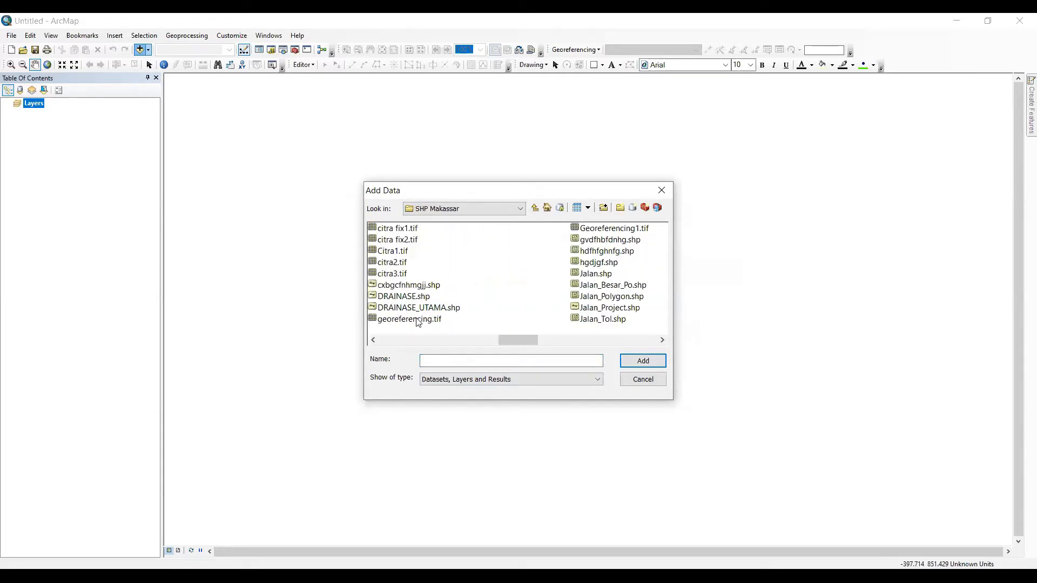
pyautogui.scroll(-3, 419, 322)
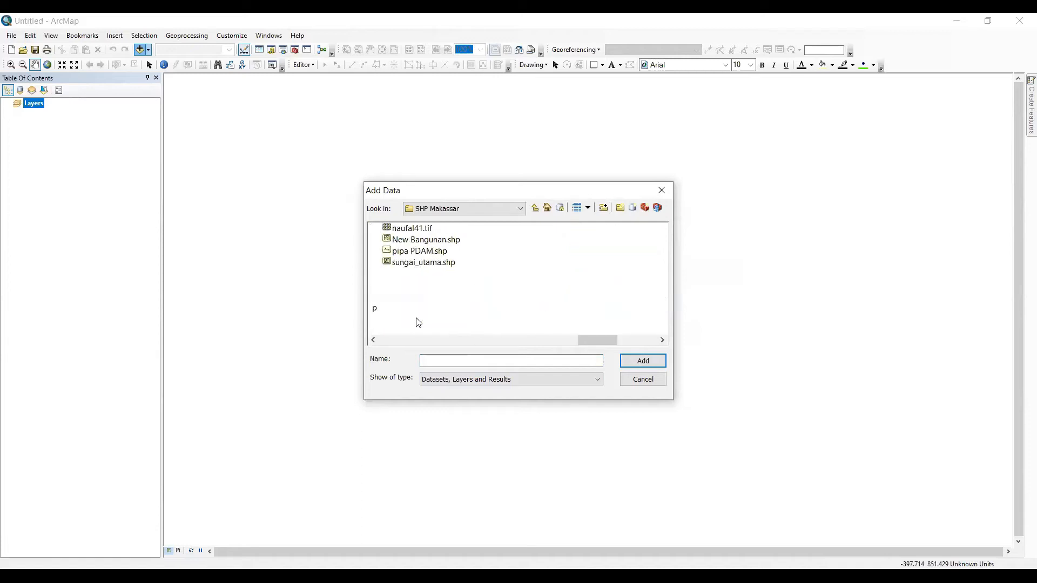
pyautogui.scroll(1, 417, 321)
pyautogui.click(417, 252)
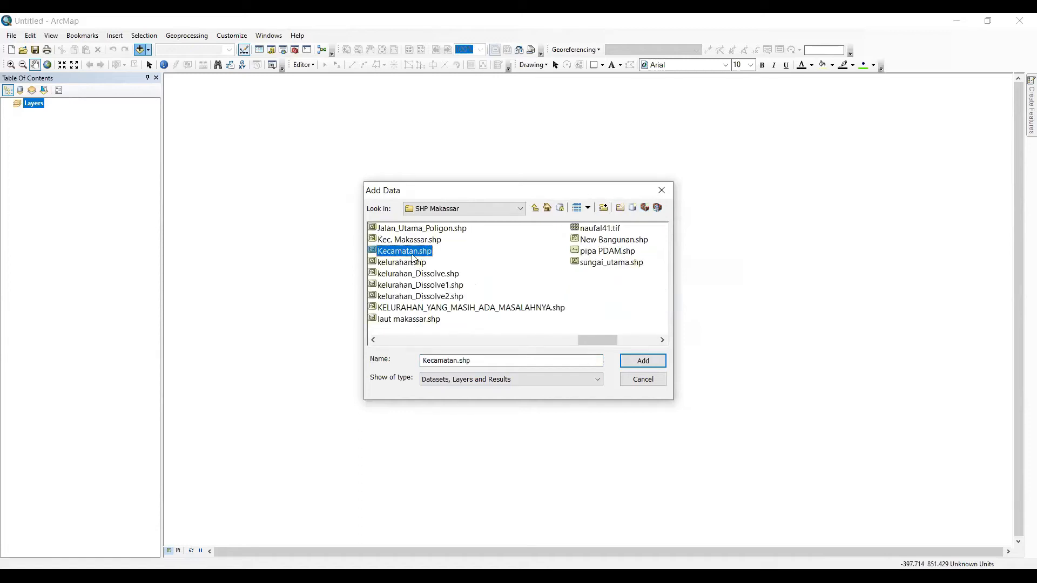
pyautogui.click(640, 362)
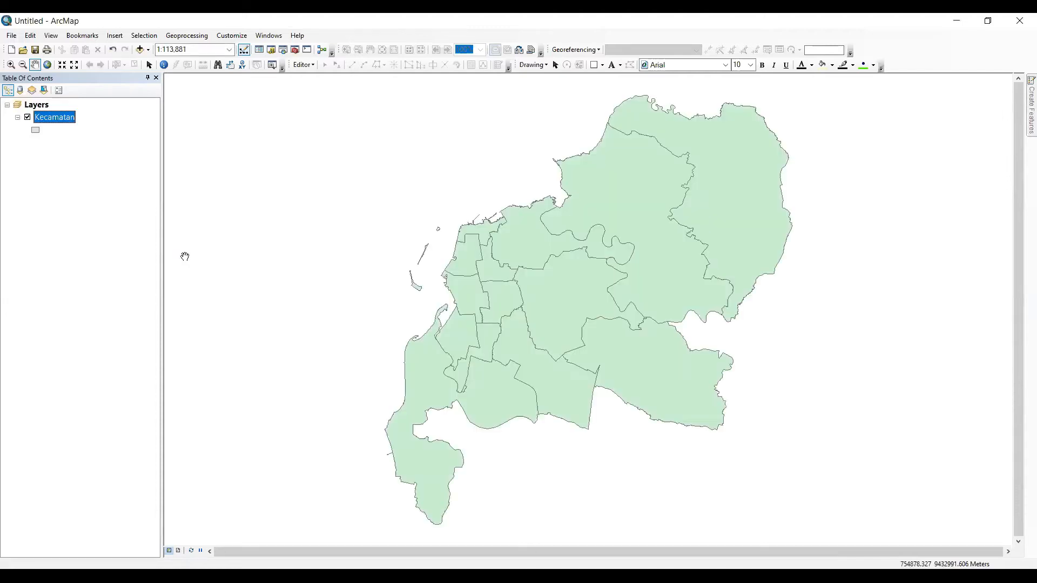
# - Set the Kecamatan layer's symbology to unique values of the KECAMATAN field and add all values
pyautogui.moveTo(553, 266); pyautogui.dragTo(489, 260)
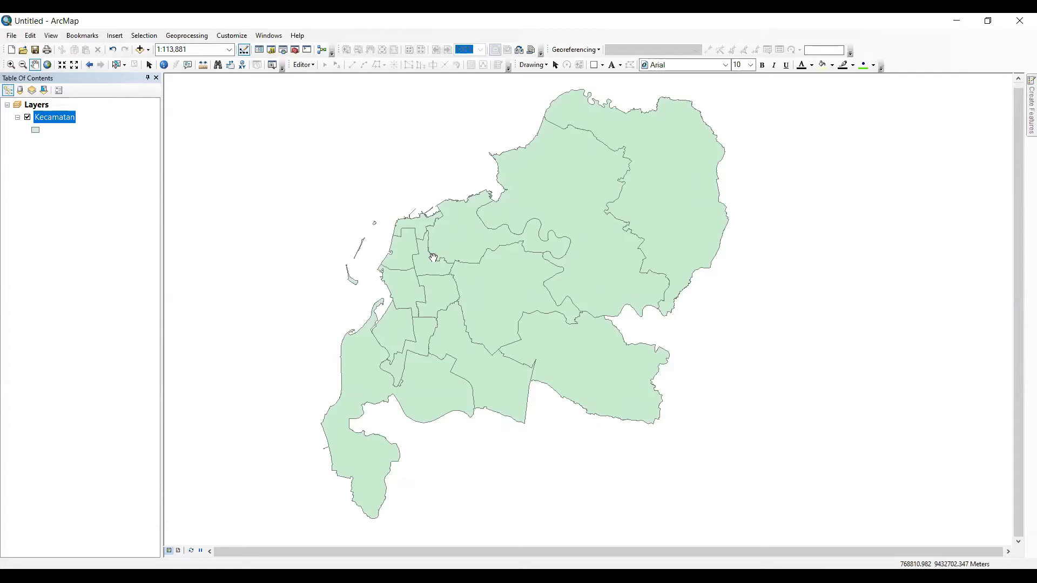
pyautogui.doubleClick(62, 118)
pyautogui.rightClick(61, 118)
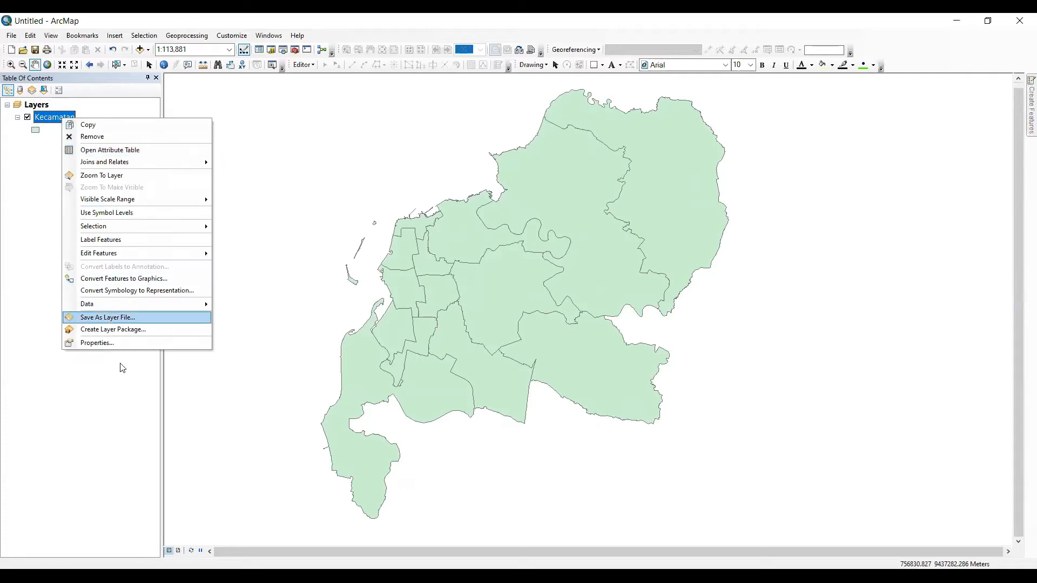
pyautogui.click(97, 343)
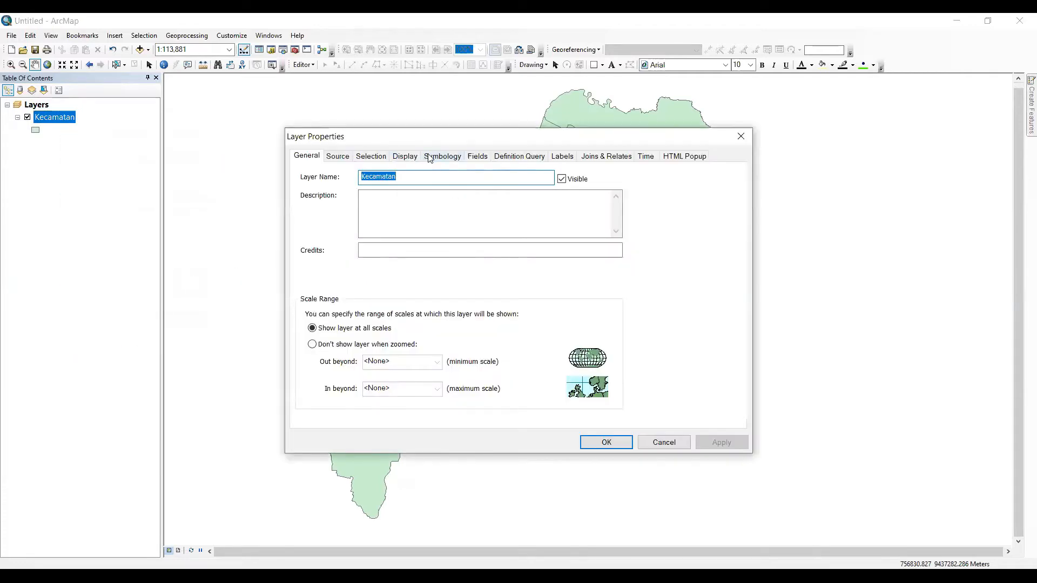
pyautogui.click(427, 158)
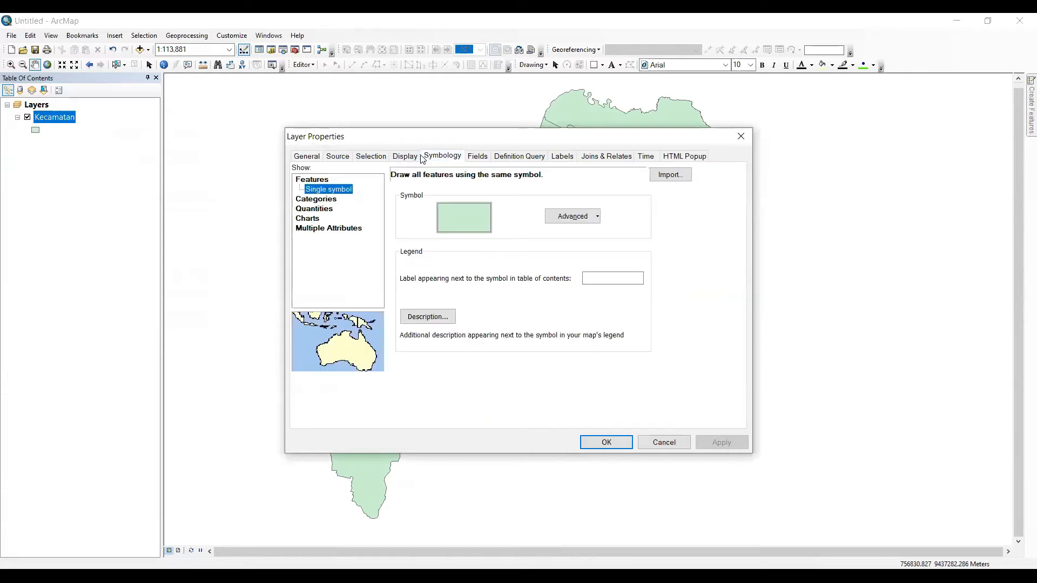
pyautogui.click(323, 200)
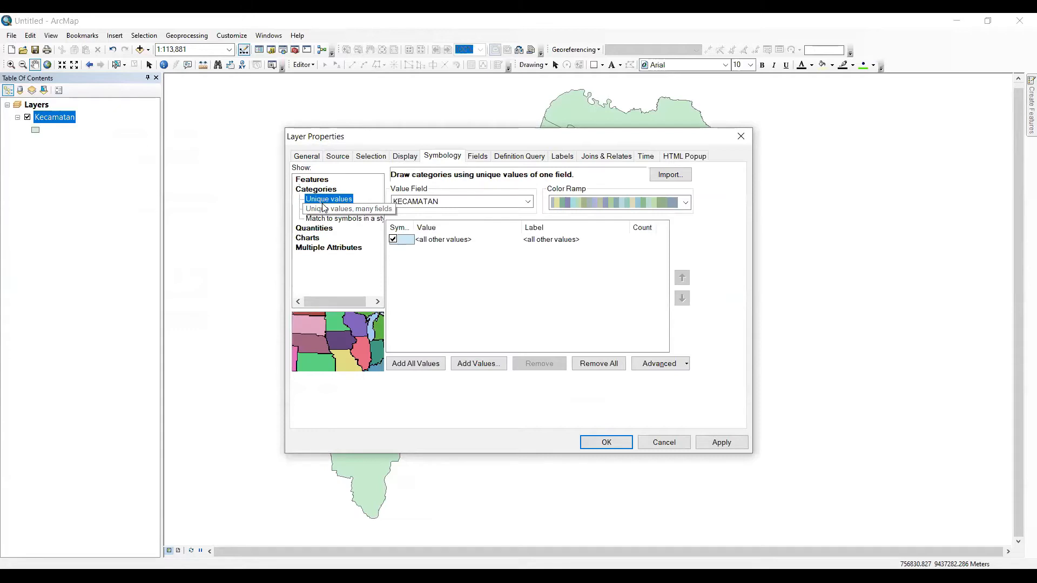
pyautogui.click(426, 363)
# - Review the list of district categories and their assigned colours in the unique values symbology
pyautogui.scroll(-2, 466, 312)
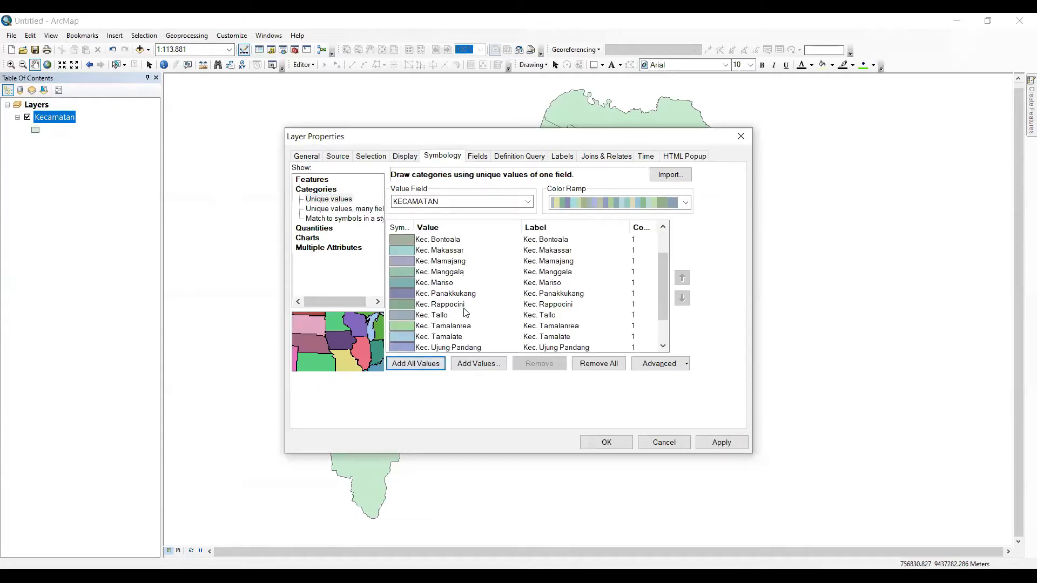
pyautogui.scroll(2, 466, 311)
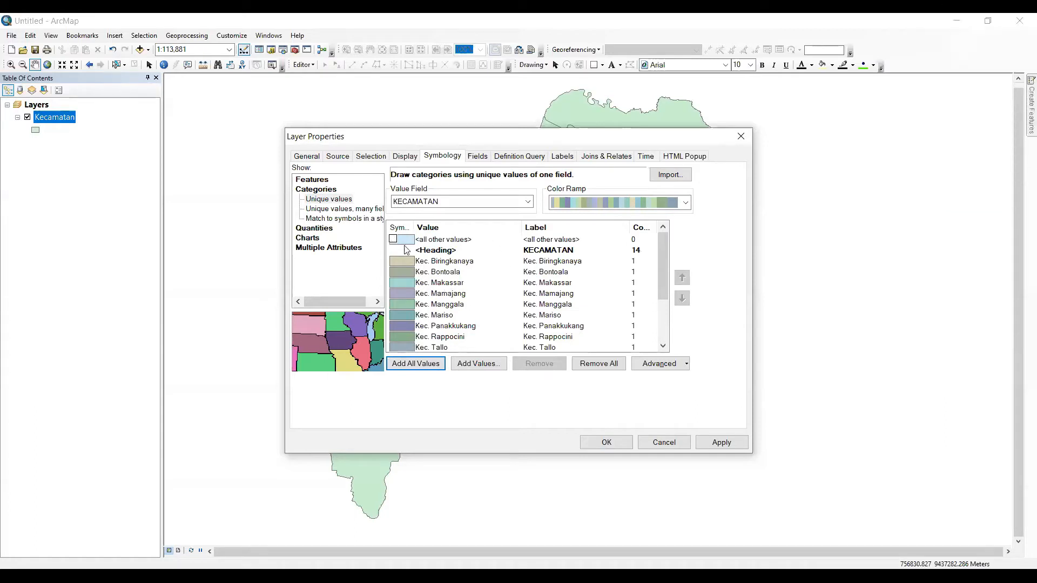
pyautogui.scroll(-2, 440, 317)
pyautogui.scroll(2, 427, 324)
pyautogui.scroll(-2, 416, 335)
pyautogui.scroll(2, 420, 329)
pyautogui.scroll(-2, 421, 324)
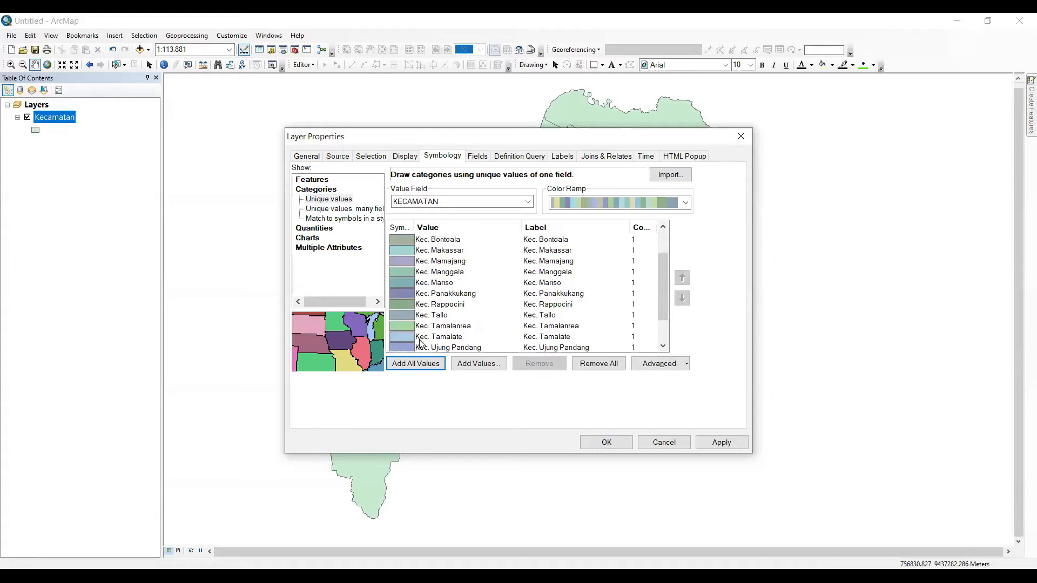
pyautogui.scroll(2, 422, 321)
# - View the available colour ramps, and apply the unique values symbology to the Kecamatan layer
pyautogui.click(686, 202)
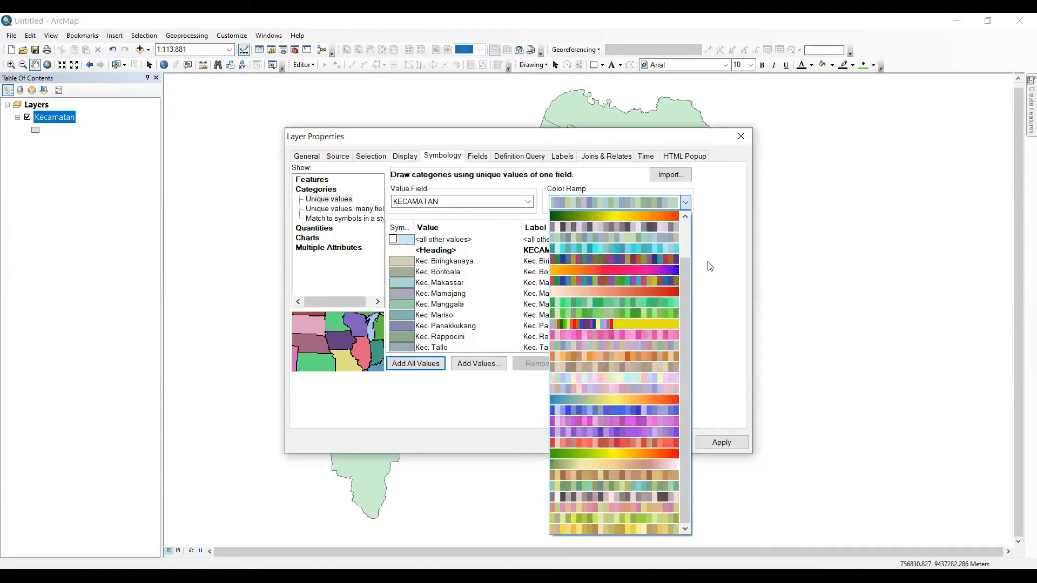
pyautogui.click(499, 298)
pyautogui.scroll(-2, 499, 298)
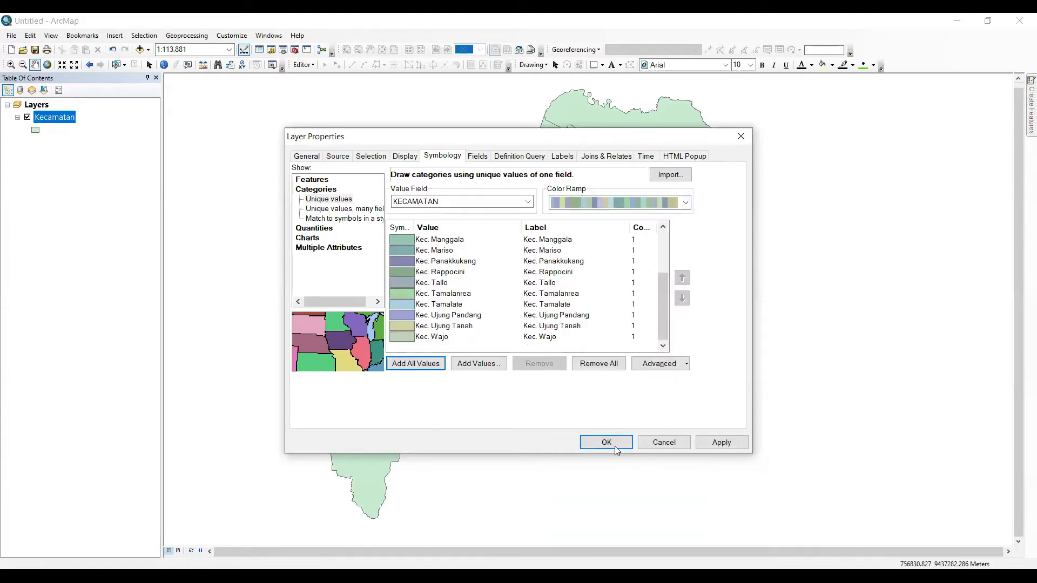
pyautogui.click(711, 443)
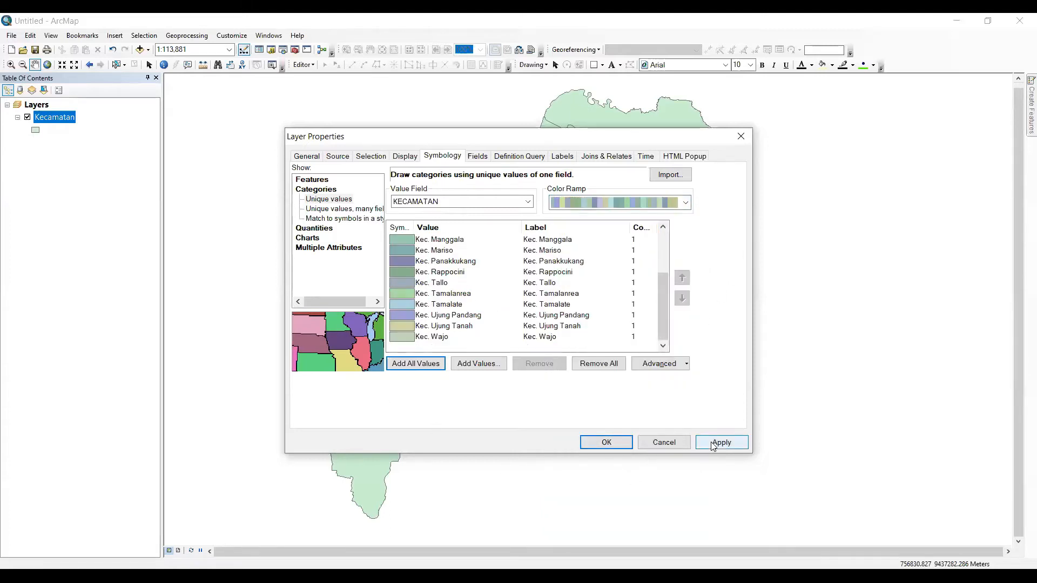
pyautogui.click(595, 443)
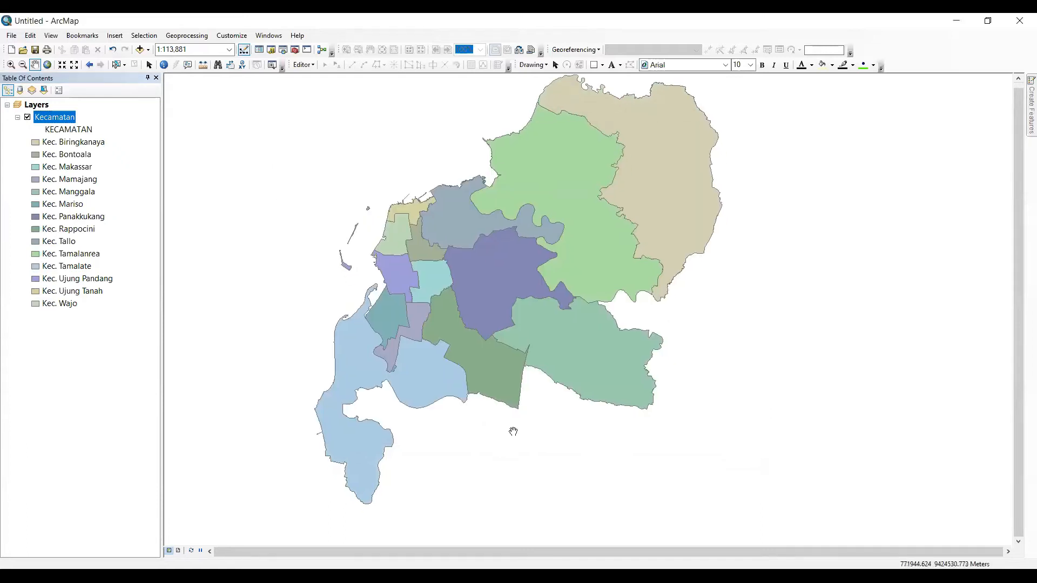
# - Review the Kecamatan layer's Display, Source and General properties and its Single symbol symbology option
pyautogui.scroll(-1, 540, 425)
pyautogui.moveTo(327, 330); pyautogui.dragTo(588, 350)
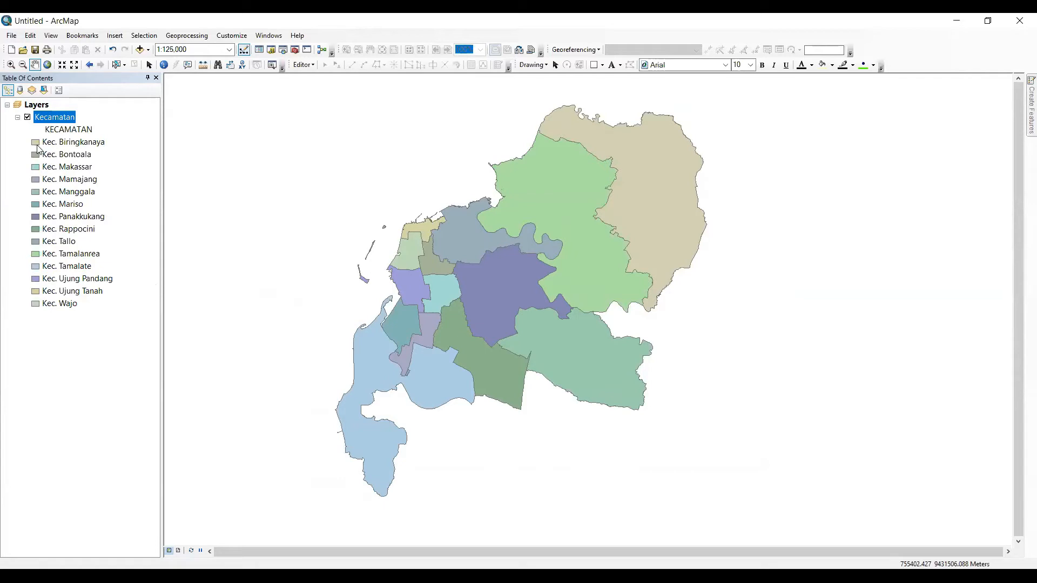
pyautogui.rightClick(67, 119)
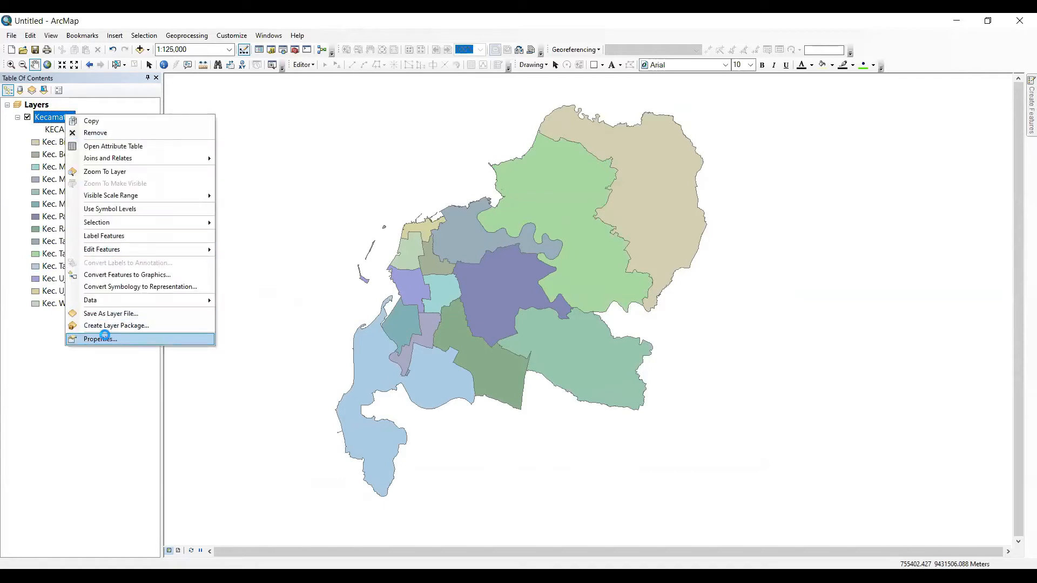
pyautogui.click(104, 338)
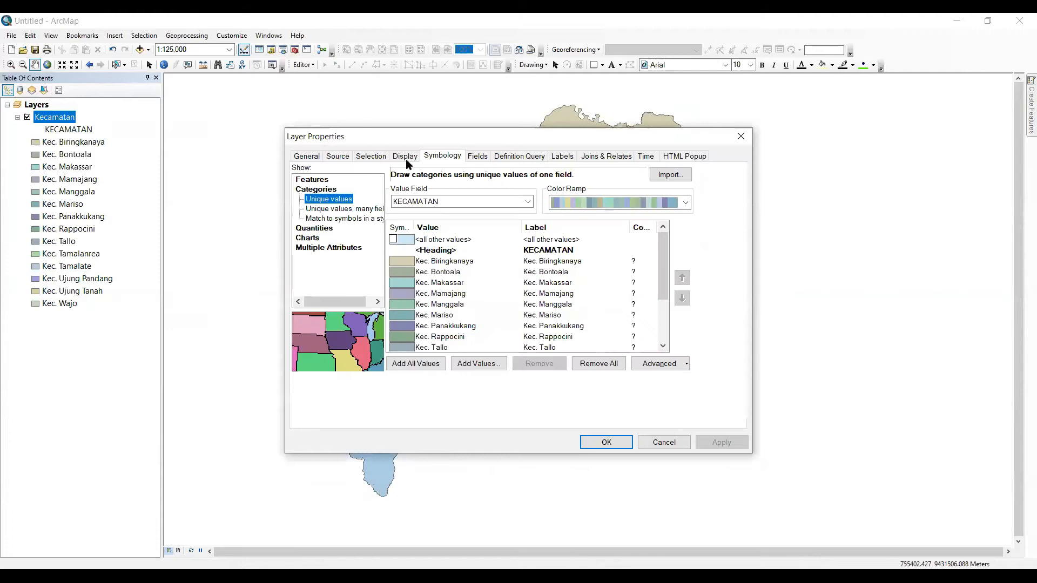
pyautogui.click(405, 157)
pyautogui.click(337, 156)
pyautogui.click(306, 156)
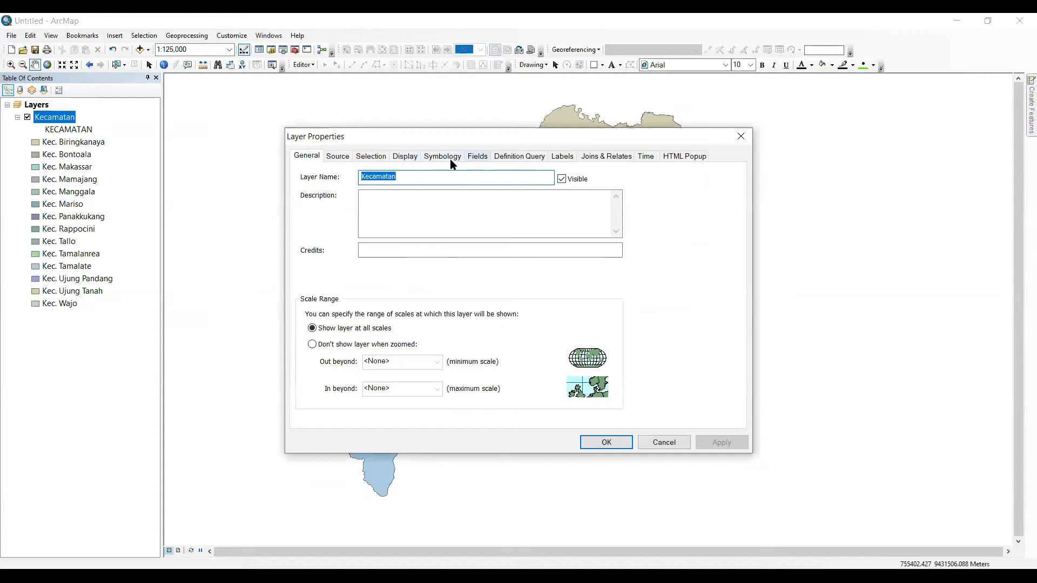
pyautogui.click(444, 160)
pyautogui.click(325, 178)
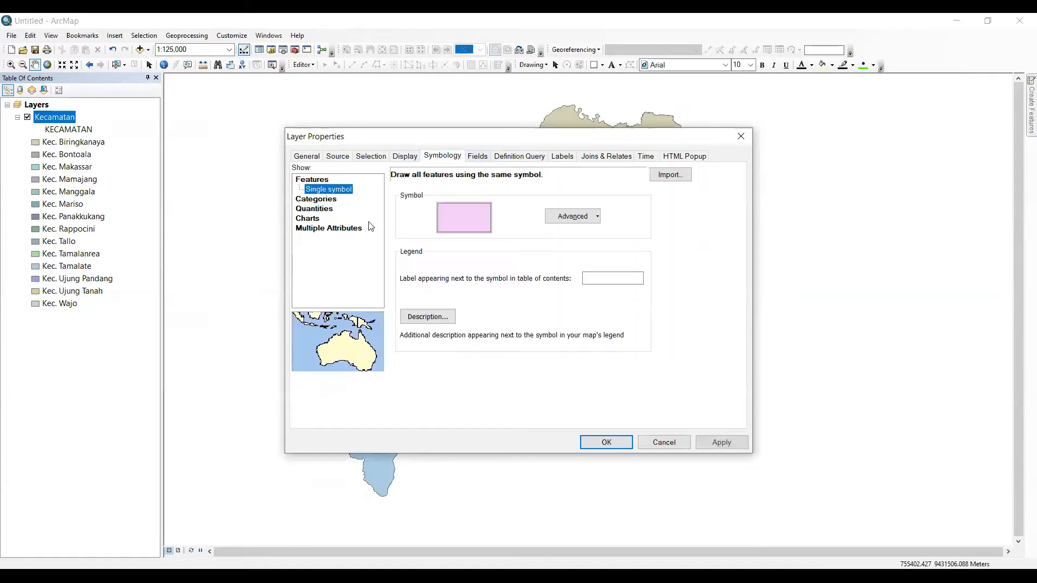
# - Inspect the symbol and fill colour choices for the single symbol and for Kec. Biringkanaya, cancelling all changes
pyautogui.click(466, 219)
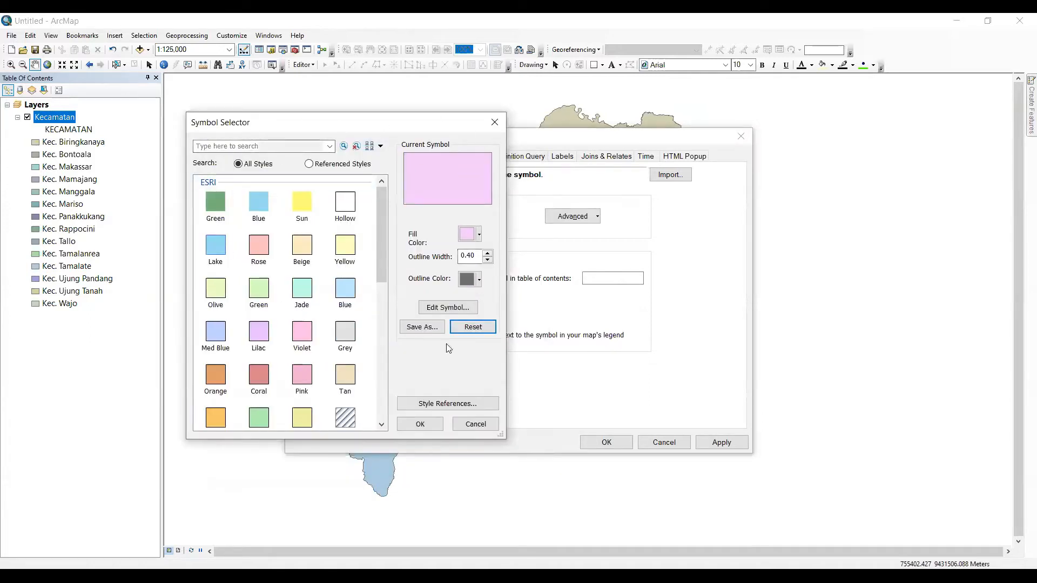
pyautogui.scroll(-3, 351, 333)
pyautogui.scroll(3, 351, 335)
pyautogui.click(479, 238)
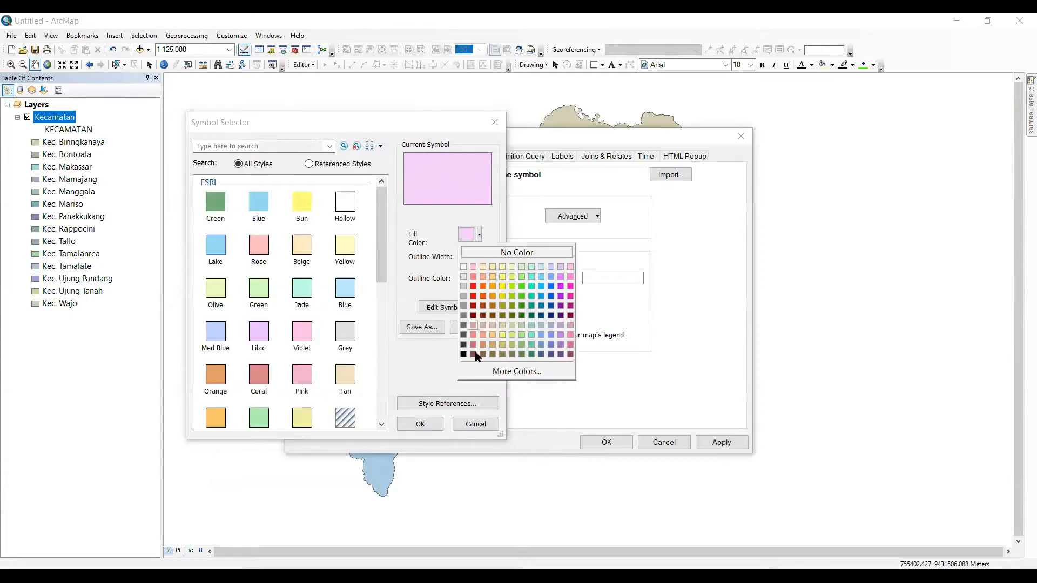
pyautogui.click(420, 425)
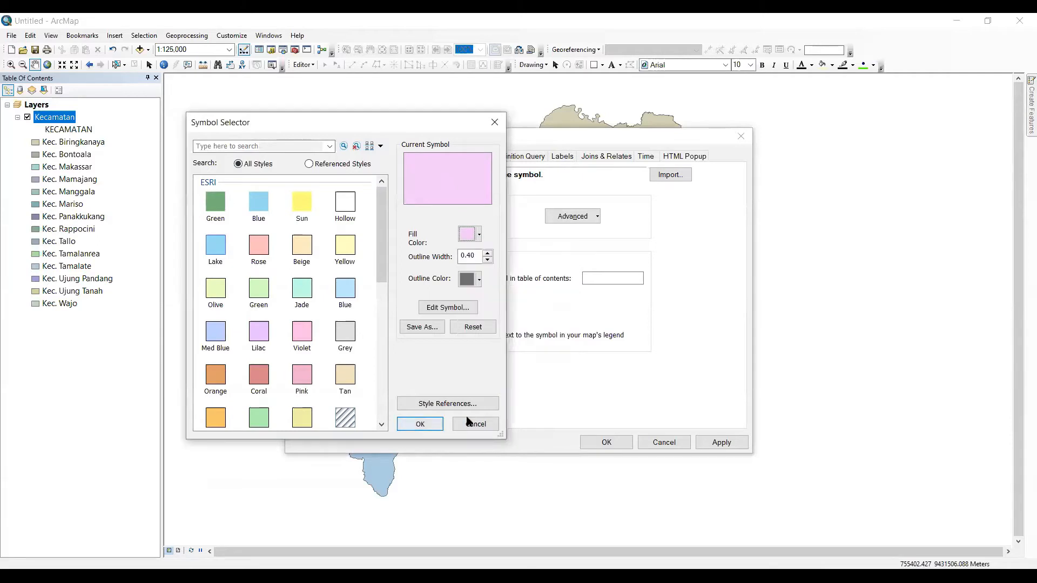
pyautogui.click(471, 425)
pyautogui.click(651, 445)
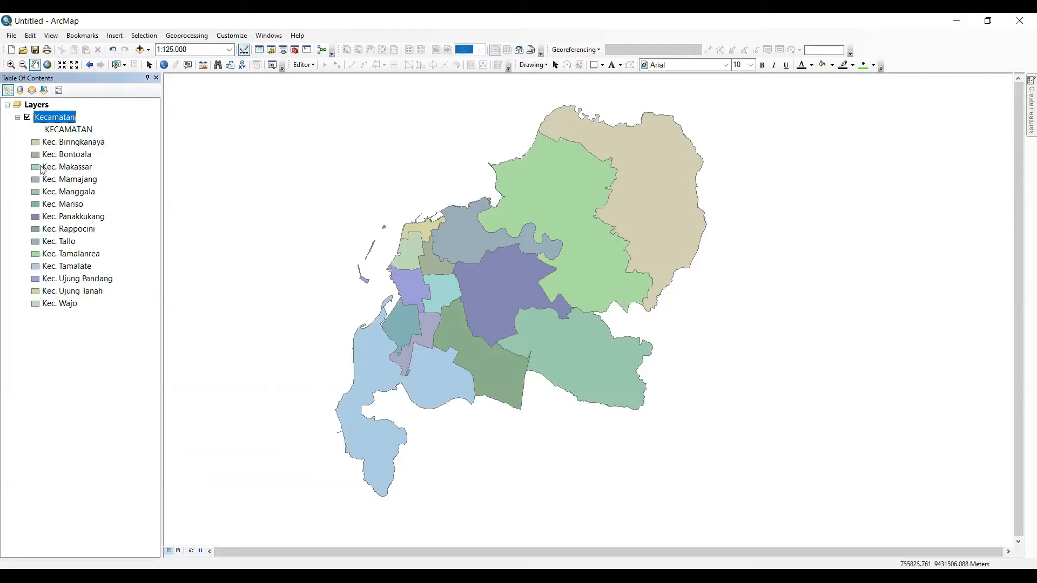
pyautogui.click(33, 142)
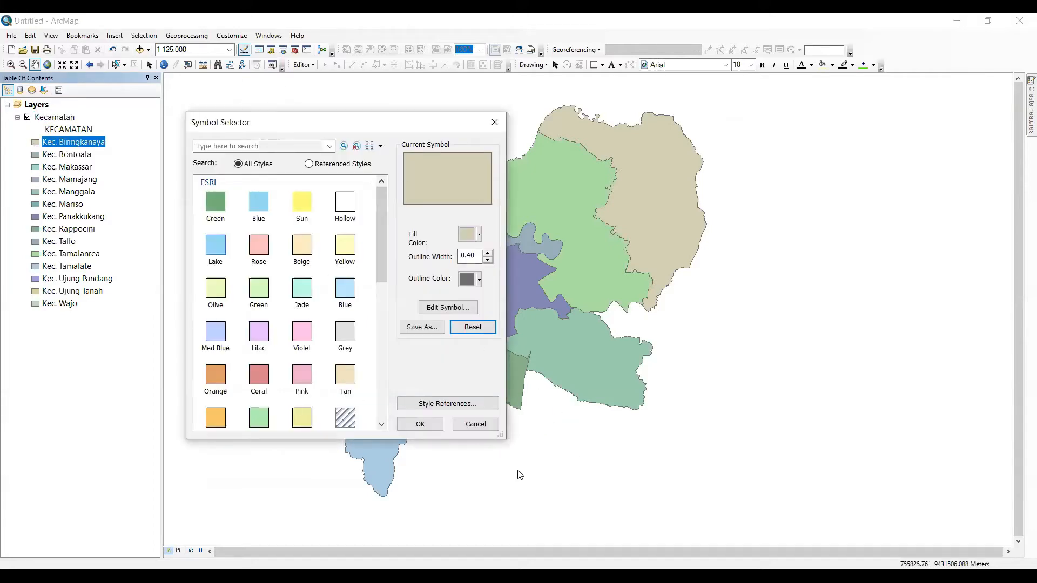
pyautogui.click(485, 428)
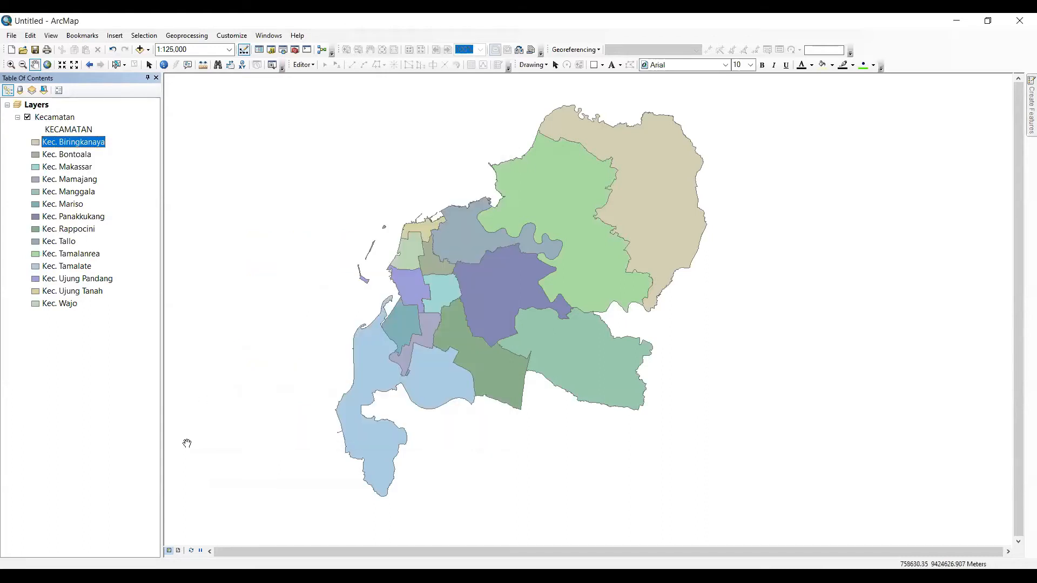
# - Switch the district map from data view to layout view
pyautogui.moveTo(677, 399); pyautogui.dragTo(664, 400)
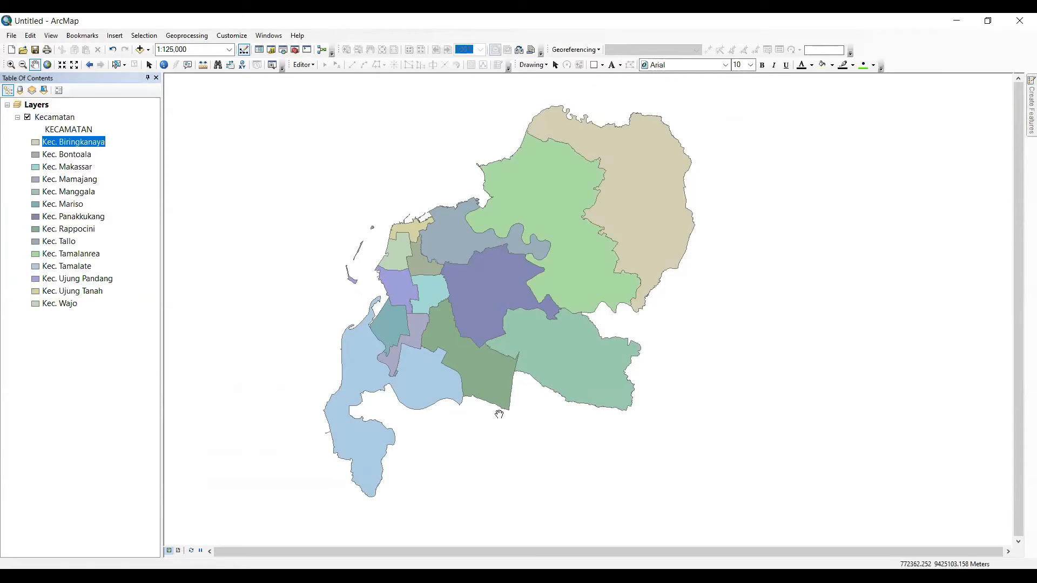
pyautogui.click(179, 552)
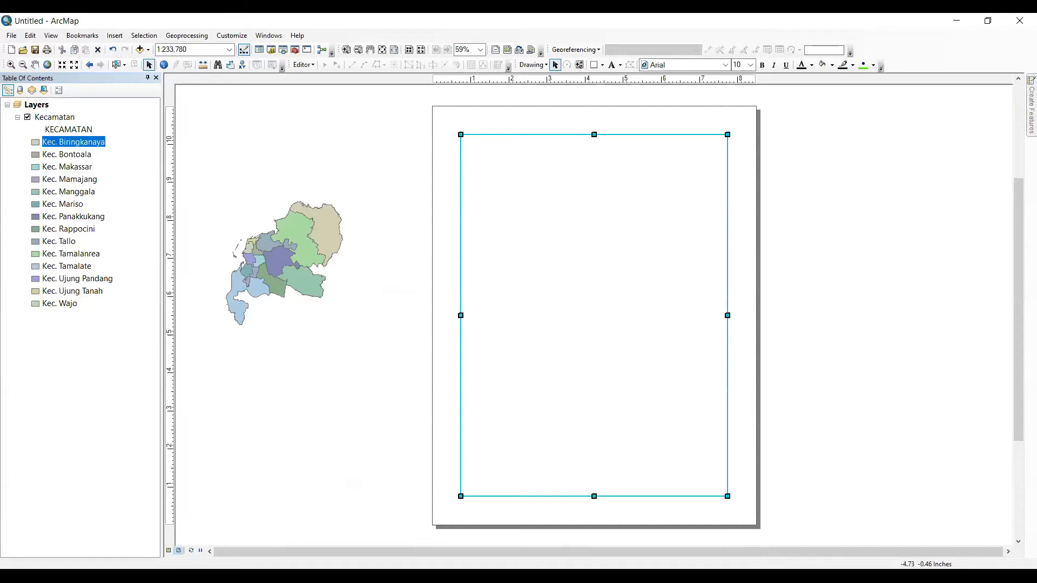
# - Set the data frame's coordinate system to WGS 1984 from data view, and return to layout view
pyautogui.click(169, 551)
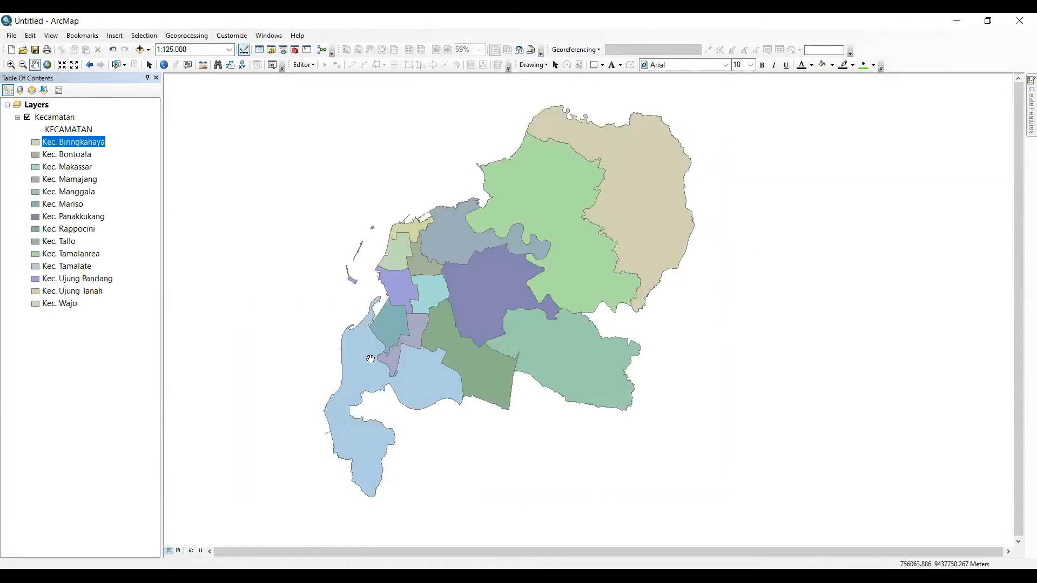
pyautogui.doubleClick(31, 104)
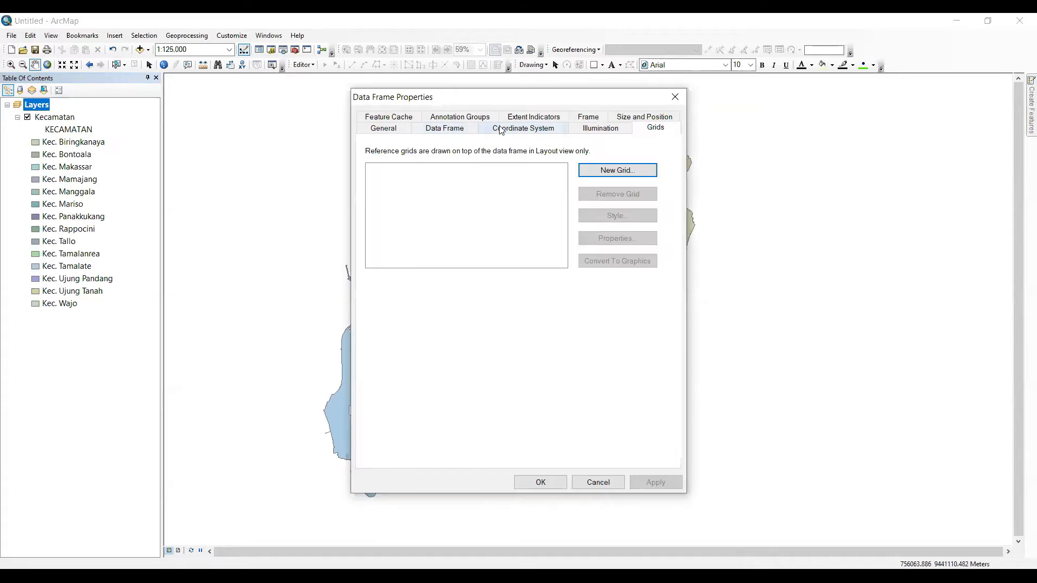
pyautogui.click(504, 128)
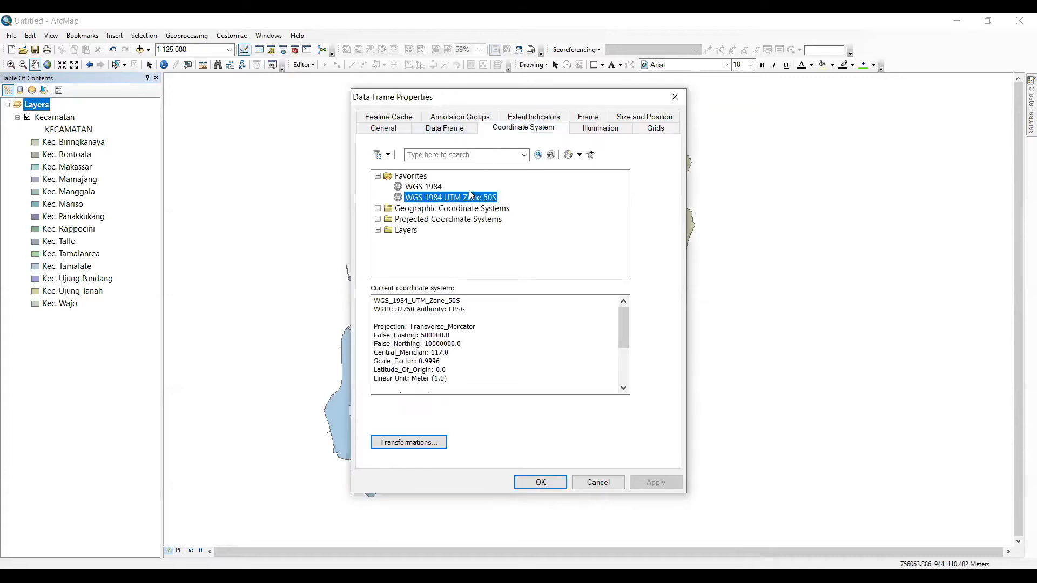
pyautogui.click(423, 186)
pyautogui.click(540, 482)
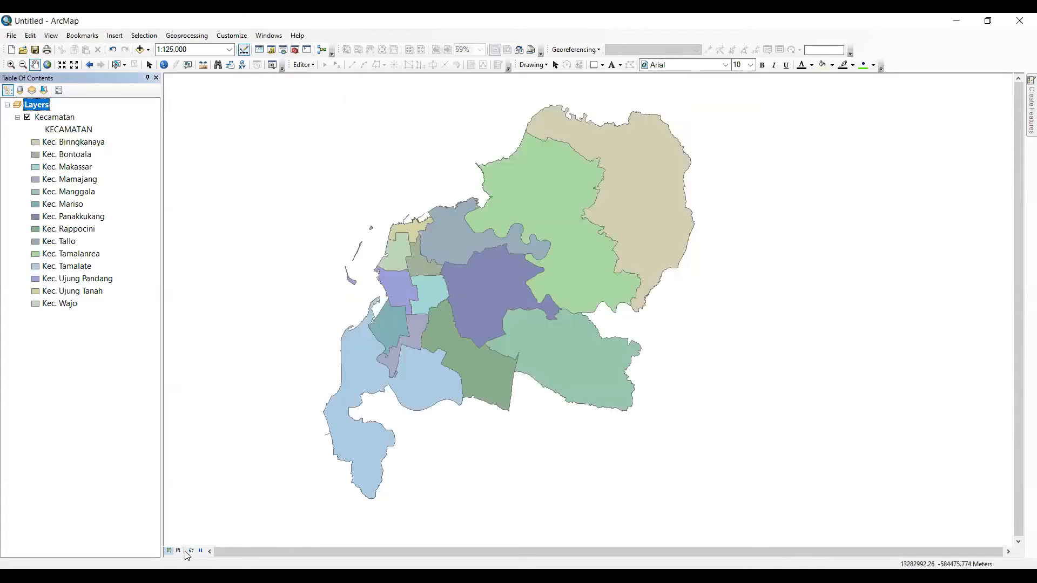
pyautogui.click(179, 551)
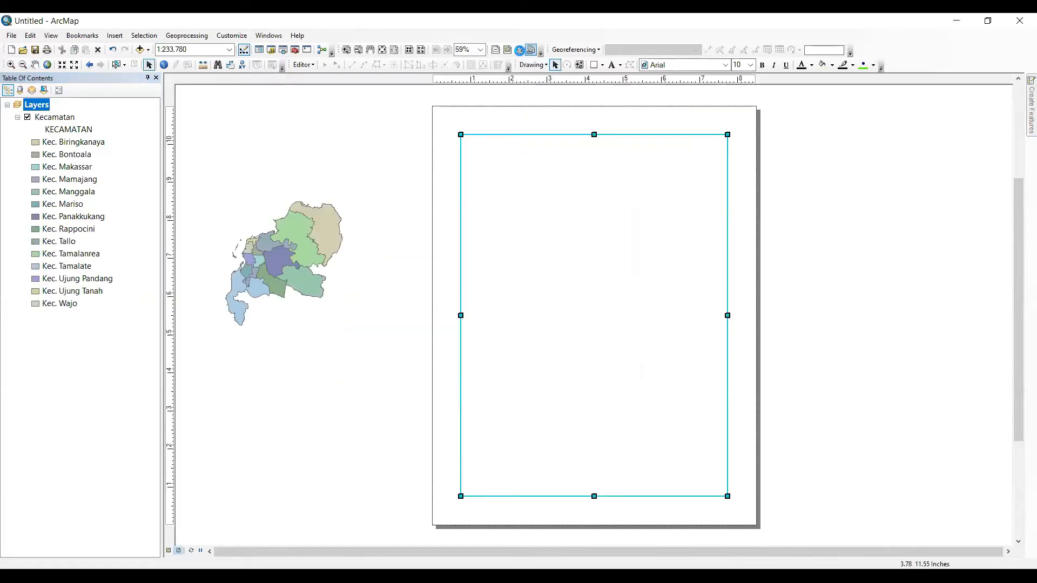
pyautogui.click(519, 50)
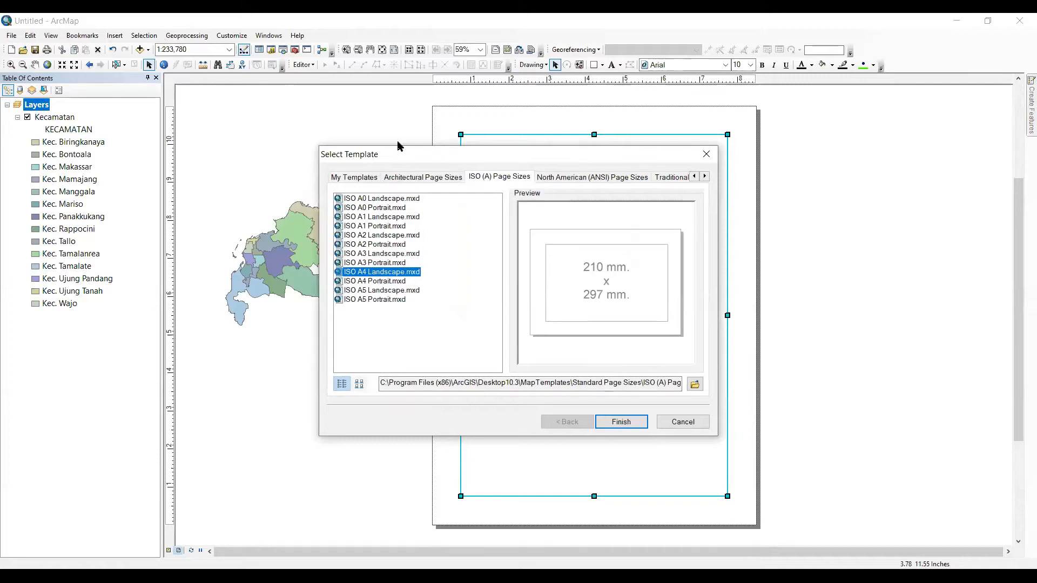
pyautogui.moveTo(393, 158); pyautogui.dragTo(363, 148)
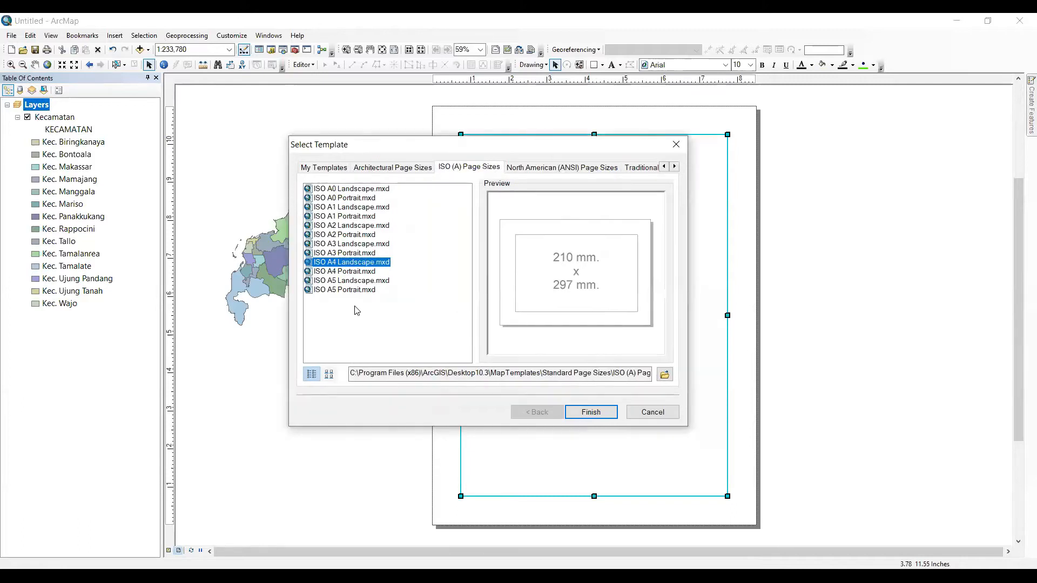
pyautogui.click(653, 412)
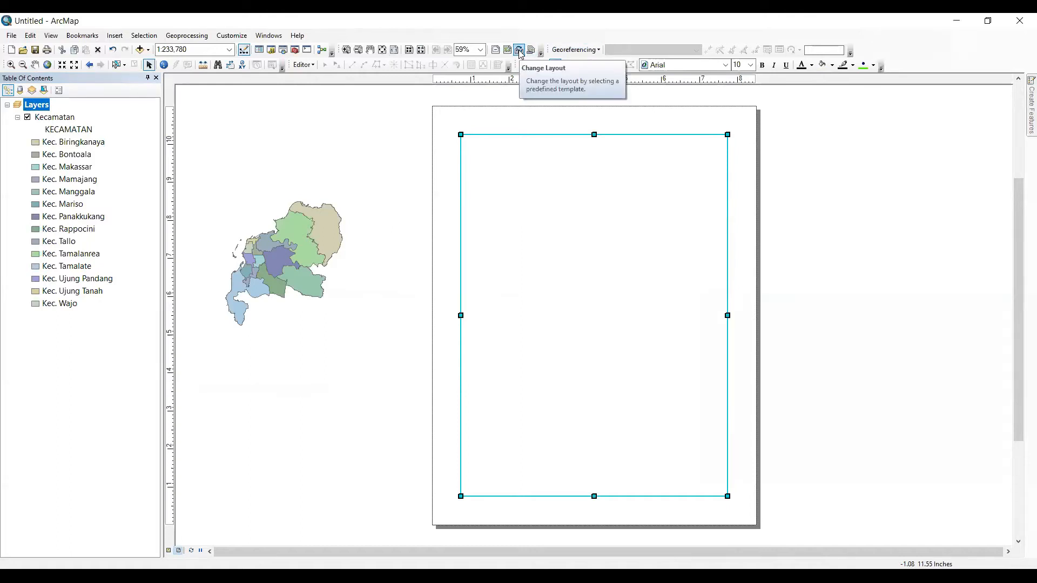
# - Zoom the map to the Kecamatan layer's extent
pyautogui.rightClick(36, 105)
pyautogui.click(42, 107)
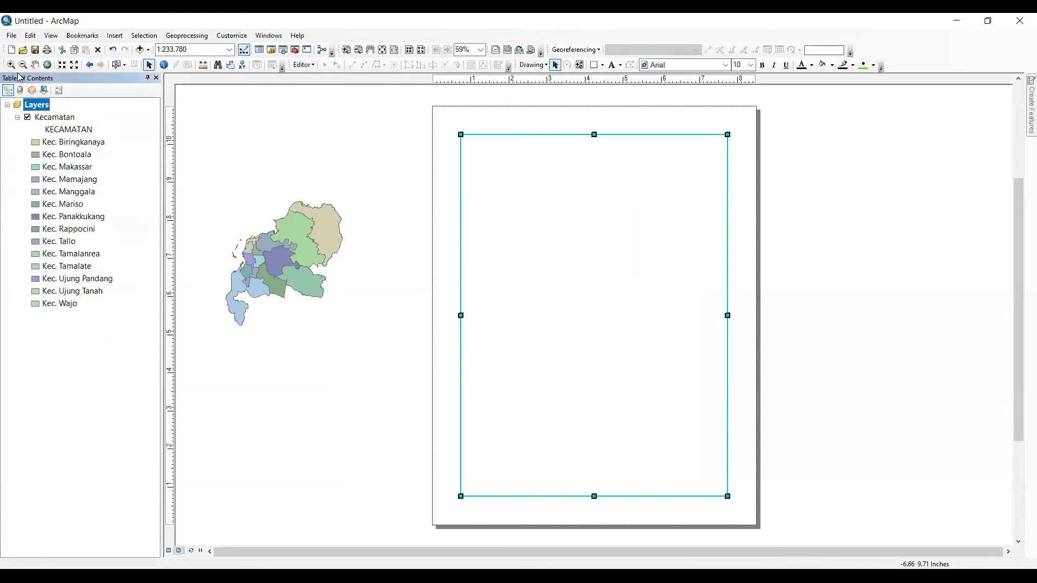
pyautogui.rightClick(42, 107)
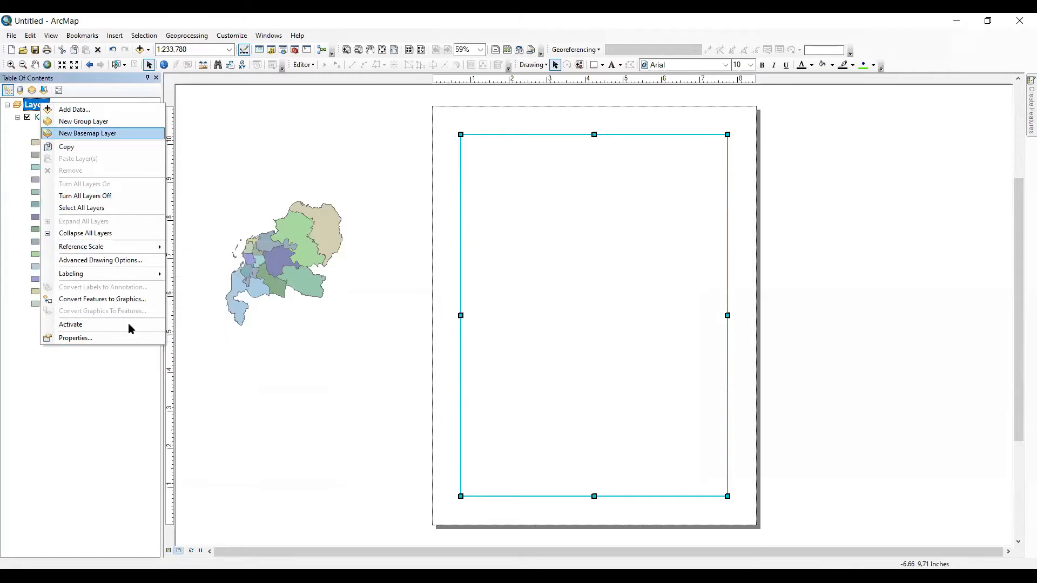
pyautogui.click(125, 375)
pyautogui.rightClick(65, 118)
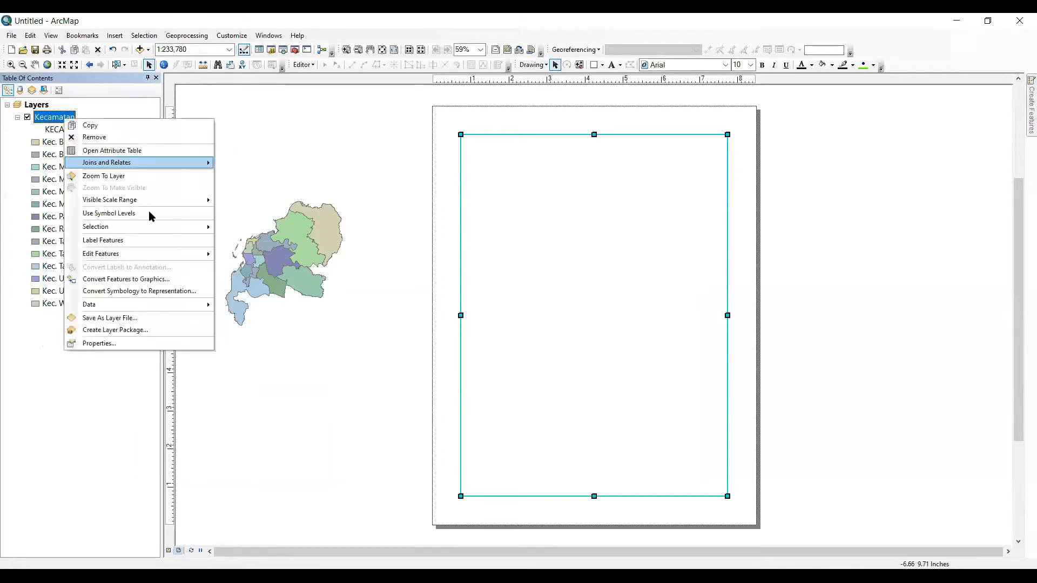
pyautogui.click(142, 178)
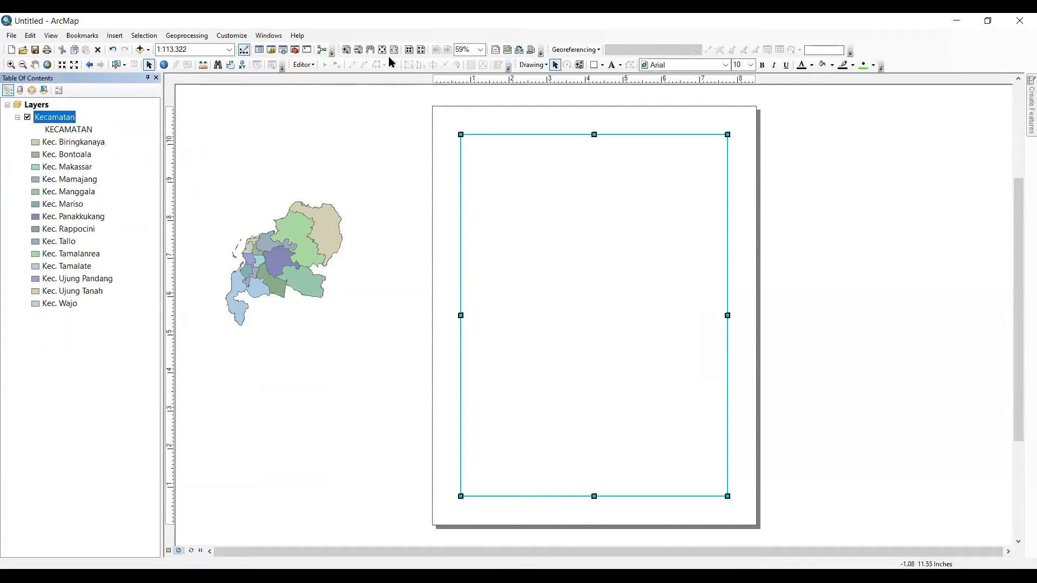
# - Apply the ISO A4 Landscape layout template and pan the district map into the data frame
pyautogui.click(522, 54)
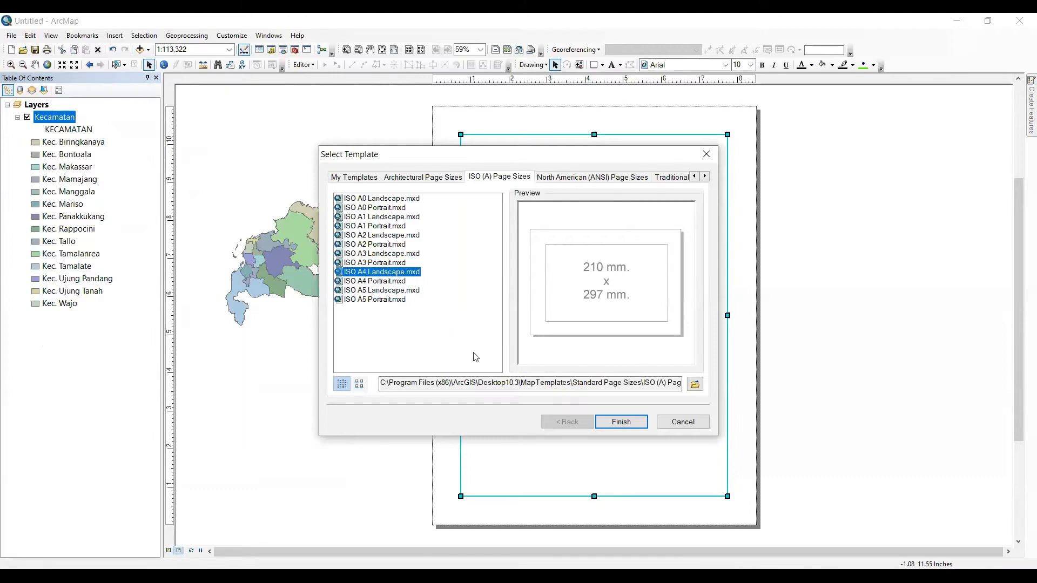
pyautogui.click(616, 420)
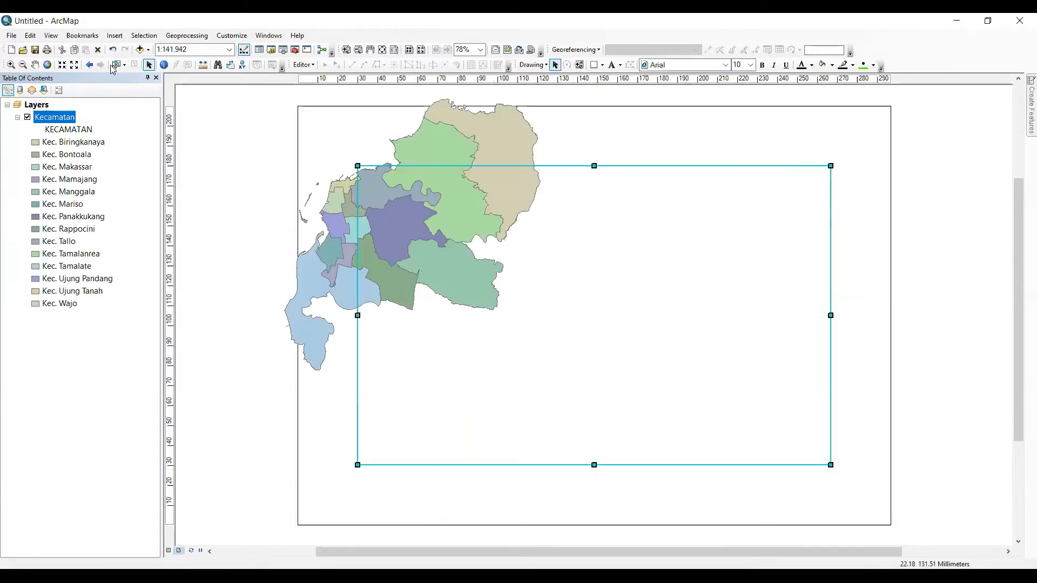
pyautogui.click(35, 64)
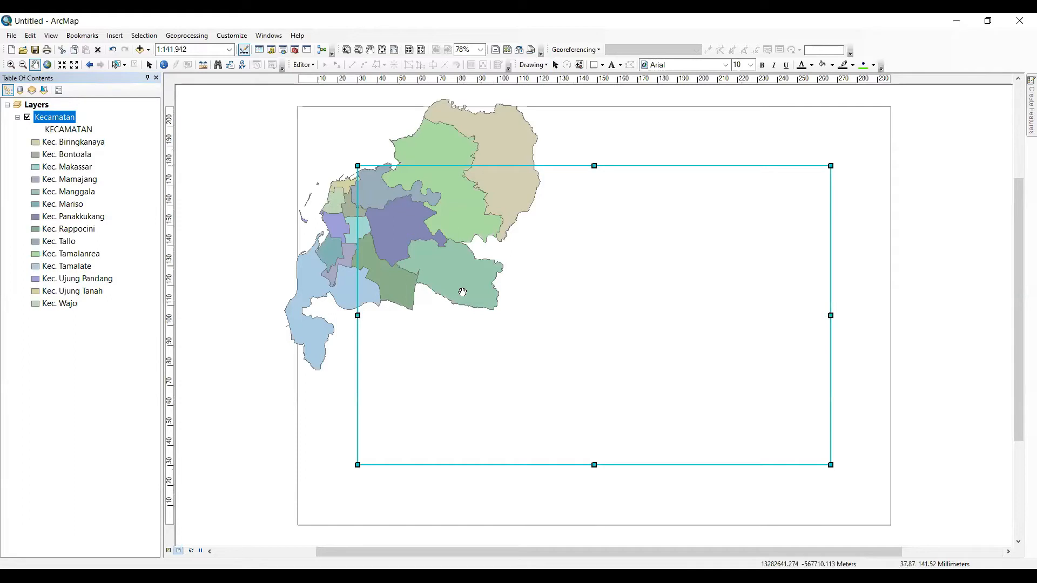
pyautogui.moveTo(453, 253); pyautogui.dragTo(444, 227)
pyautogui.moveTo(493, 270); pyautogui.dragTo(533, 303)
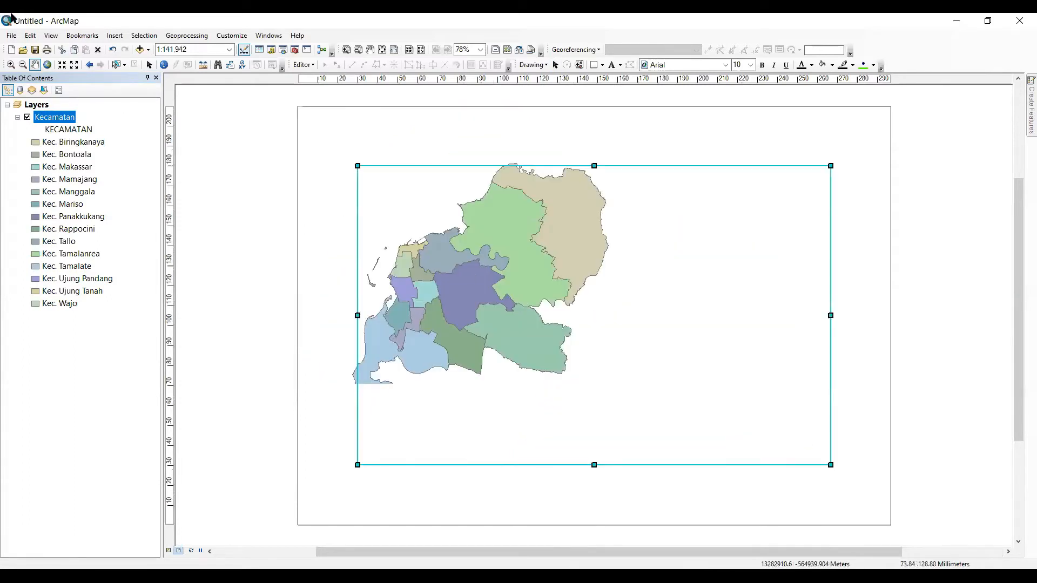
# - Move the data frame to the page's upper-left corner and set the map scale to 1:150,000
pyautogui.click(149, 64)
pyautogui.moveTo(688, 306); pyautogui.dragTo(630, 250)
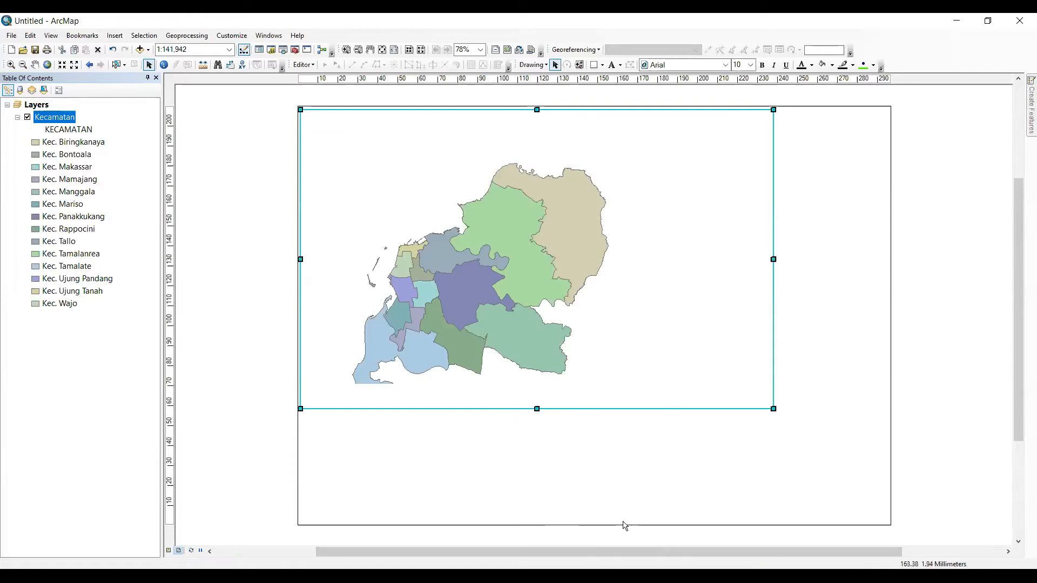
pyautogui.click(226, 49)
pyautogui.write('1.500.000')
pyautogui.press('Return')
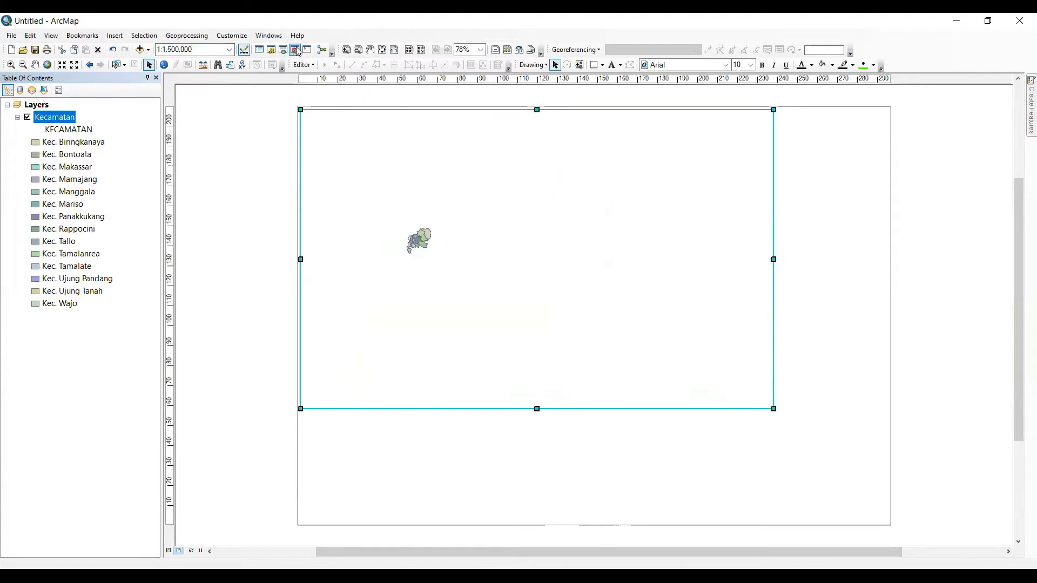
pyautogui.write('150,000')
pyautogui.press('Return')
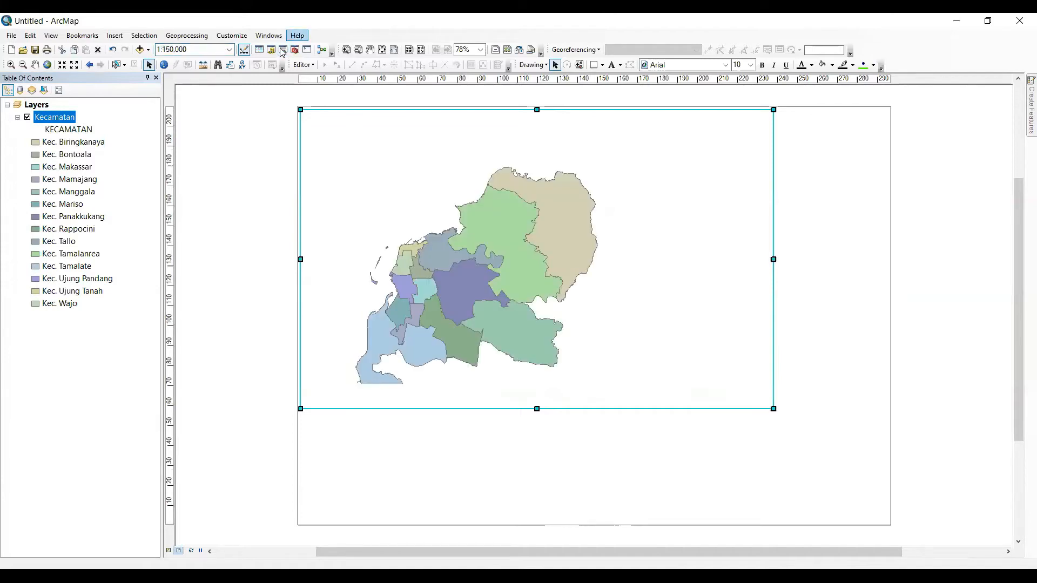
# - Pan all districts fully inside the data frame and align the frame with the page's upper-left corner
pyautogui.click(34, 64)
pyautogui.moveTo(533, 202); pyautogui.dragTo(561, 182)
pyautogui.moveTo(545, 270); pyautogui.dragTo(636, 259)
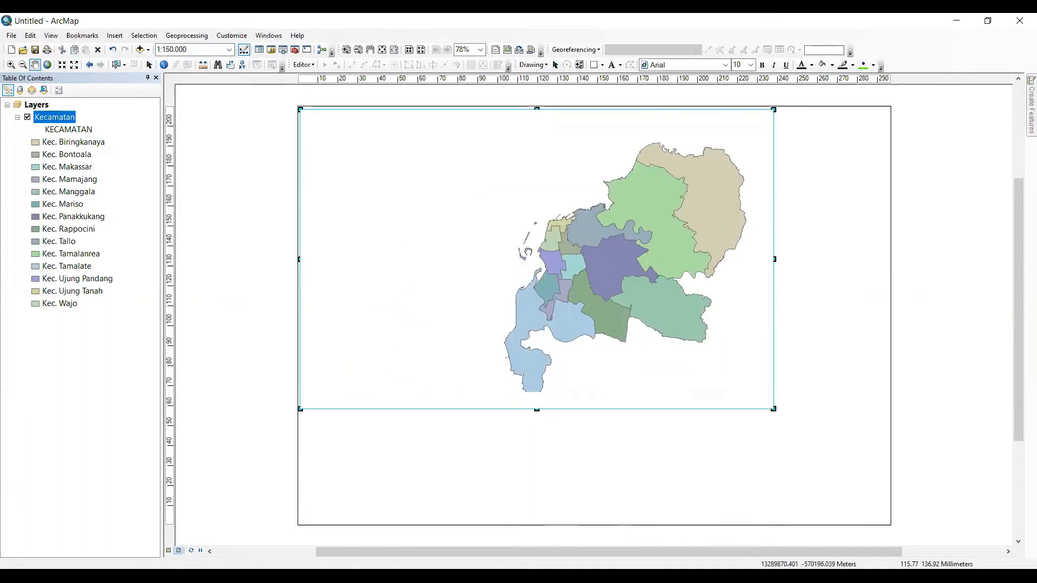
pyautogui.click(149, 64)
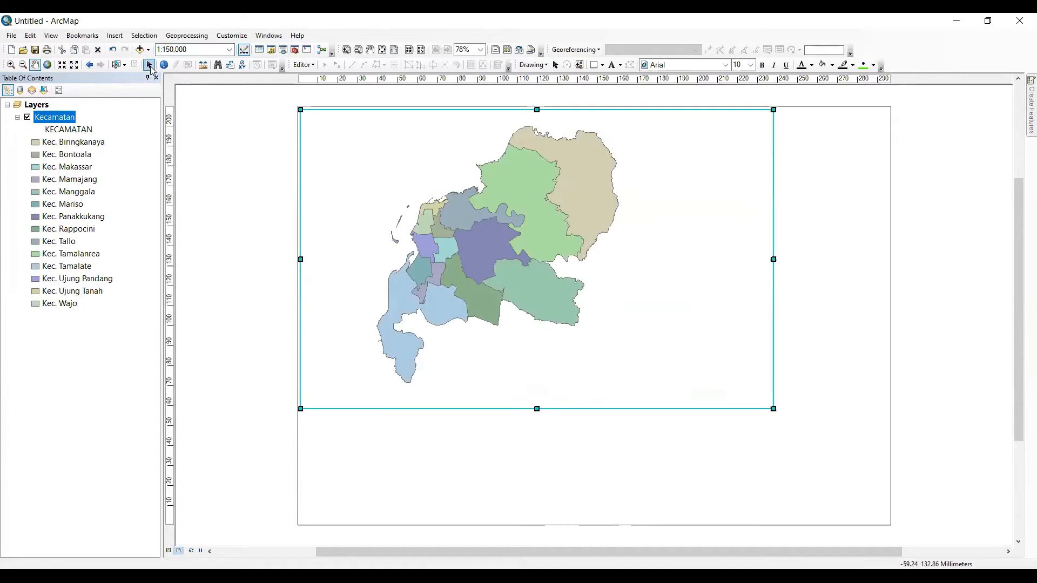
pyautogui.moveTo(693, 275); pyautogui.dragTo(709, 294)
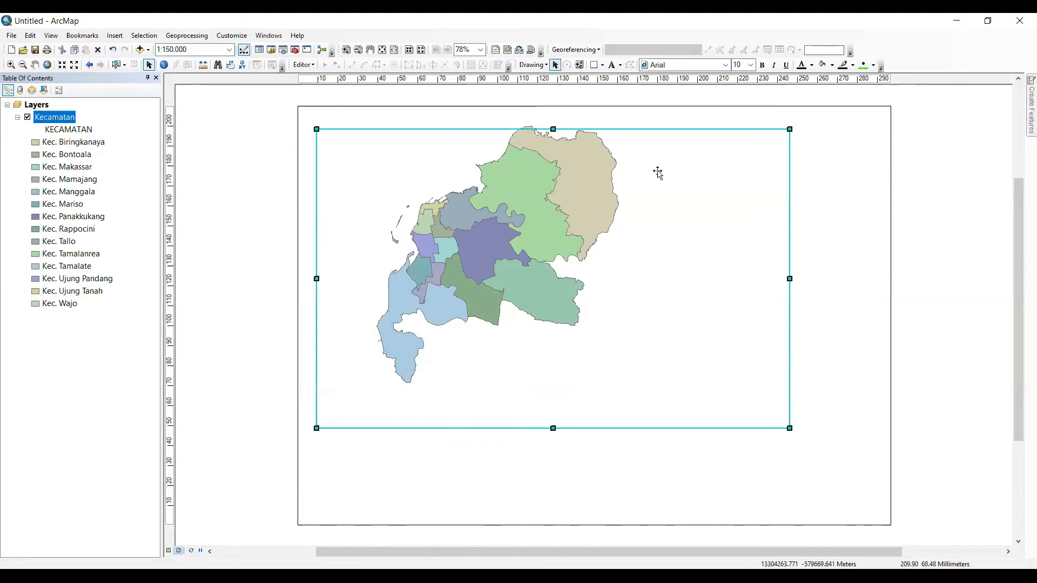
pyautogui.moveTo(607, 334); pyautogui.dragTo(598, 323)
pyautogui.moveTo(600, 362); pyautogui.dragTo(593, 351)
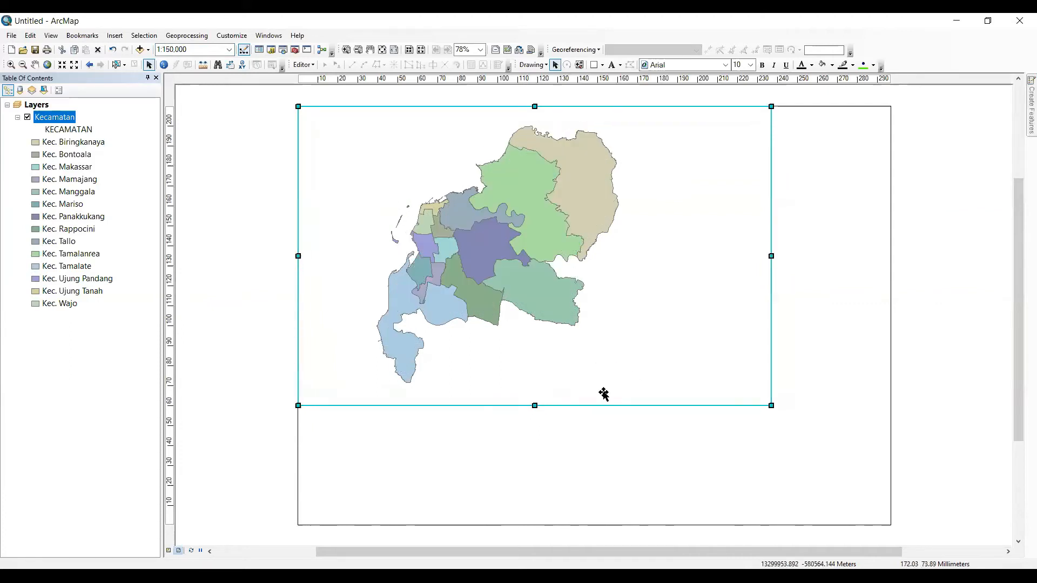
# - Resize the data frame to the full page height and about 230 mm wide, leaving a strip on the page's right side
pyautogui.moveTo(534, 405); pyautogui.dragTo(532, 527)
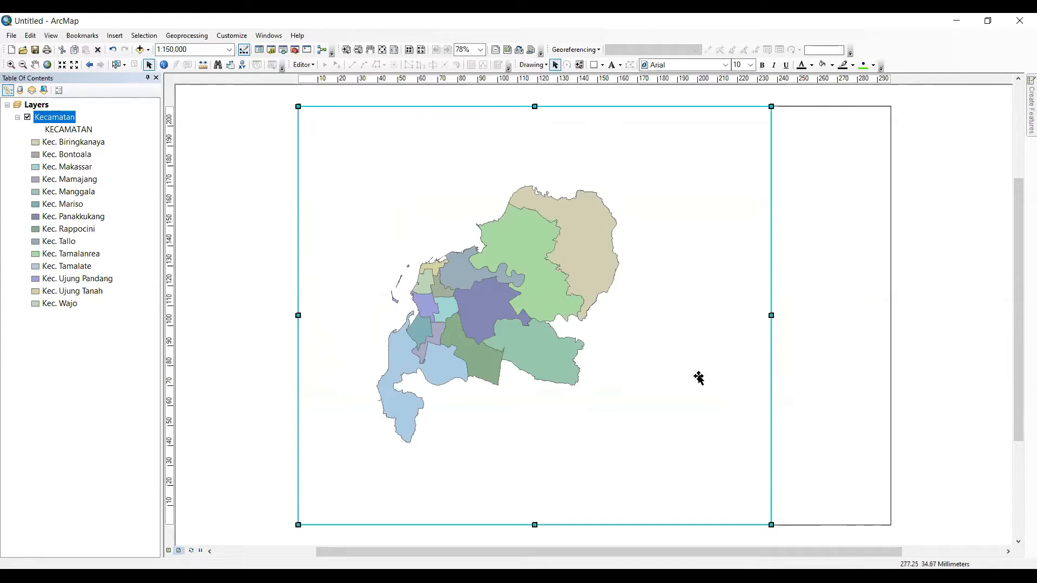
pyautogui.moveTo(536, 108); pyautogui.dragTo(534, 106)
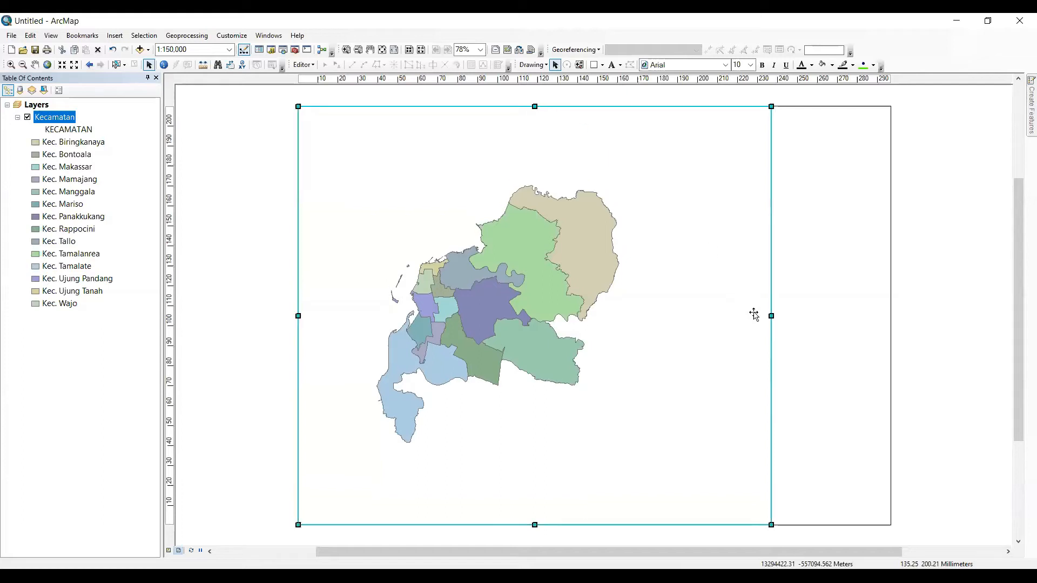
pyautogui.moveTo(771, 316); pyautogui.dragTo(760, 316)
pyautogui.click(792, 319)
pyautogui.click(370, 237)
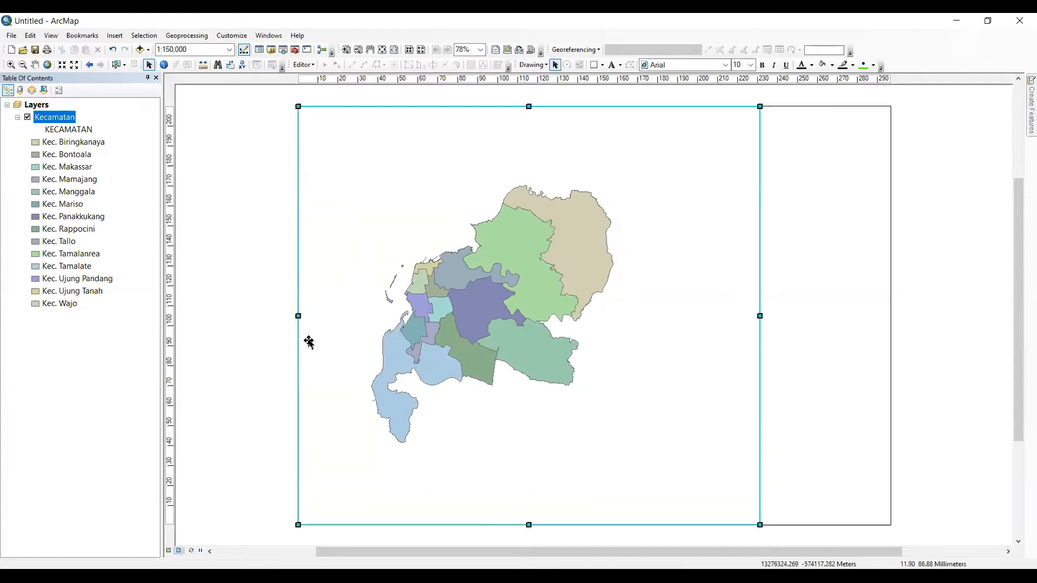
pyautogui.moveTo(300, 316)
pyautogui.mouseDown()
pyautogui.moveTo(318, 318)
pyautogui.moveTo(297, 316)
pyautogui.mouseUp()
pyautogui.moveTo(528, 107); pyautogui.dragTo(529, 110)
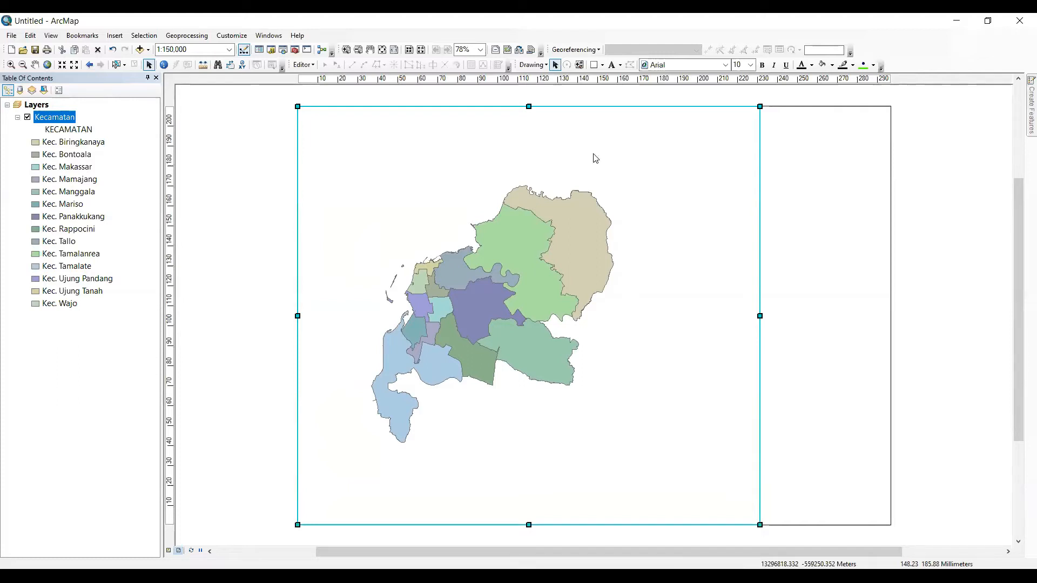
# - Give the data frame a Triple, Graded border, view the available background styles, and apply the frame settings
pyautogui.rightClick(594, 155)
pyautogui.moveTo(654, 338)
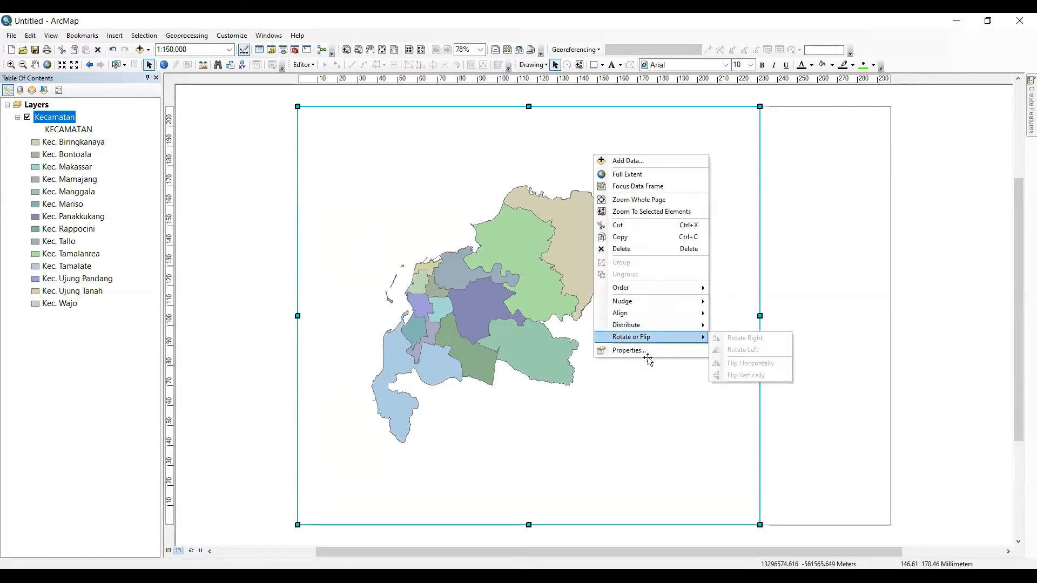
pyautogui.click(919, 154)
pyautogui.click(659, 129)
pyautogui.rightClick(659, 130)
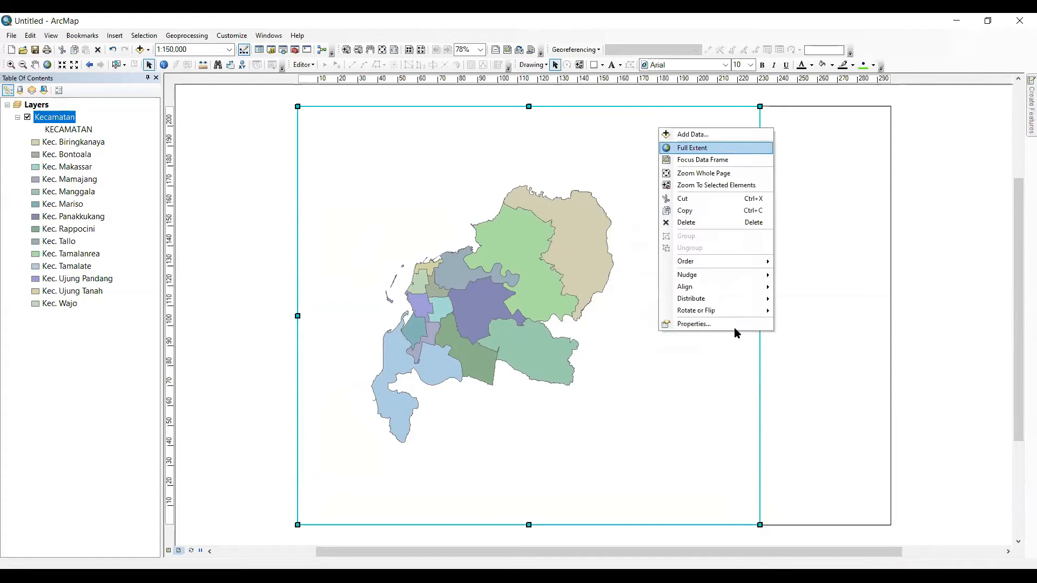
pyautogui.click(729, 324)
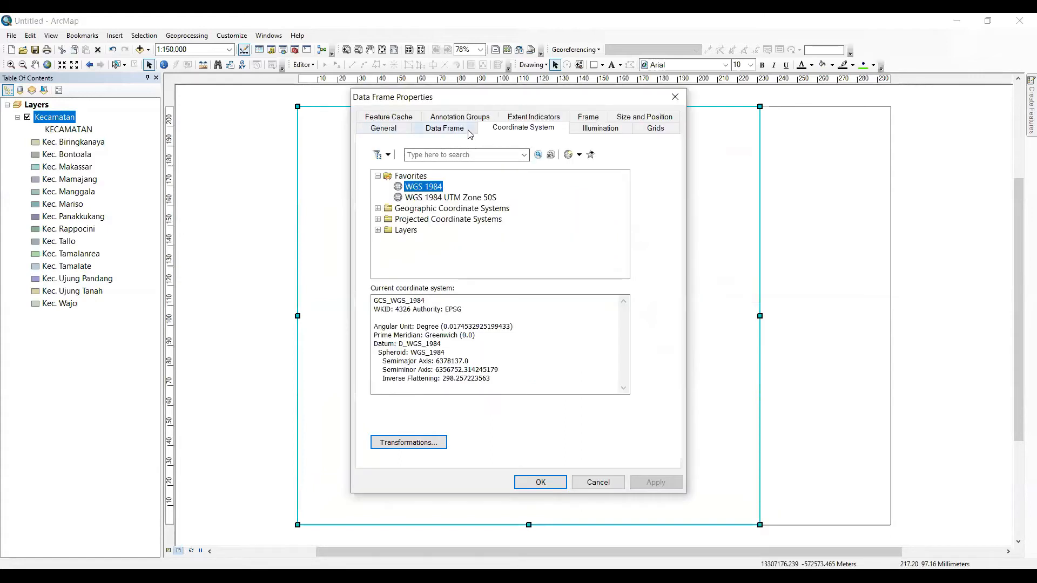
pyautogui.click(588, 118)
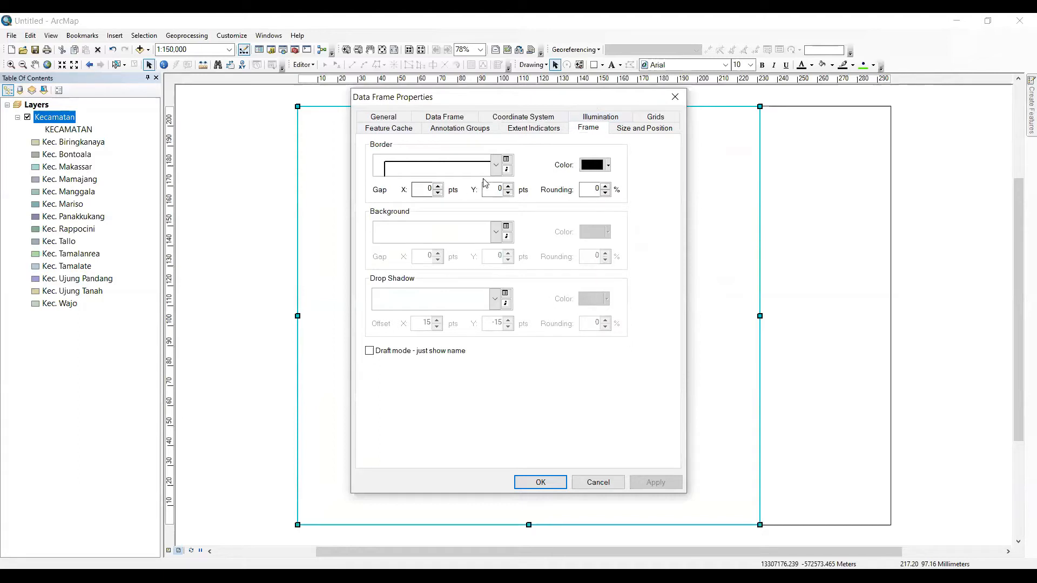
pyautogui.click(496, 167)
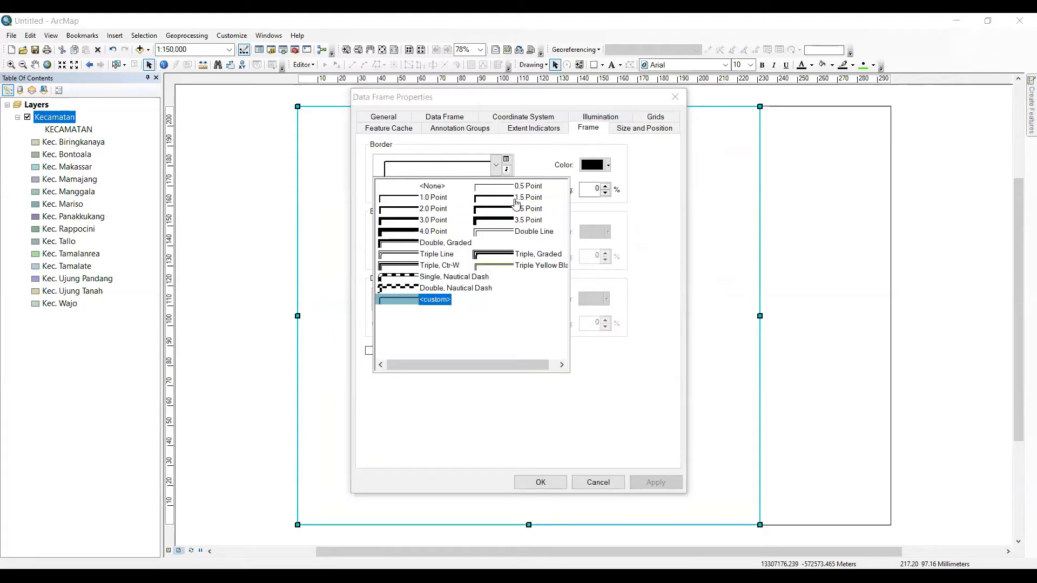
pyautogui.click(497, 256)
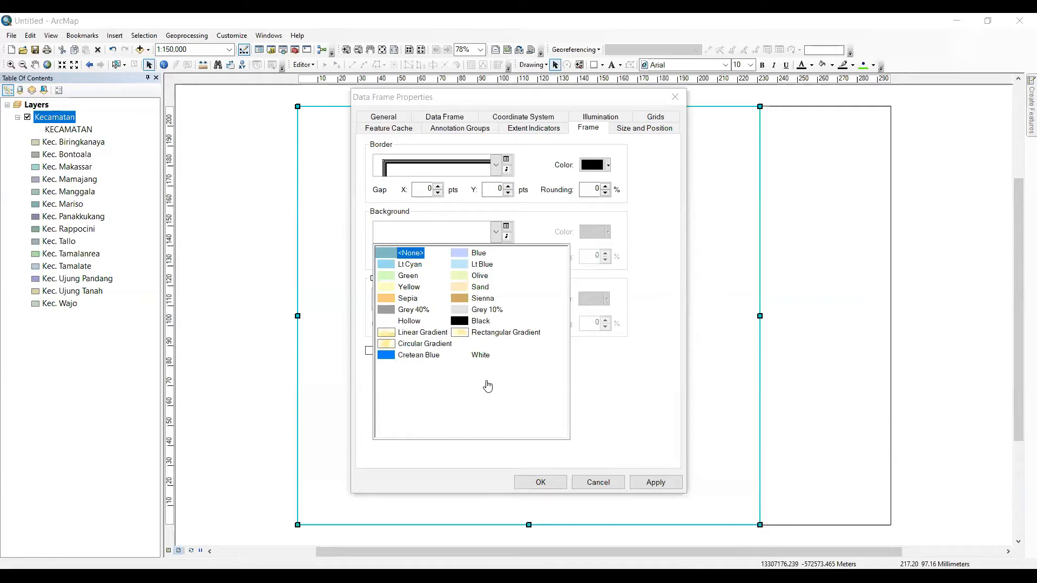
pyautogui.click(614, 494)
pyautogui.click(541, 484)
pyautogui.click(824, 349)
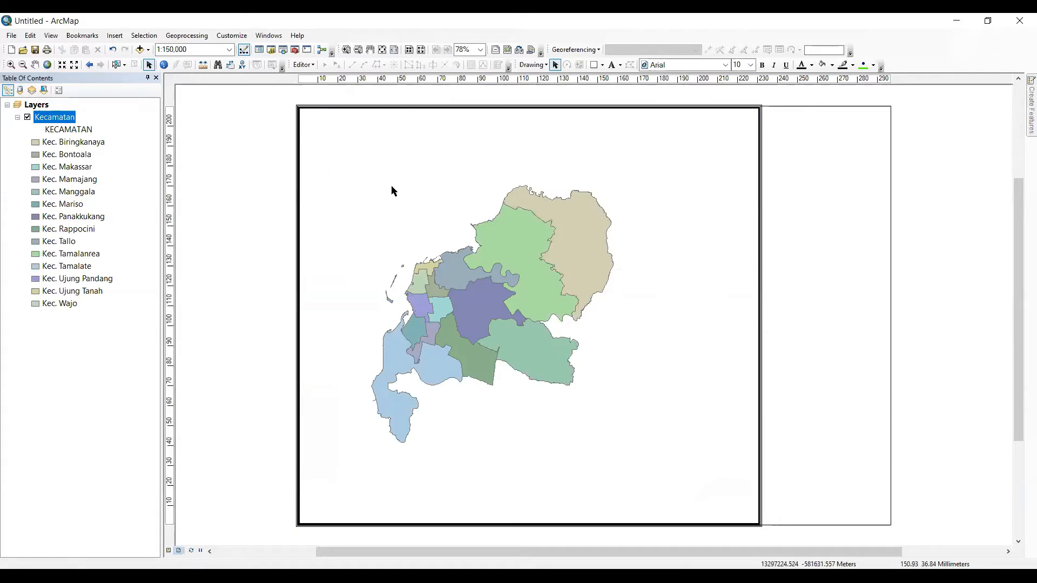
# - View the data frame's border settings and available background styles without changing them
pyautogui.click(679, 285)
pyautogui.rightClick(680, 284)
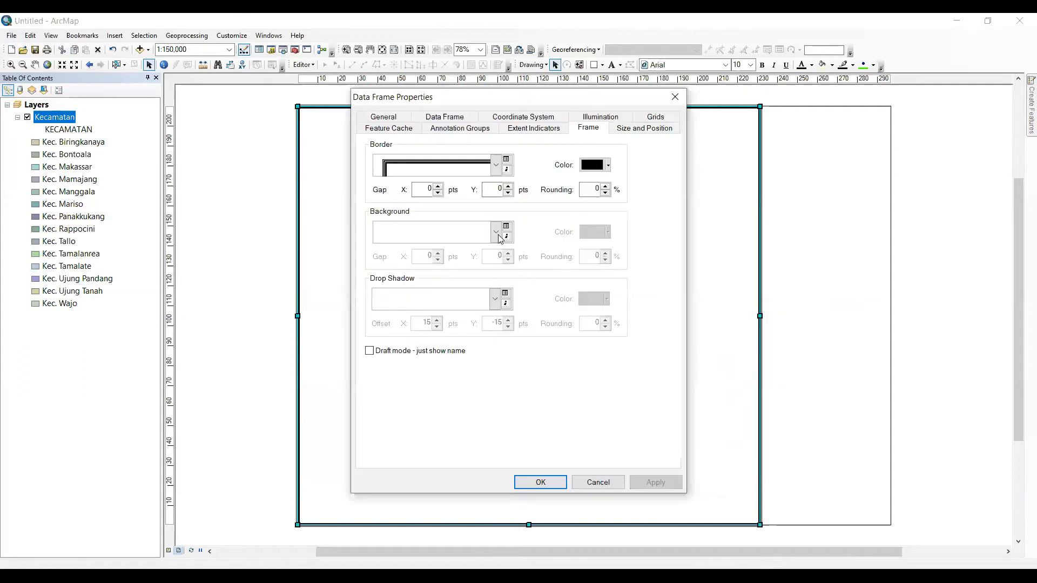
pyautogui.click(496, 232)
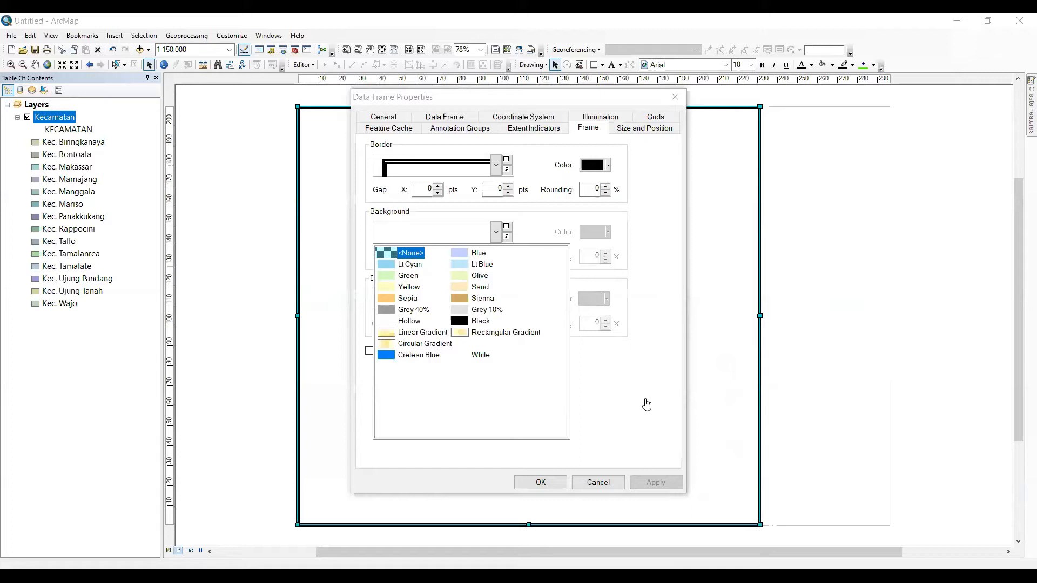
pyautogui.click(608, 488)
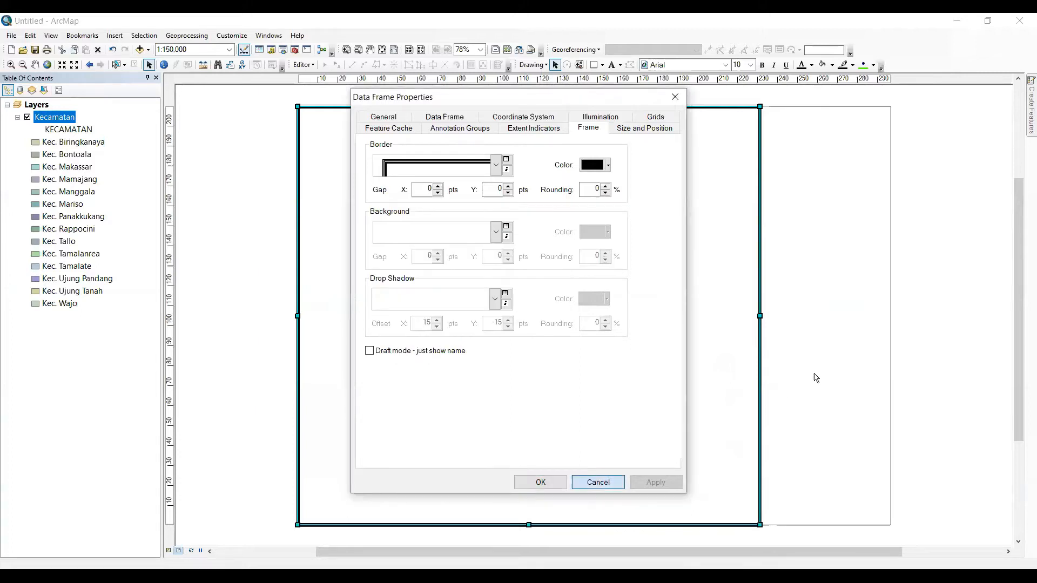
pyautogui.press('Escape')
pyautogui.click(815, 377)
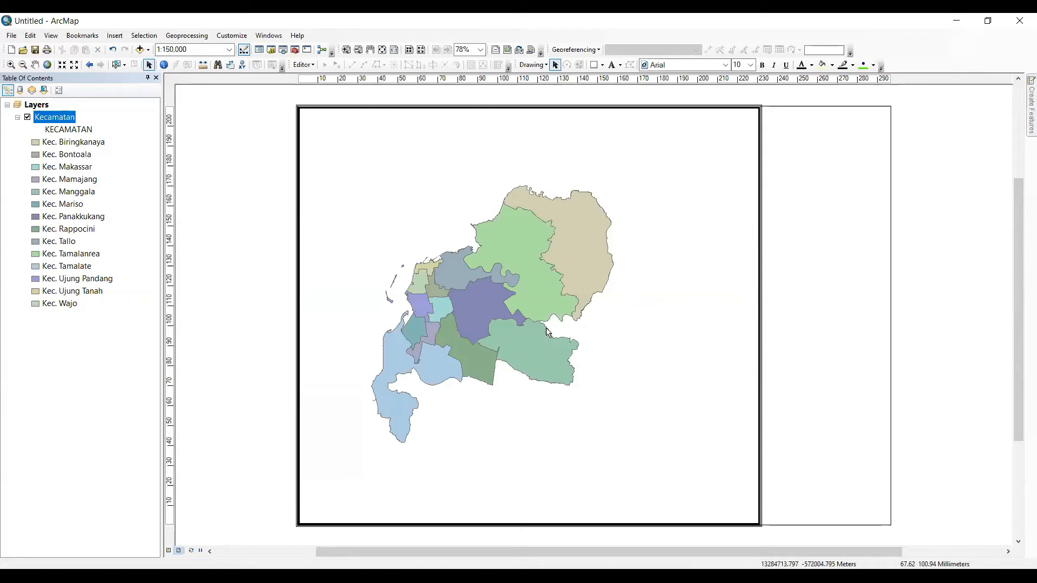
# - Try a map scale of 1:100,000 and pan the districts within the data frame
pyautogui.click(197, 49)
pyautogui.write('100000')
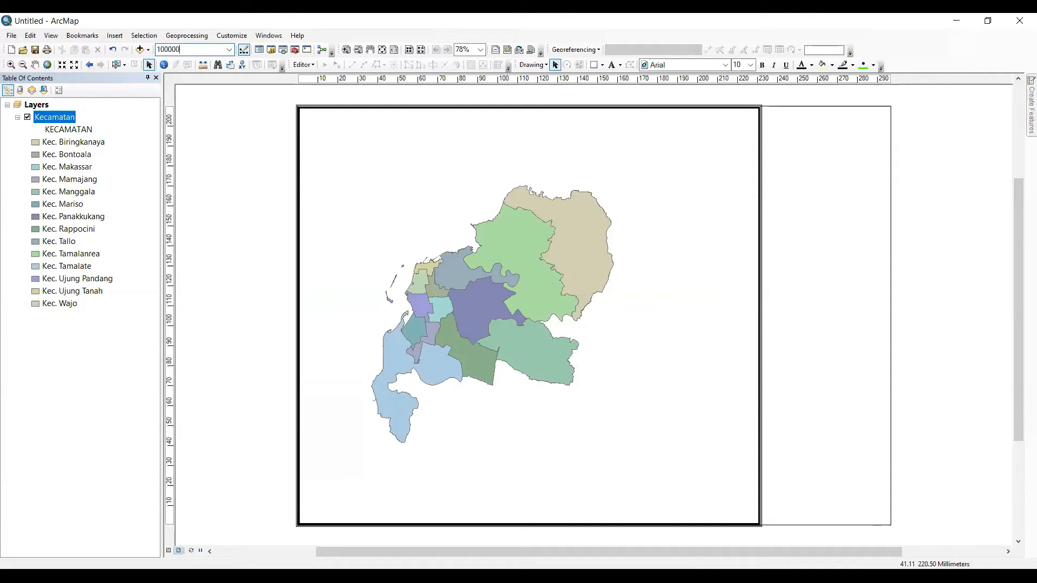
pyautogui.press('Return')
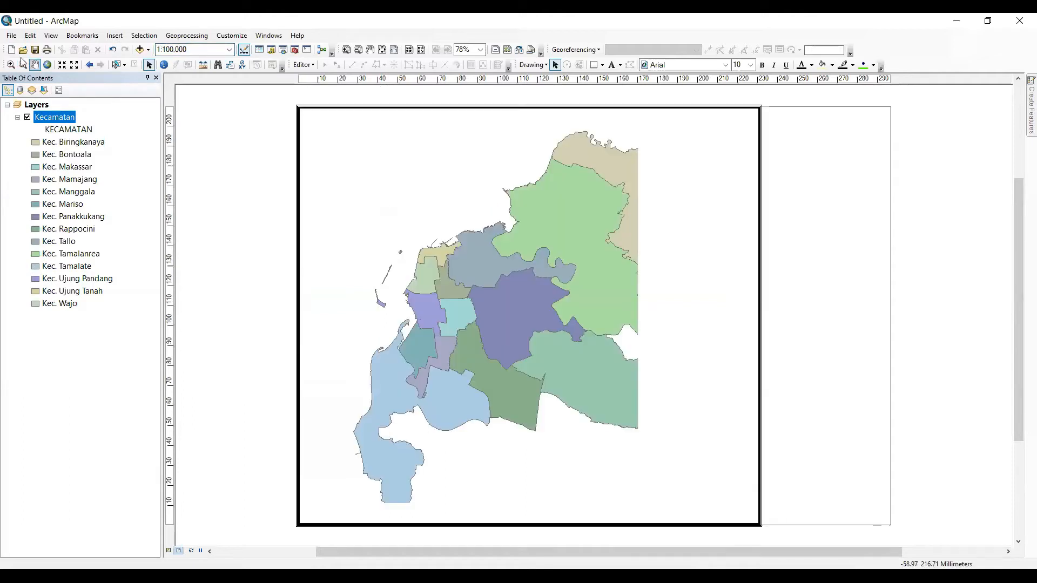
pyautogui.moveTo(464, 309); pyautogui.dragTo(425, 335)
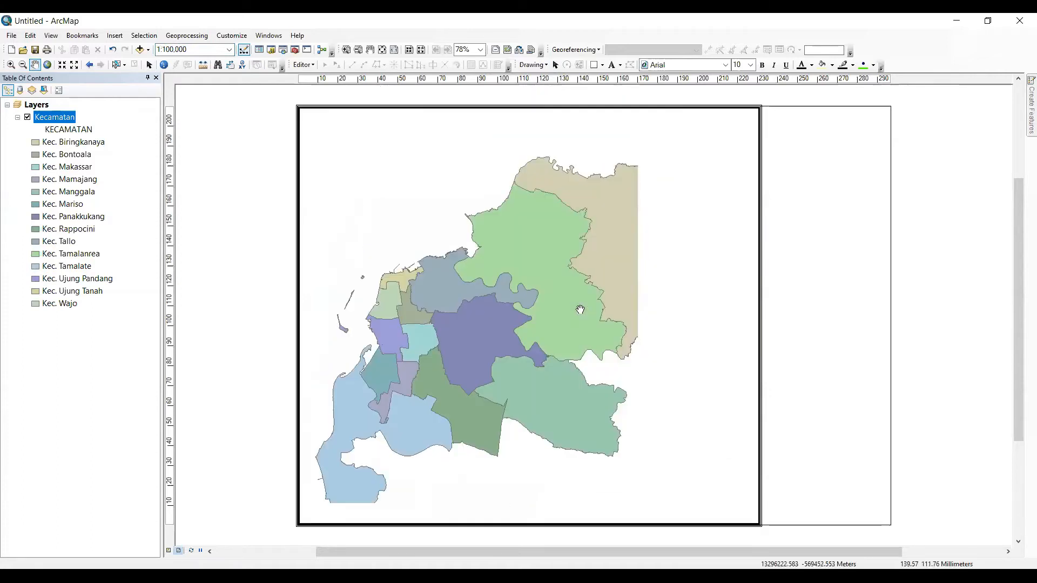
# - Set the map scale to 1:125,000 and pan all districts fully inside the data frame
pyautogui.click(211, 49)
pyautogui.write('125')
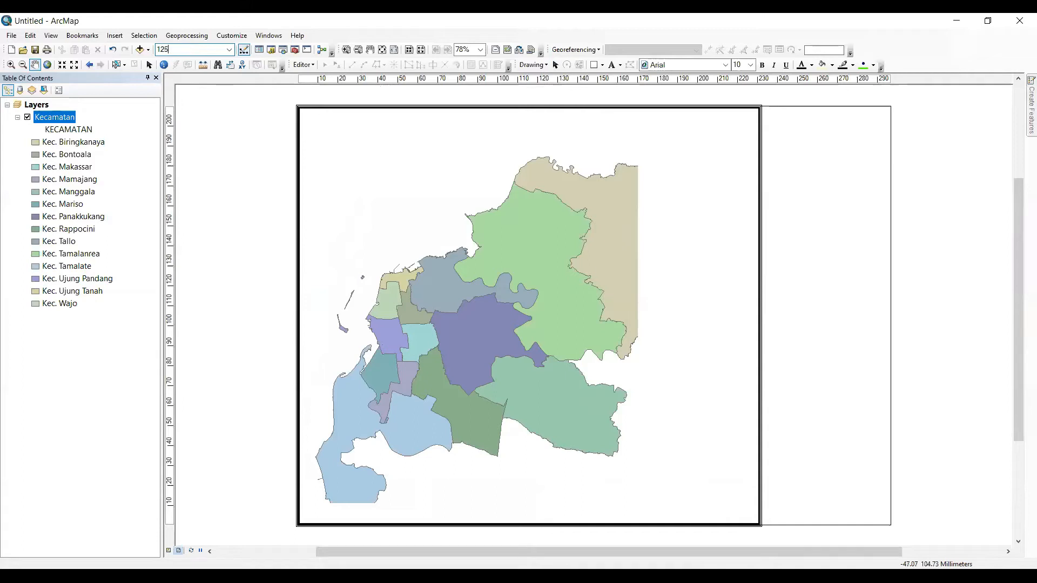
pyautogui.press('Return')
pyautogui.moveTo(383, 304); pyautogui.dragTo(522, 277)
pyautogui.moveTo(514, 326); pyautogui.dragTo(535, 337)
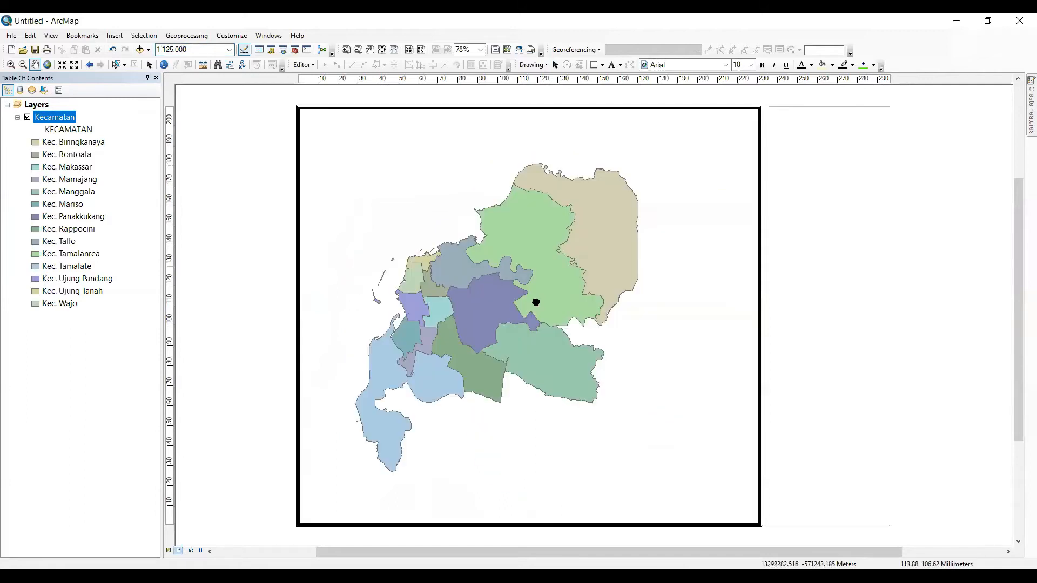
pyautogui.moveTo(323, 333); pyautogui.dragTo(336, 300)
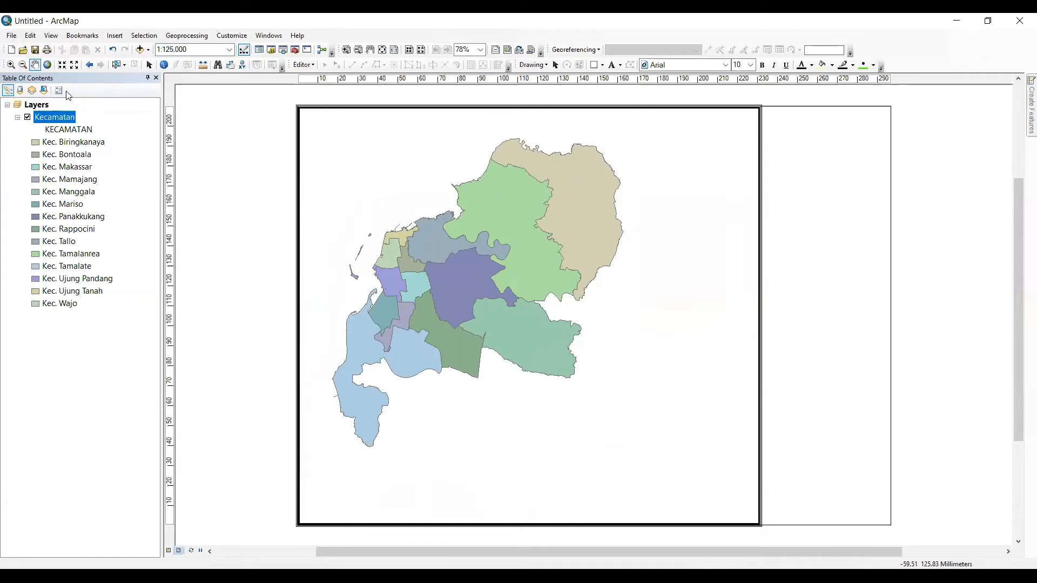
pyautogui.click(149, 64)
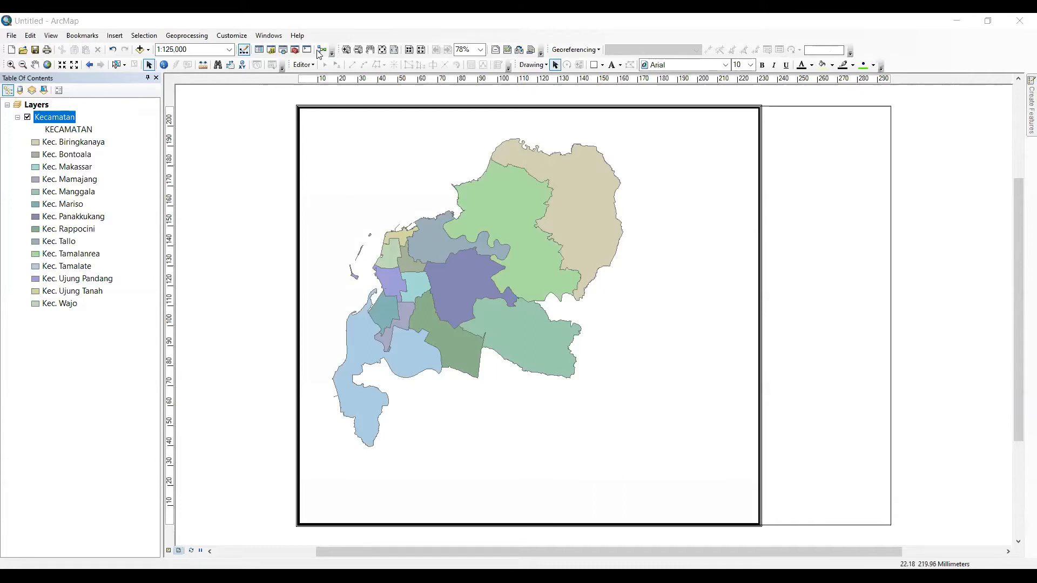
# - Check in the list of toolbars whether the Draw toolbar is enabled
pyautogui.click(227, 36)
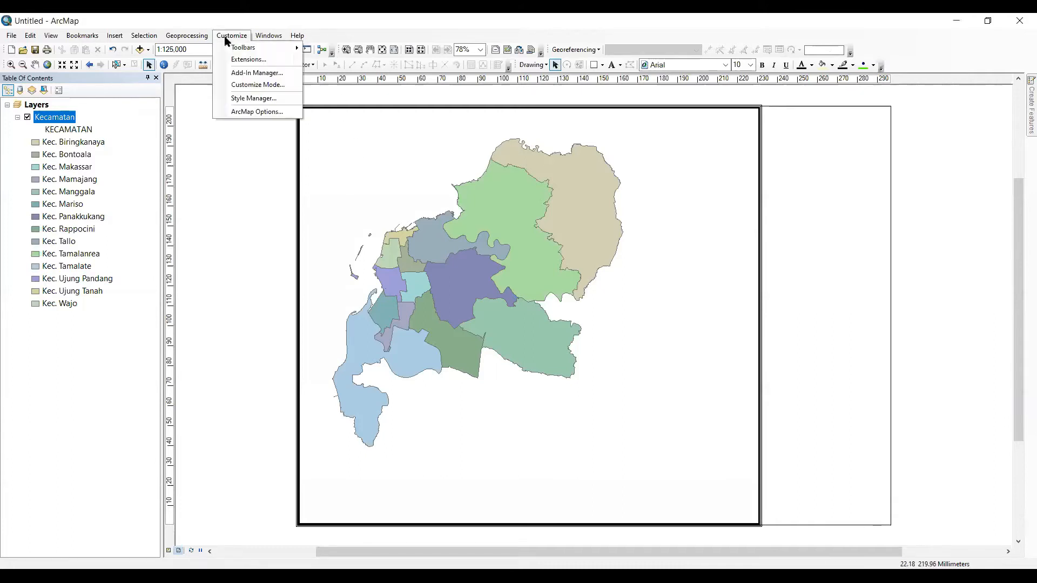
pyautogui.moveTo(229, 47)
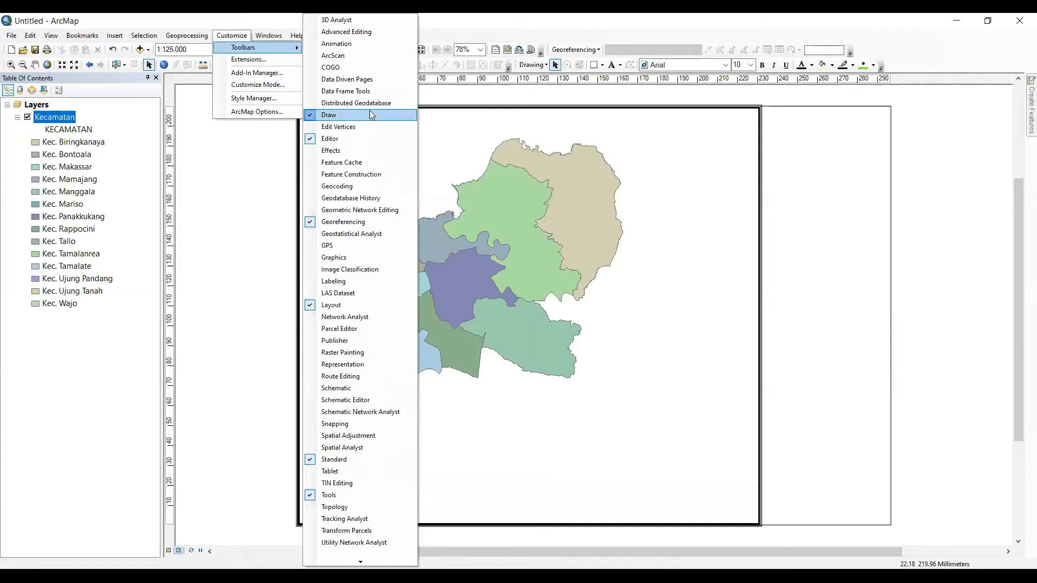
pyautogui.click(241, 172)
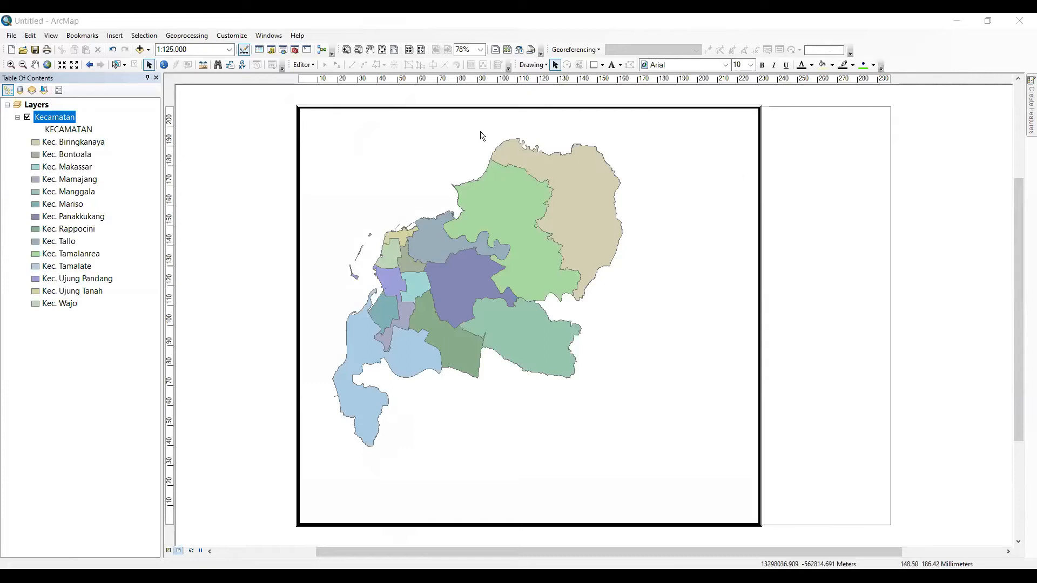
# - Draw a full-page-height rectangle about 60 mm wide in the empty strip beside the data frame and remove its fill
pyautogui.click(602, 65)
pyautogui.click(611, 76)
pyautogui.moveTo(770, 105); pyautogui.dragTo(890, 525)
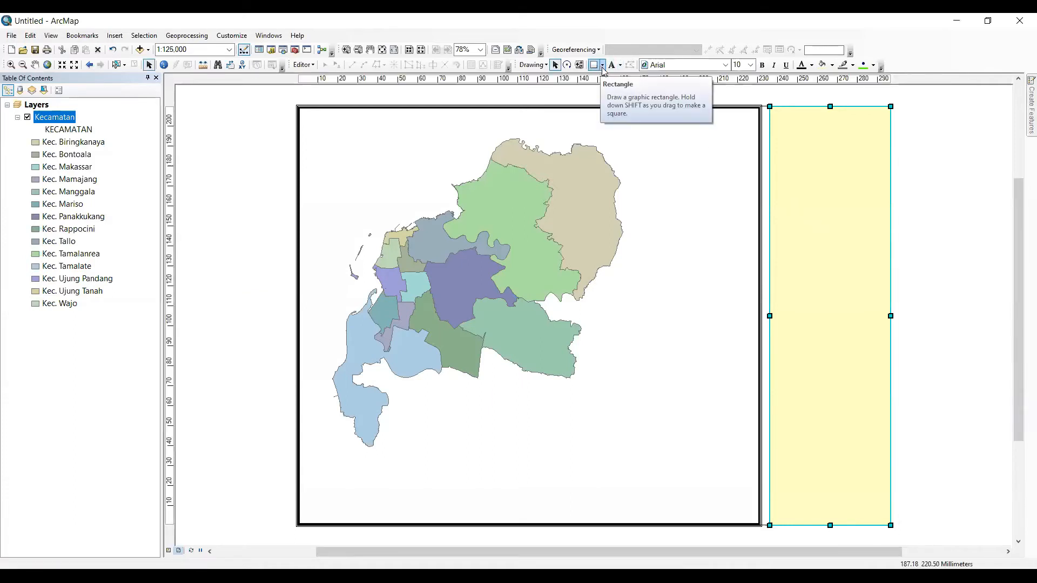
pyautogui.click(834, 67)
pyautogui.click(875, 80)
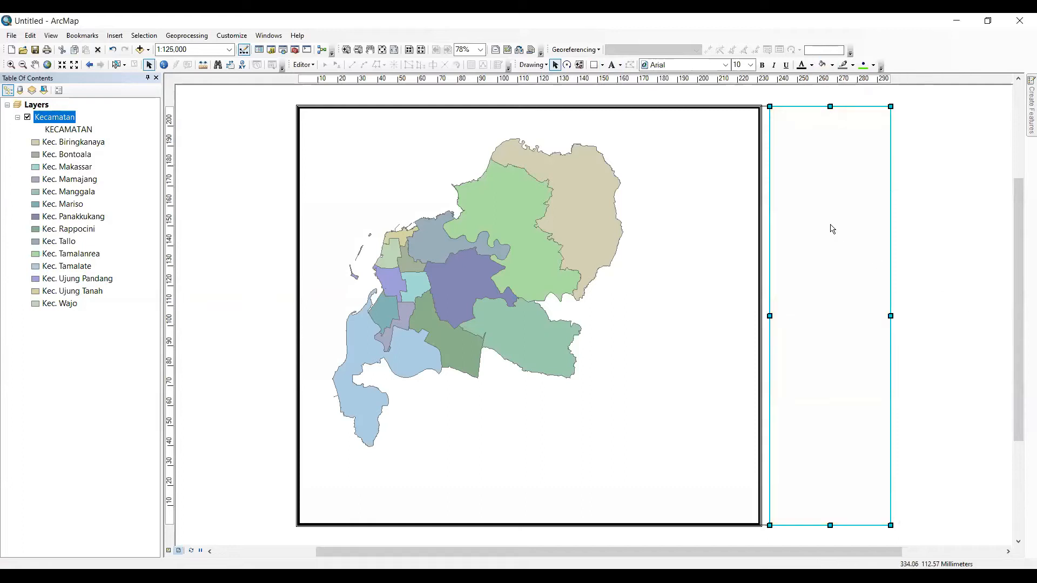
# - Give the side rectangle a black outline with a width of 2
pyautogui.rightClick(831, 225)
pyautogui.click(867, 409)
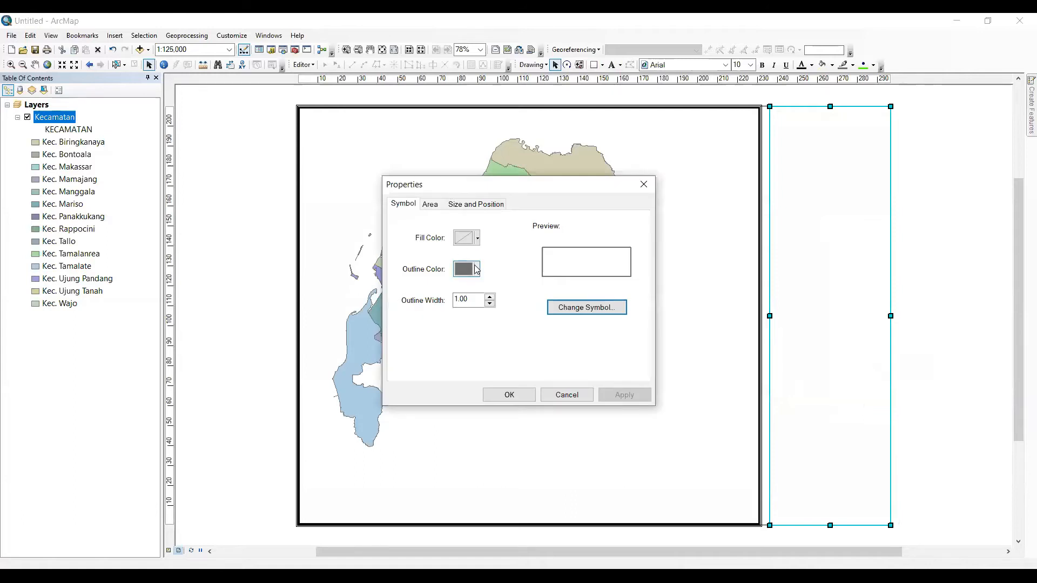
pyautogui.click(476, 270)
pyautogui.click(458, 390)
pyautogui.moveTo(472, 299); pyautogui.dragTo(389, 299)
pyautogui.write('2')
pyautogui.press('Return')
pyautogui.click(928, 290)
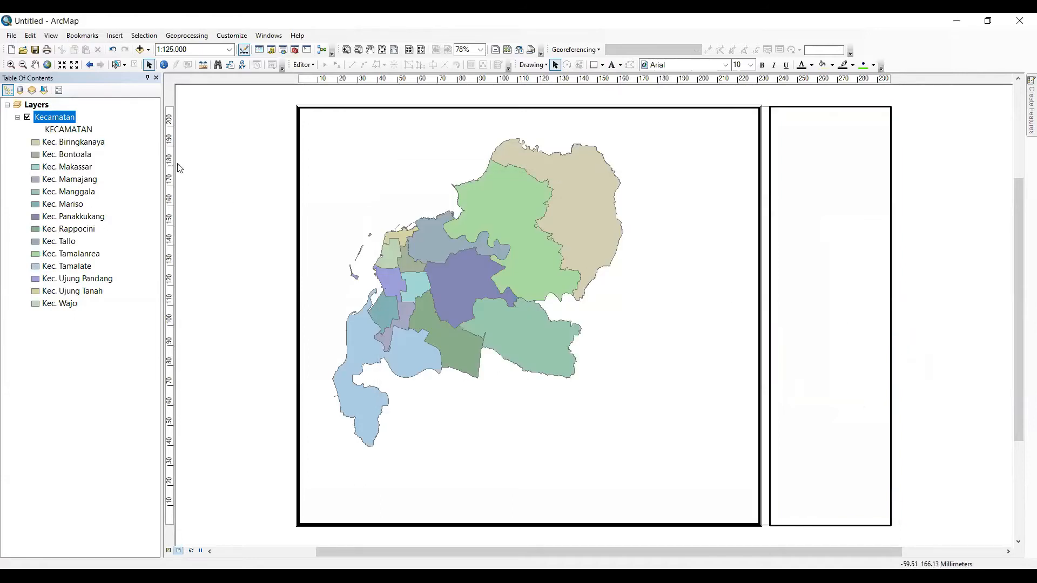
pyautogui.click(114, 35)
pyautogui.click(144, 36)
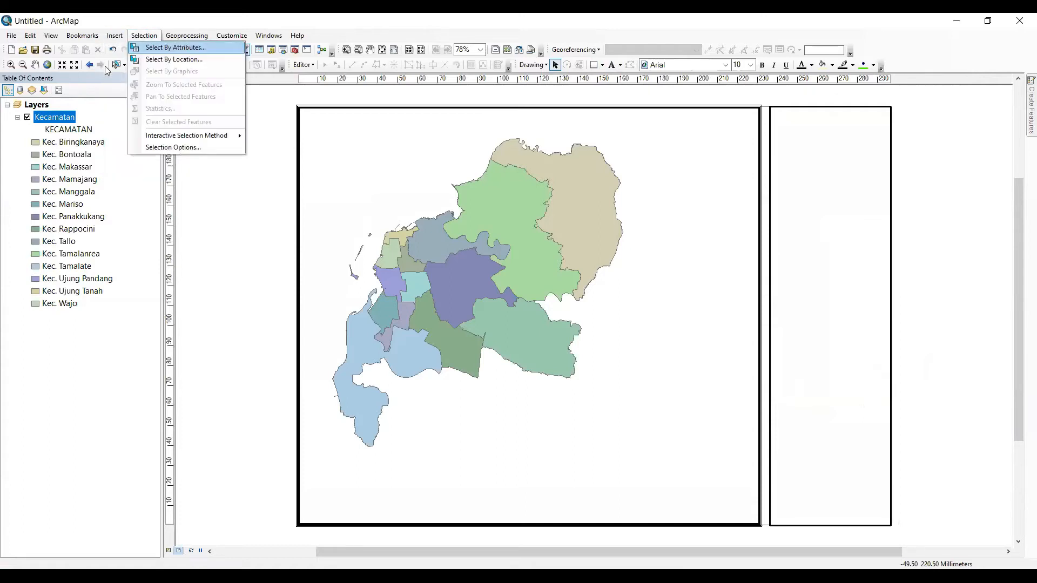
pyautogui.click(114, 36)
pyautogui.click(245, 184)
pyautogui.click(143, 36)
pyautogui.click(121, 38)
pyautogui.click(120, 39)
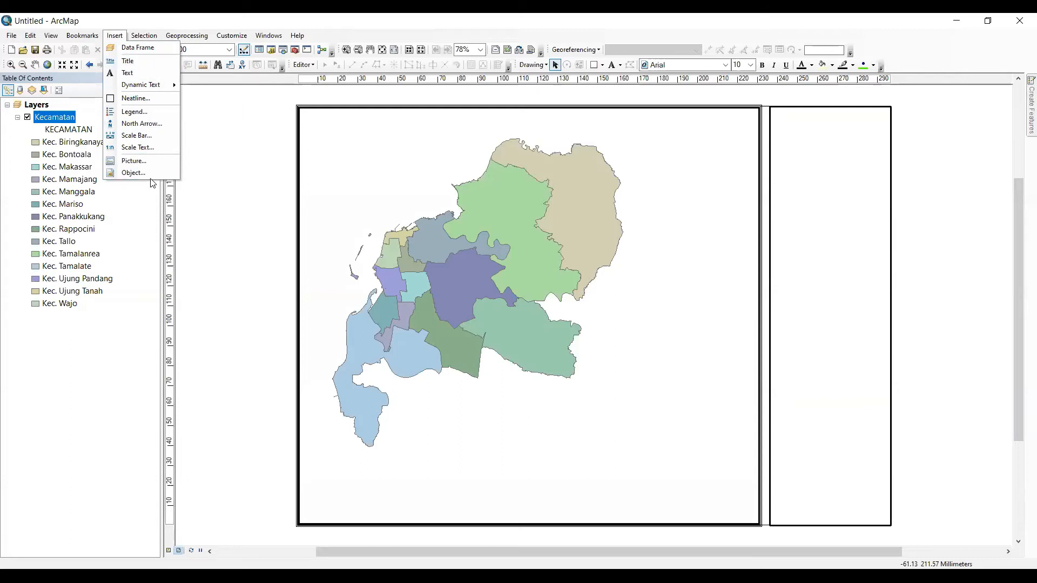
# - Insert a text element with the placeholder "ff" and move it into the upper part of the side rectangle
pyautogui.click(129, 72)
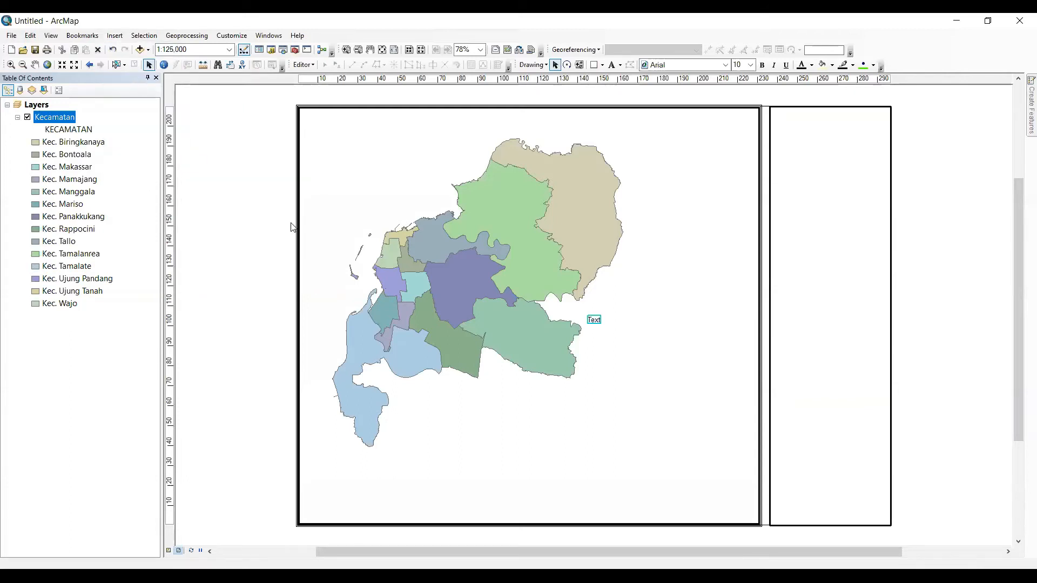
pyautogui.press('BackSpace')
pyautogui.doubleClick(593, 318)
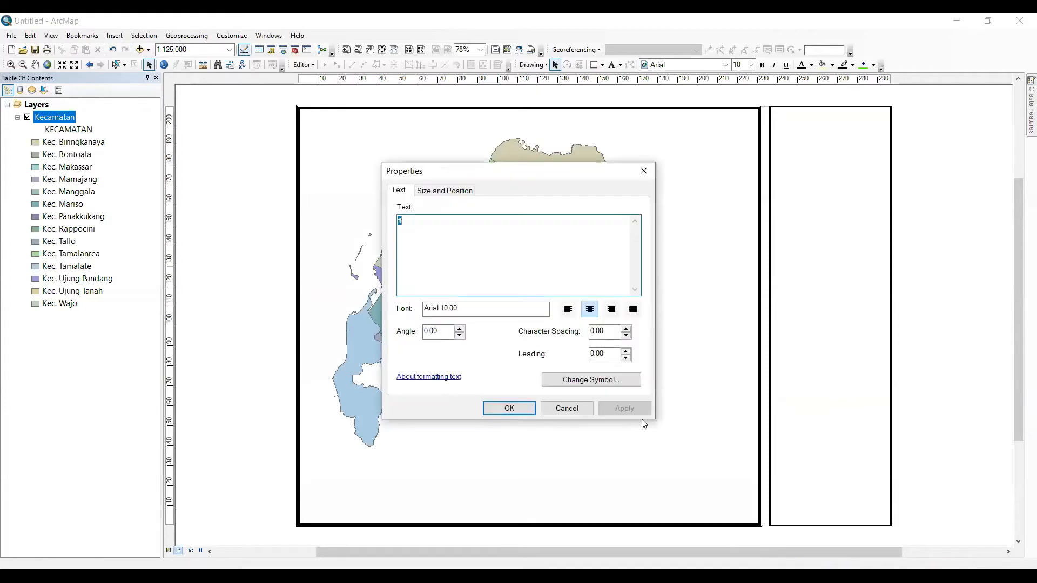
pyautogui.click(565, 408)
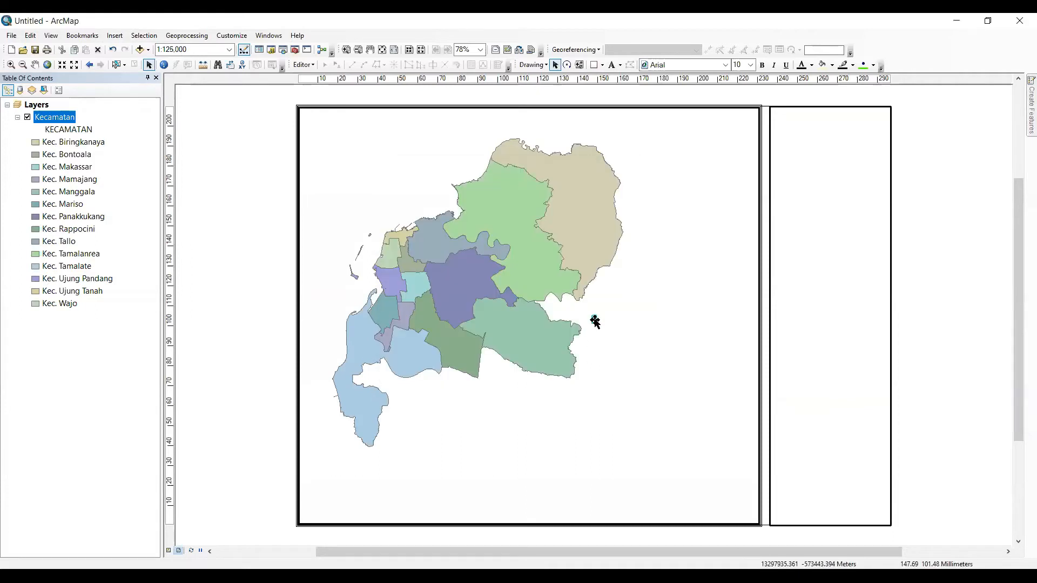
pyautogui.scroll(2, 837, 214)
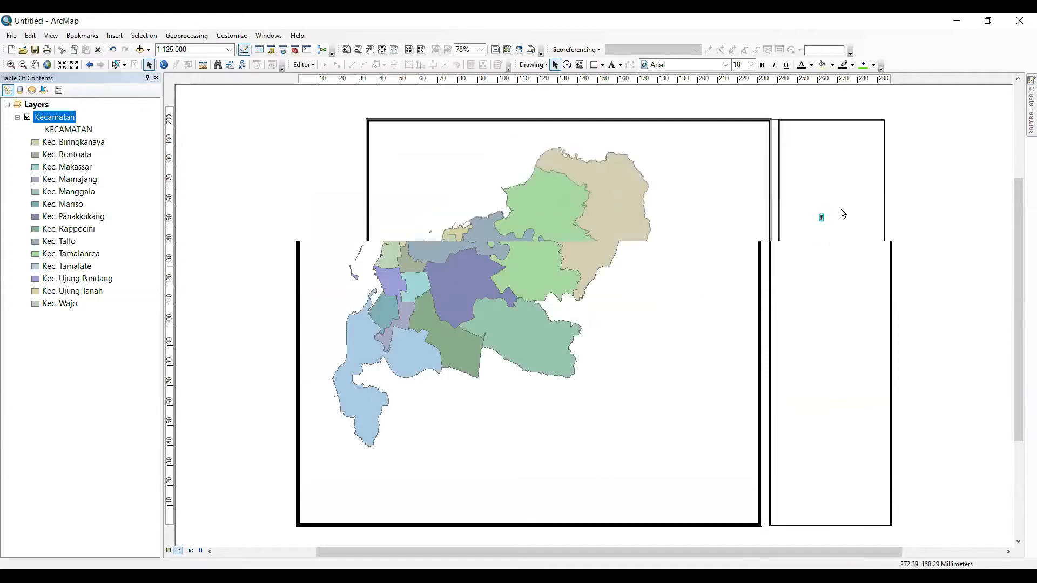
pyautogui.scroll(3, 838, 215)
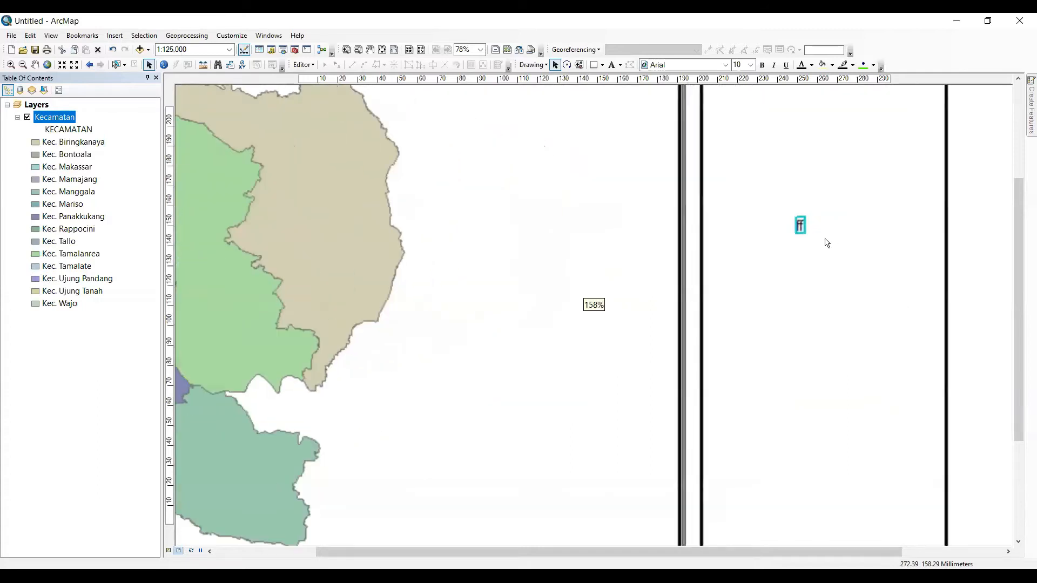
# - Replace the placeholder text with "DEPARTEMEN PERENCANAAN WILAYAH KOTA"
pyautogui.doubleClick(800, 226)
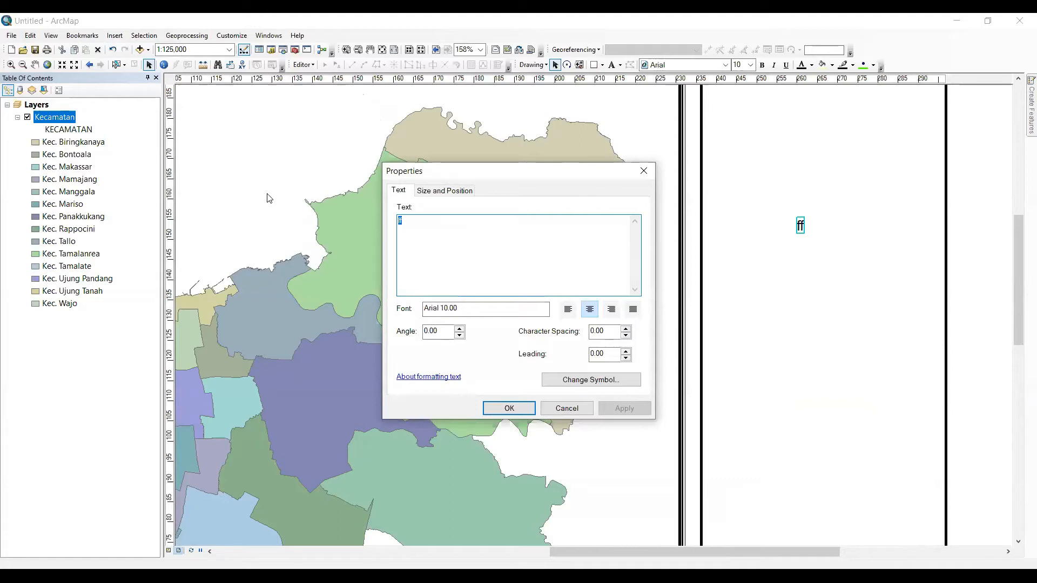
pyautogui.write('DEPARTEMEN')
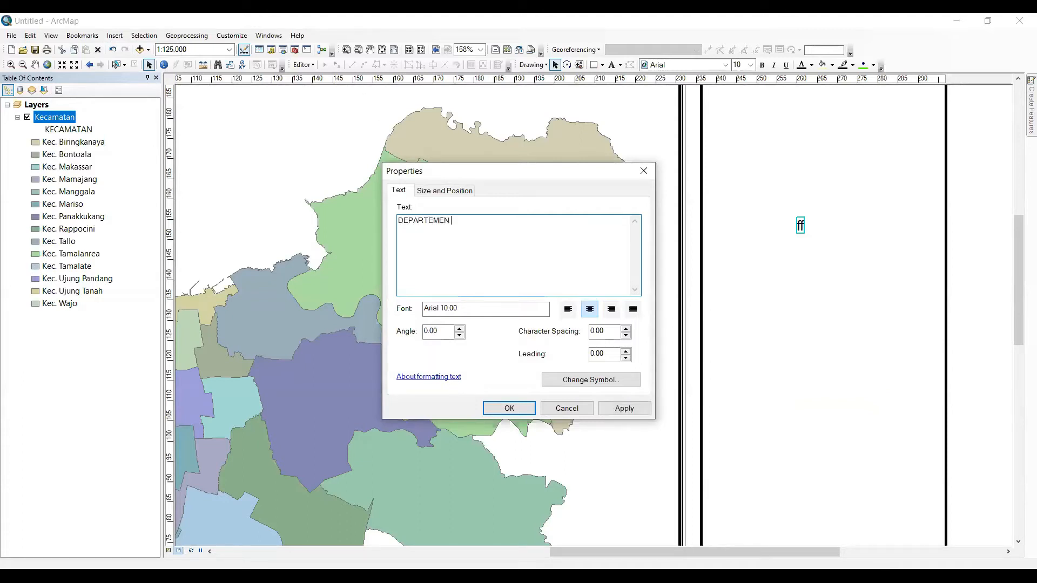
pyautogui.write(' PERENCANAAN WILAYAH KOTA')
pyautogui.click(509, 409)
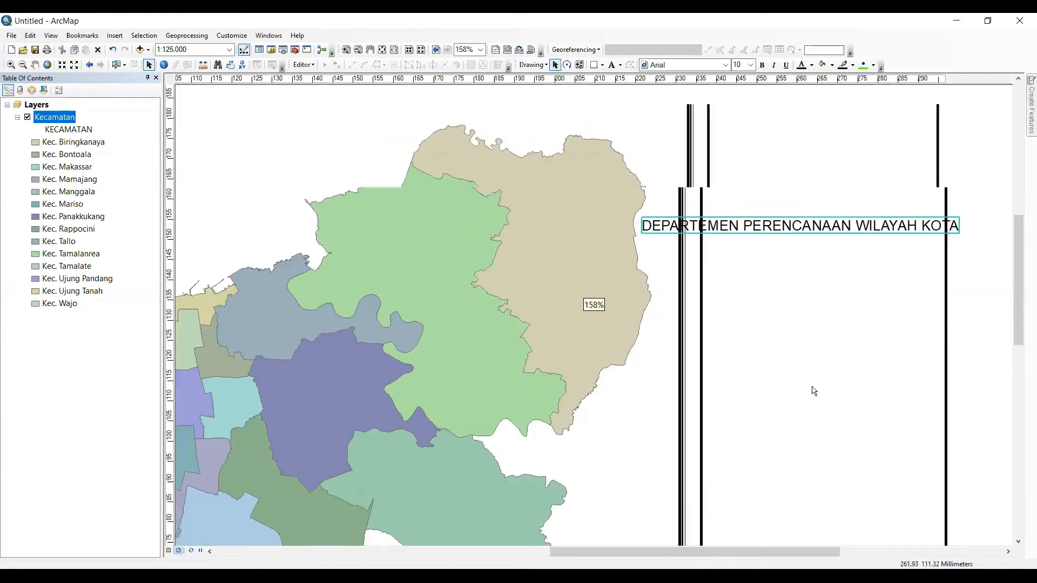
# - Move the department heading to the top of the side rectangle, starting just inside its left edge
pyautogui.scroll(-2, 814, 391)
pyautogui.scroll(-2, 851, 380)
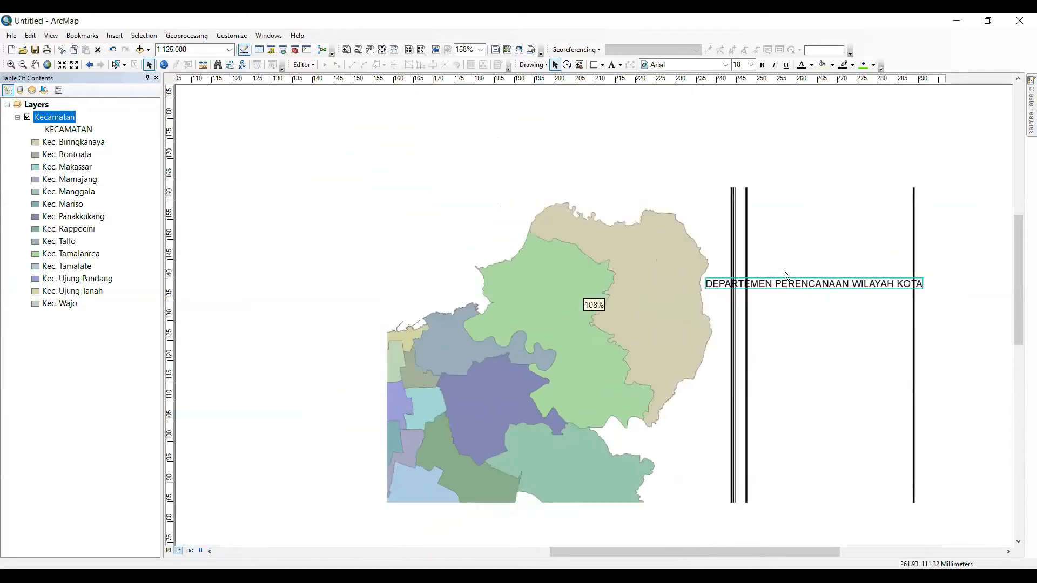
pyautogui.moveTo(783, 283); pyautogui.dragTo(831, 137)
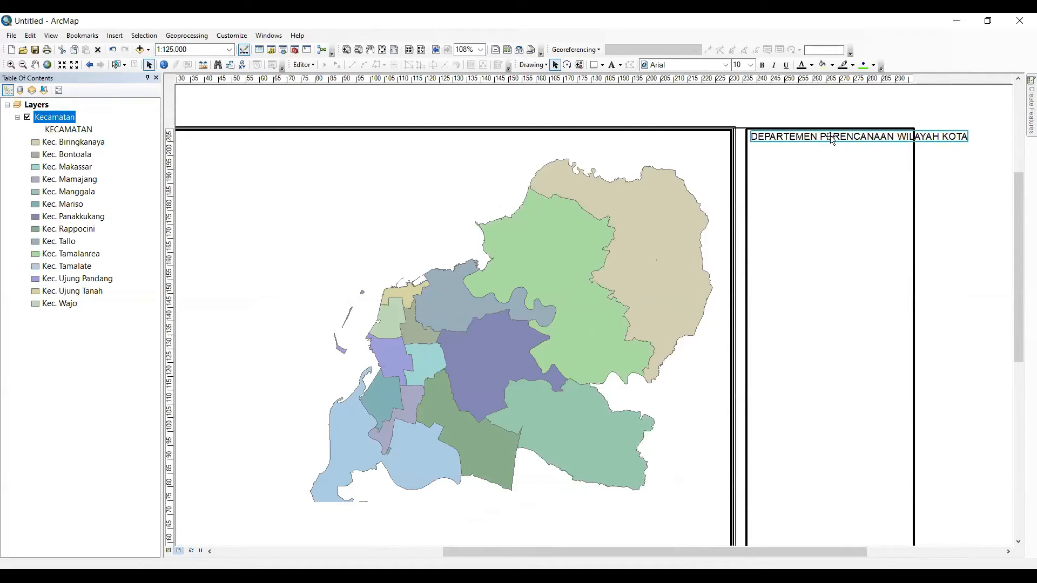
# - Set the heading's character spacing to -7 and realign the text with the side rectangle's left edge
pyautogui.click(820, 139)
pyautogui.doubleClick(820, 139)
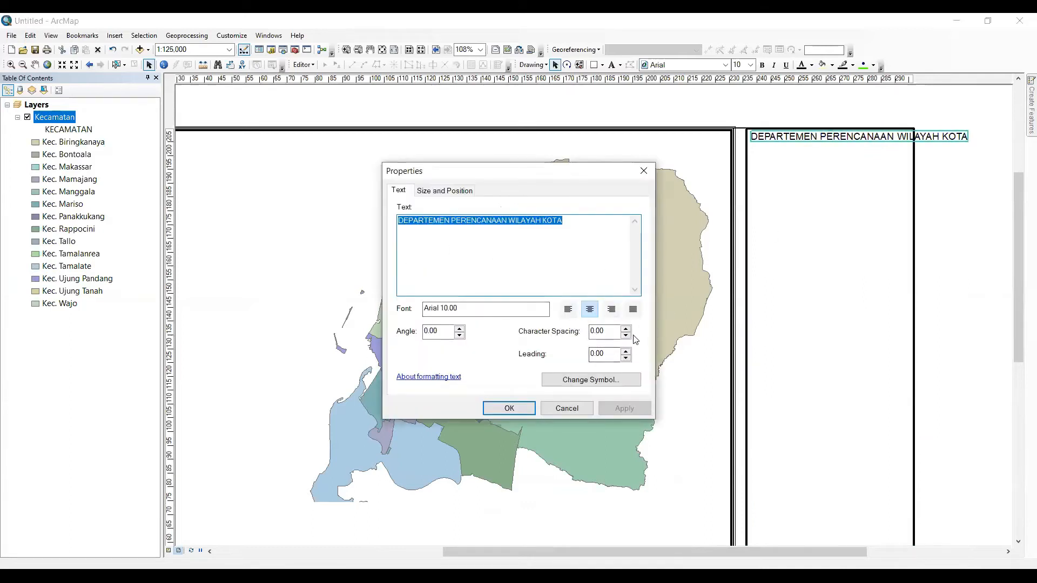
pyautogui.click(628, 337)
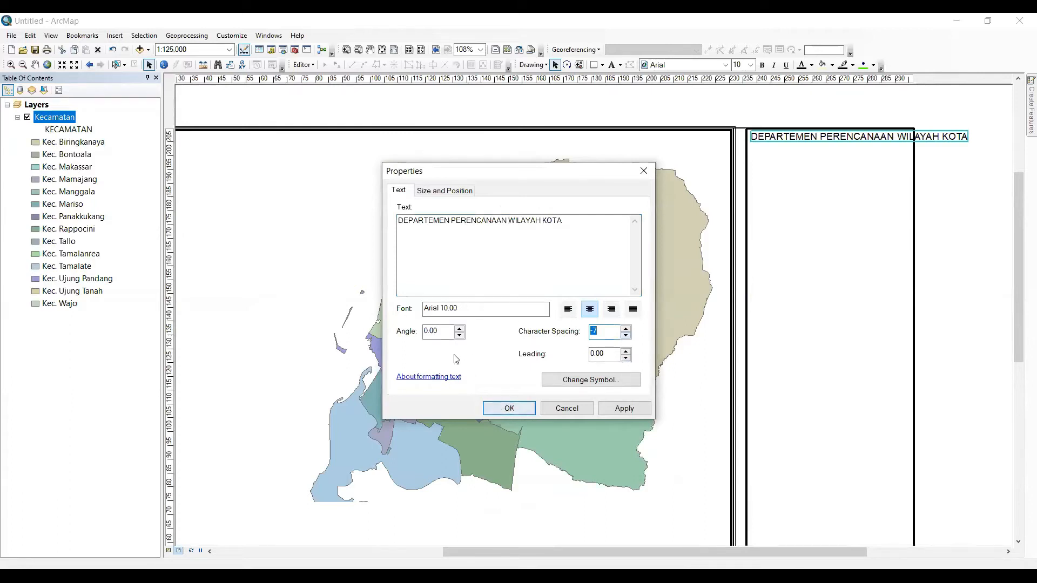
pyautogui.click(511, 408)
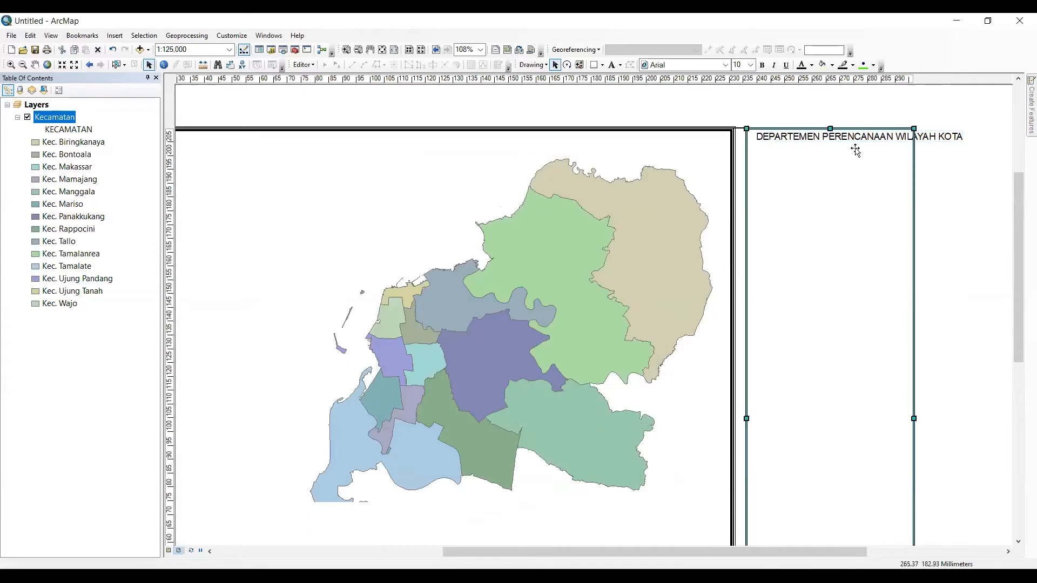
pyautogui.moveTo(855, 140); pyautogui.dragTo(849, 139)
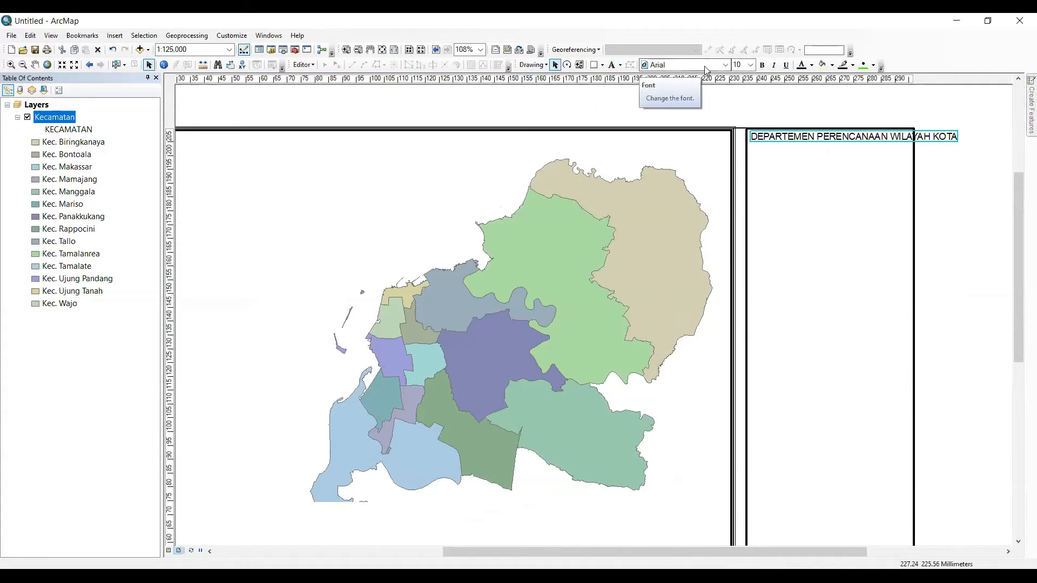
# - Try font sizes 6, 10 and 8 on the department heading
pyautogui.click(752, 65)
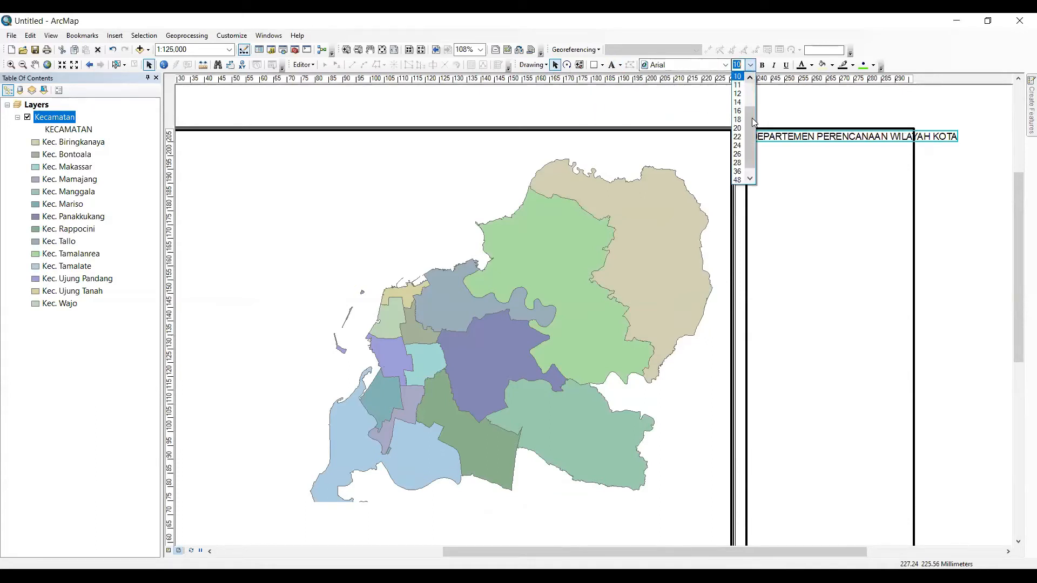
pyautogui.click(737, 85)
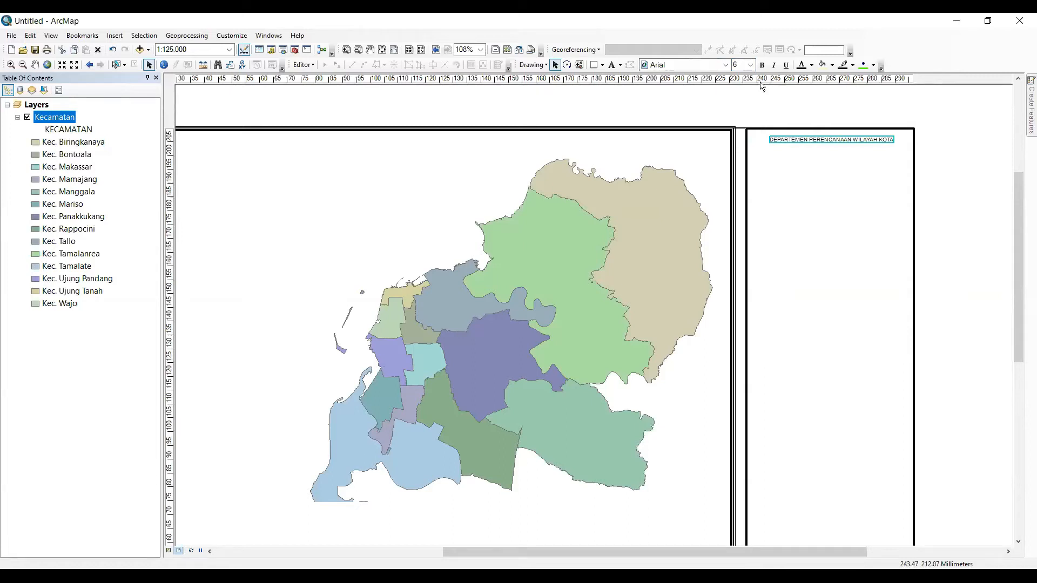
pyautogui.click(751, 64)
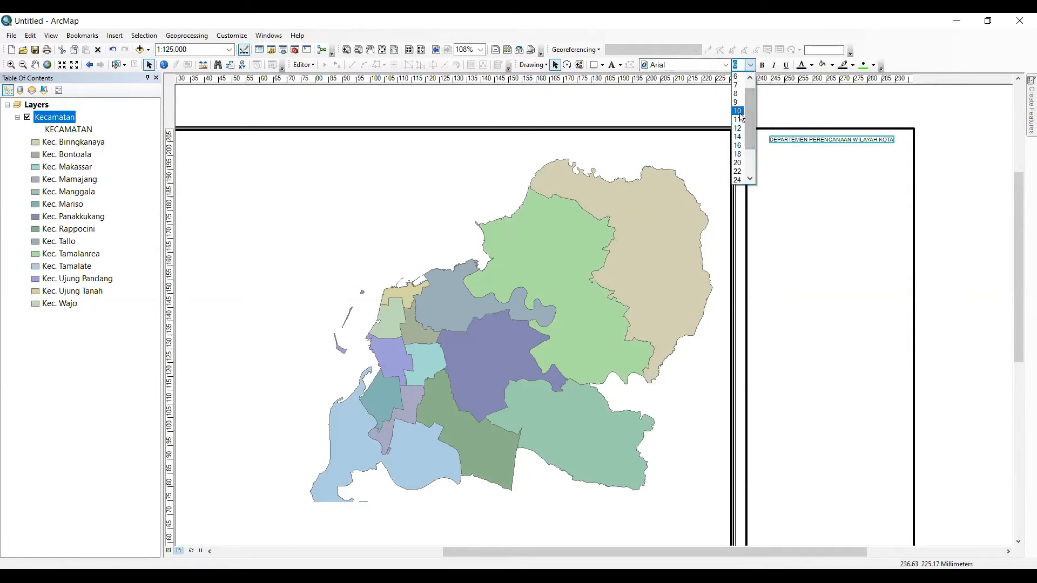
pyautogui.click(738, 110)
pyautogui.click(751, 64)
pyautogui.scroll(3, 750, 111)
pyautogui.click(738, 85)
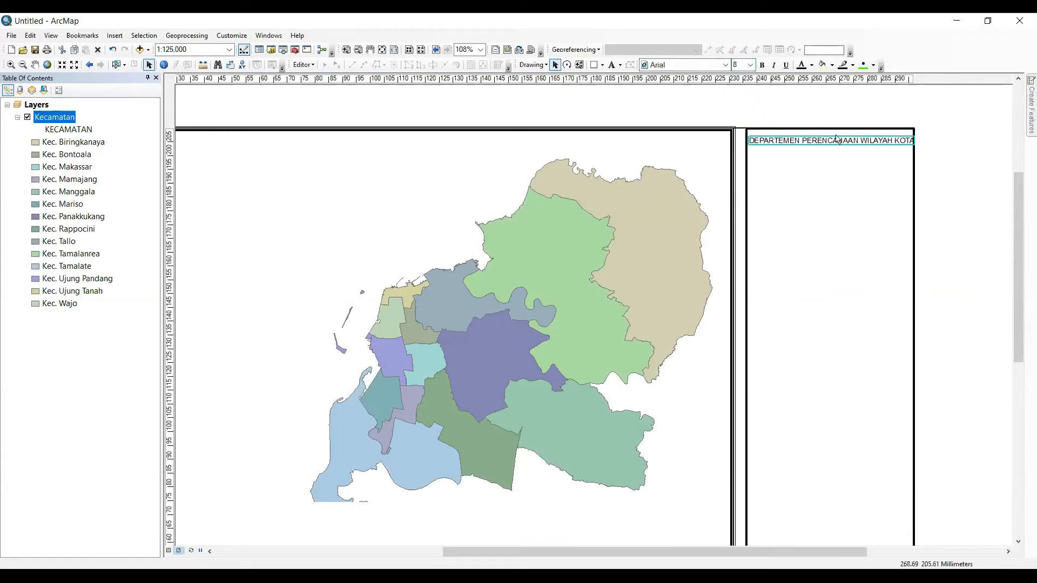
# - Make the department heading bold and set its font size to 7.5
pyautogui.click(763, 65)
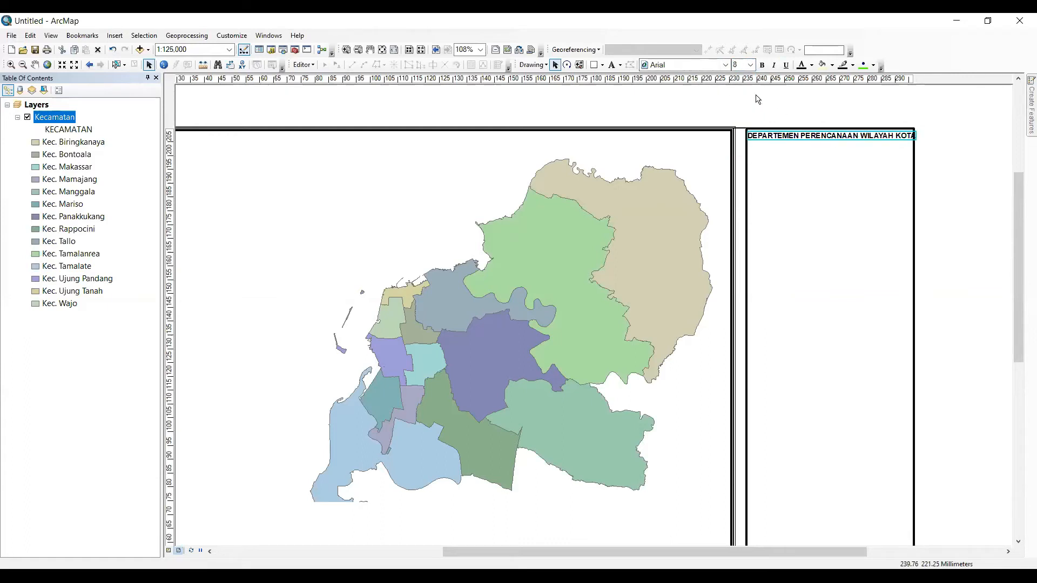
pyautogui.click(744, 64)
pyautogui.write('7.5')
pyautogui.press('Return')
pyautogui.click(947, 175)
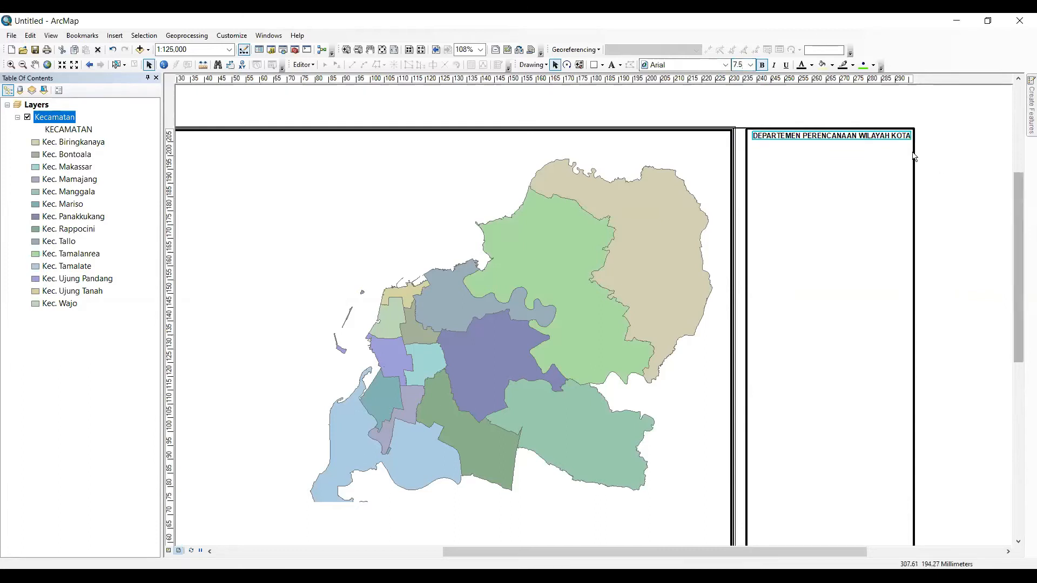
# - Shift the department heading slightly sideways so it sits centred between the side rectangle's edges
pyautogui.click(896, 132)
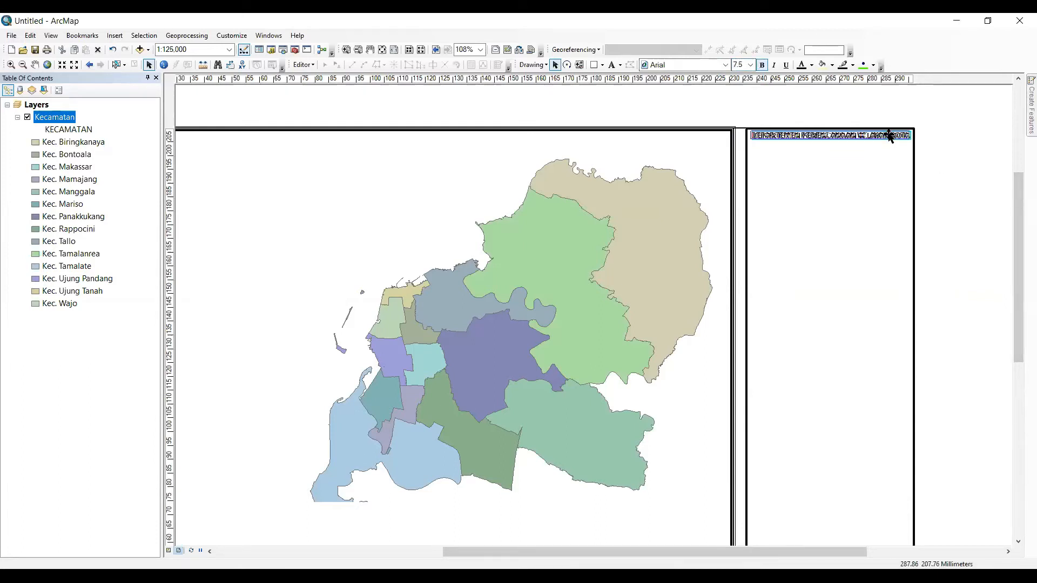
pyautogui.click(951, 198)
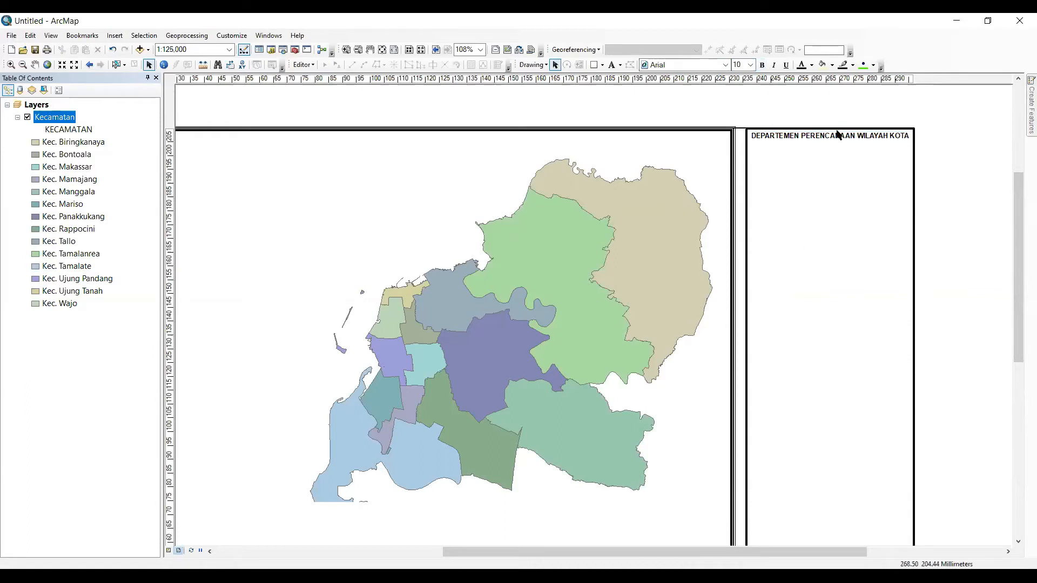
pyautogui.click(839, 135)
pyautogui.click(927, 190)
pyautogui.click(122, 40)
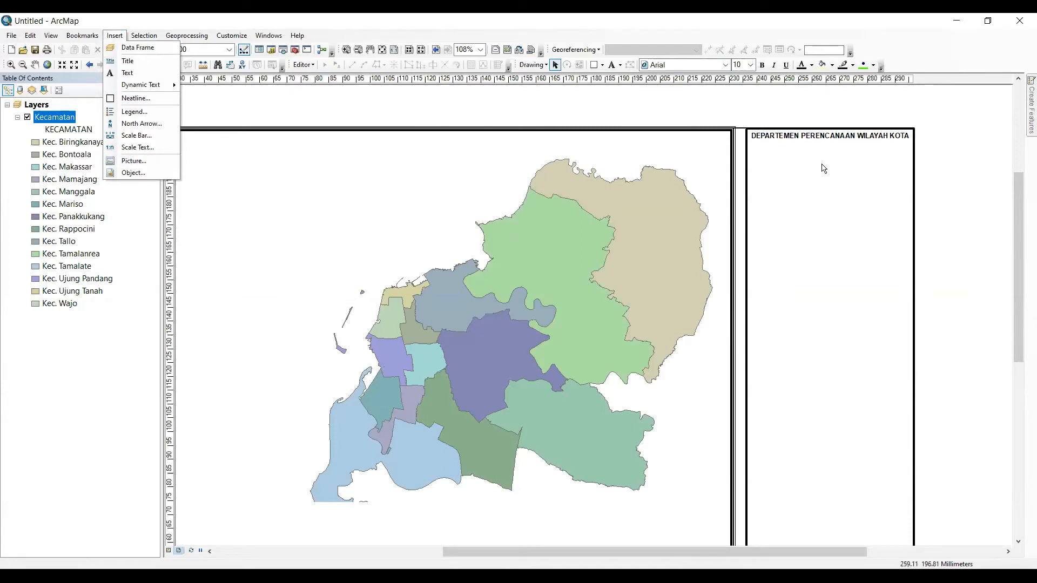
pyautogui.click(139, 162)
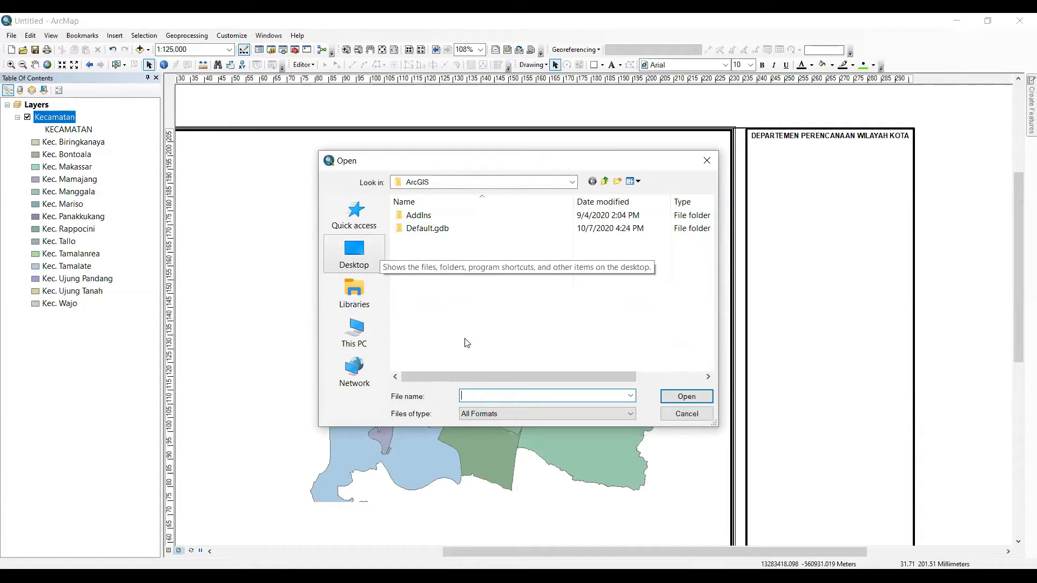
pyautogui.click(684, 415)
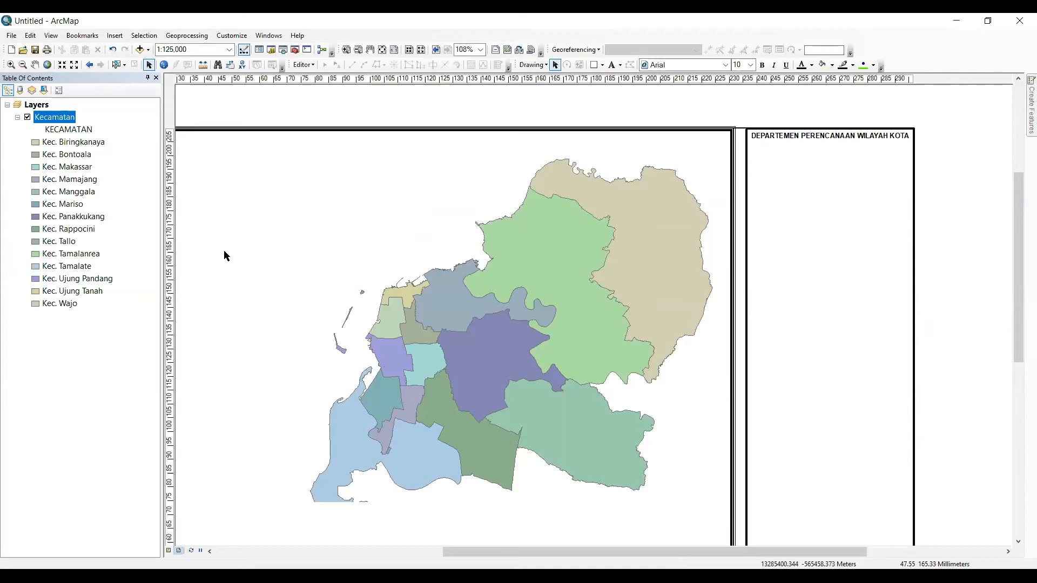
# - Move the department heading slightly down from the side rectangle's upper edge
pyautogui.click(801, 137)
pyautogui.moveTo(801, 136); pyautogui.dragTo(822, 140)
pyautogui.click(962, 228)
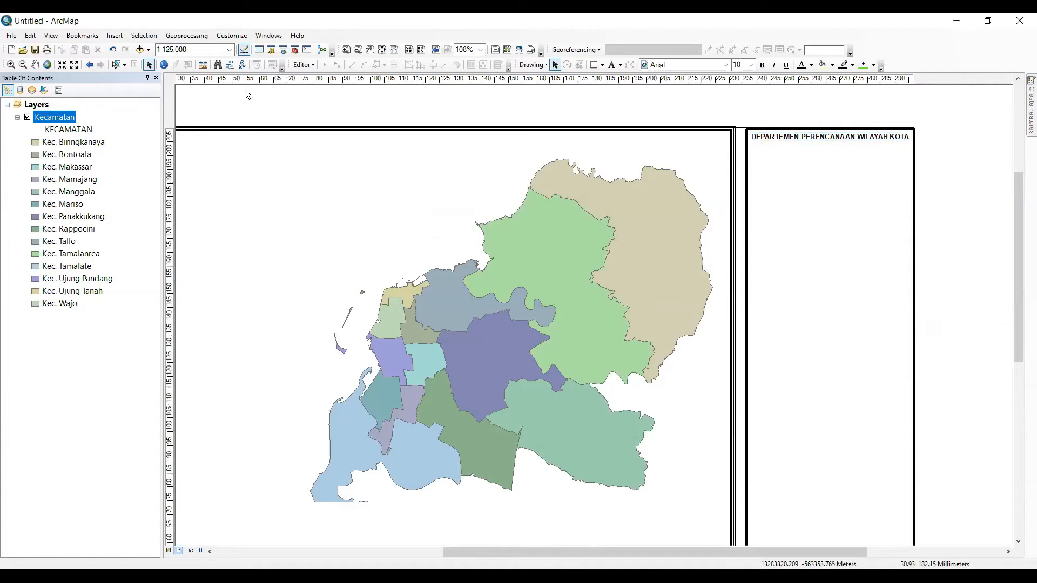
# - Draw a horizontal line about 60 mm long across the side rectangle, just below the department heading
pyautogui.click(603, 65)
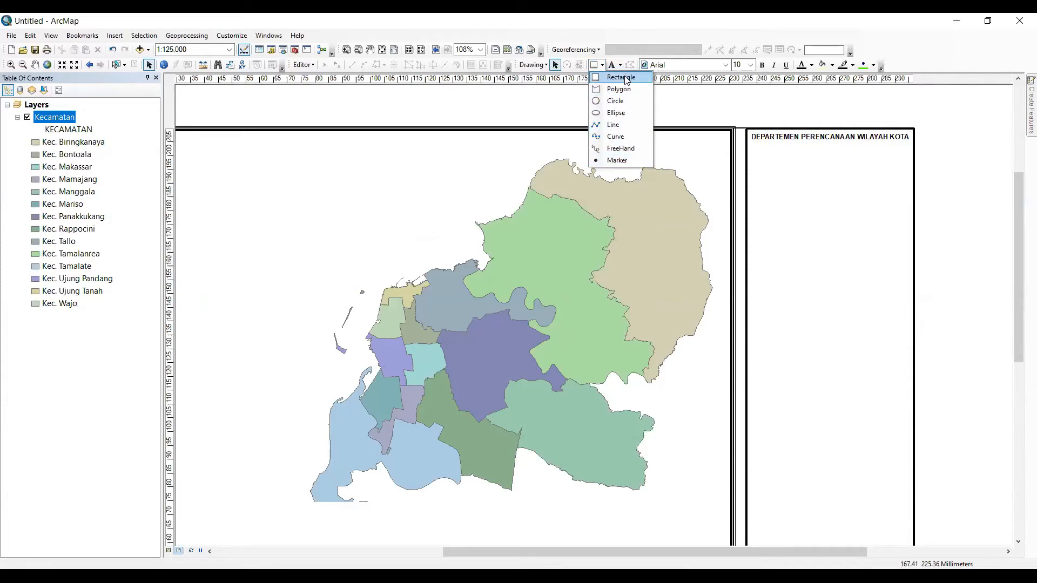
pyautogui.click(625, 125)
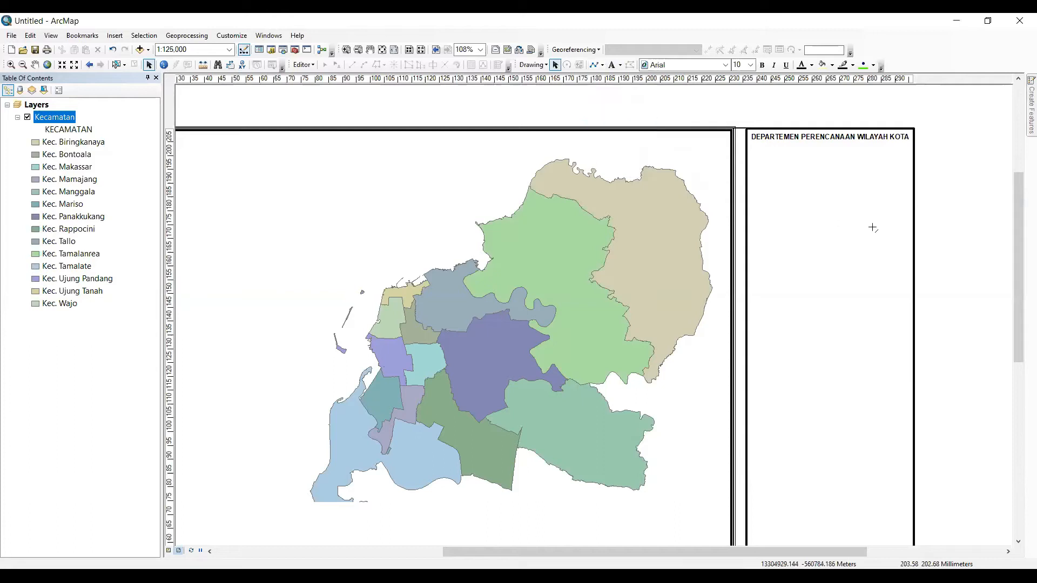
pyautogui.click(747, 162)
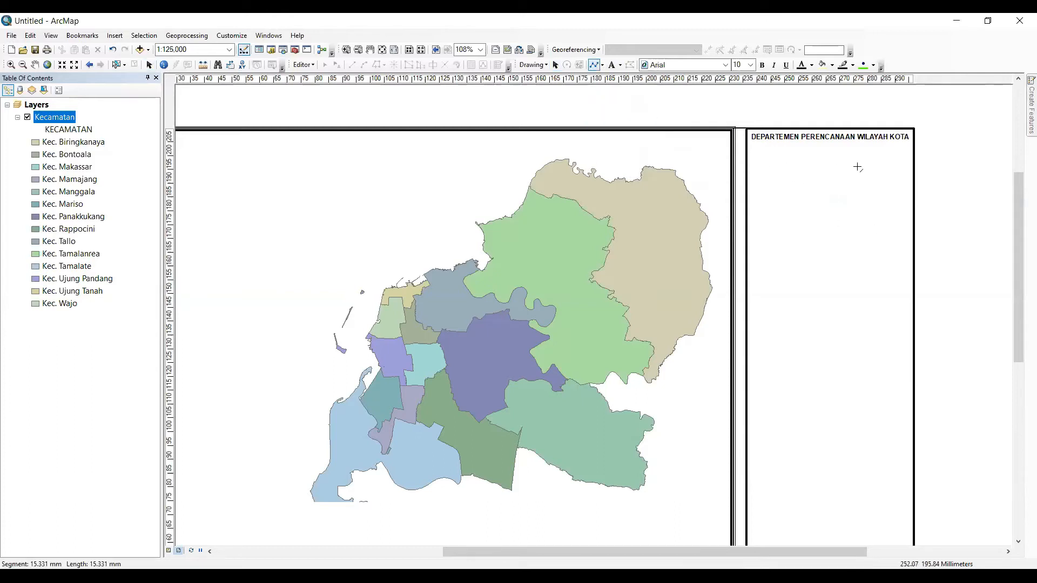
pyautogui.doubleClick(915, 164)
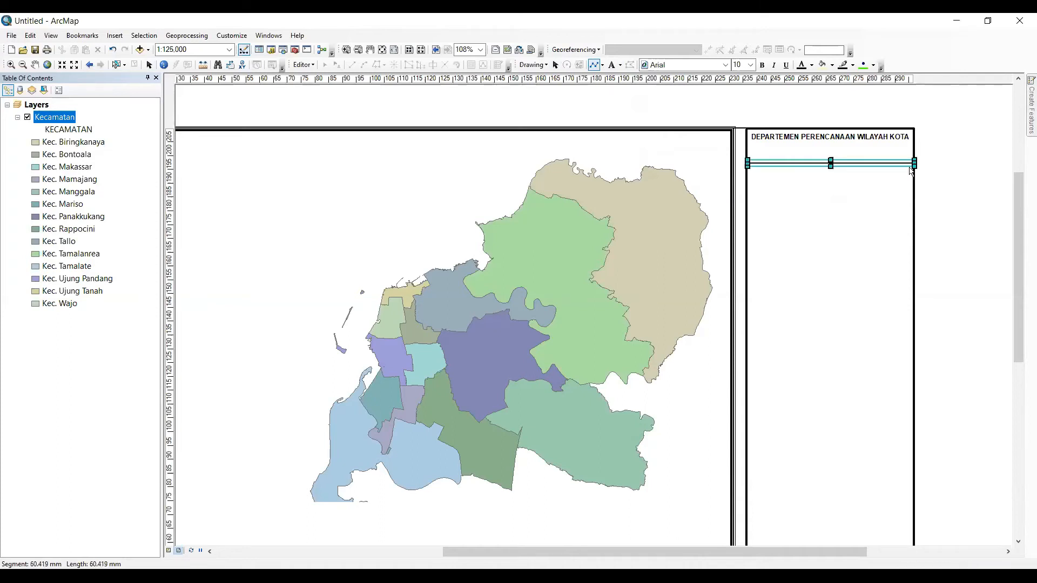
# - Set the width of the divider line below the heading to 2
pyautogui.click(876, 163)
pyautogui.rightClick(877, 163)
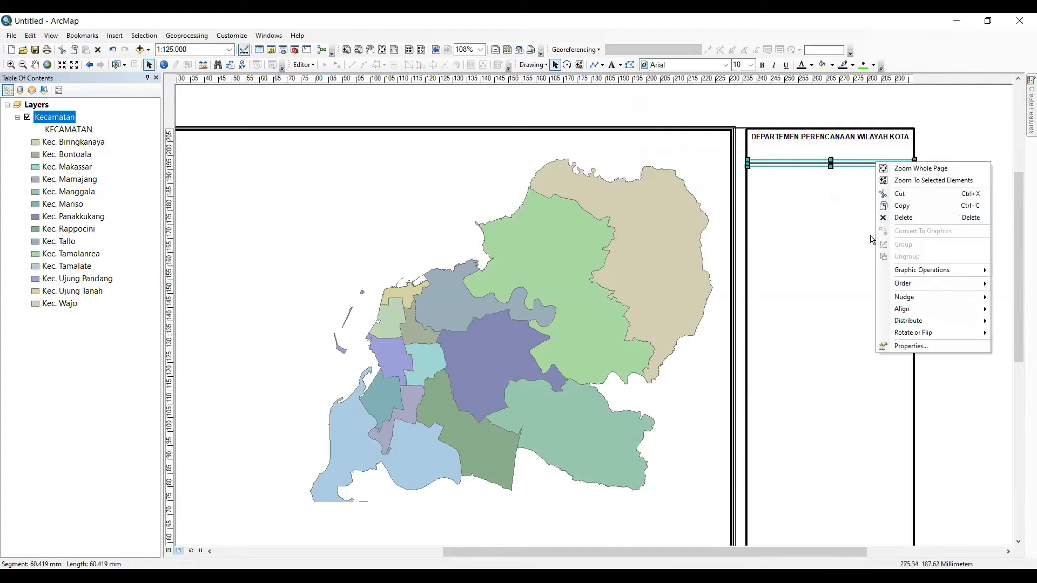
pyautogui.click(902, 346)
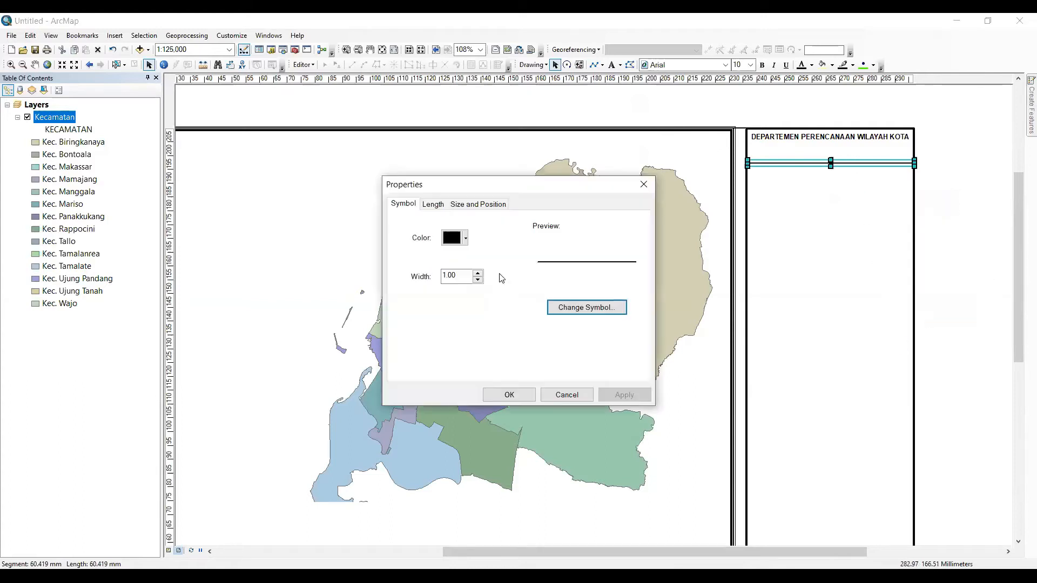
pyautogui.doubleClick(456, 276)
pyautogui.write('2')
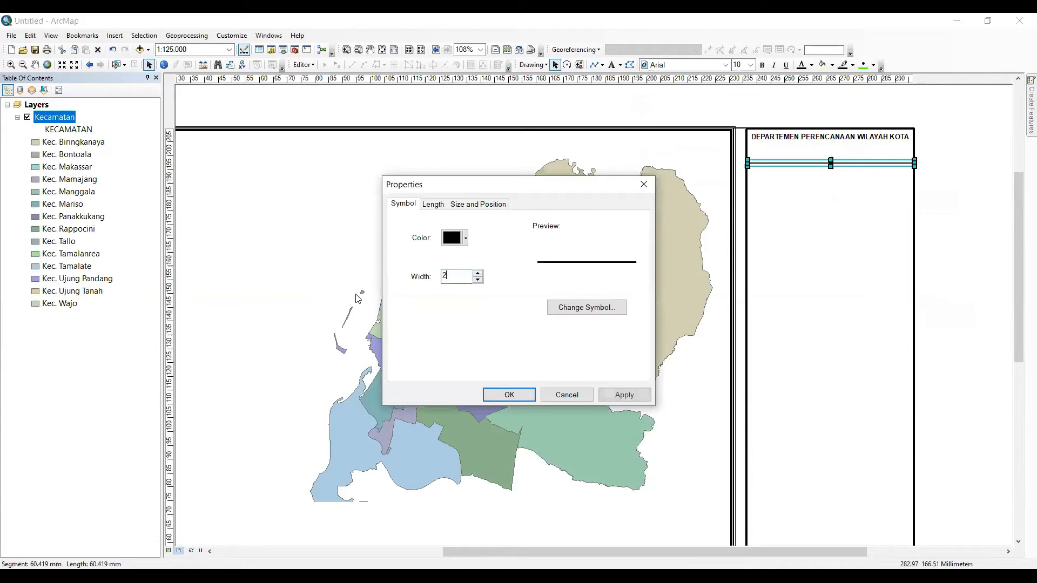
pyautogui.press('Return')
# - Move the department heading down to the vertical middle between the side rectangle's upper edge and the divider line
pyautogui.click(848, 137)
pyautogui.doubleClick(848, 137)
pyautogui.click(462, 222)
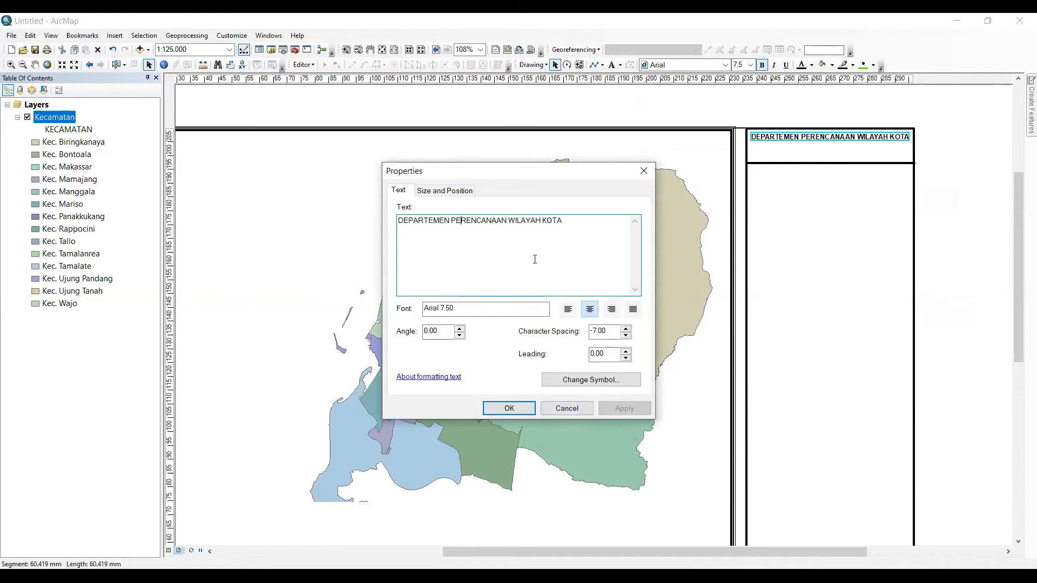
pyautogui.click(509, 408)
pyautogui.moveTo(827, 138); pyautogui.dragTo(828, 146)
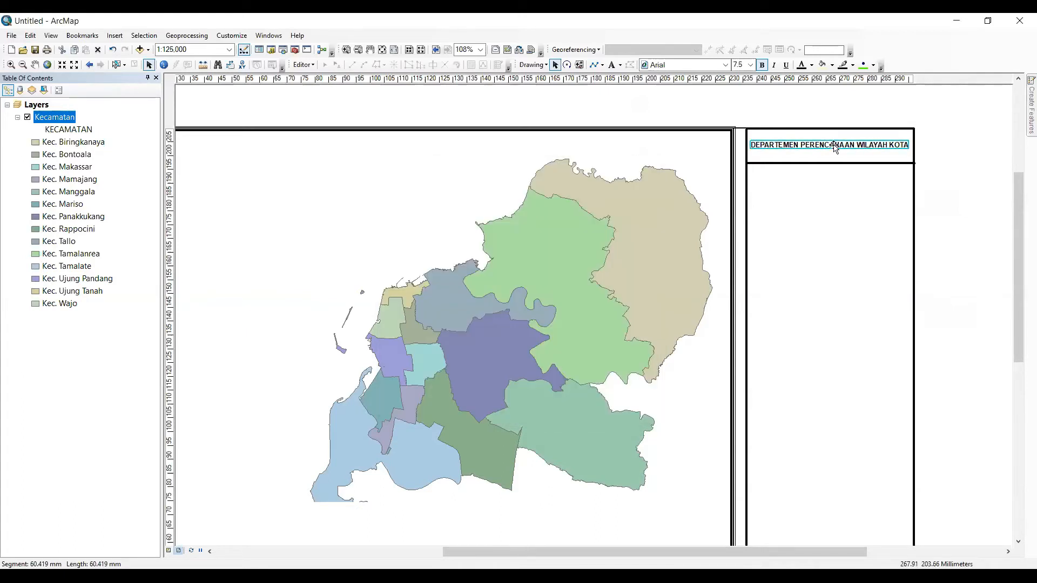
pyautogui.click(940, 171)
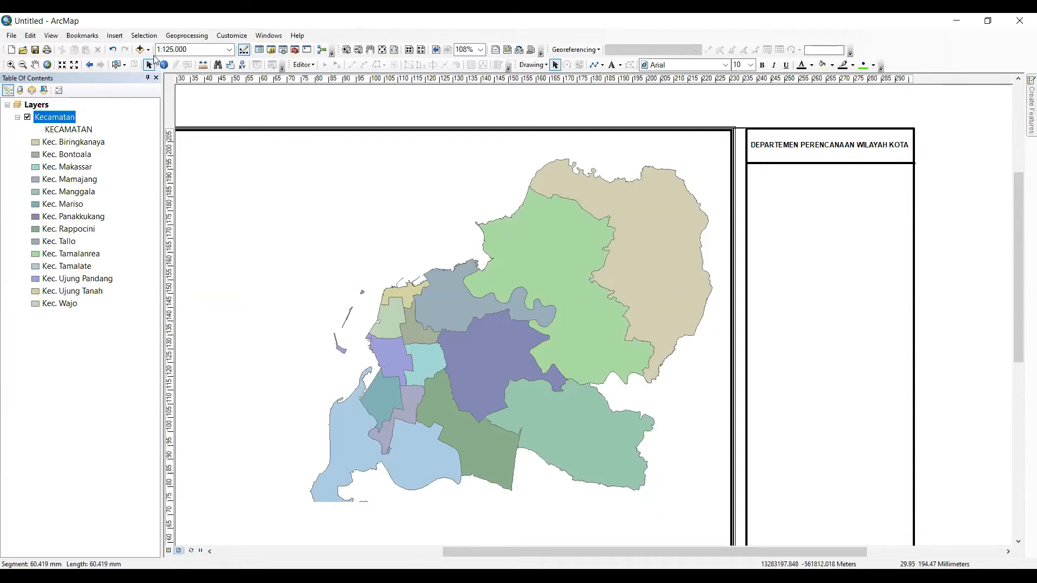
pyautogui.click(115, 36)
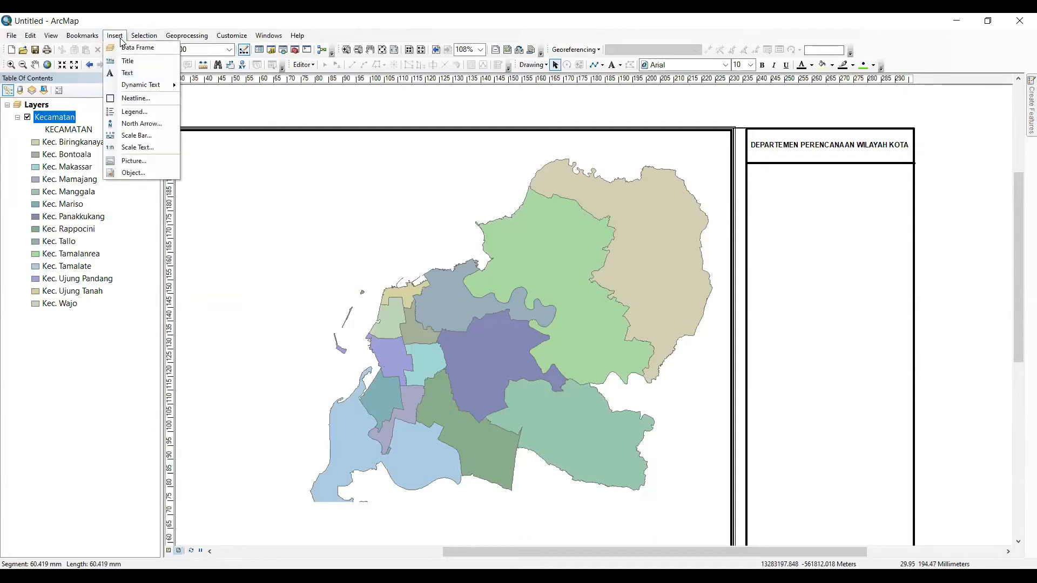
pyautogui.click(132, 73)
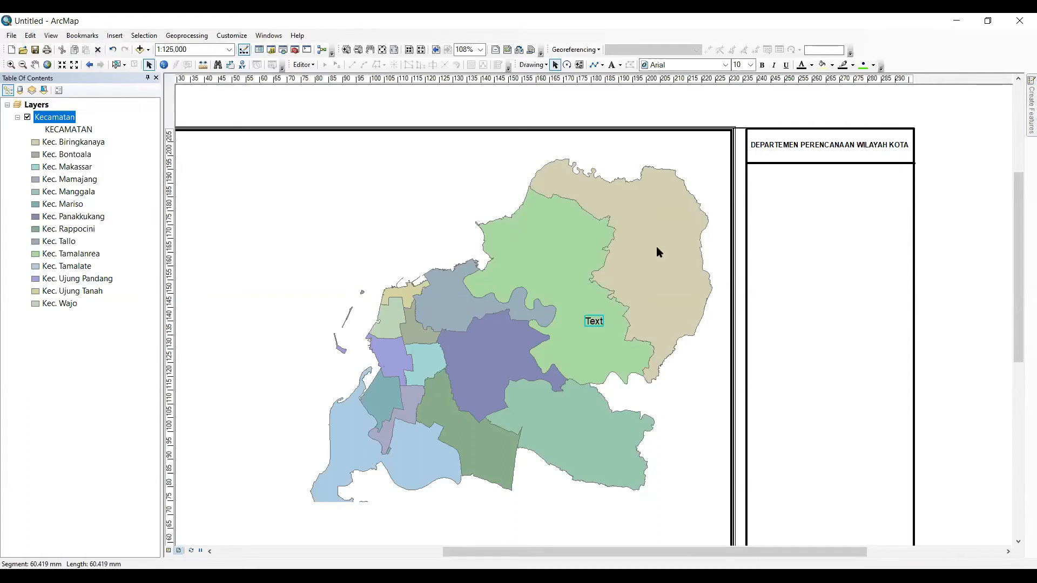
pyautogui.click(599, 323)
pyautogui.click(740, 326)
pyautogui.moveTo(595, 323); pyautogui.dragTo(778, 286)
pyautogui.doubleClick(778, 285)
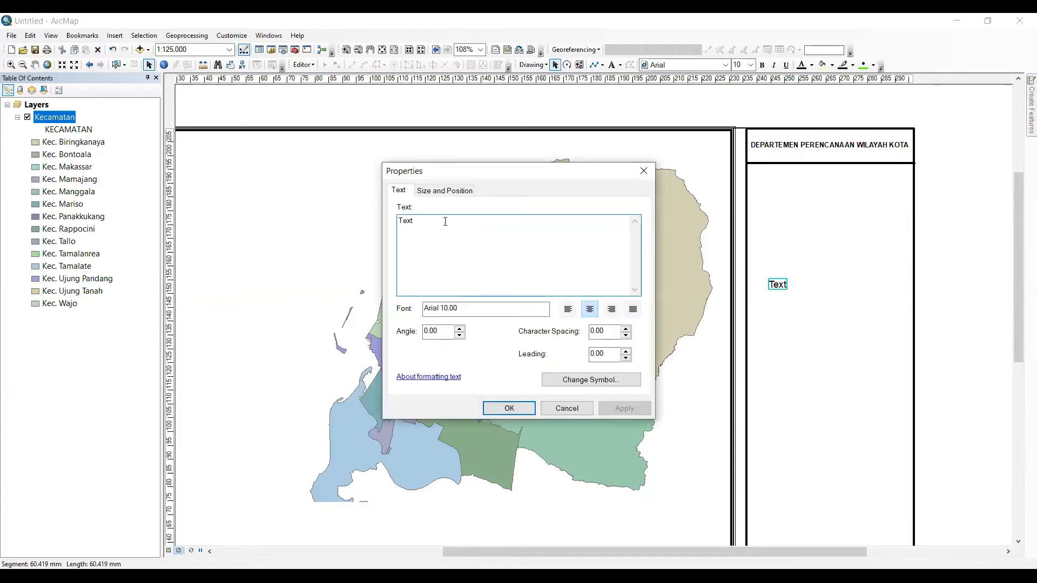
pyautogui.click(566, 409)
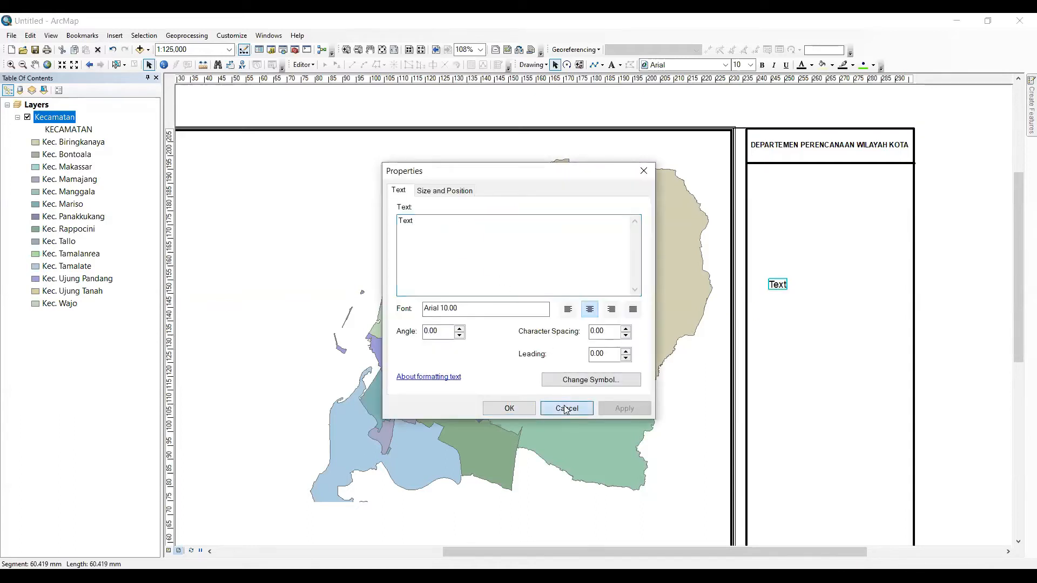
pyautogui.press('Delete')
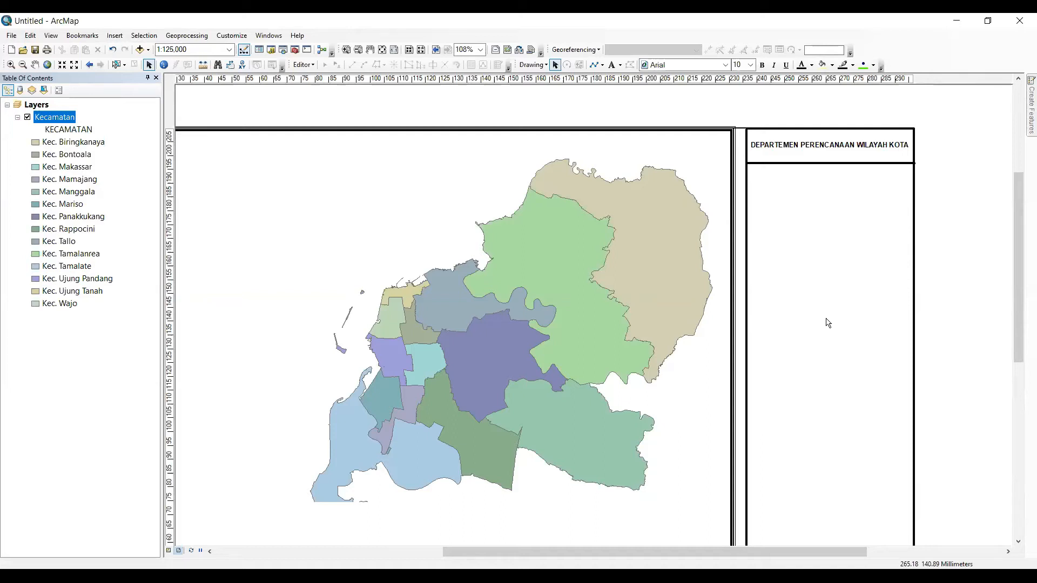
# - Insert a north arrow in the ESRI North 8 style
pyautogui.click(119, 36)
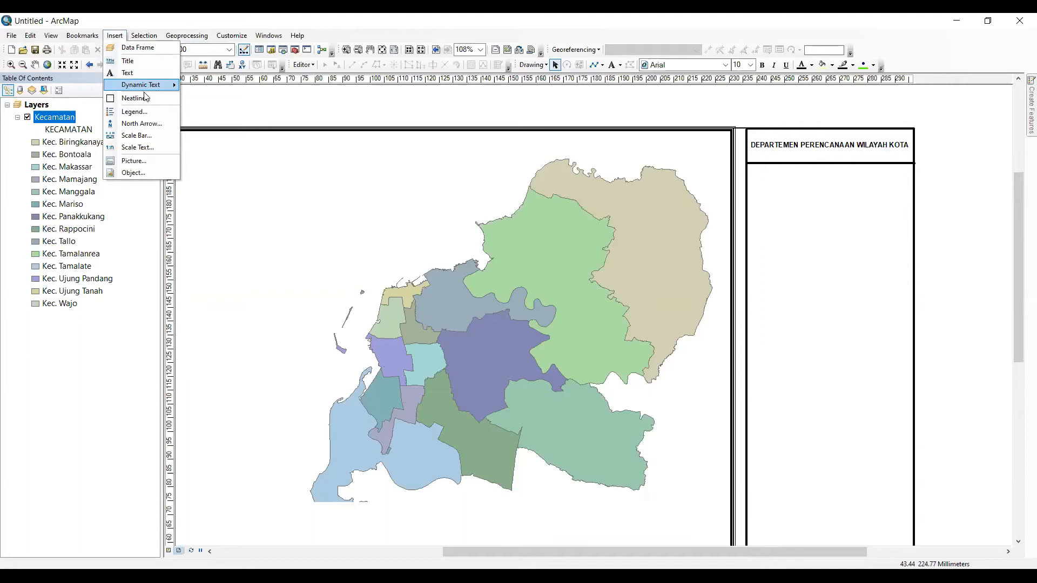
pyautogui.click(142, 124)
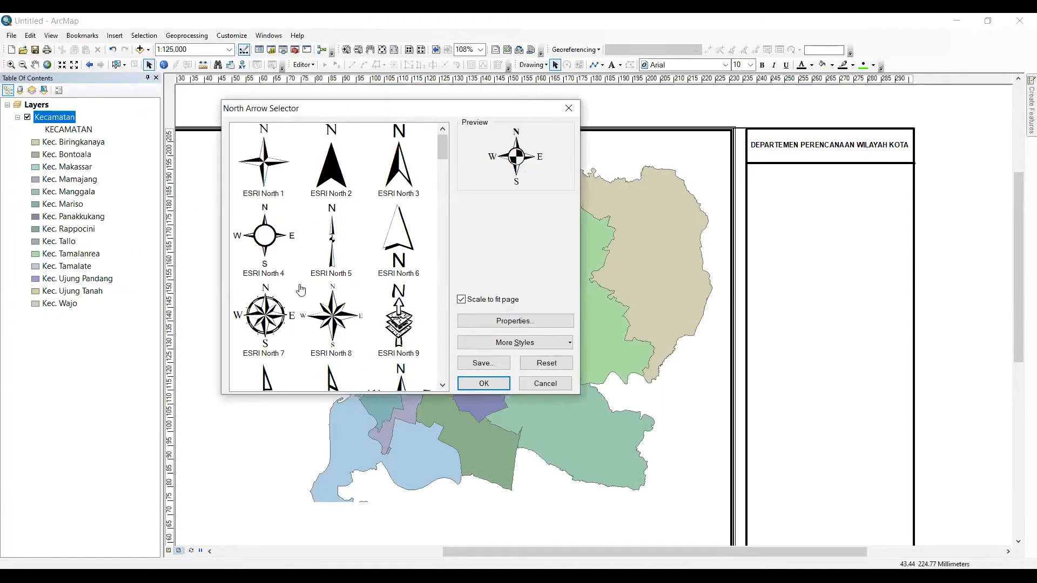
pyautogui.scroll(-1, 303, 291)
pyautogui.scroll(-8, 304, 295)
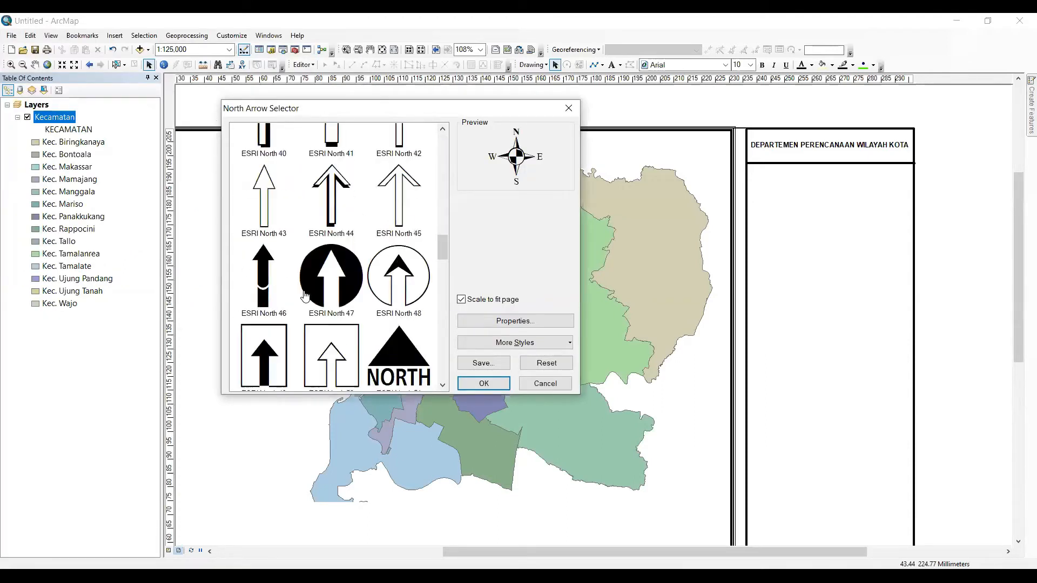
pyautogui.scroll(-1, 441, 375)
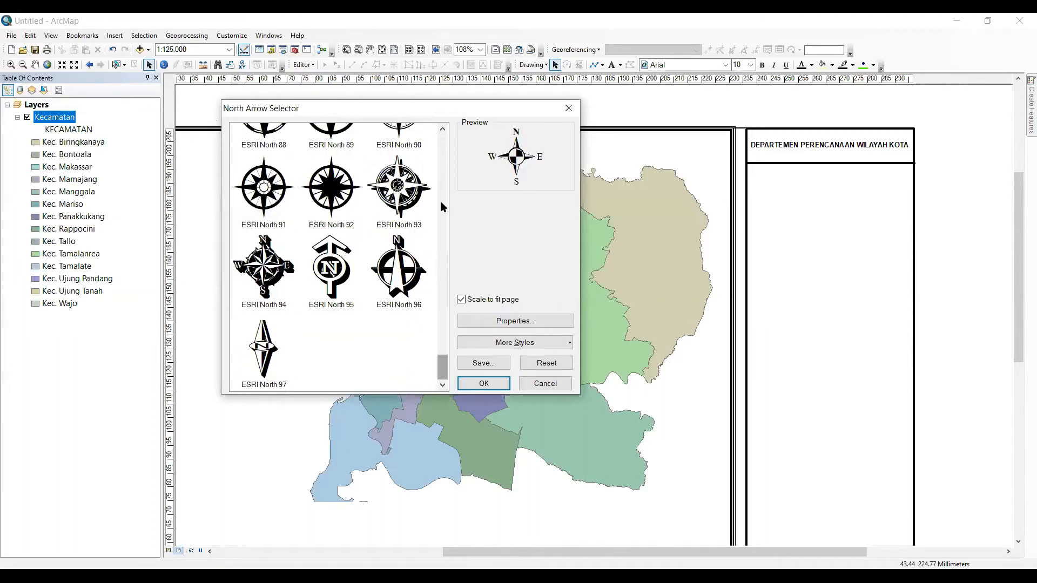
pyautogui.scroll(1, 442, 138)
pyautogui.scroll(10, 303, 340)
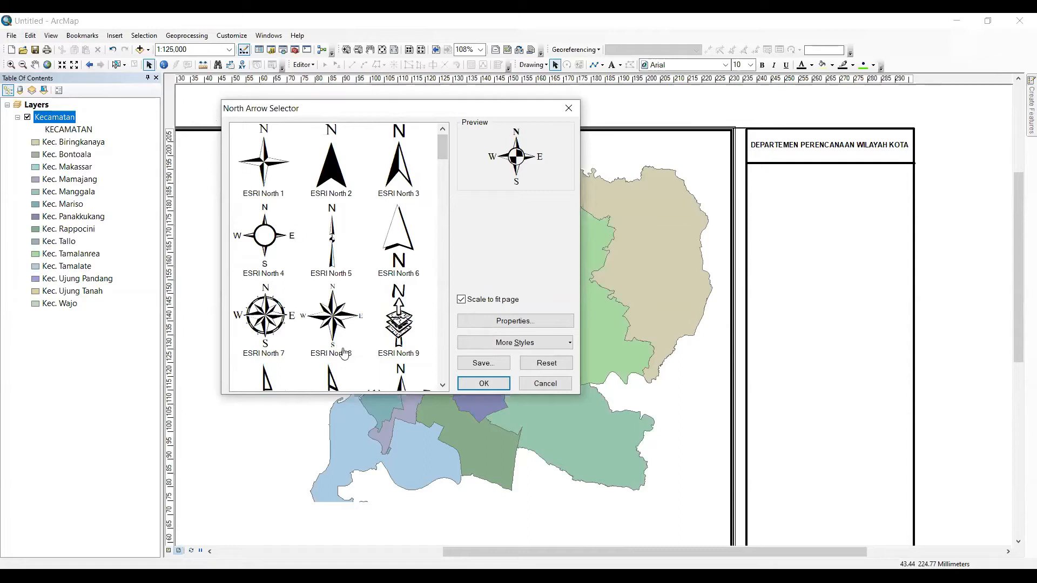
pyautogui.click(331, 323)
pyautogui.click(472, 384)
# - Move the north arrow into the side rectangle below the divider line and shrink it to fit near the left edge
pyautogui.moveTo(499, 352); pyautogui.dragTo(822, 197)
pyautogui.moveTo(856, 230); pyautogui.dragTo(797, 214)
pyautogui.click(832, 256)
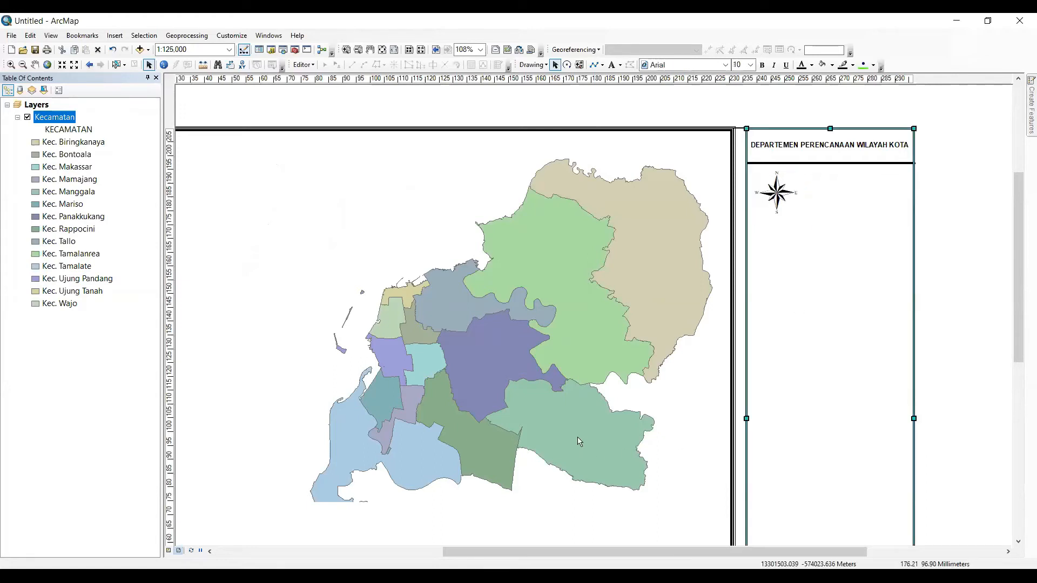
pyautogui.click(964, 349)
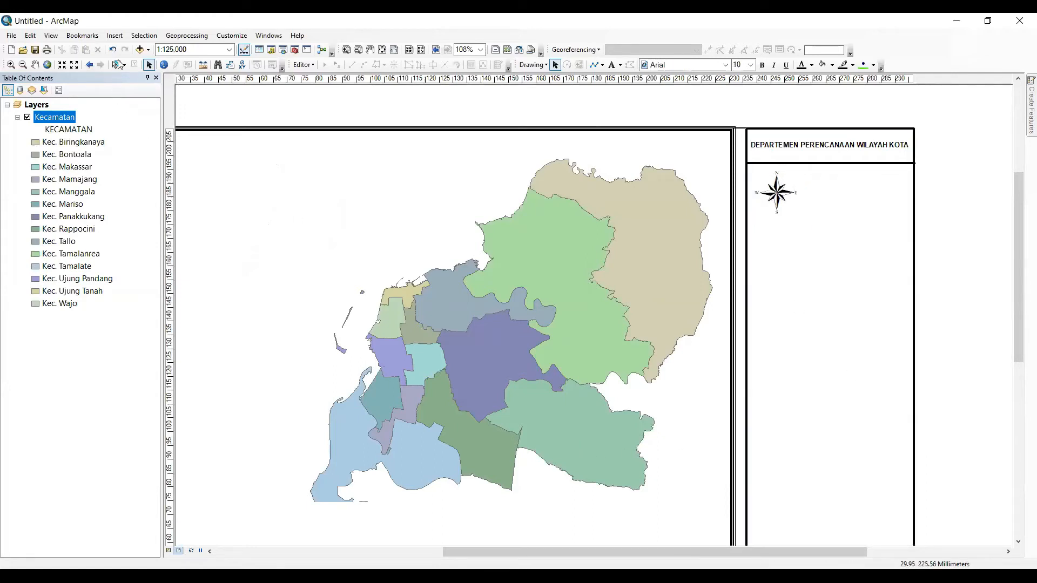
# - Insert an Alternating Scale Bar 1 and place it in the empty upper-left area of the map frame
pyautogui.click(114, 36)
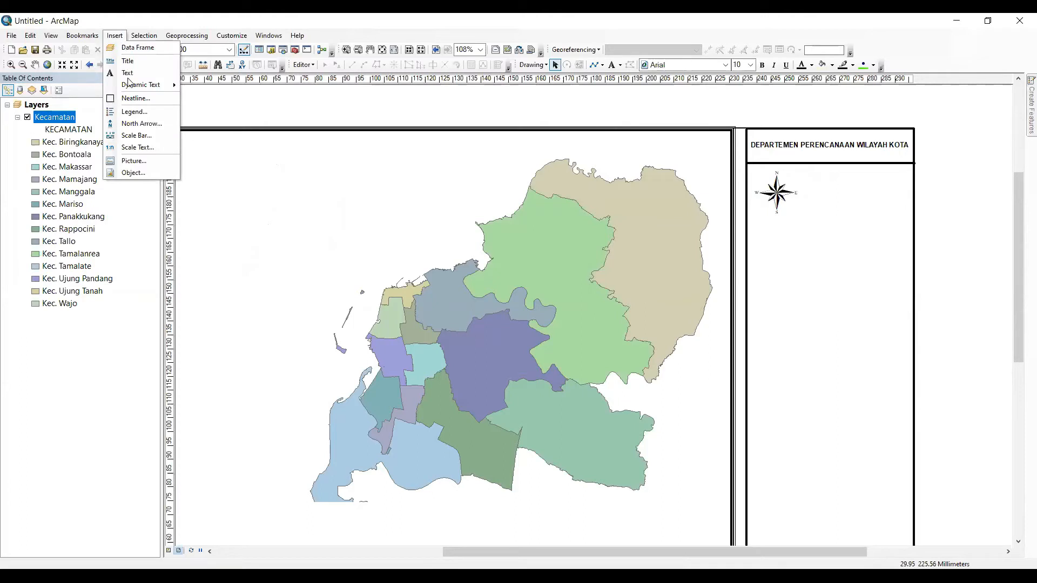
pyautogui.click(145, 136)
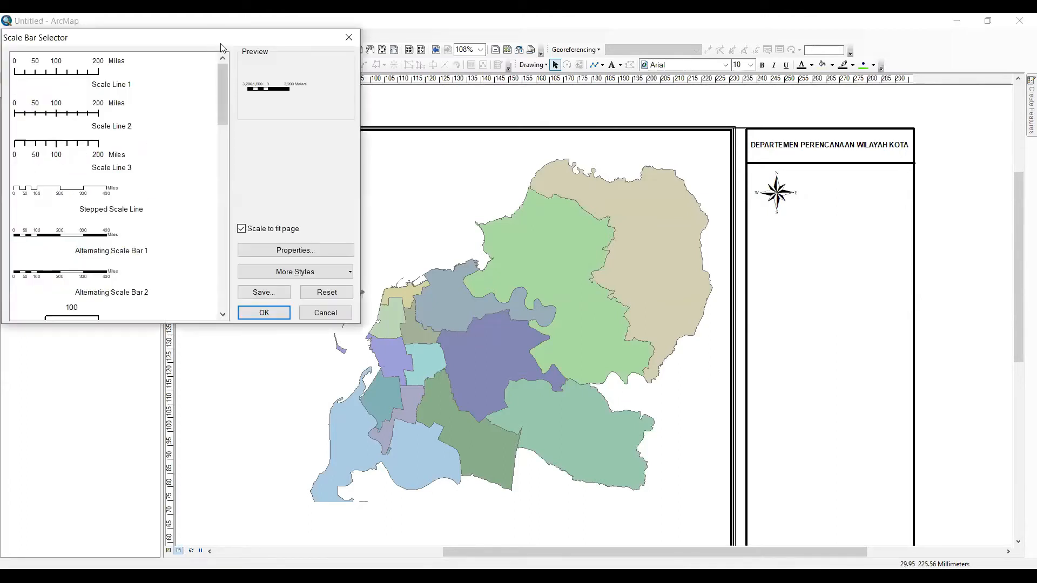
pyautogui.moveTo(300, 128); pyautogui.dragTo(306, 103)
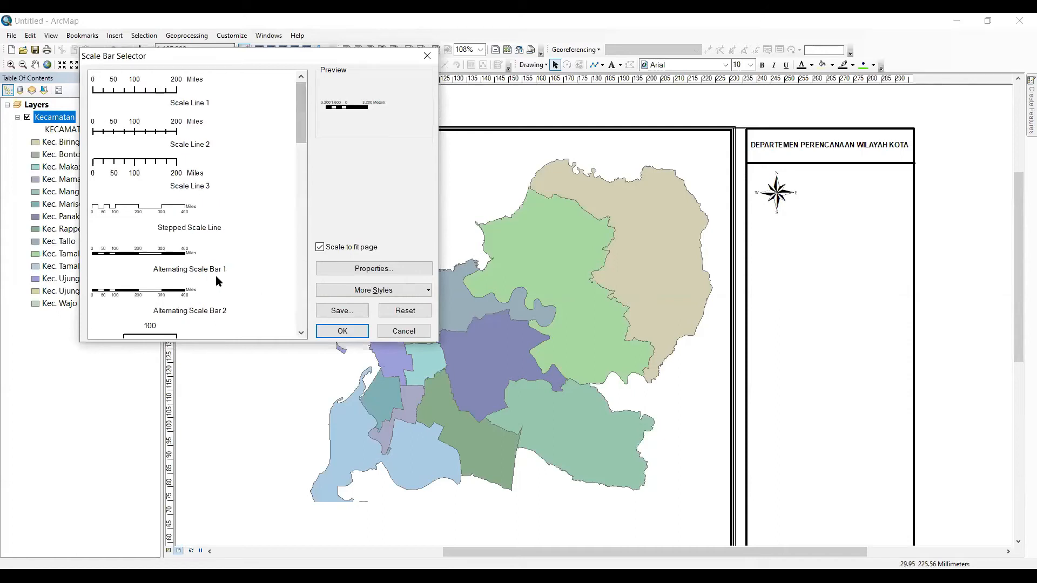
pyautogui.click(132, 258)
pyautogui.click(347, 334)
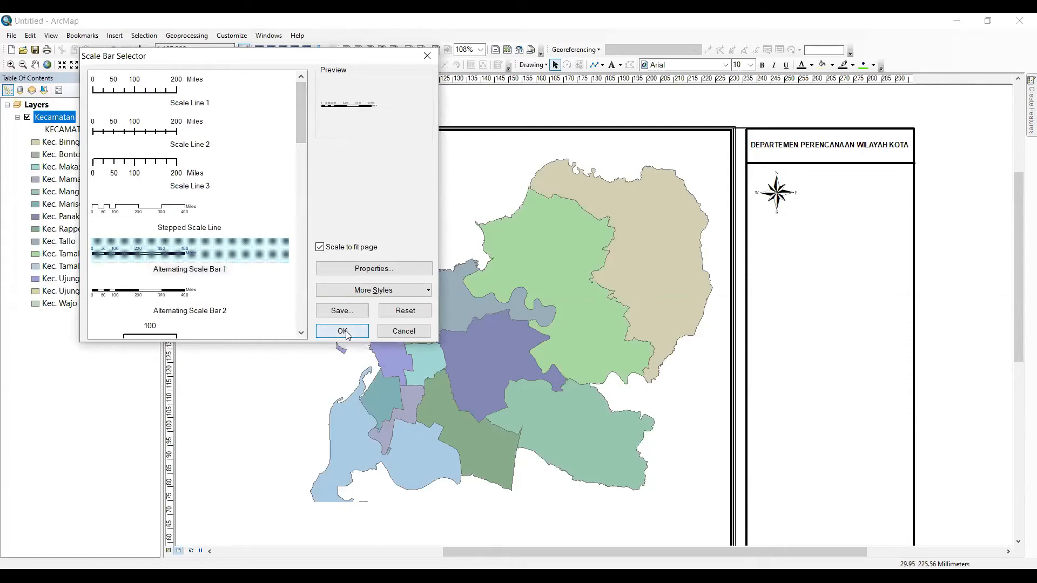
pyautogui.moveTo(567, 309); pyautogui.dragTo(336, 171)
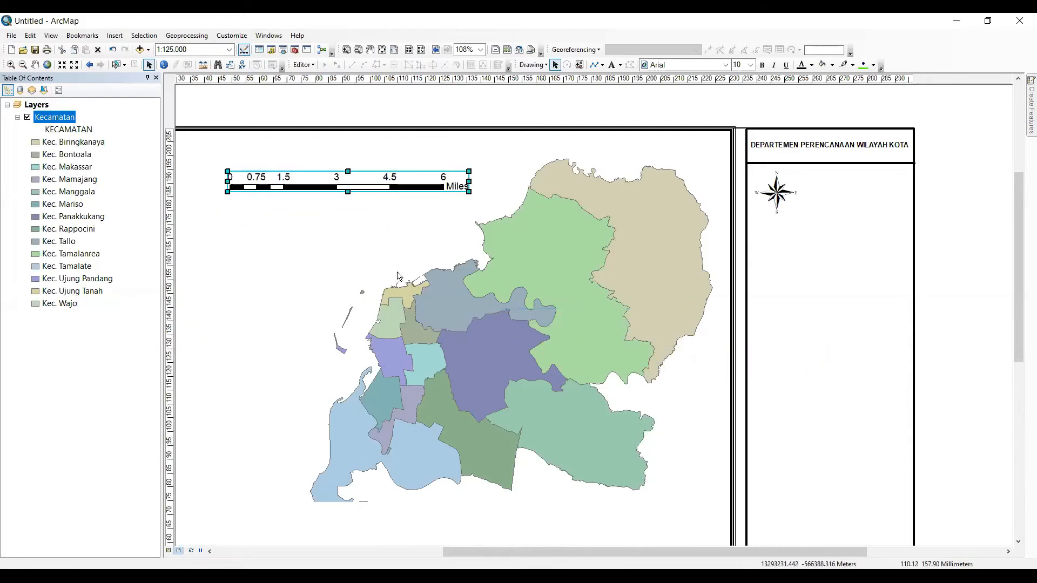
pyautogui.click(420, 115)
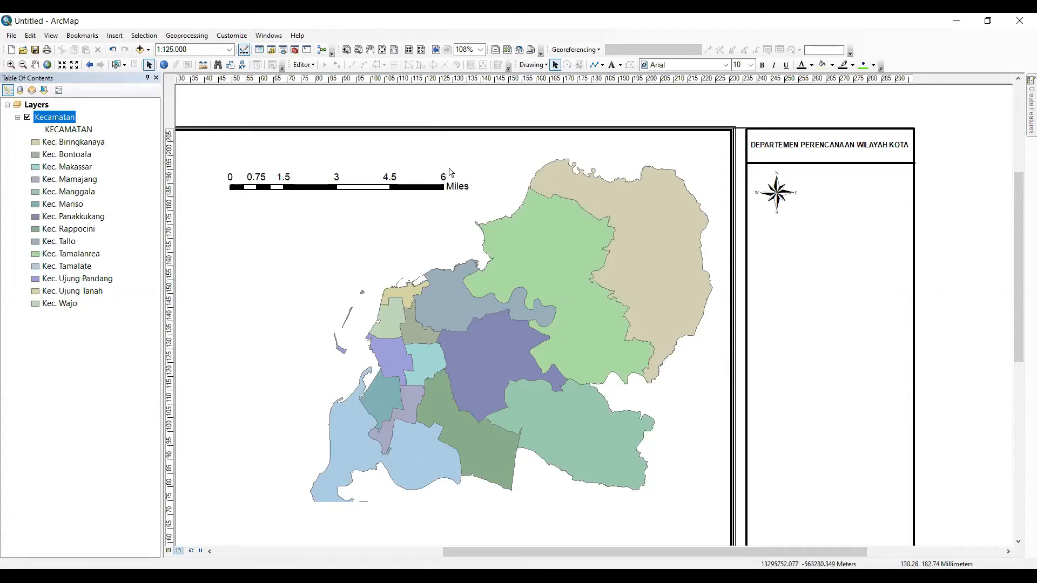
# - Set the scale bar's division units to Kilometers and its unit label to KM
pyautogui.click(414, 188)
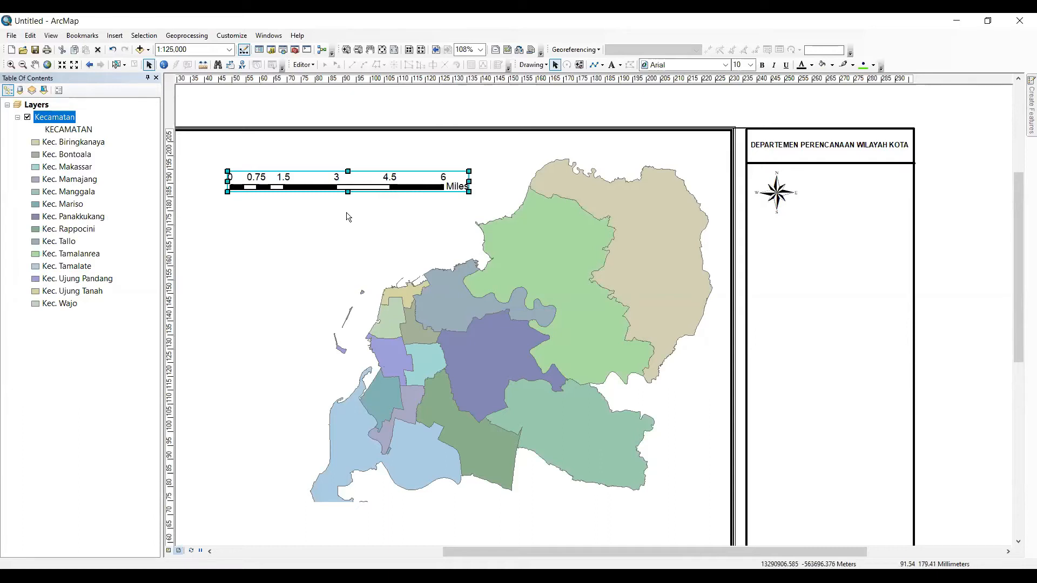
pyautogui.rightClick(370, 185)
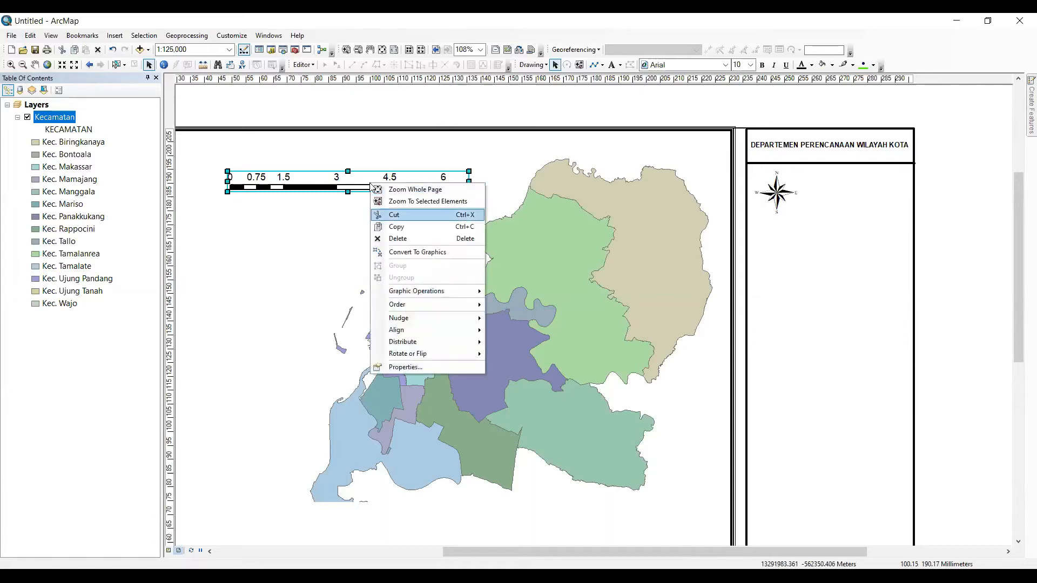
pyautogui.click(352, 125)
pyautogui.click(340, 187)
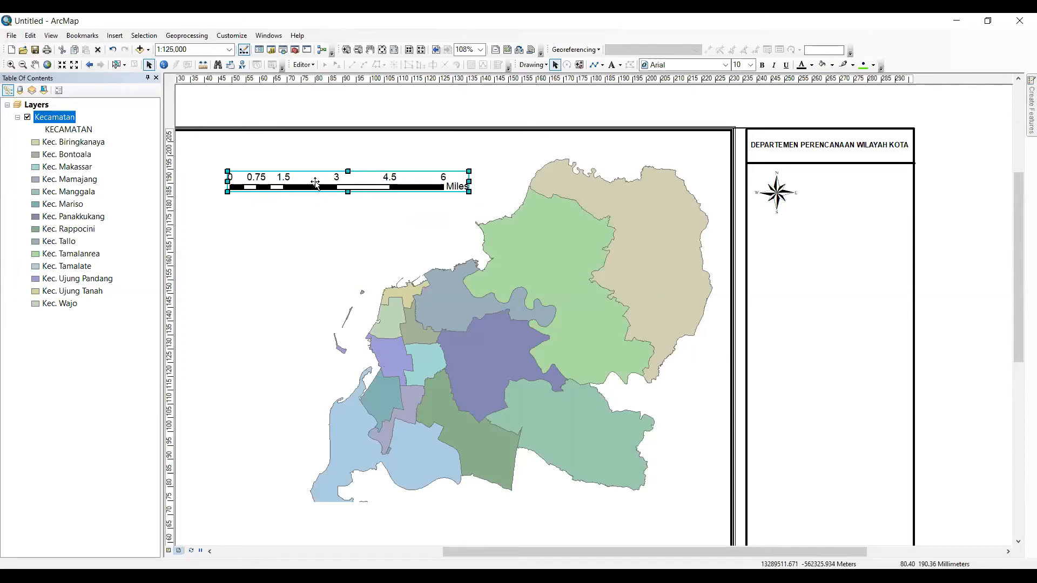
pyautogui.rightClick(316, 183)
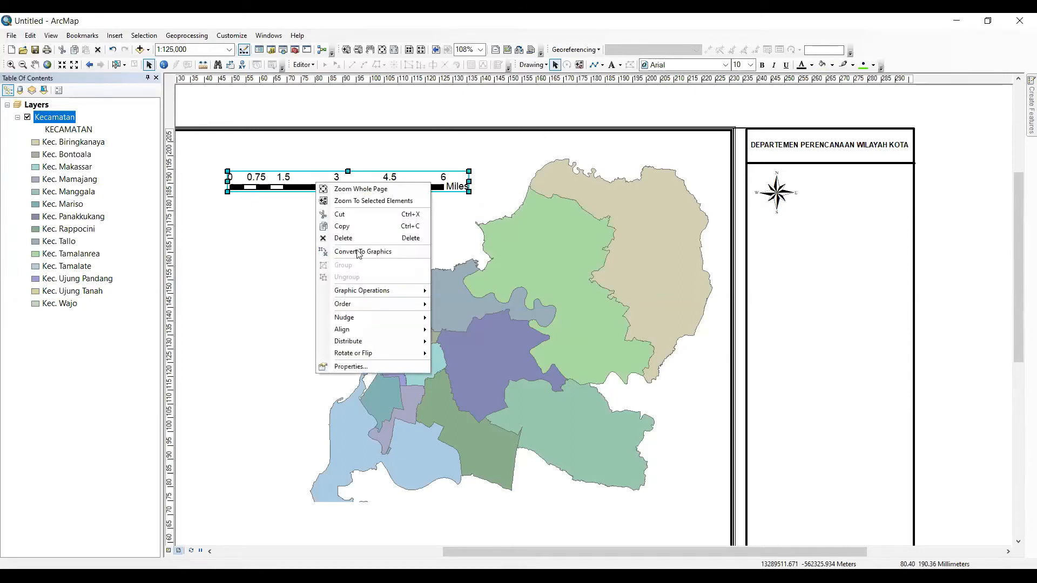
pyautogui.click(368, 366)
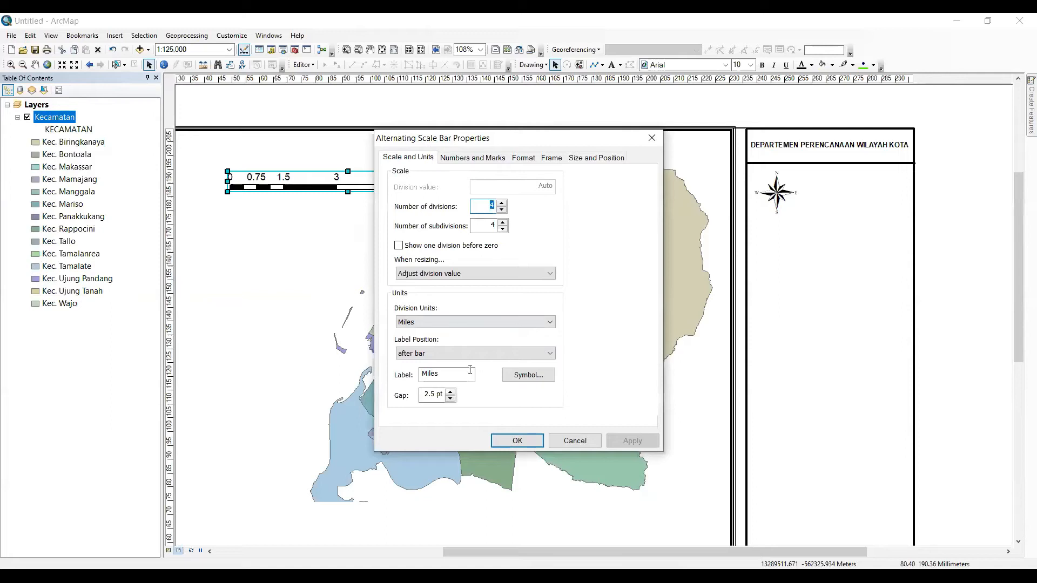
pyautogui.click(426, 326)
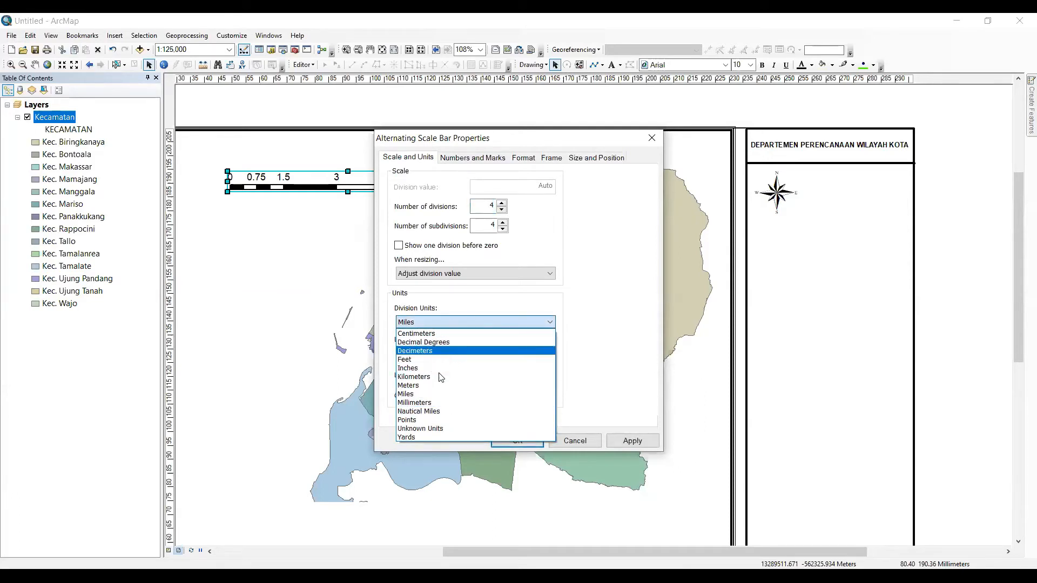
pyautogui.click(414, 377)
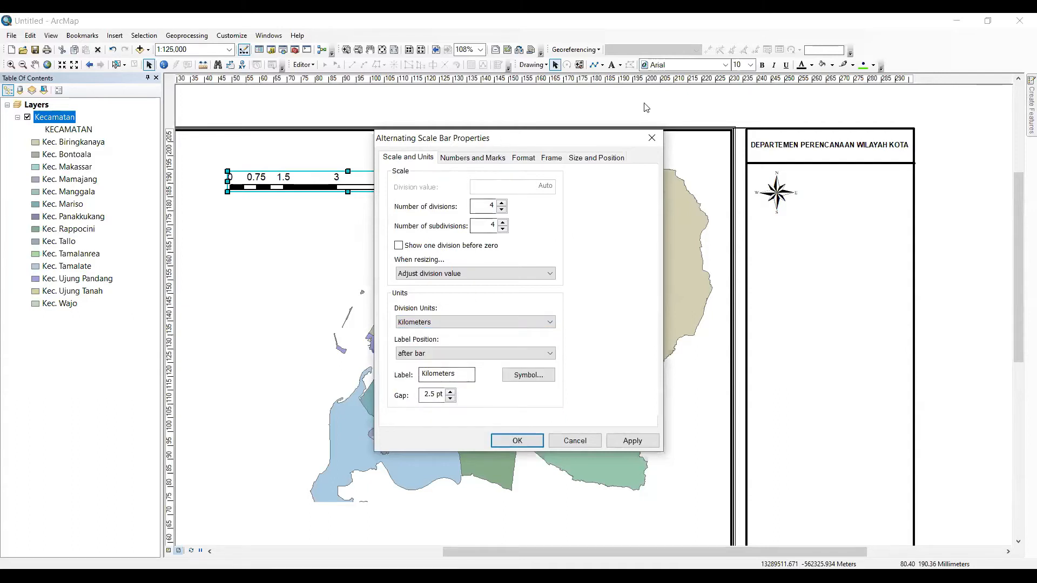
pyautogui.moveTo(503, 143); pyautogui.dragTo(646, 108)
pyautogui.click(606, 336)
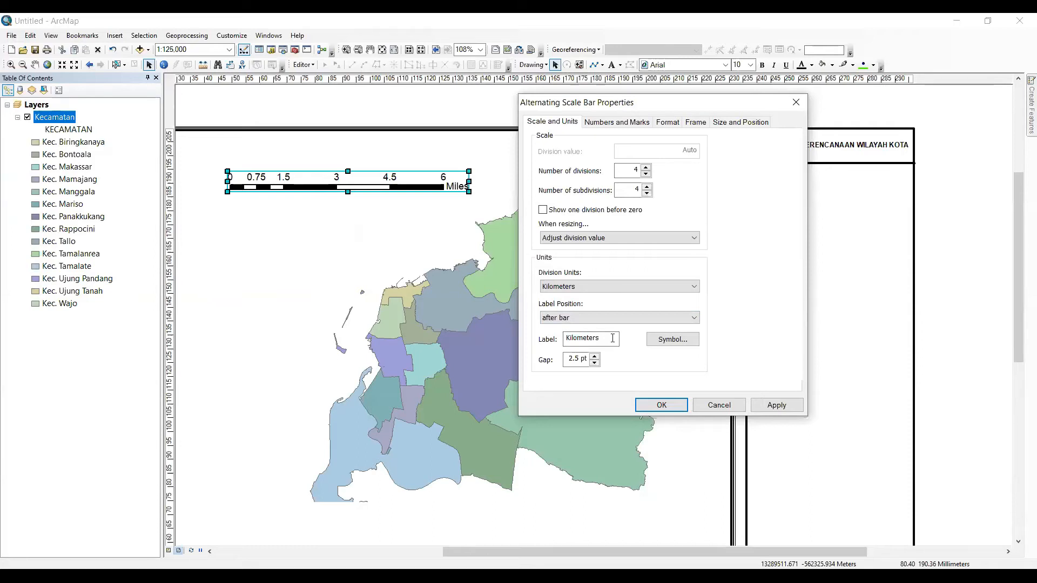
pyautogui.moveTo(565, 335); pyautogui.dragTo(542, 343)
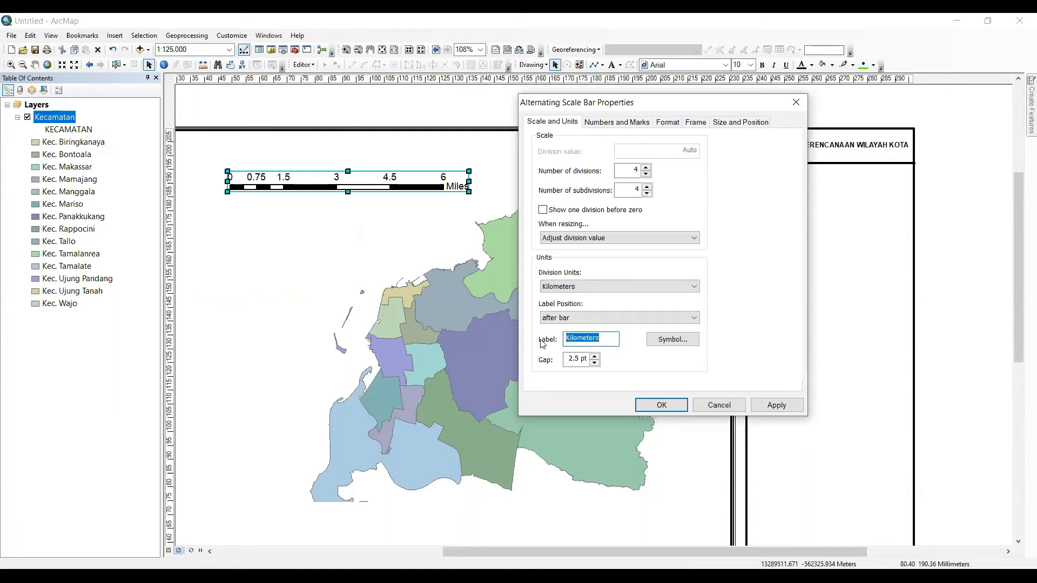
pyautogui.write('KM')
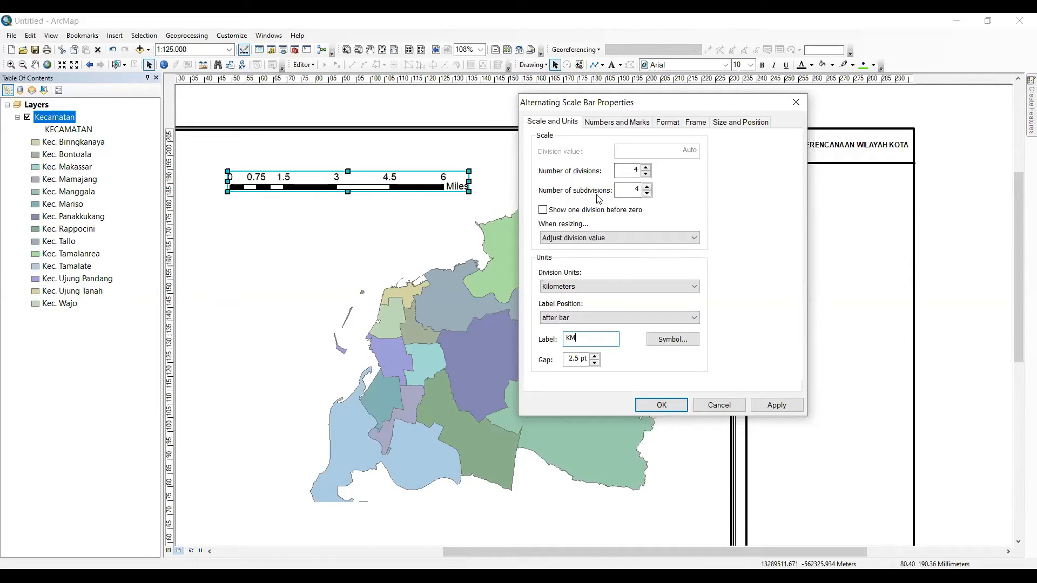
# - Reduce the scale bar to 3 divisions and 3 subdivisions
pyautogui.click(646, 176)
pyautogui.click(647, 194)
pyautogui.click(663, 405)
# - Move the scale bar into the side rectangle below the north arrow and shrink it to fit within the rectangle's width
pyautogui.moveTo(317, 183); pyautogui.dragTo(842, 229)
pyautogui.moveTo(996, 232); pyautogui.dragTo(906, 232)
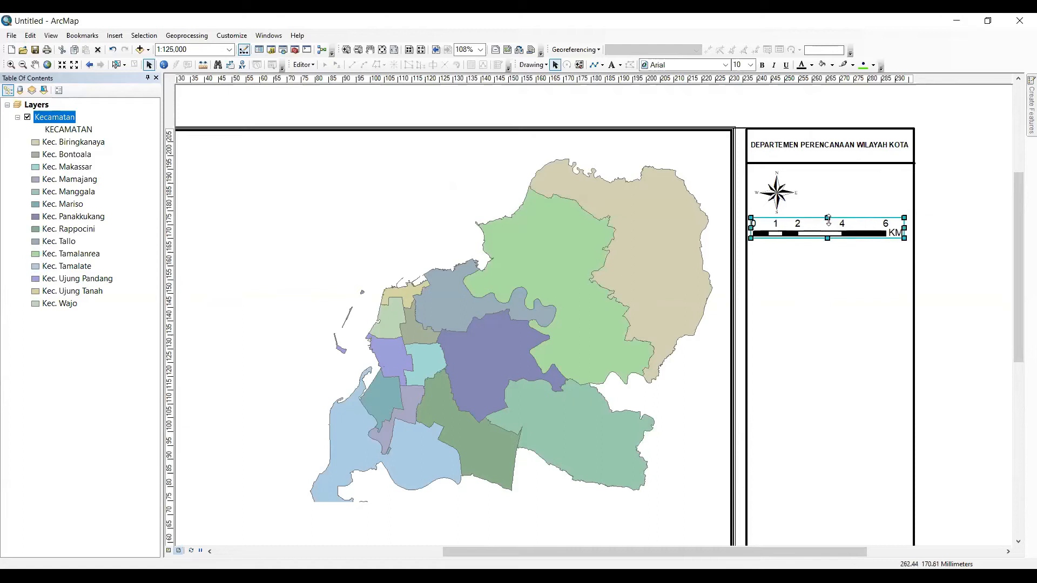
pyautogui.moveTo(828, 219); pyautogui.dragTo(823, 229)
pyautogui.click(967, 270)
pyautogui.click(788, 536)
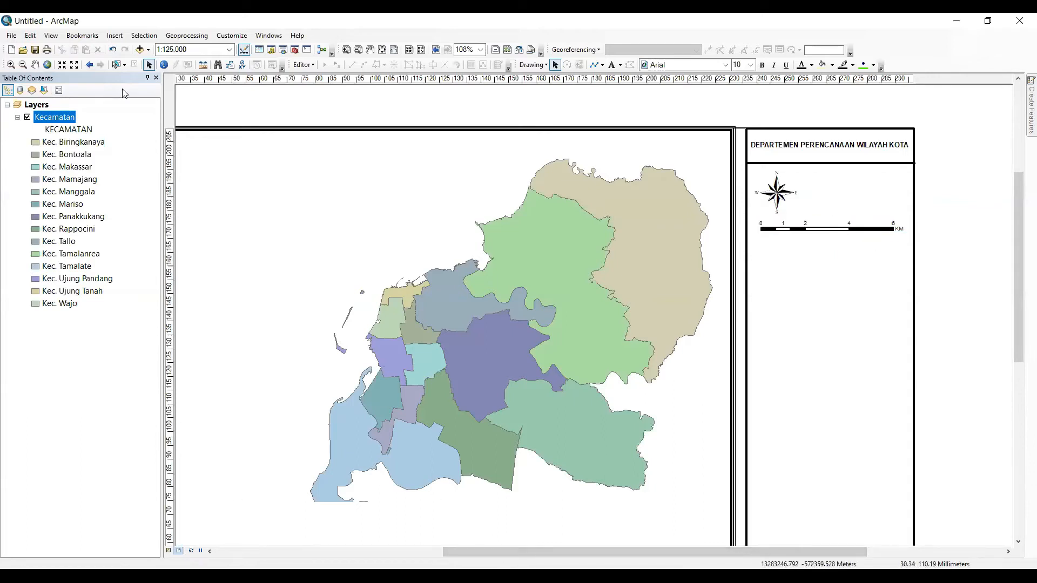
# - Insert a scale text in the Absolute Scale style and place it in the empty upper-left area of the map frame
pyautogui.click(115, 35)
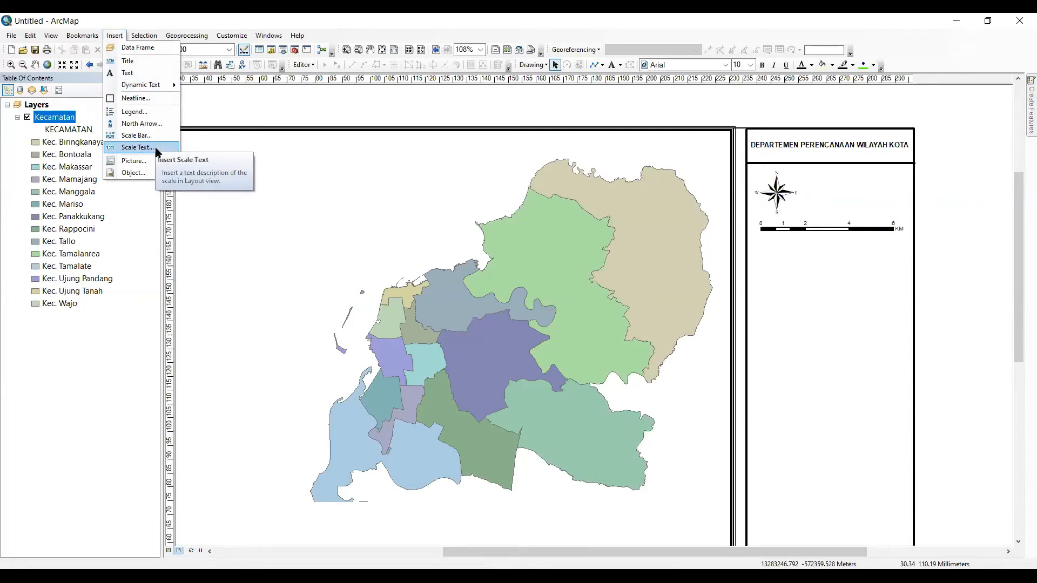
pyautogui.click(156, 148)
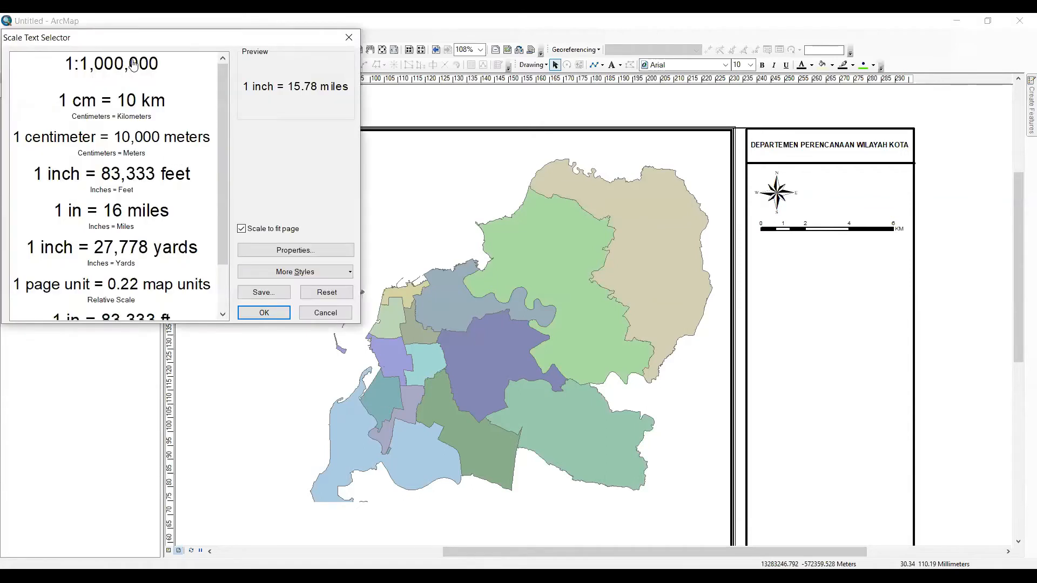
pyautogui.moveTo(221, 128)
pyautogui.mouseDown()
pyautogui.moveTo(221, 189)
pyautogui.moveTo(215, 123)
pyautogui.mouseUp()
pyautogui.moveTo(217, 232); pyautogui.dragTo(225, 195)
pyautogui.moveTo(228, 285); pyautogui.dragTo(226, 270)
pyautogui.click(133, 86)
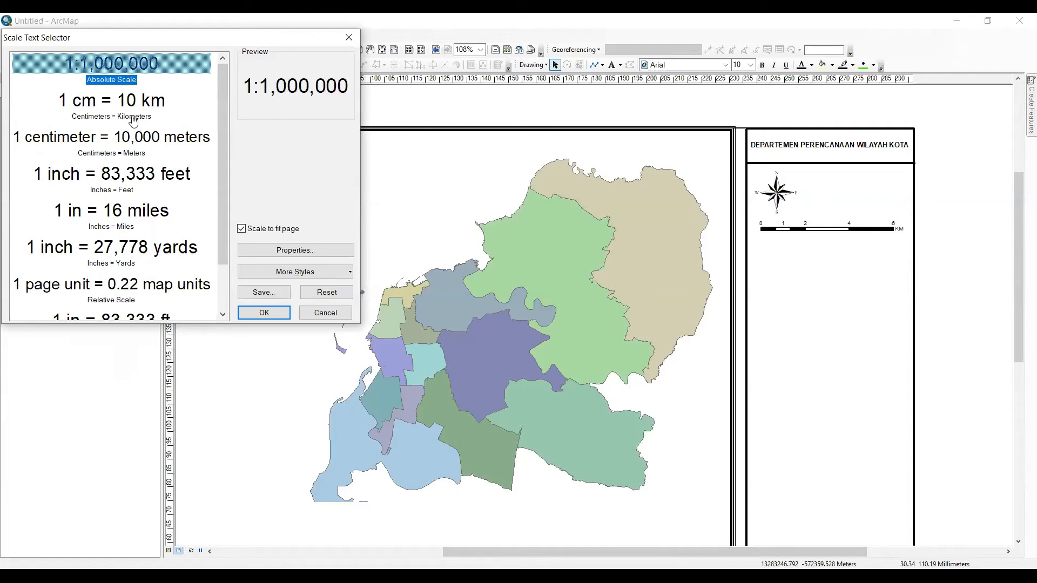
pyautogui.click(251, 315)
pyautogui.moveTo(510, 323); pyautogui.dragTo(335, 163)
pyautogui.click(375, 107)
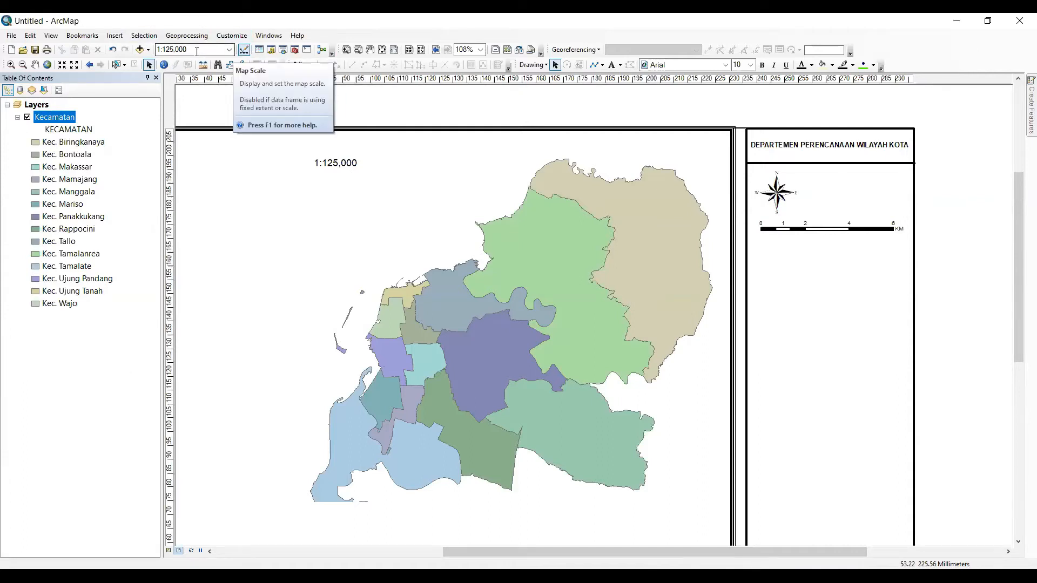
# - Set the map scale to 1:150,000 with the scale text selected
pyautogui.click(230, 50)
pyautogui.click(217, 50)
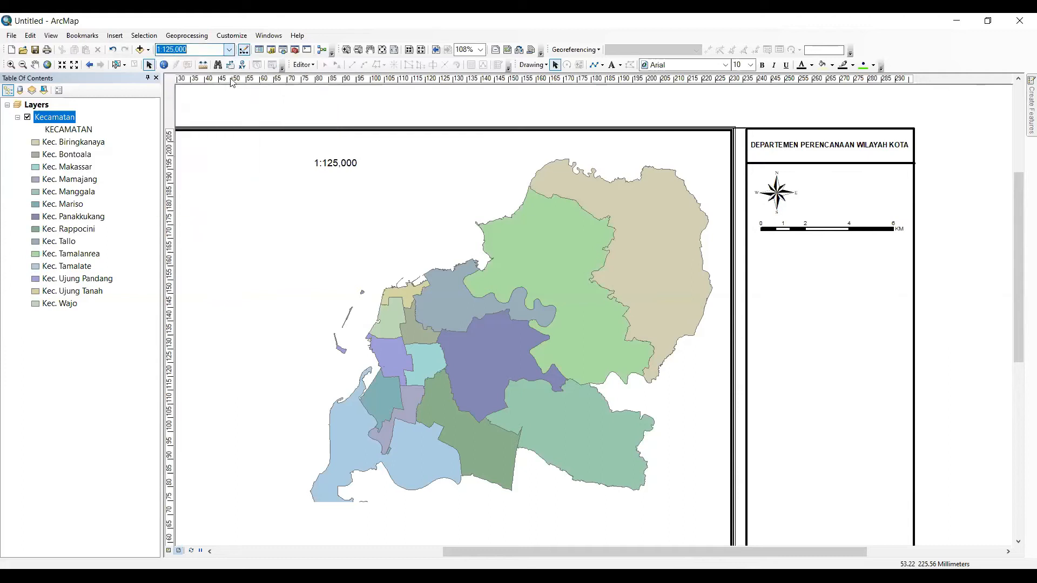
pyautogui.click(322, 163)
pyautogui.click(204, 49)
pyautogui.write('15000')
pyautogui.press('Return')
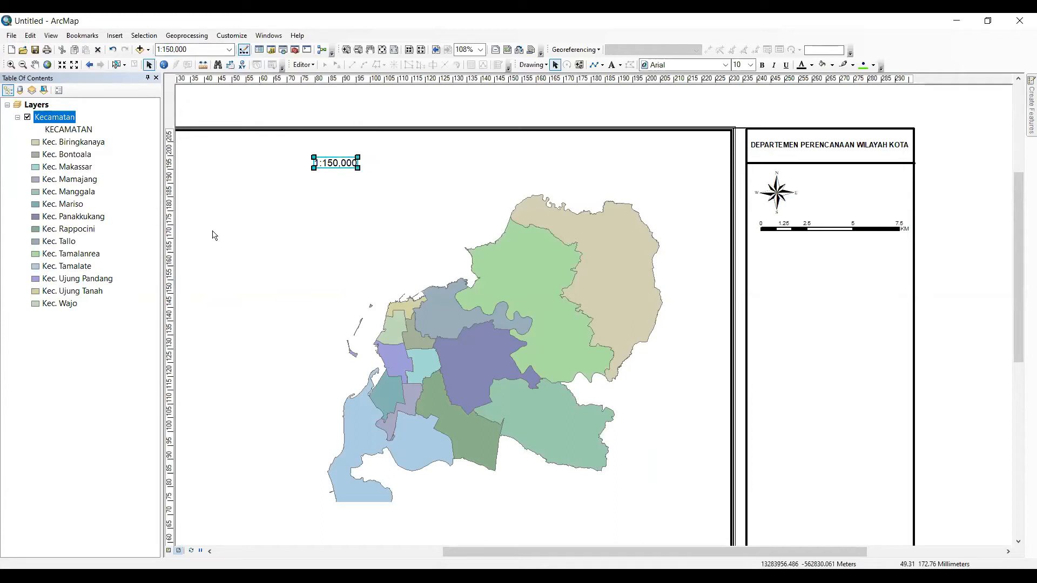
# - Restore the map scale to 1:125,000
pyautogui.click(201, 50)
pyautogui.write('12')
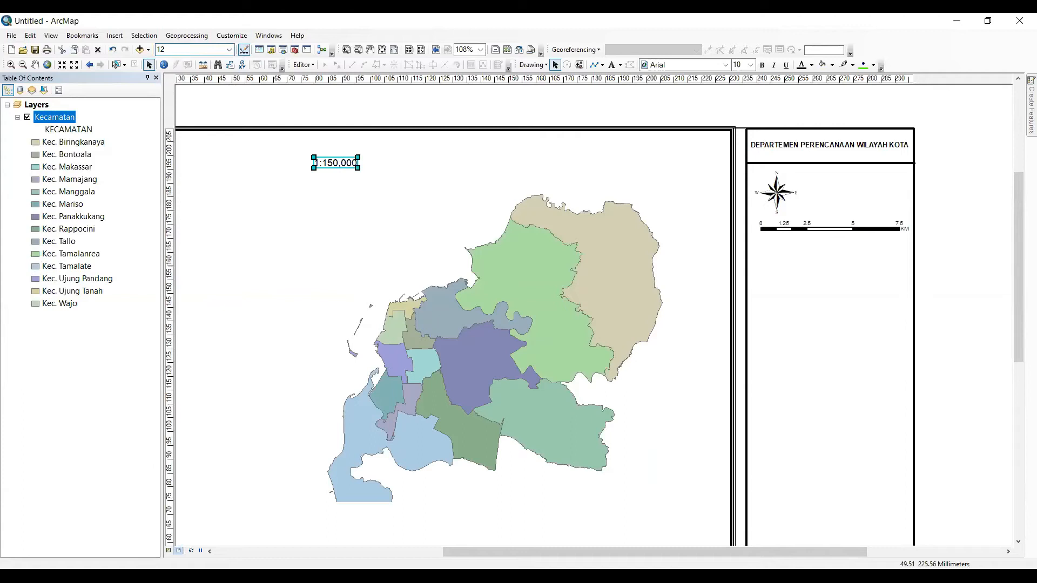
pyautogui.press('Return')
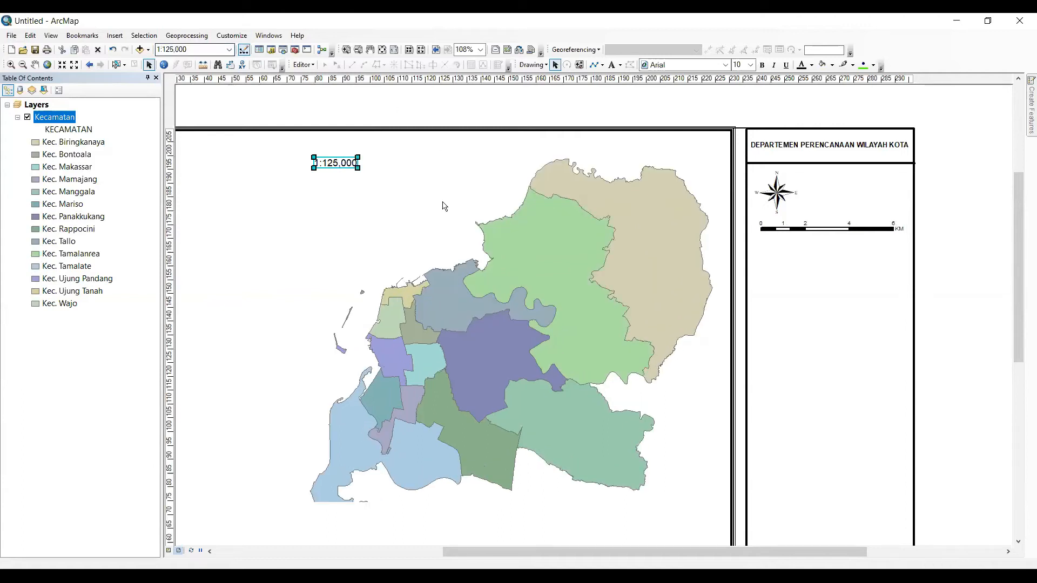
# - Move the scale text beside the north arrow in the side rectangle and insert the text SKALA just in front of it
pyautogui.moveTo(341, 165); pyautogui.dragTo(843, 196)
pyautogui.click(946, 258)
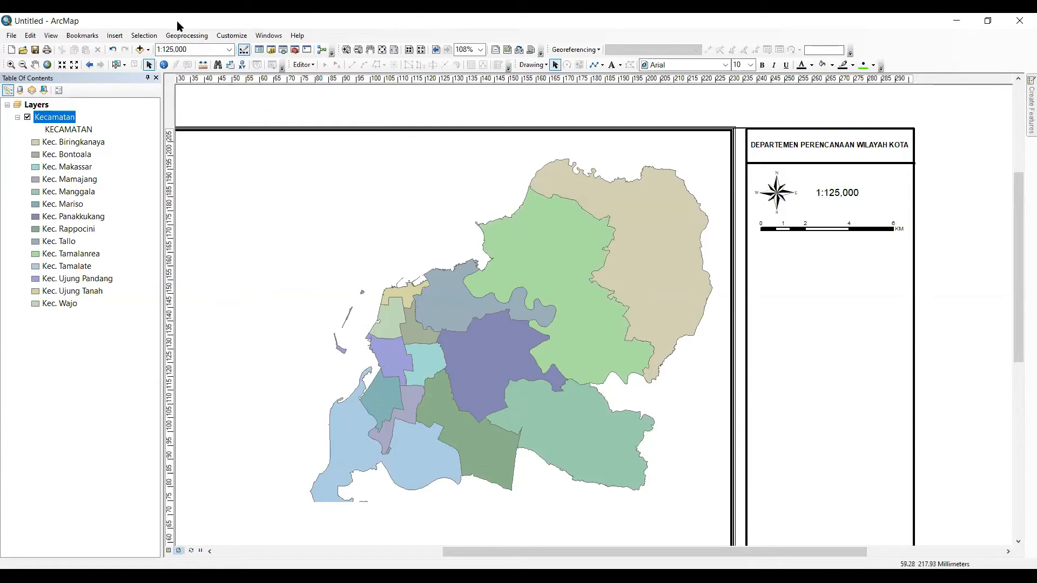
pyautogui.click(115, 35)
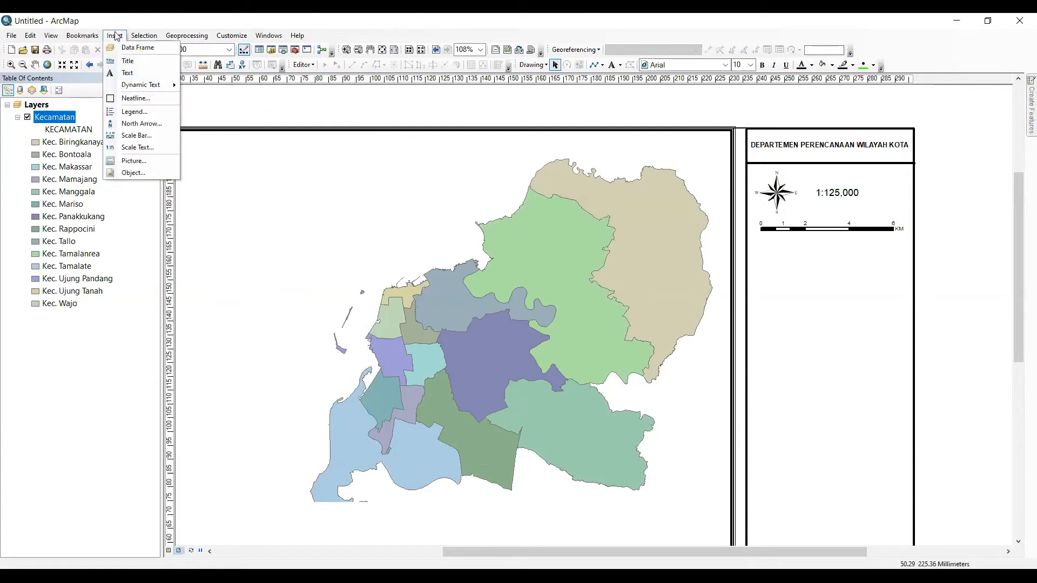
pyautogui.click(129, 73)
pyautogui.write('SKALA')
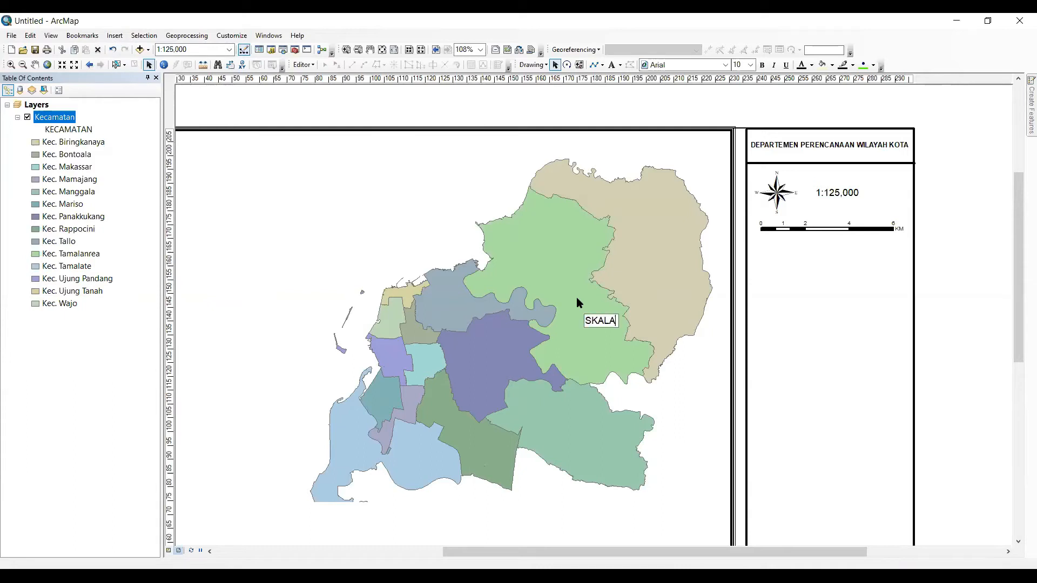
pyautogui.press('Return')
pyautogui.moveTo(600, 323); pyautogui.dragTo(819, 190)
# - Set the scale text's font size to 11 and position it just to the right of SKALA on the same line
pyautogui.click(842, 191)
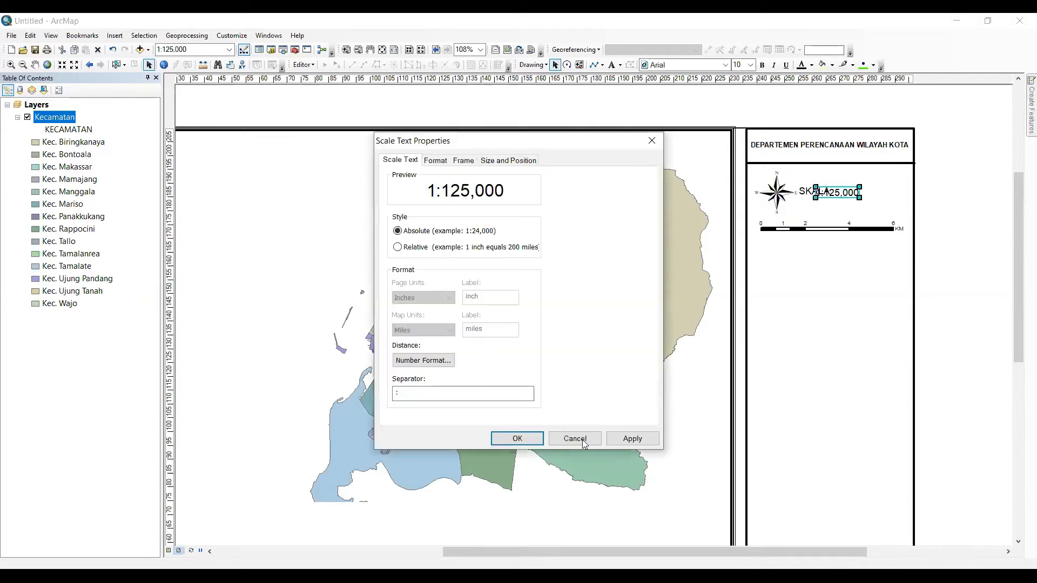
pyautogui.click(569, 437)
pyautogui.moveTo(849, 193); pyautogui.dragTo(855, 193)
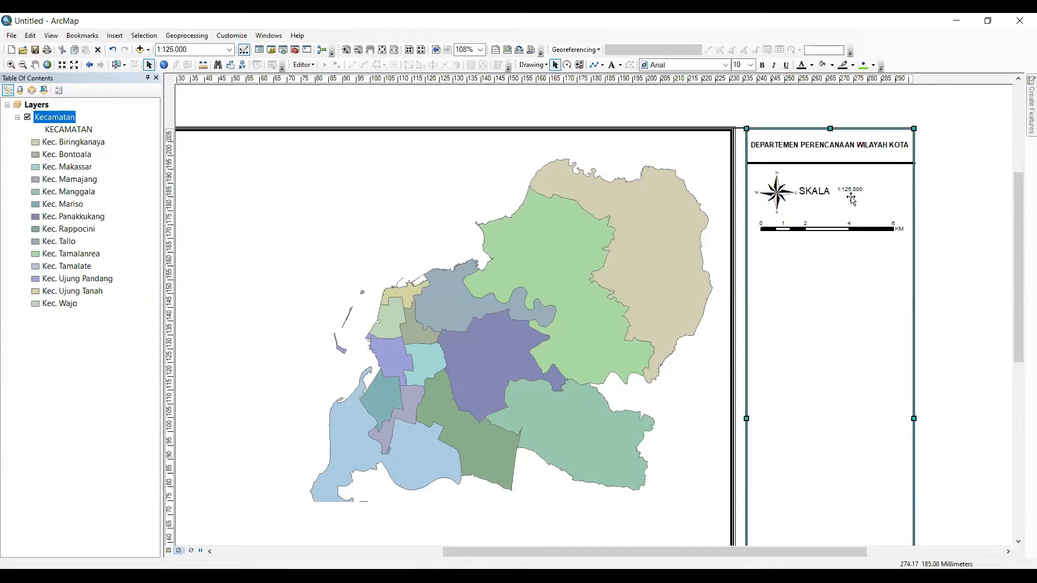
pyautogui.click(751, 65)
pyautogui.click(740, 102)
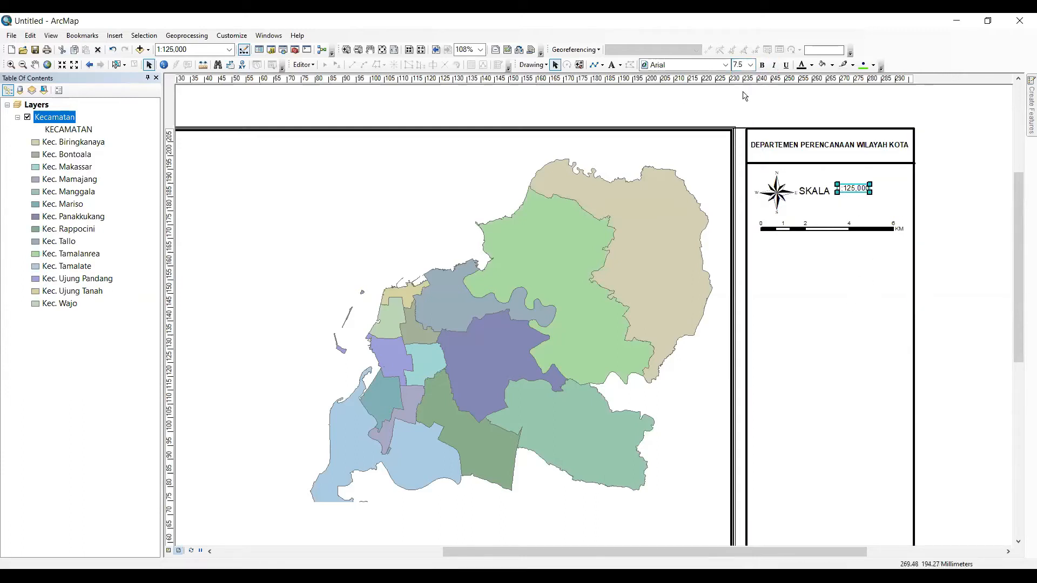
pyautogui.click(751, 65)
pyautogui.click(746, 116)
pyautogui.moveTo(861, 187); pyautogui.dragTo(859, 193)
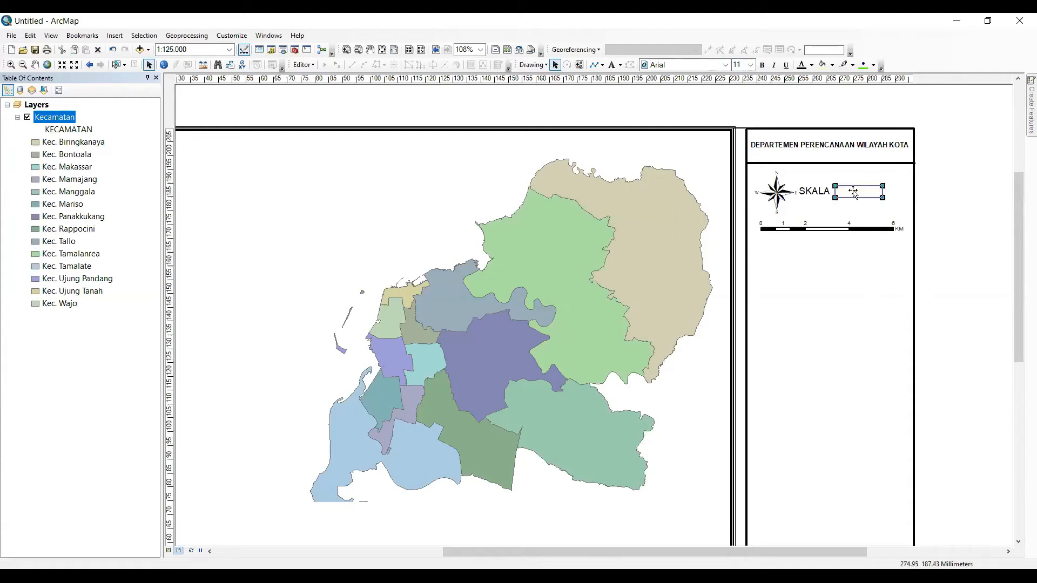
# - Make both the SKALA label and the scale text beside it bold
pyautogui.click(924, 214)
pyautogui.keyDown('shift'); pyautogui.click(836, 193); pyautogui.keyUp('shift')
pyautogui.click(763, 65)
pyautogui.click(846, 486)
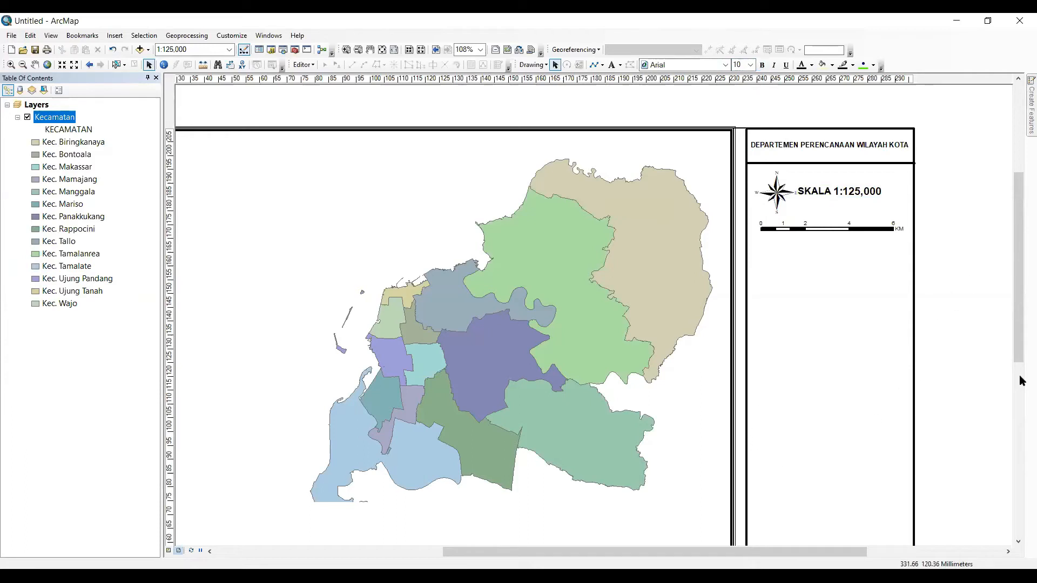
# - Copy the divider line under the heading and place the copy just below the scale bar in the side panel
pyautogui.click(894, 163)
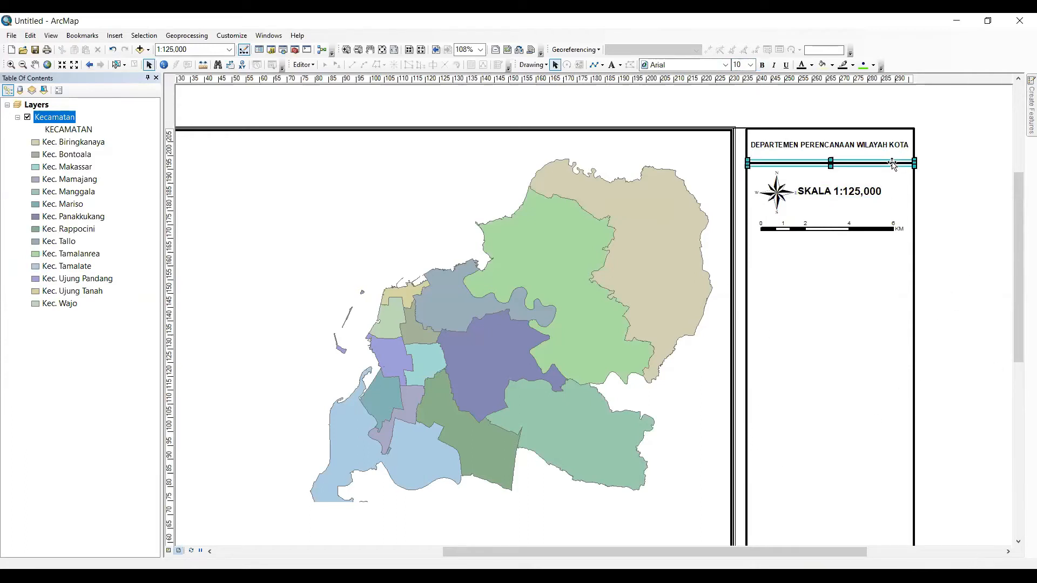
pyautogui.moveTo(894, 165); pyautogui.dragTo(880, 257)
pyautogui.click(976, 298)
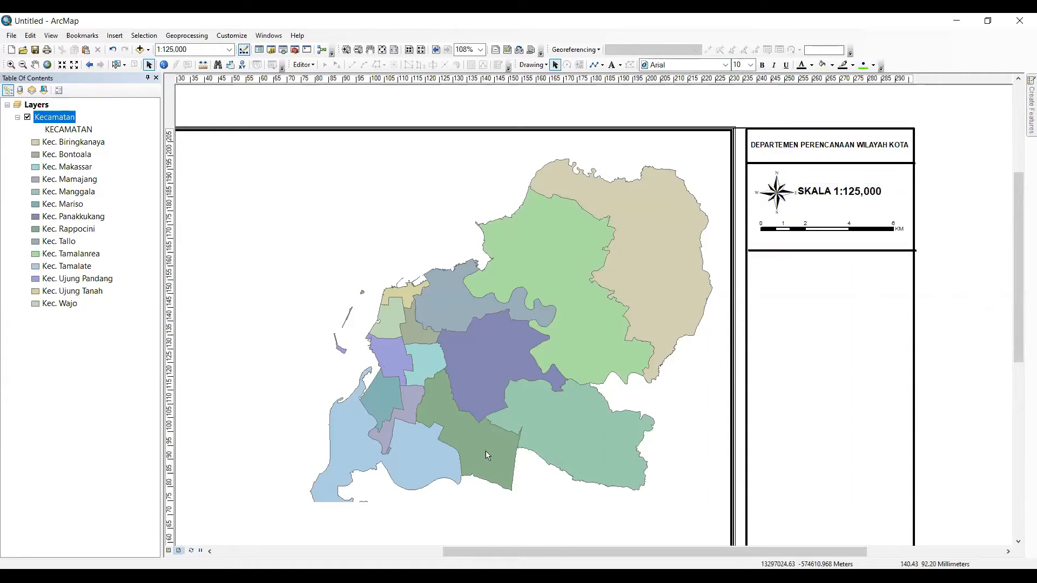
# - Pan the Kecamatan map within the data frame so its northern part lies inside the main map frame
pyautogui.scroll(2, 489, 452)
pyautogui.scroll(-4, 495, 452)
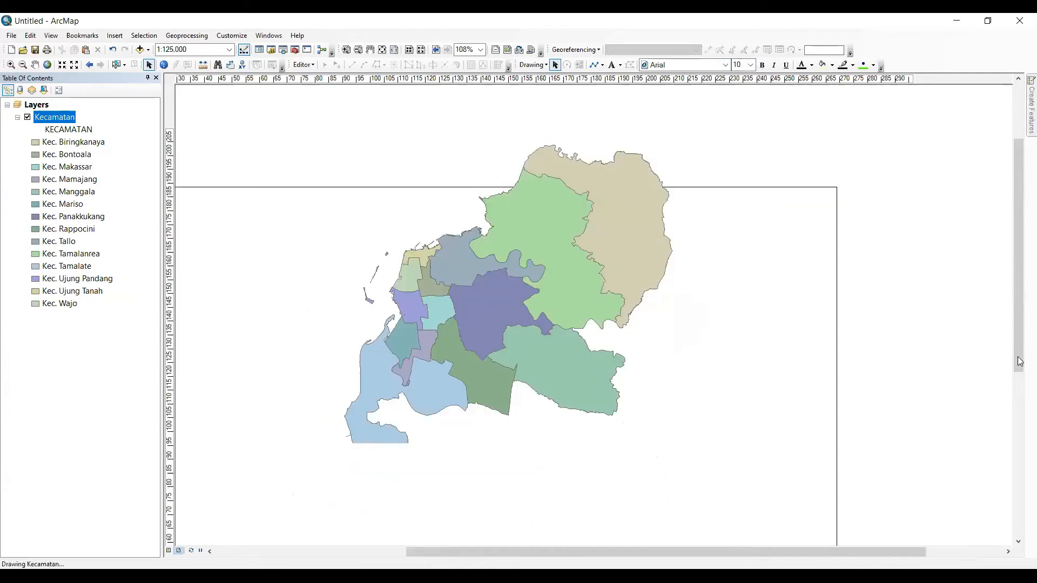
pyautogui.scroll(-3, 449, 302)
pyautogui.scroll(-3, 453, 376)
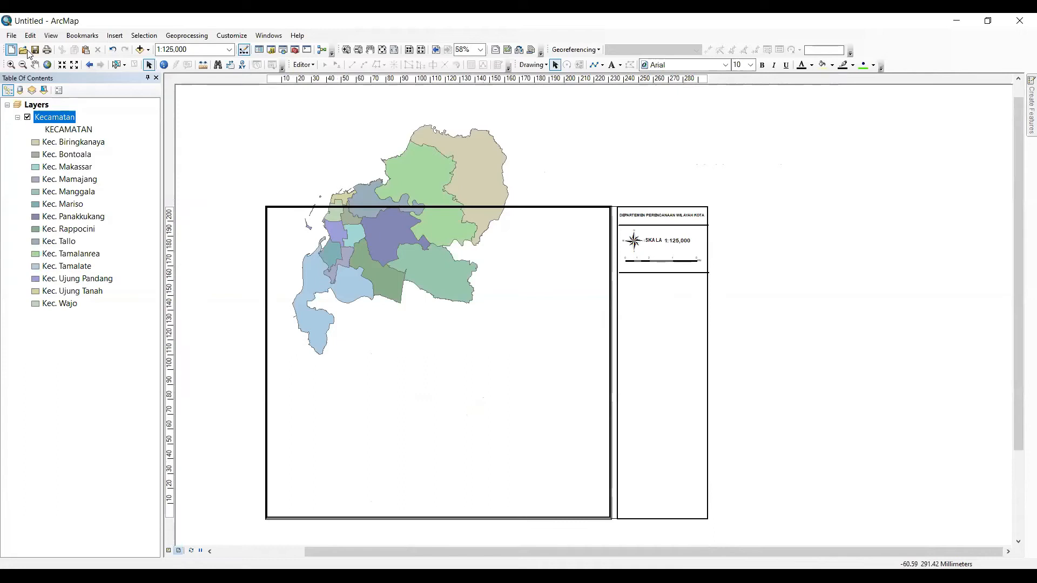
pyautogui.click(35, 65)
pyautogui.moveTo(402, 321); pyautogui.dragTo(443, 372)
pyautogui.moveTo(426, 333); pyautogui.dragTo(433, 355)
pyautogui.scroll(-1, 489, 417)
pyautogui.scroll(1, 490, 419)
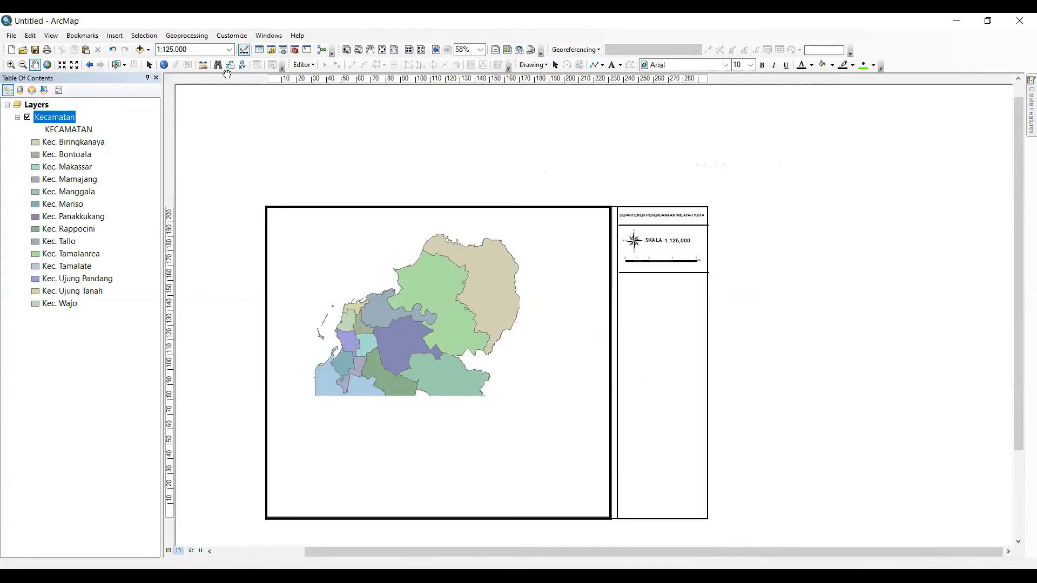
# - Start a legend for the layout with the Kecamatan layer as its only item, arranged in one column
pyautogui.scroll(-1, 752, 329)
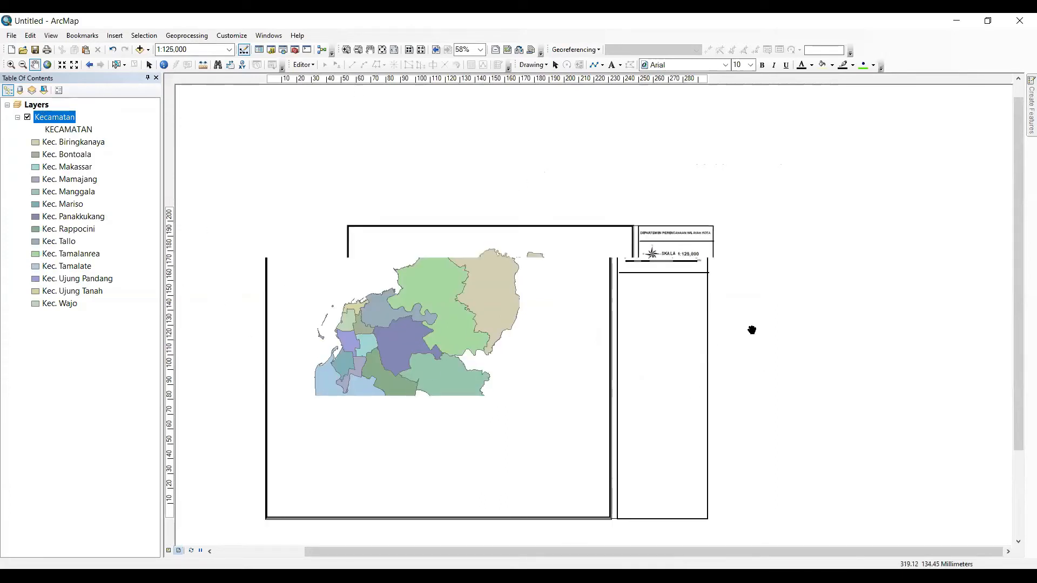
pyautogui.scroll(4, 728, 359)
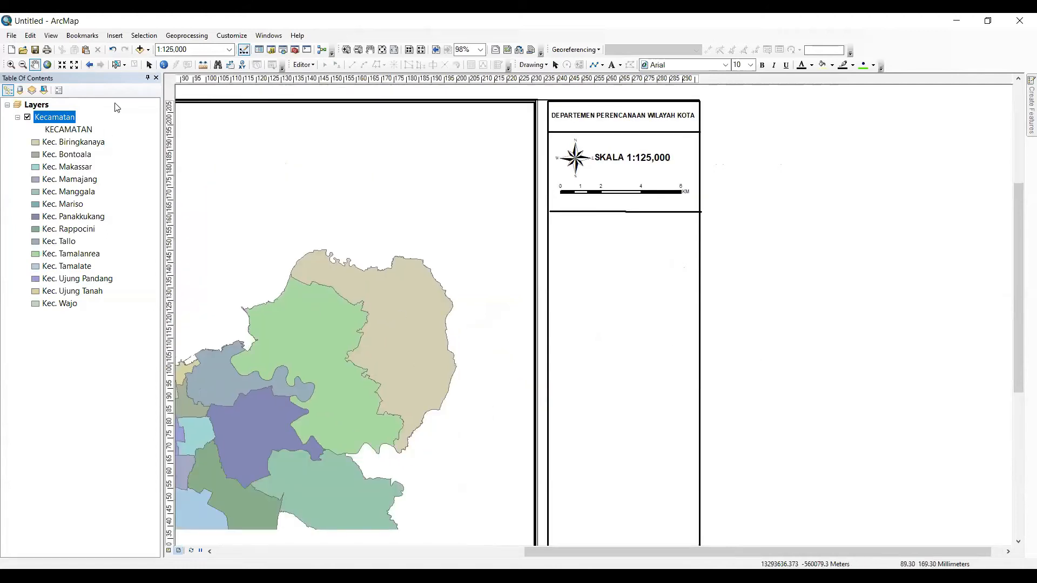
pyautogui.click(114, 36)
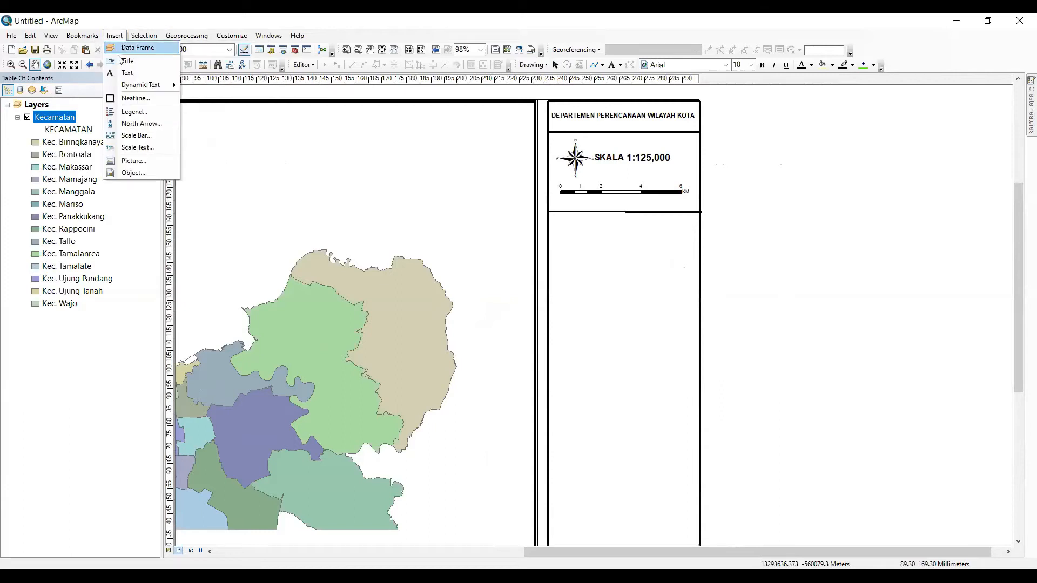
pyautogui.click(150, 113)
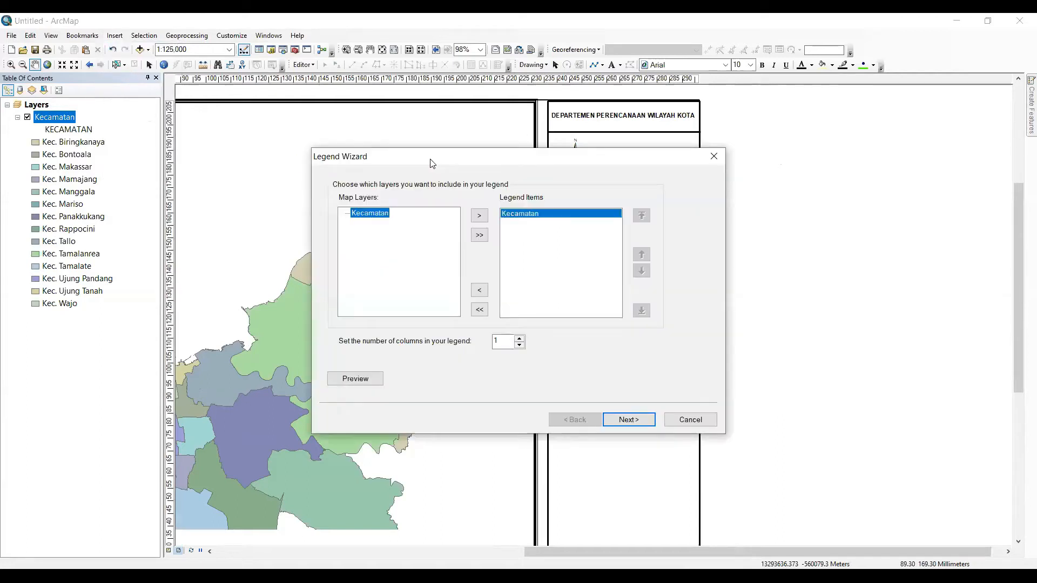
pyautogui.moveTo(432, 163); pyautogui.dragTo(364, 136)
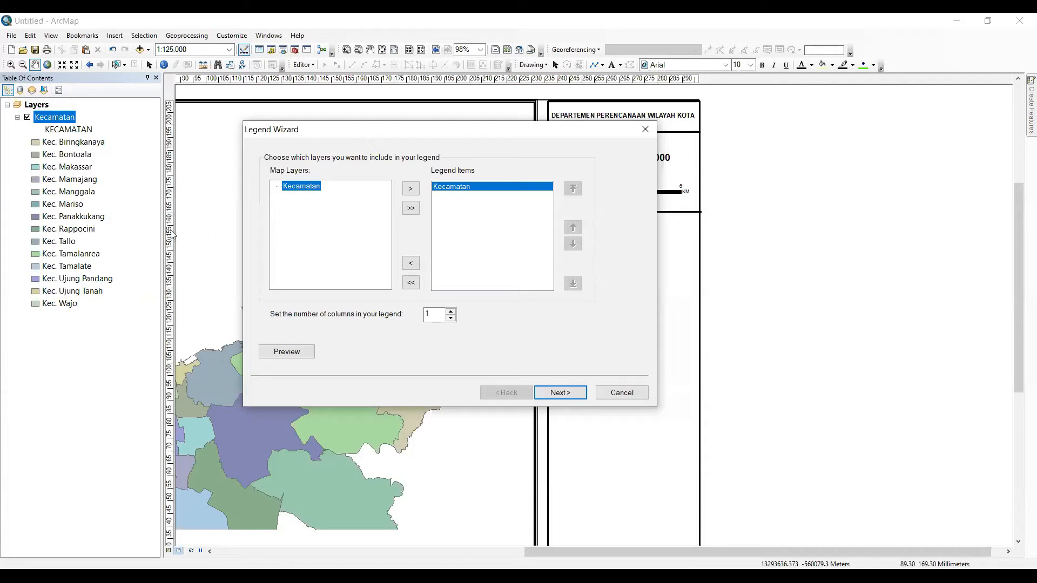
pyautogui.click(61, 120)
pyautogui.click(565, 393)
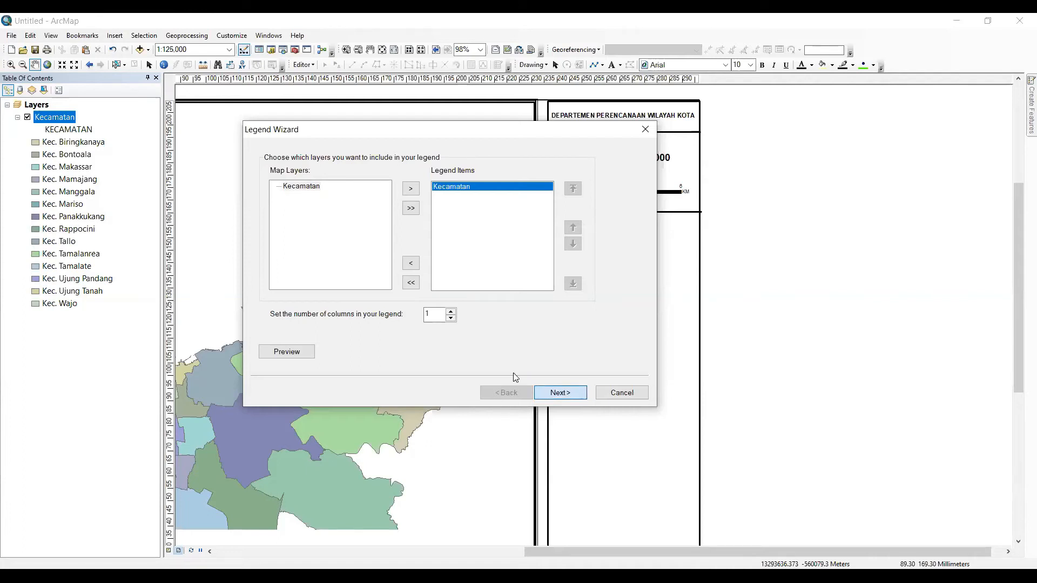
pyautogui.press('Return')
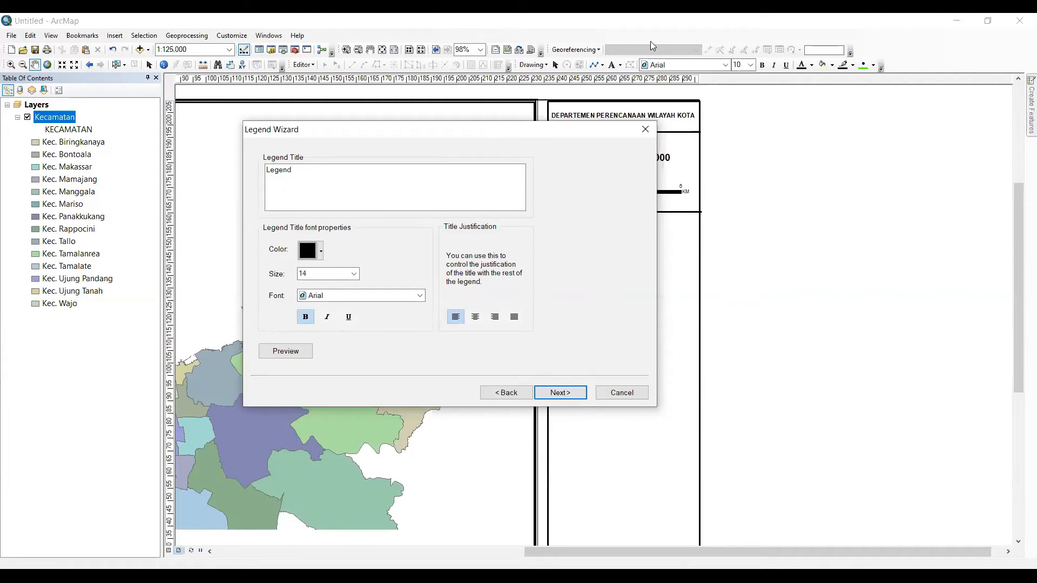
# - Change the legend title to Legende
pyautogui.click(312, 171)
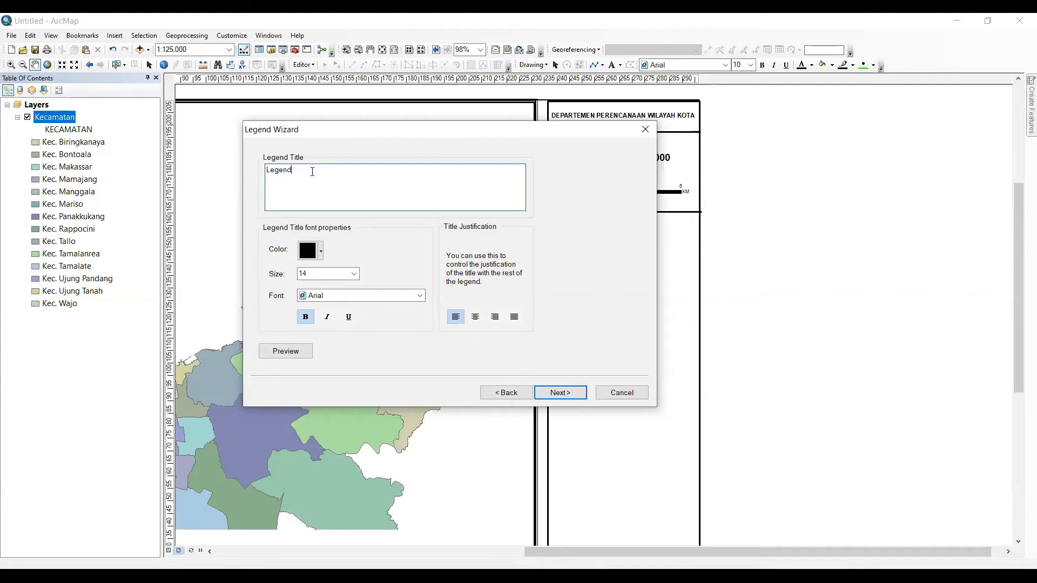
pyautogui.moveTo(312, 172); pyautogui.dragTo(242, 169)
pyautogui.write('L')
pyautogui.write('eteranga')
pyautogui.press('BackSpace')
pyautogui.press('BackSpace')
pyautogui.press('BackSpace')
pyautogui.press('BackSpace')
pyautogui.press('BackSpace')
pyautogui.press('BackSpace')
pyautogui.press('BackSpace')
# - Accept the remaining default legend settings and place the legend in the side panel just below the second divider line
pyautogui.click(562, 393)
pyautogui.click(560, 393)
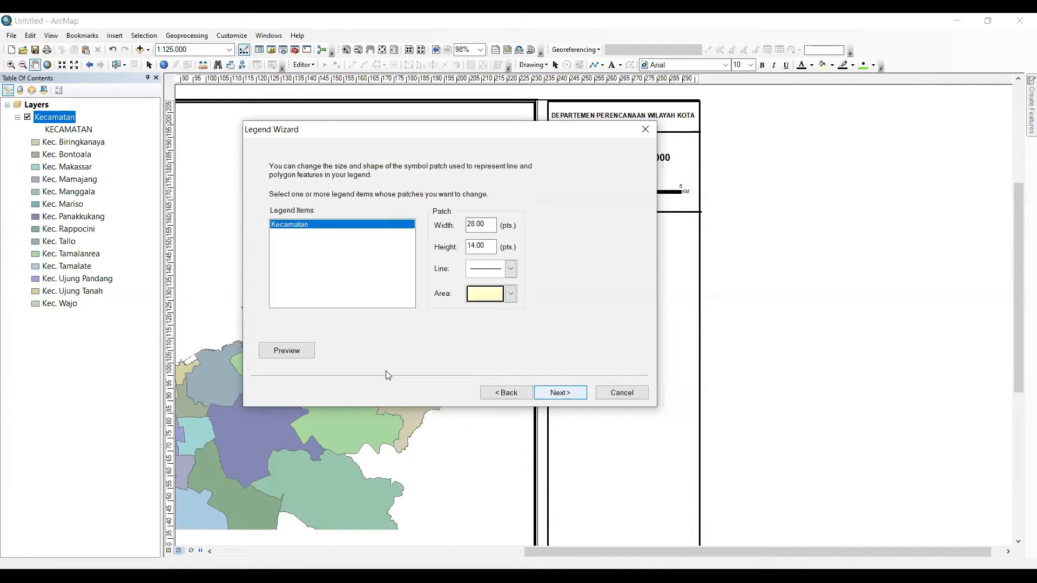
pyautogui.click(560, 393)
pyautogui.click(560, 392)
pyautogui.moveTo(594, 367); pyautogui.dragTo(637, 455)
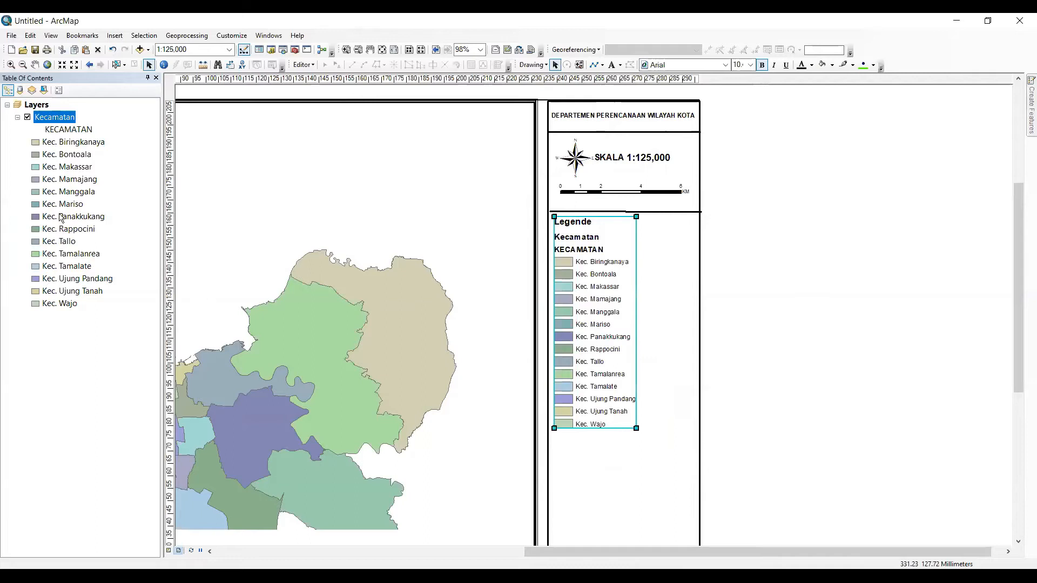
pyautogui.click(835, 388)
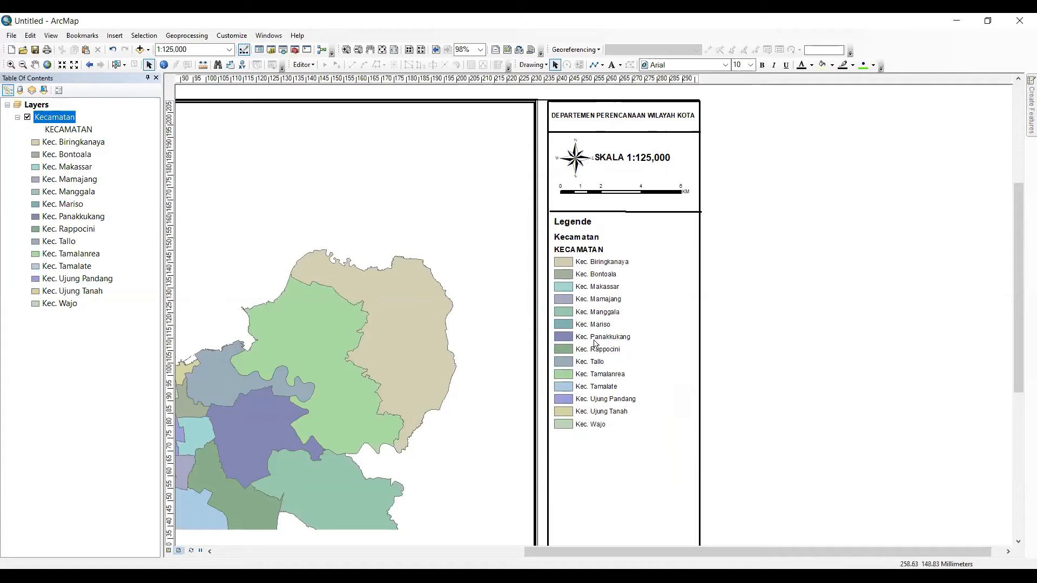
# - Change the Kec. Biringkanaya label in the Kecamatan layer's symbology to Kecamatan Biringkanaya
pyautogui.rightClick(60, 119)
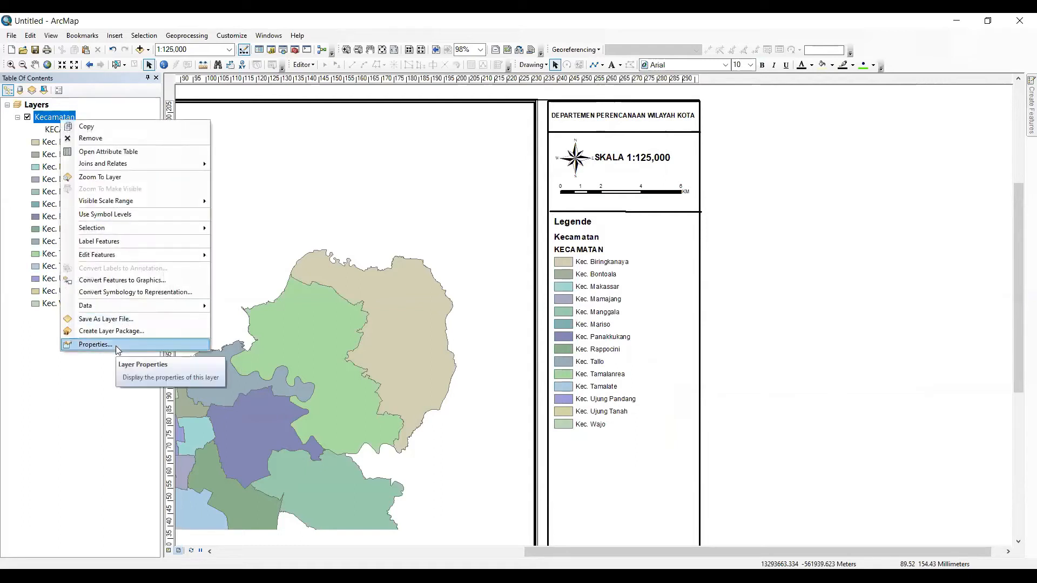
pyautogui.click(95, 344)
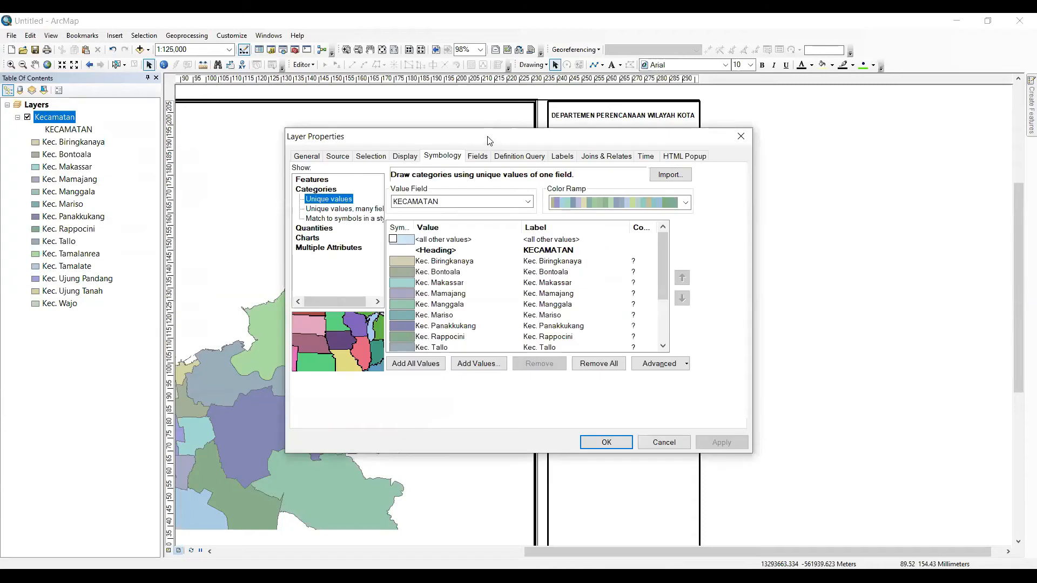
pyautogui.moveTo(482, 134); pyautogui.dragTo(243, 65)
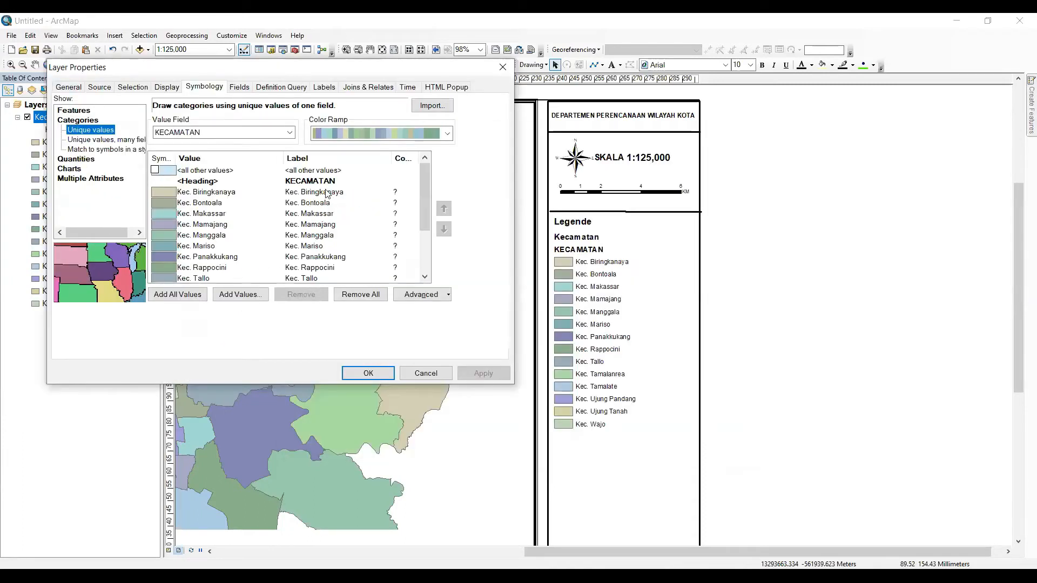
pyautogui.scroll(-1, 327, 209)
pyautogui.scroll(-1, 327, 216)
pyautogui.scroll(2, 324, 265)
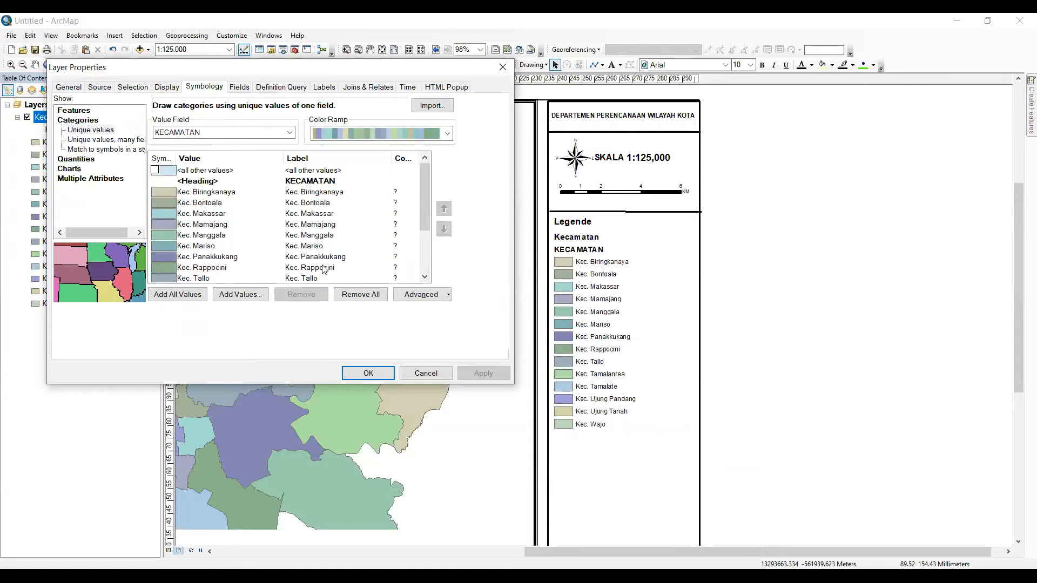
pyautogui.click(335, 196)
pyautogui.click(362, 193)
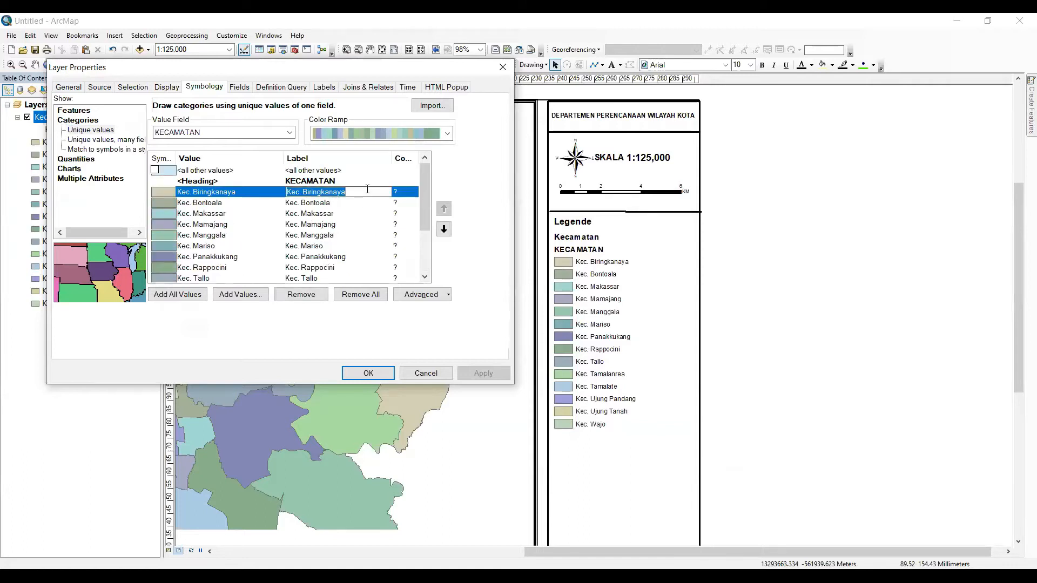
pyautogui.click(364, 193)
pyautogui.moveTo(365, 191); pyautogui.dragTo(250, 217)
pyautogui.write('Kecamatan Biringkanaya')
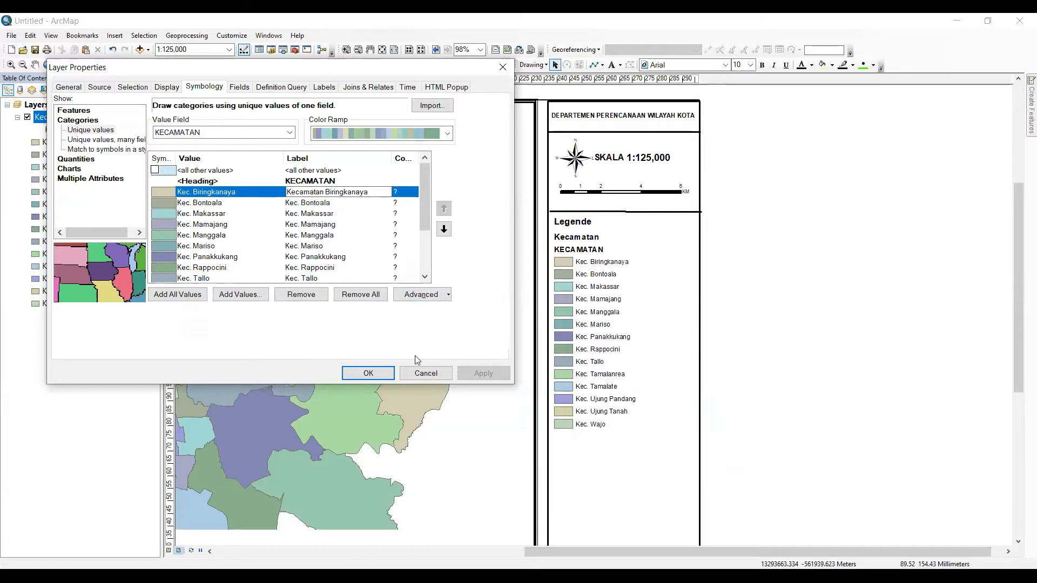
pyautogui.click(363, 376)
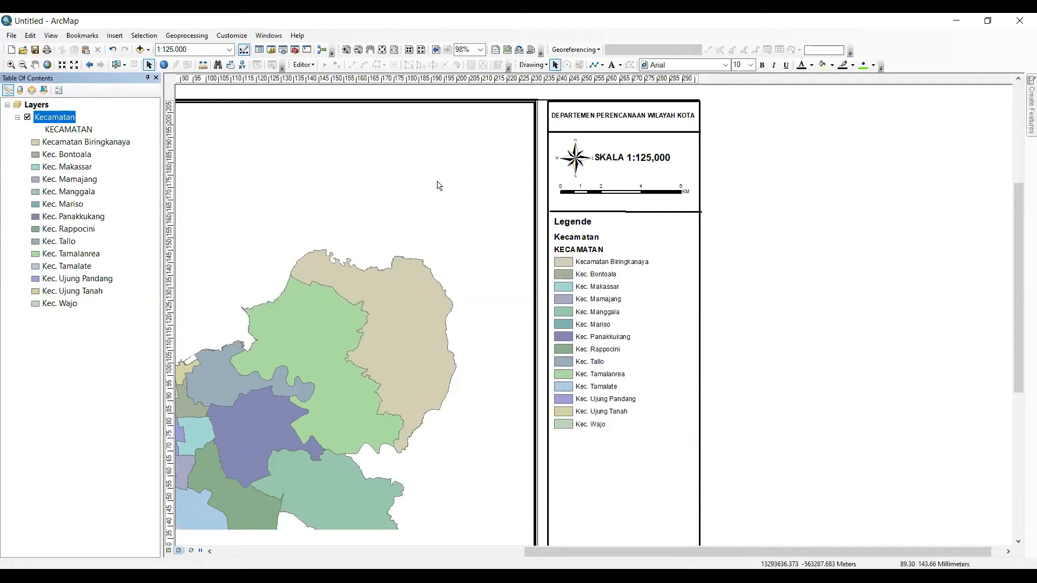
pyautogui.click(607, 344)
pyautogui.rightClick(607, 329)
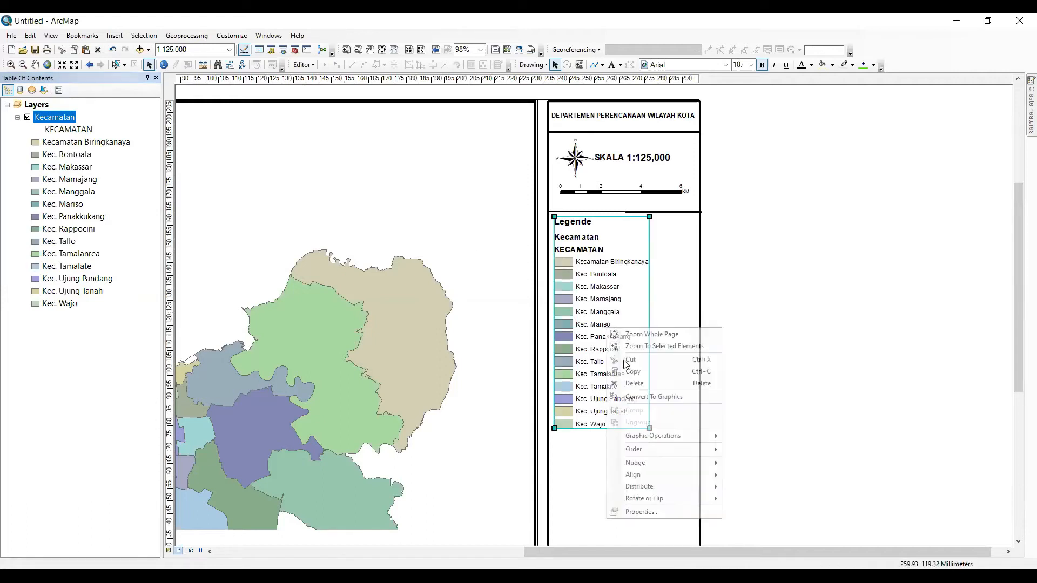
pyautogui.click(647, 511)
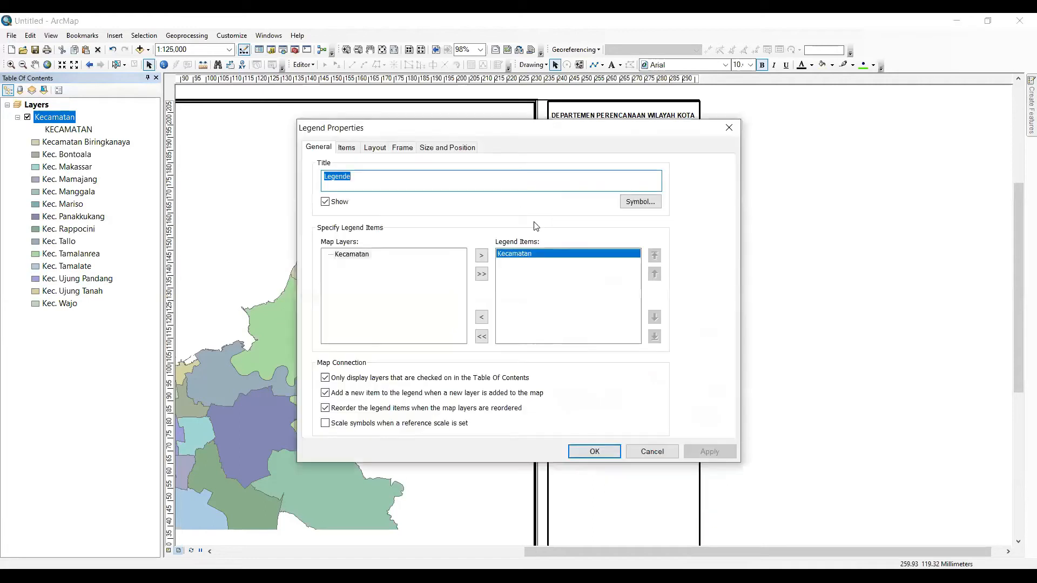
pyautogui.press('Return')
# - Clear the KECAMATAN heading label in the Kecamatan layer's symbology and settle the legend just beneath the divider line
pyautogui.rightClick(58, 119)
pyautogui.click(139, 342)
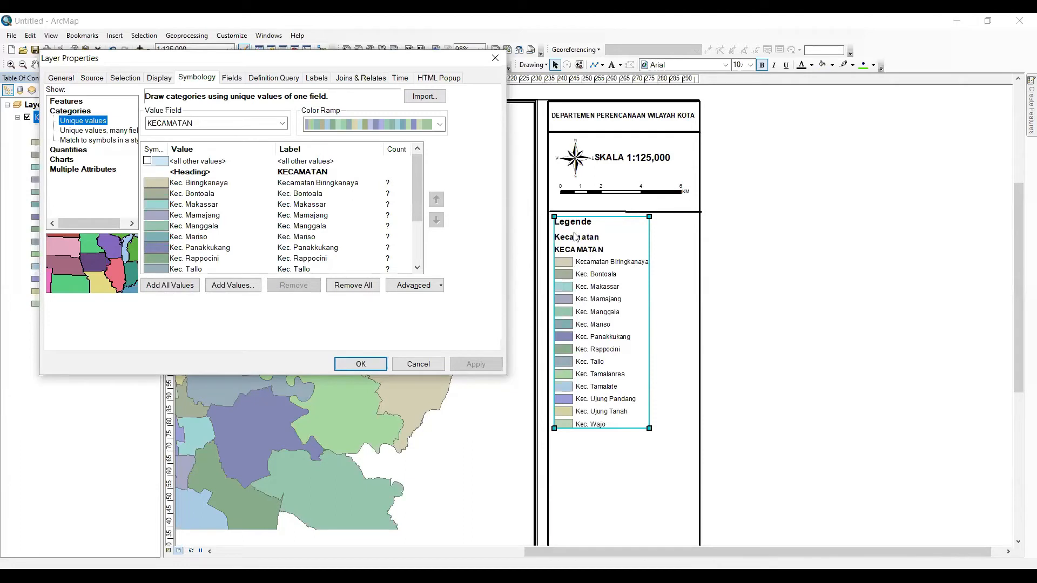
pyautogui.click(333, 174)
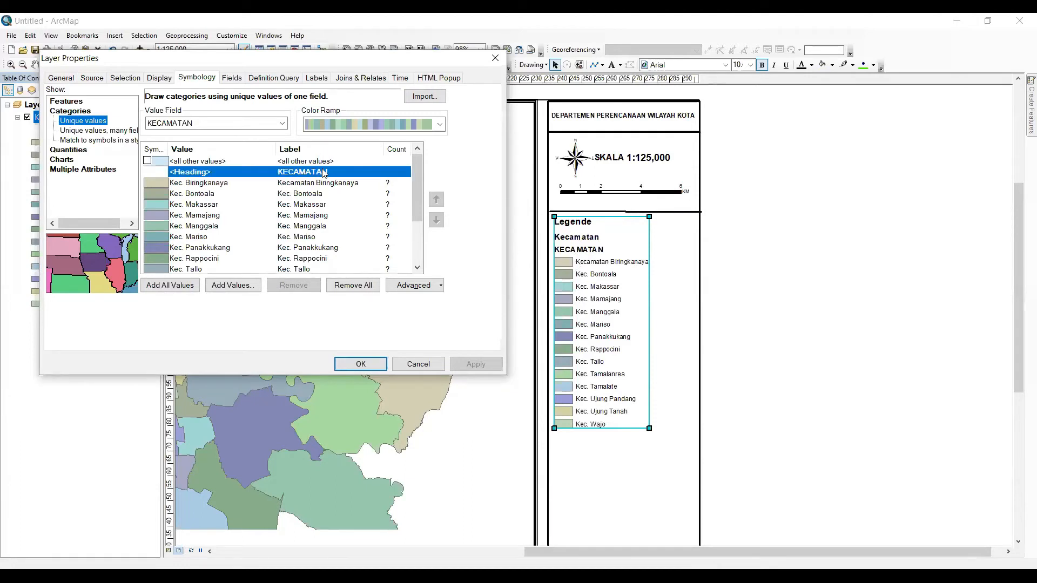
pyautogui.click(332, 174)
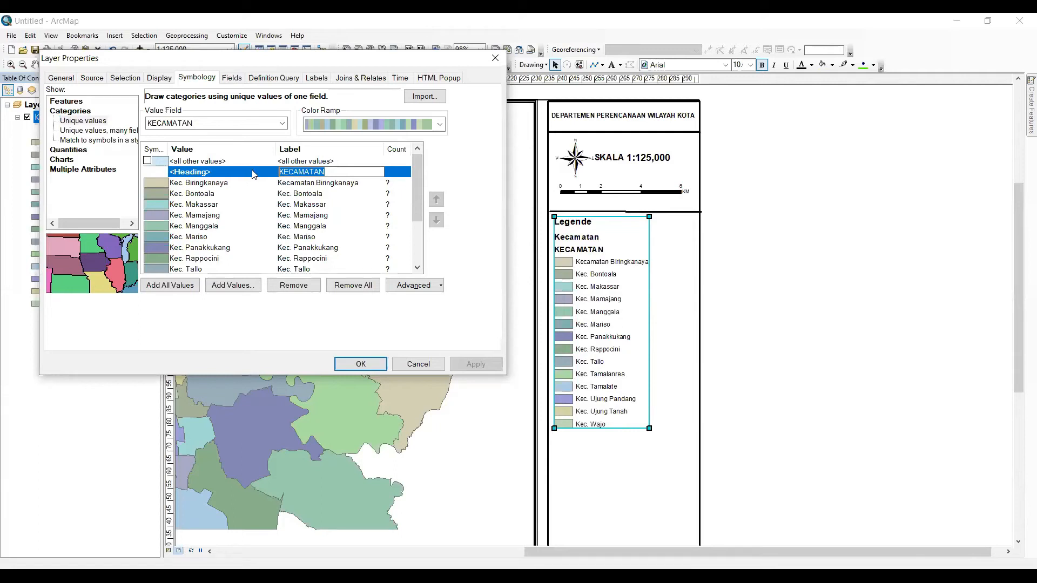
pyautogui.press('BackSpace')
pyautogui.press('Return')
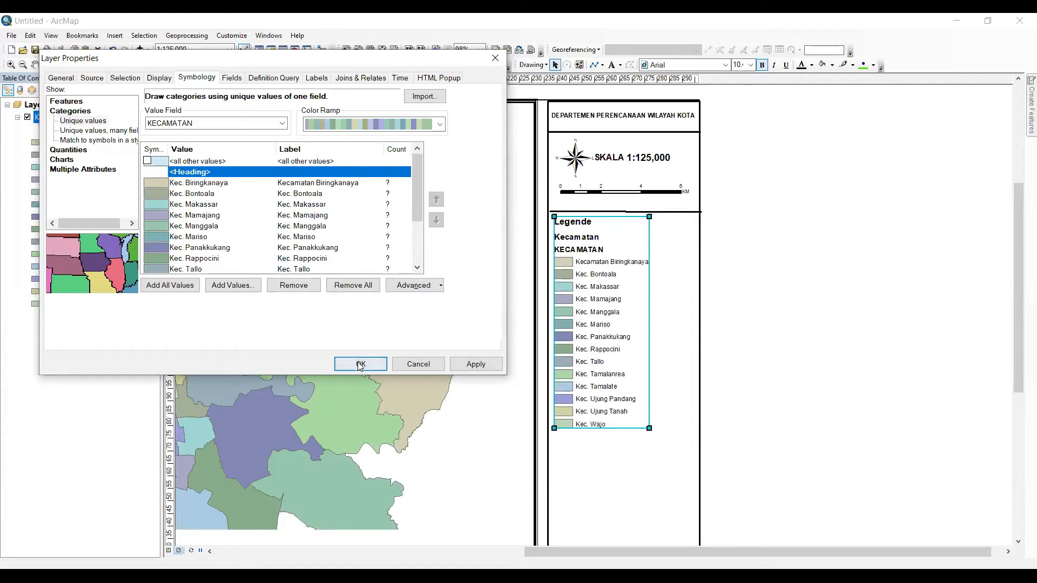
pyautogui.moveTo(586, 336); pyautogui.dragTo(586, 325)
pyautogui.click(773, 363)
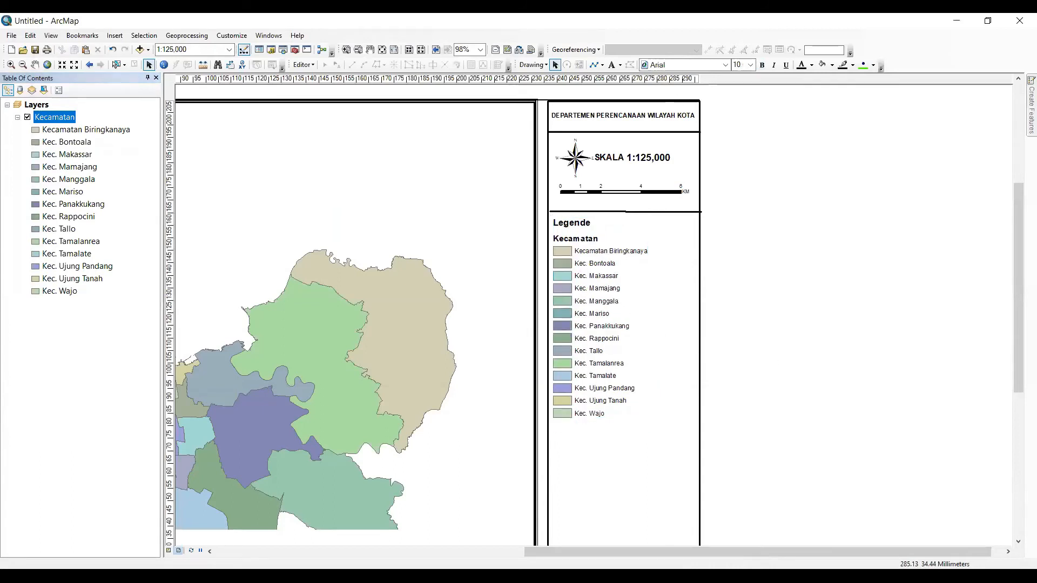
# - Copy the divider line above the legend and place the copy just below the last legend entry
pyautogui.scroll(-2, 714, 447)
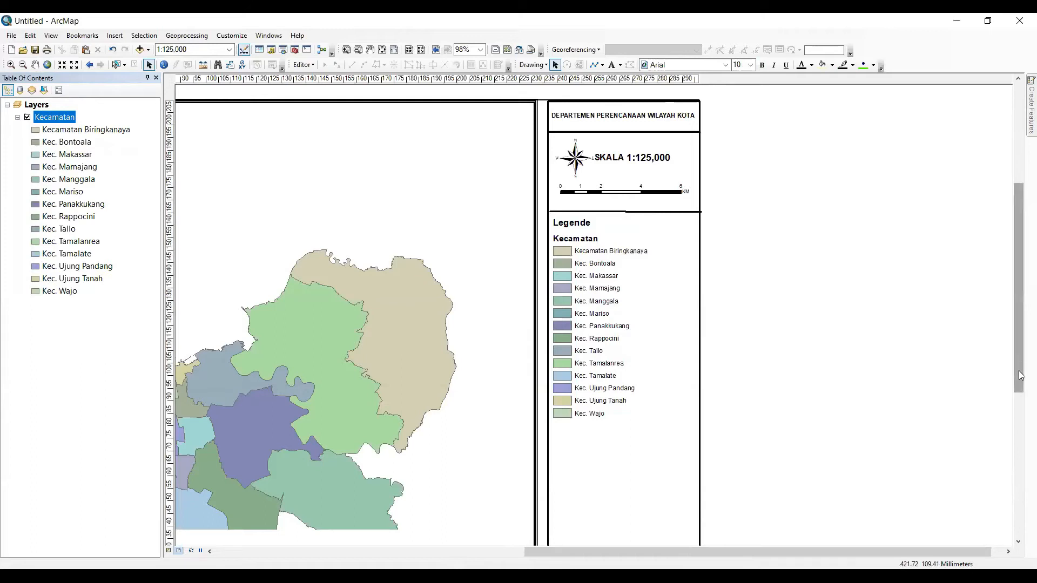
pyautogui.click(677, 185)
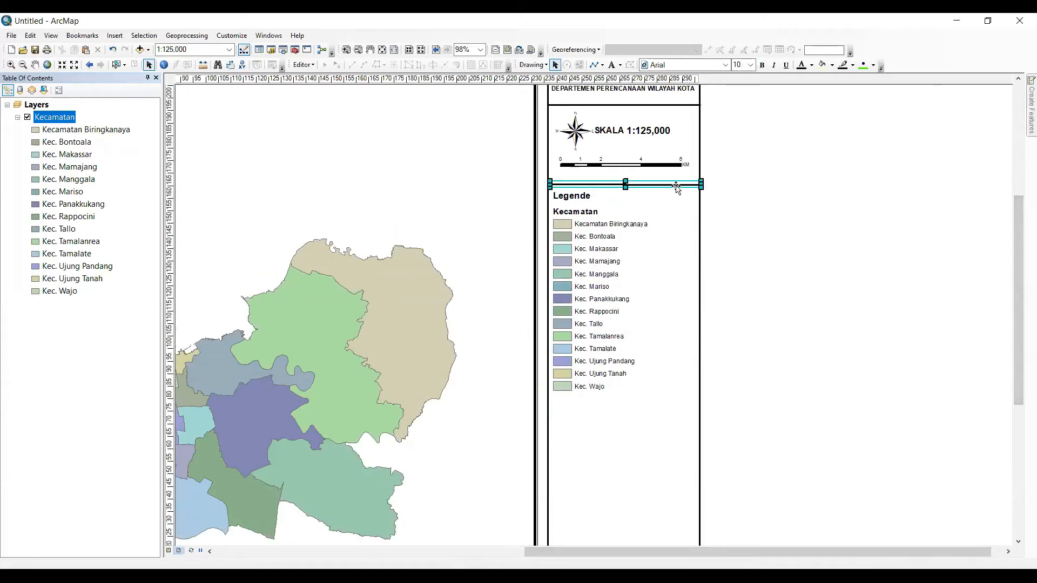
pyautogui.hotkey('ctrl', 'c')
pyautogui.hotkey('ctrl', 'v')
pyautogui.moveTo(678, 200); pyautogui.dragTo(665, 412)
pyautogui.click(723, 420)
pyautogui.click(683, 407)
pyautogui.click(728, 412)
# - Shift the divider line below the legend slightly so it aligns with the side rectangle's edges
pyautogui.scroll(-1, 670, 432)
pyautogui.scroll(5, 656, 423)
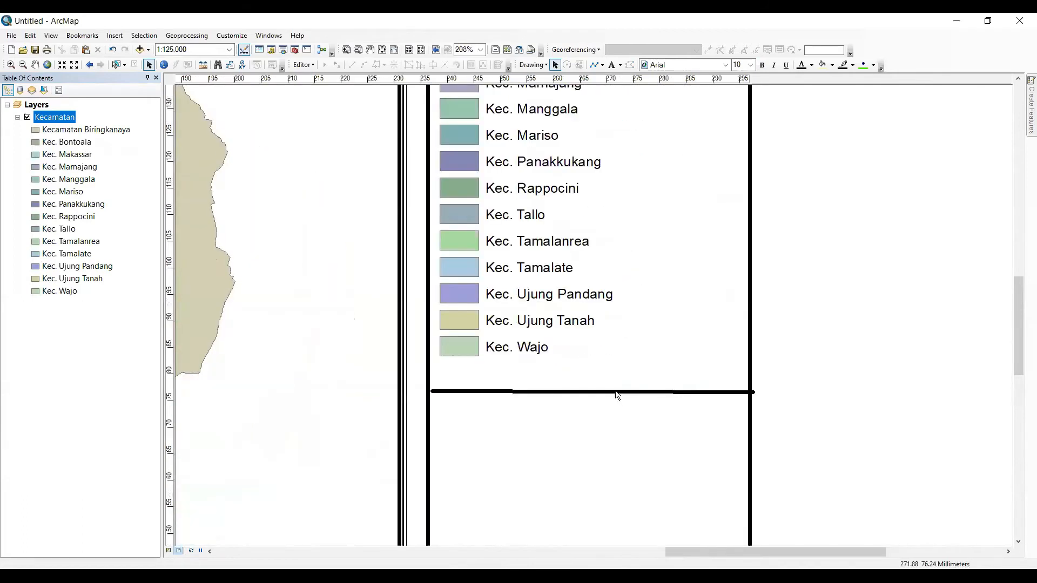
pyautogui.click(609, 392)
pyautogui.click(847, 398)
pyautogui.scroll(1, 829, 449)
pyautogui.scroll(-4, 835, 444)
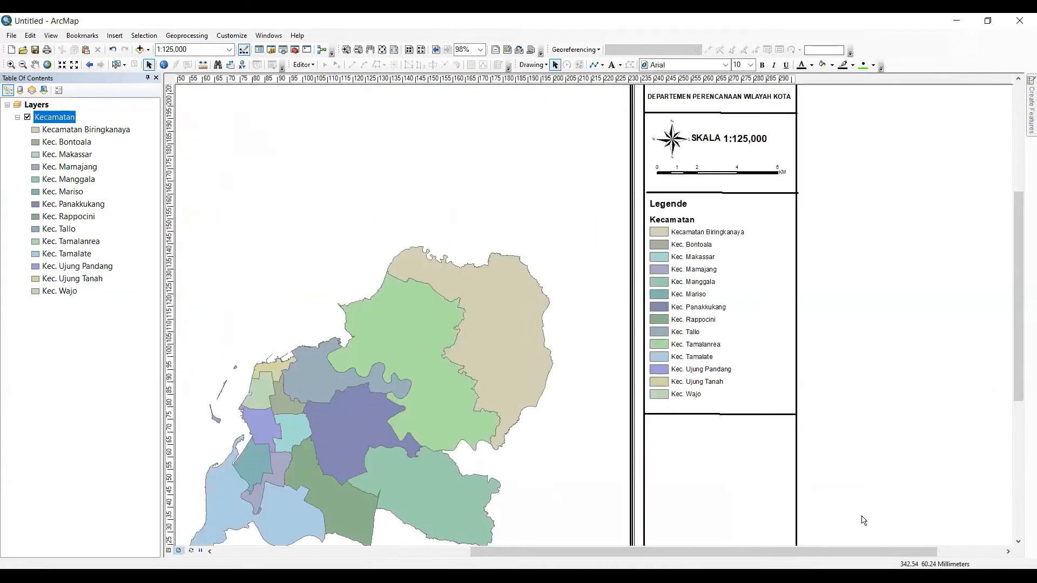
# - Begin inserting another layout element for the empty section at the bottom of the side panel
pyautogui.moveTo(821, 550); pyautogui.dragTo(847, 550)
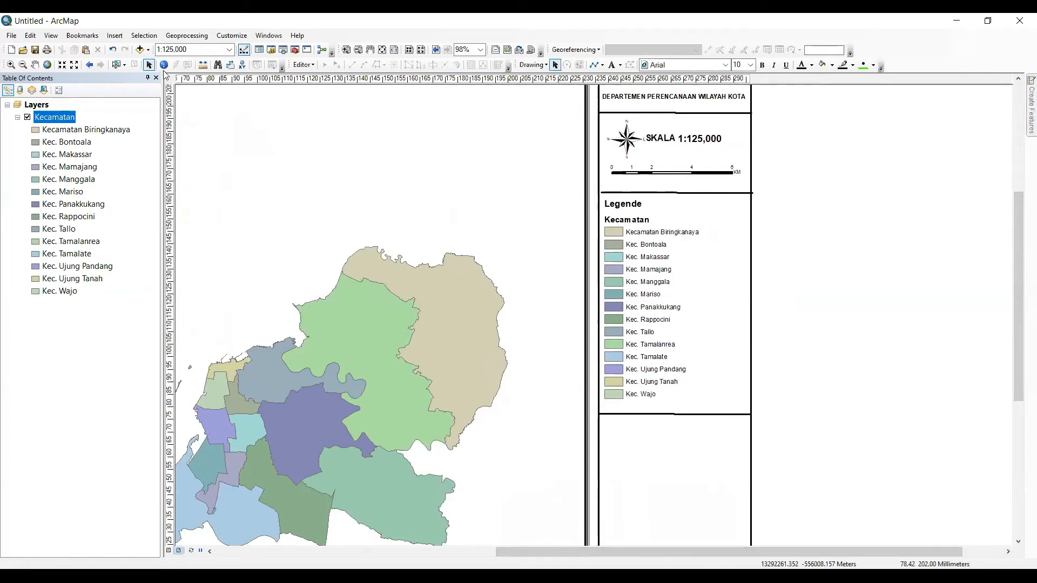
pyautogui.moveTo(1021, 350); pyautogui.dragTo(1020, 382)
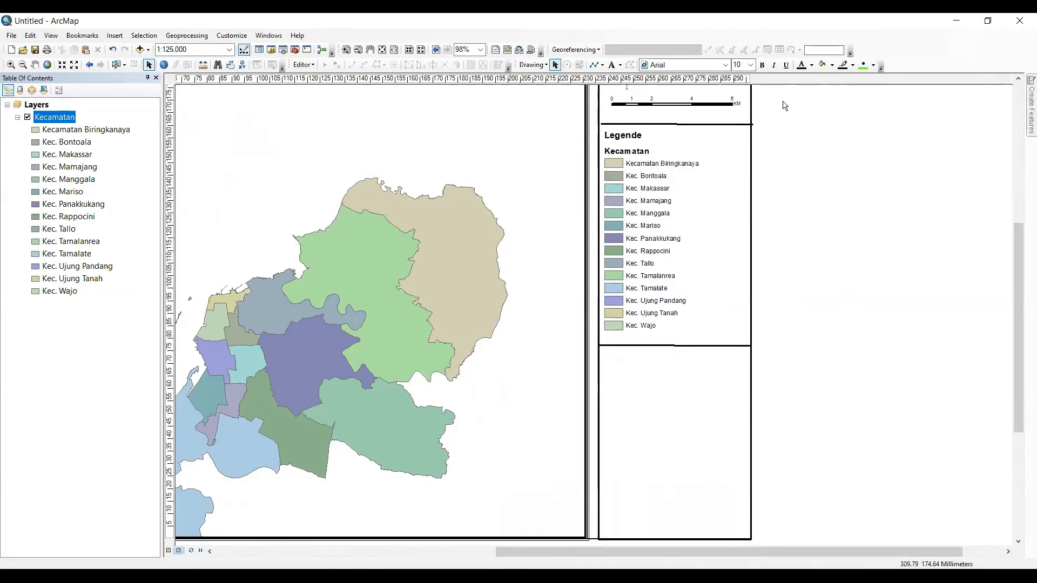
pyautogui.click(114, 35)
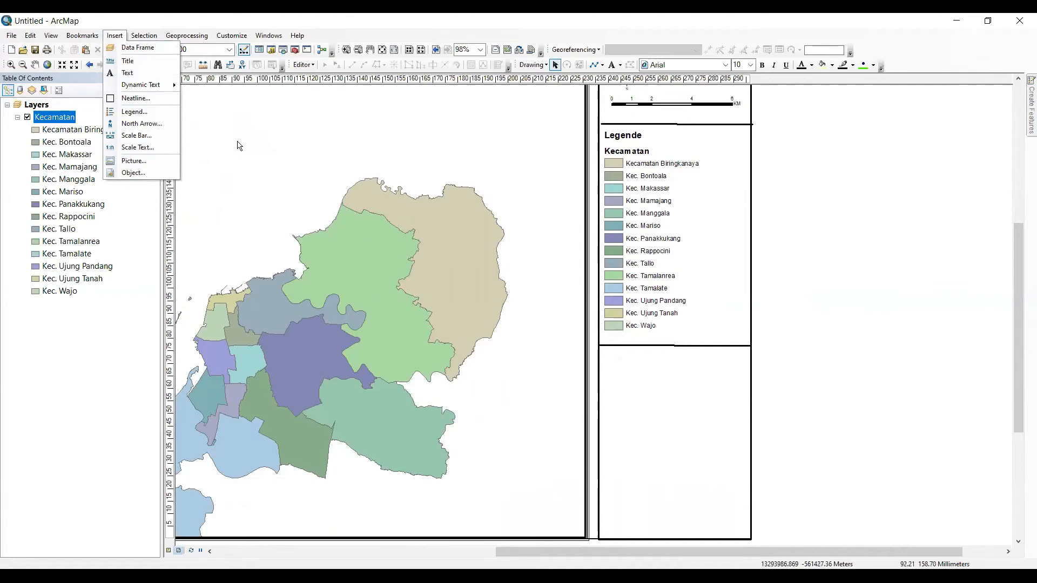
# - Insert a new data frame, shrink it and place it in the empty layout box beneath the legend
pyautogui.click(163, 50)
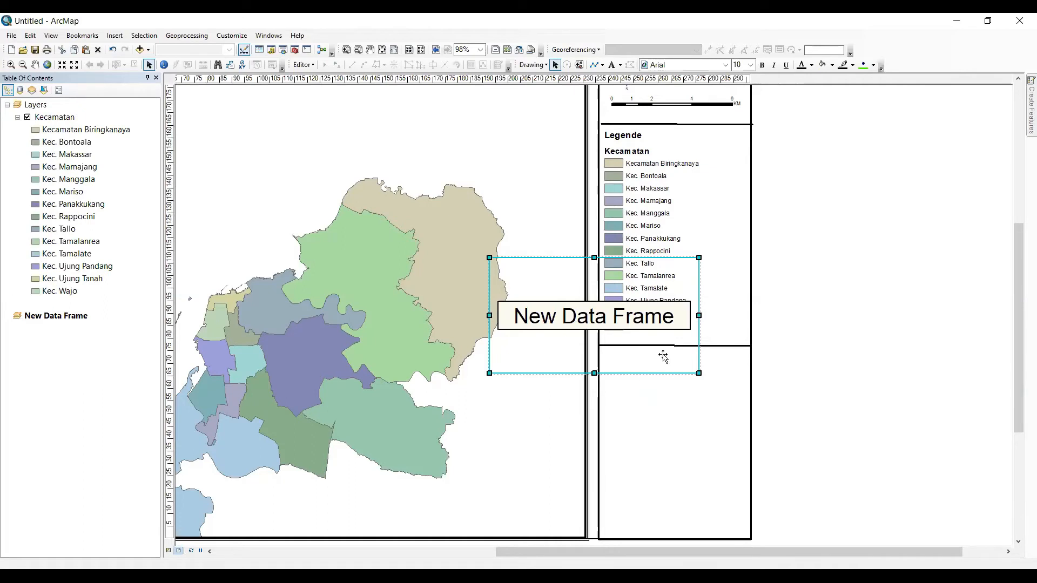
pyautogui.moveTo(578, 321); pyautogui.dragTo(693, 419)
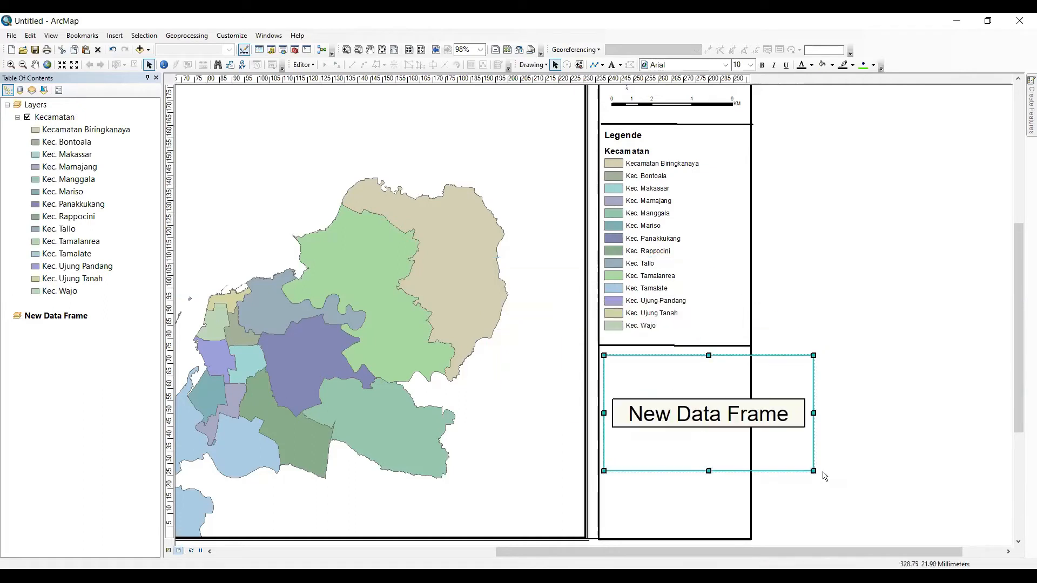
pyautogui.moveTo(813, 471); pyautogui.dragTo(738, 440)
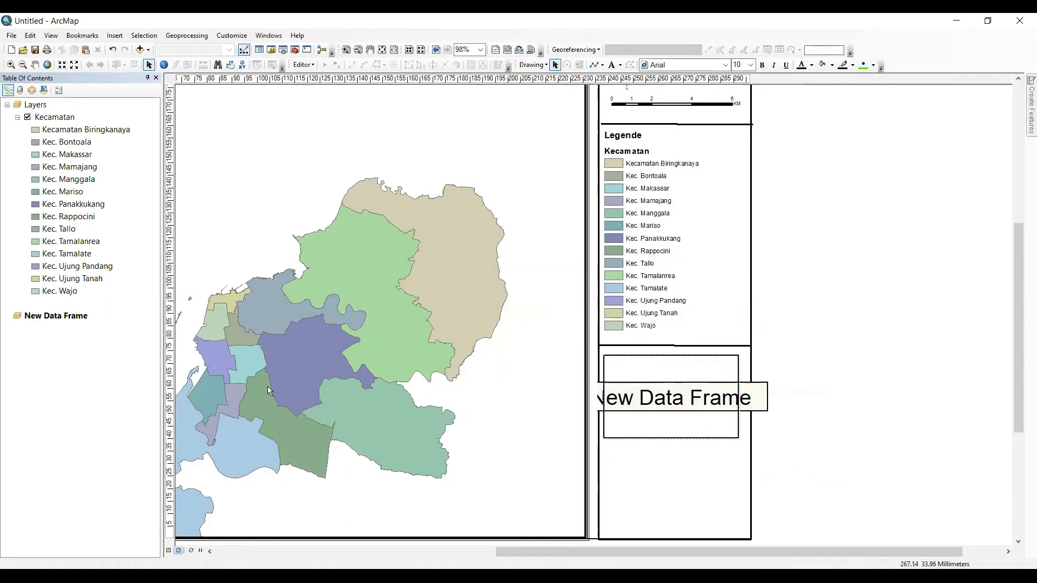
pyautogui.moveTo(667, 367); pyautogui.dragTo(672, 367)
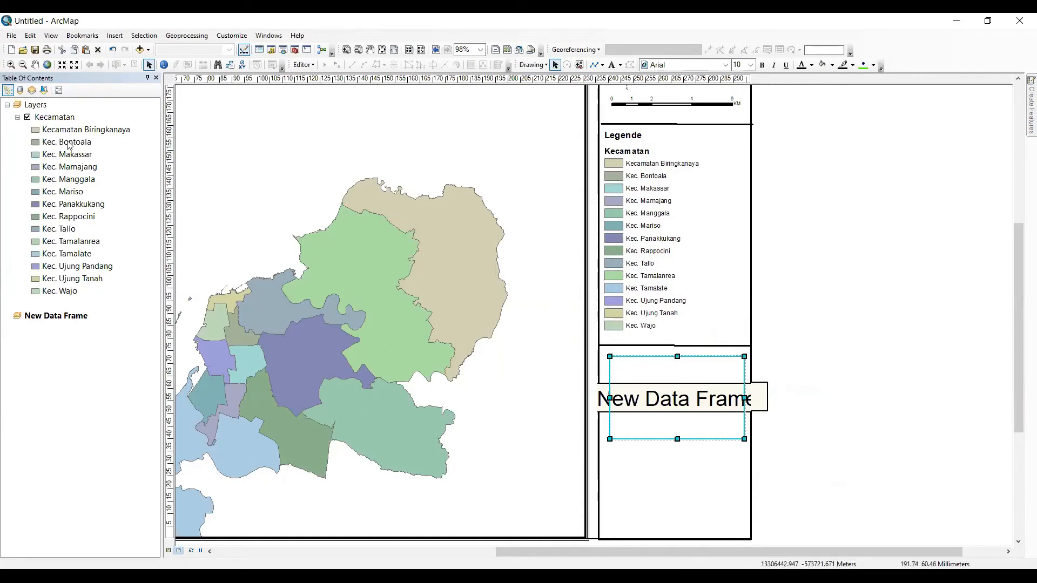
# - Activate the new data frame and add Kecamatan.shp from the SHP Makassar folder to it
pyautogui.click(80, 317)
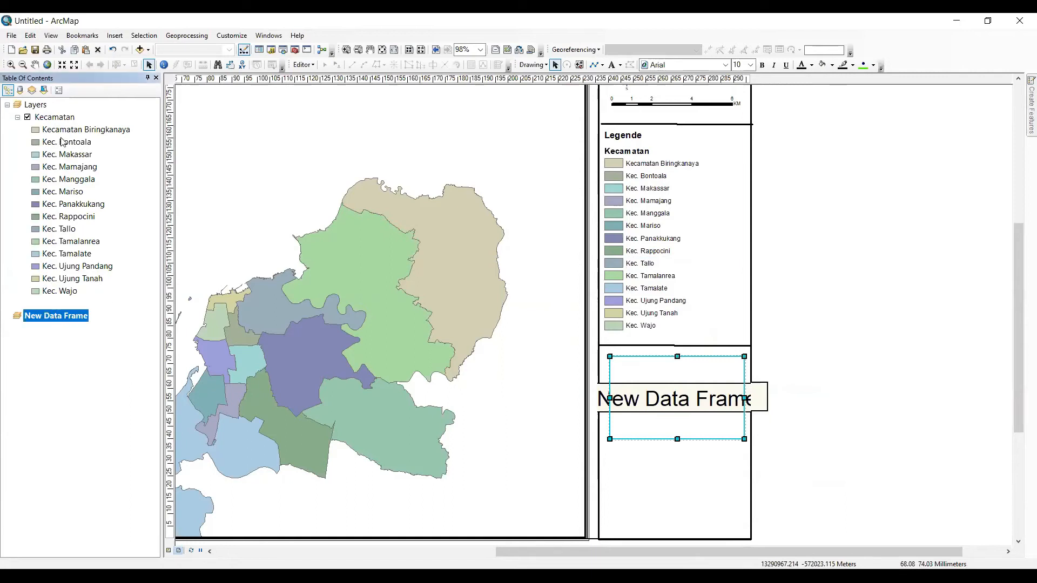
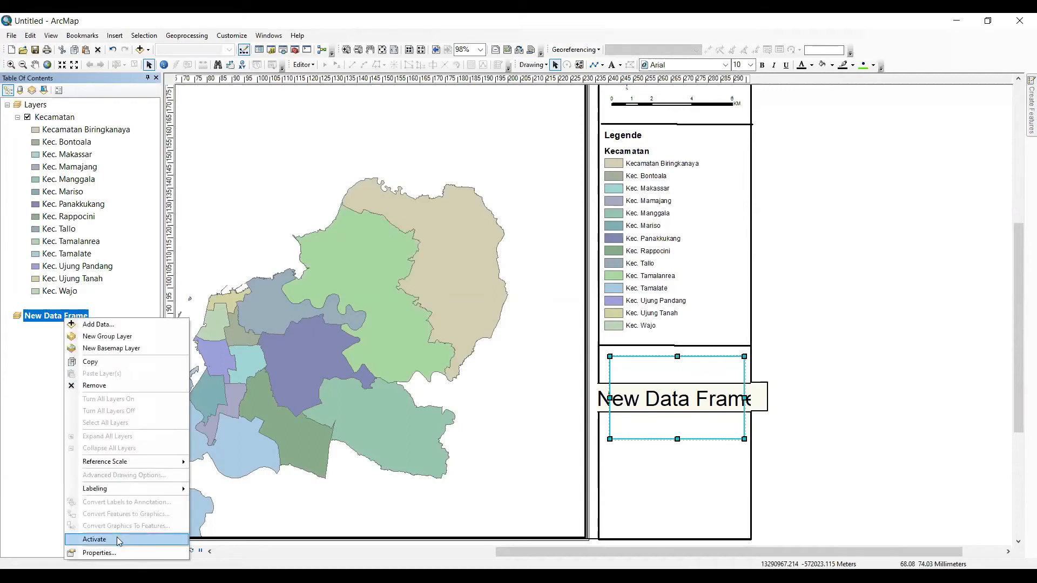
pyautogui.click(119, 540)
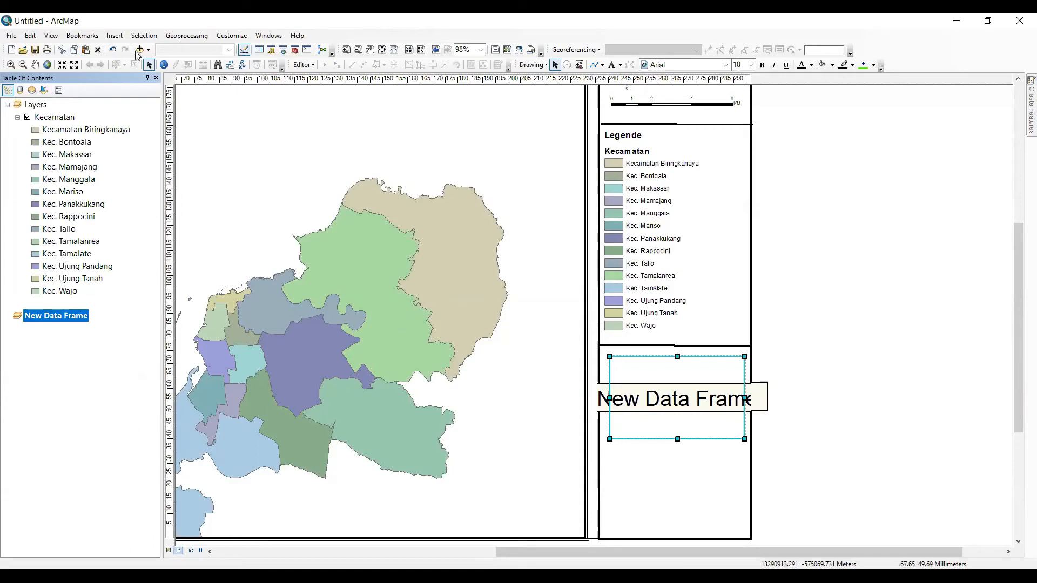
pyautogui.scroll(-4, 518, 327)
pyautogui.scroll(-5, 496, 332)
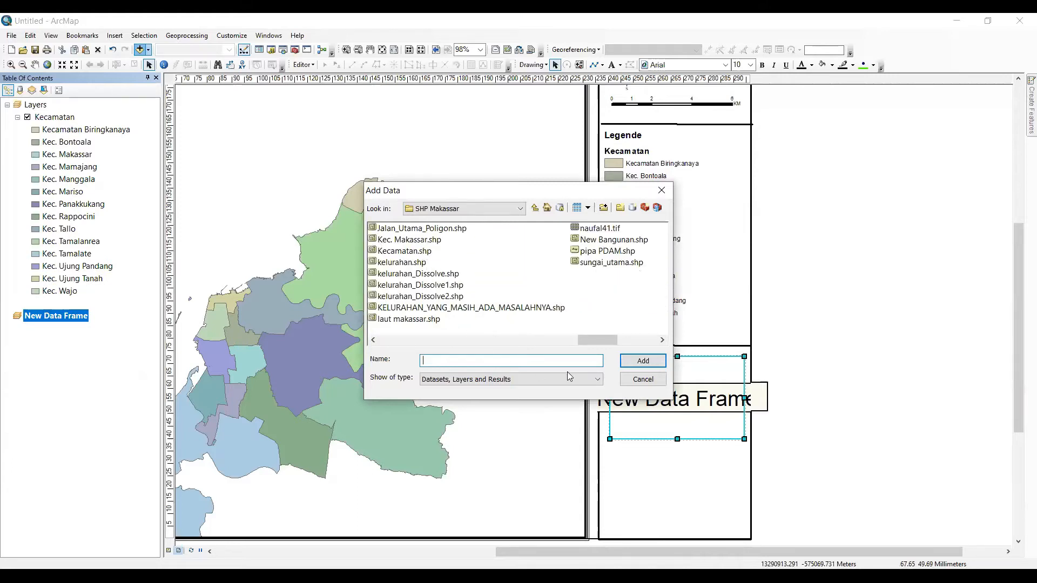
pyautogui.click(405, 250)
pyautogui.click(643, 361)
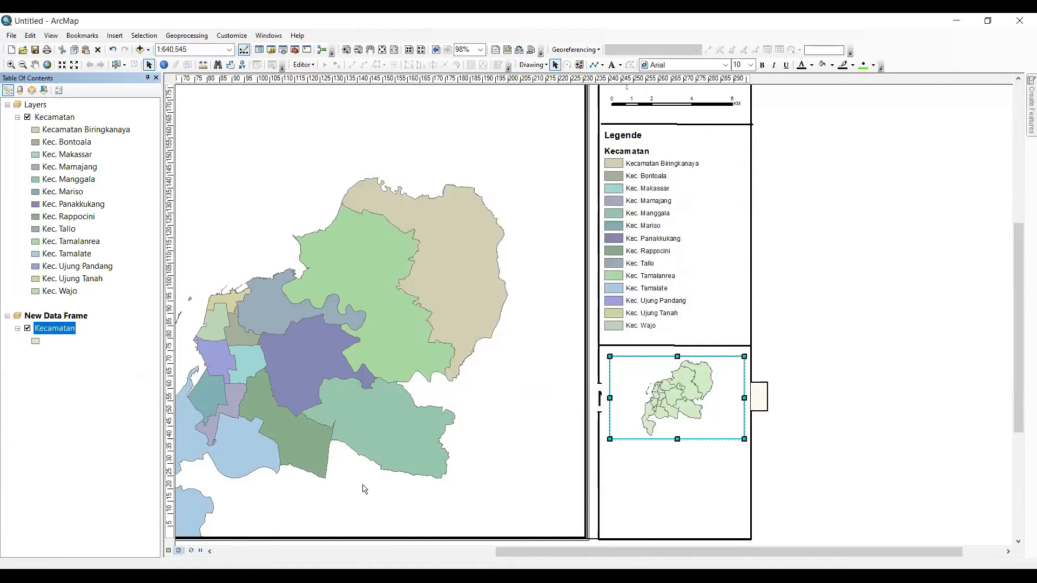
pyautogui.moveTo(719, 412); pyautogui.dragTo(685, 411)
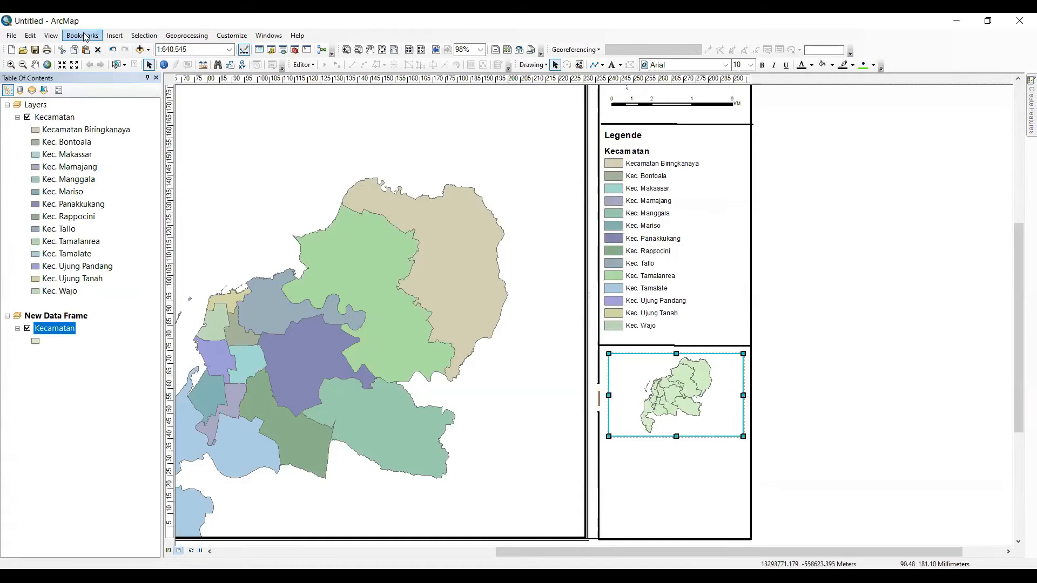
# - Add batas luar.shp, batas laut.shp and laut makassar.shp from the SHP Makassar folder to the new data frame
pyautogui.click(139, 50)
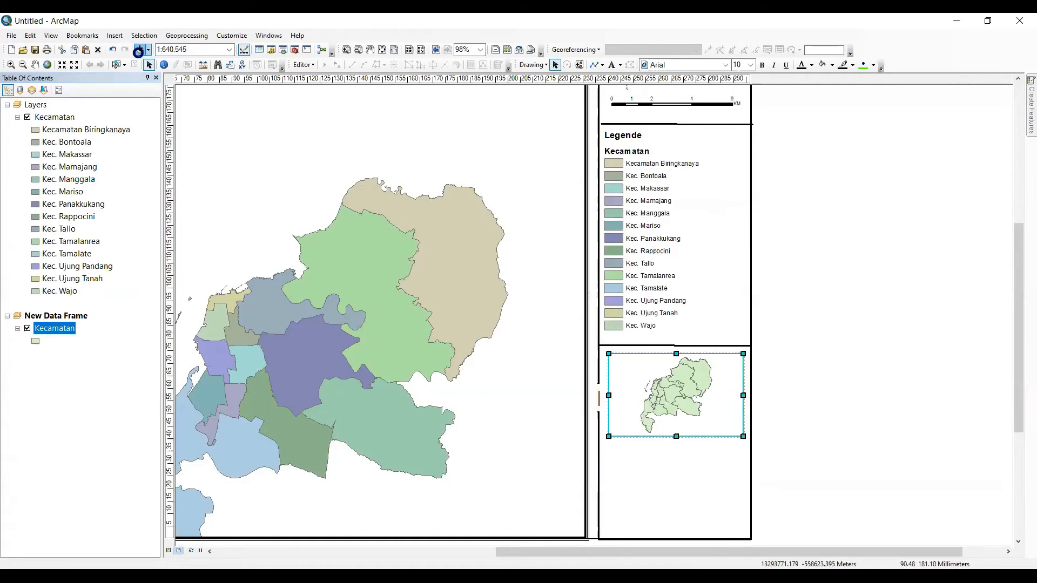
pyautogui.scroll(-5, 484, 328)
pyautogui.scroll(3, 445, 319)
pyautogui.click(422, 319)
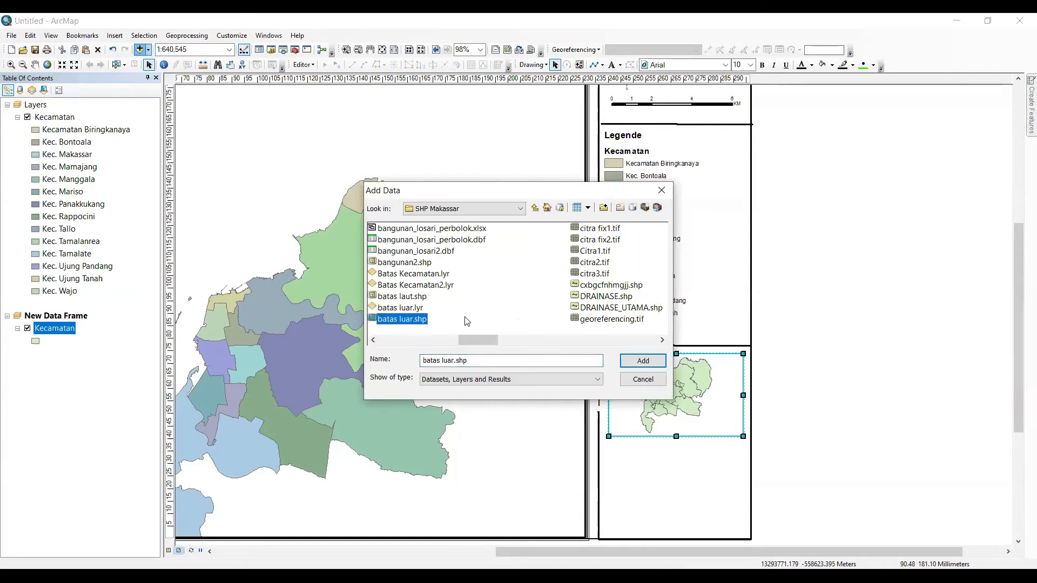
pyautogui.keyDown('ctrl'); pyautogui.click(422, 297); pyautogui.keyUp('ctrl')
pyautogui.scroll(-2, 459, 301)
pyautogui.scroll(2, 473, 301)
pyautogui.scroll(-2, 476, 302)
pyautogui.scroll(-3, 476, 302)
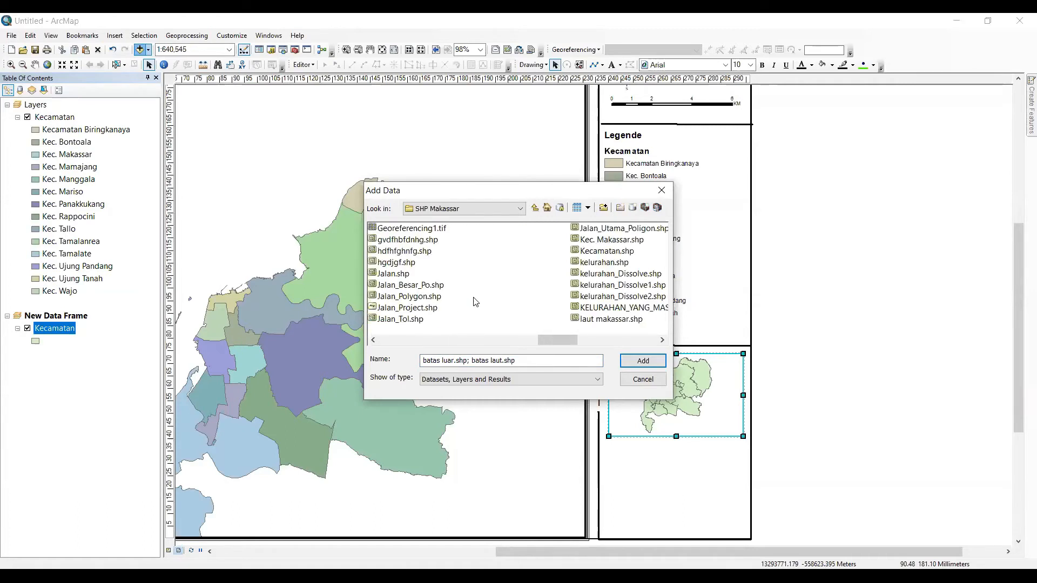
pyautogui.scroll(3, 475, 302)
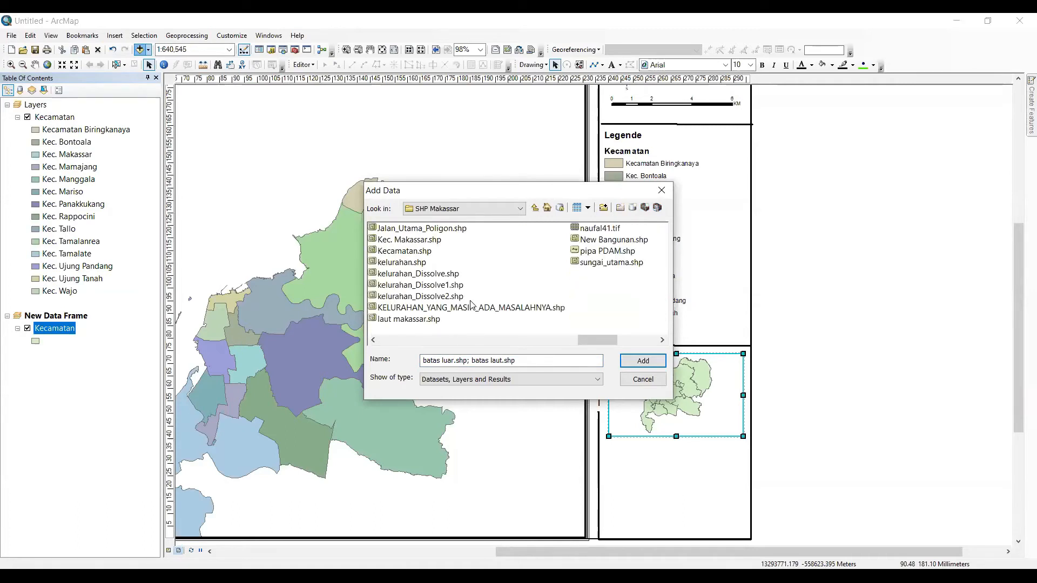
pyautogui.keyDown('ctrl'); pyautogui.click(433, 320); pyautogui.keyUp('ctrl')
pyautogui.click(647, 361)
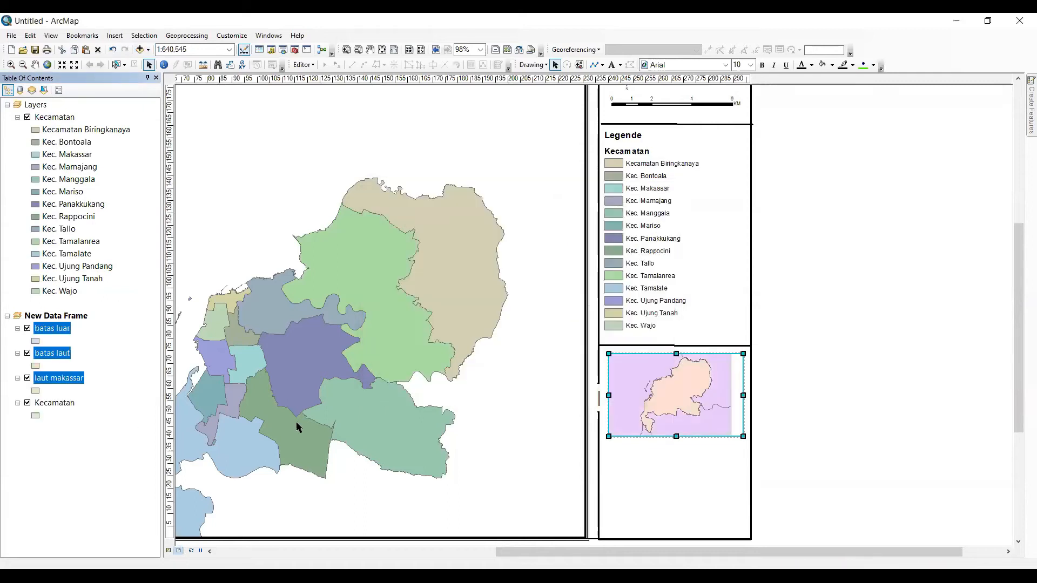
# - Remove the batas luar and batas laut layers from the new data frame
pyautogui.click(73, 431)
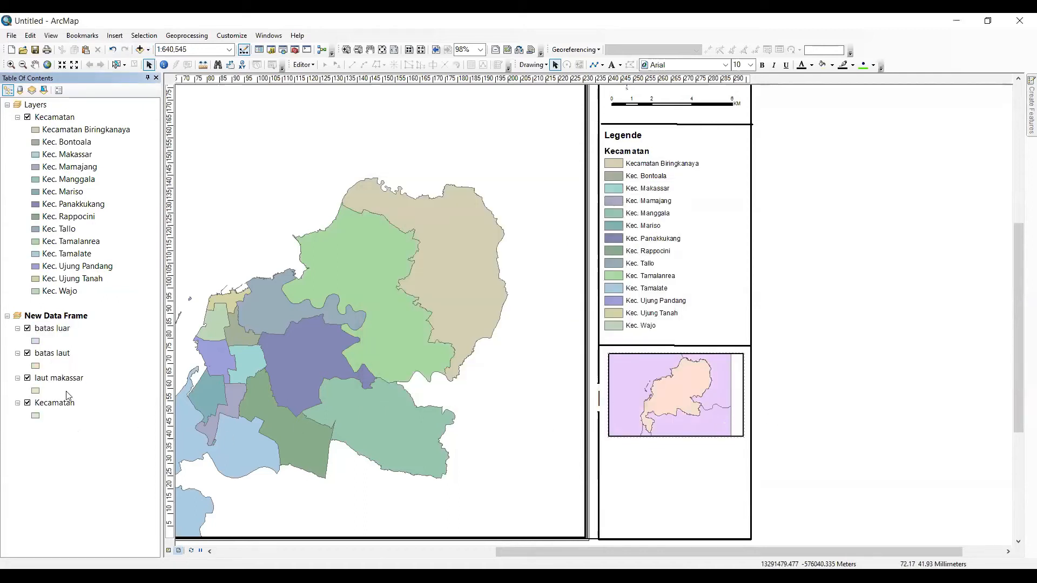
pyautogui.rightClick(43, 329)
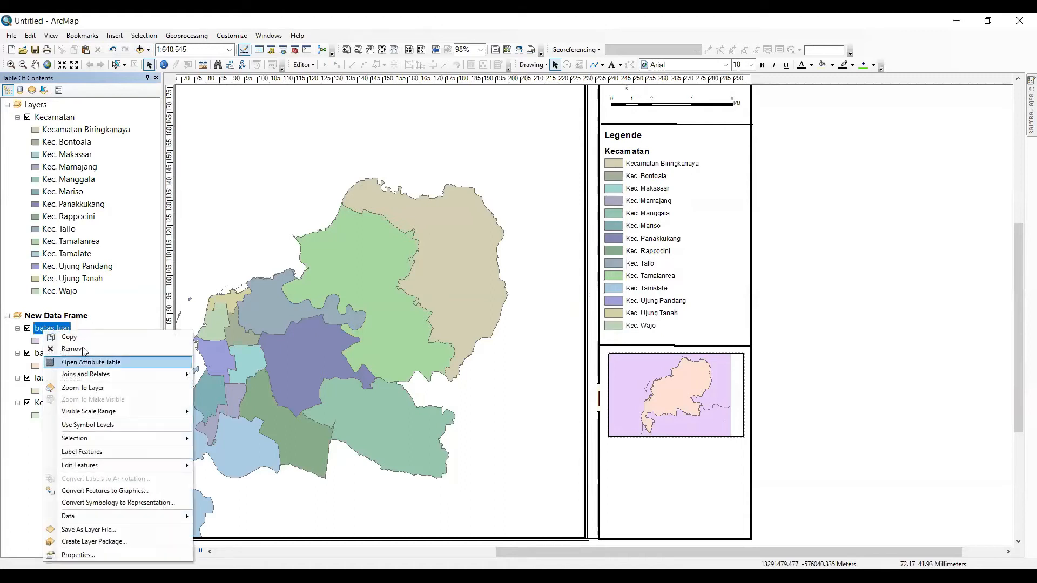
pyautogui.click(62, 345)
pyautogui.rightClick(60, 330)
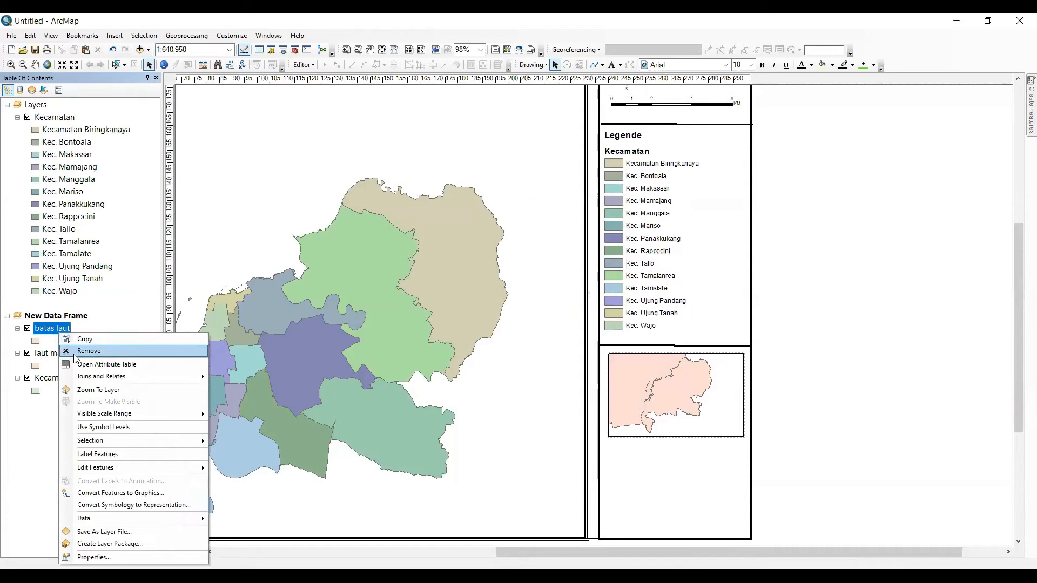
pyautogui.click(78, 347)
# - Change the laut makassar layer's symbol to the ESRI Blue fill without an outline
pyautogui.doubleClick(35, 341)
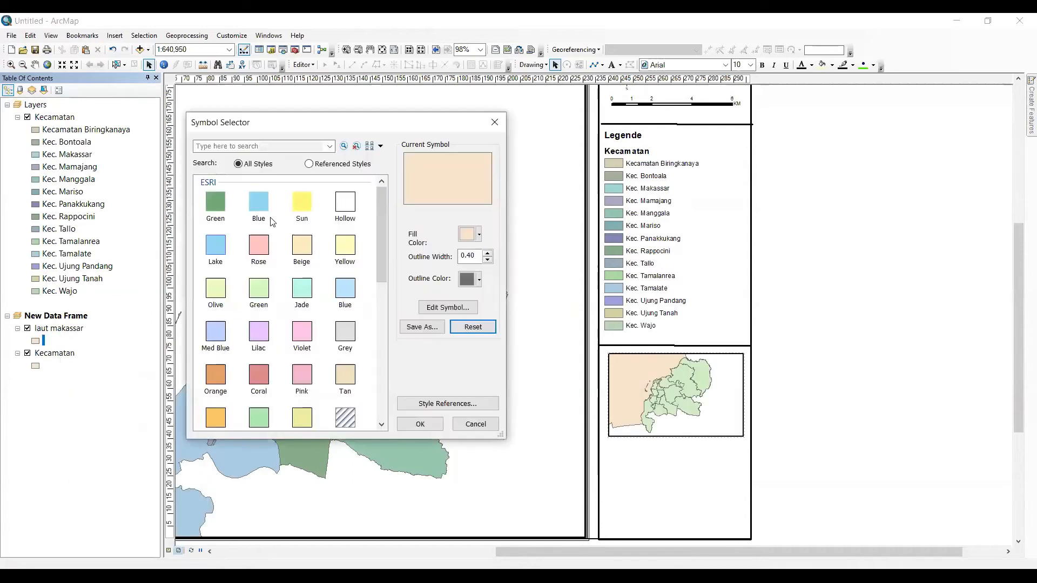
pyautogui.click(258, 208)
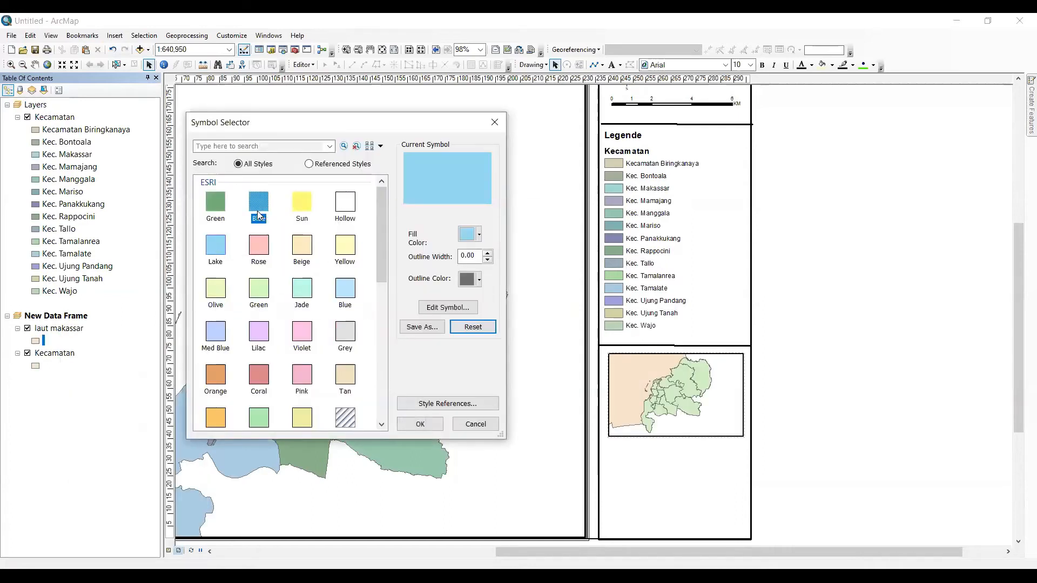
pyautogui.click(420, 424)
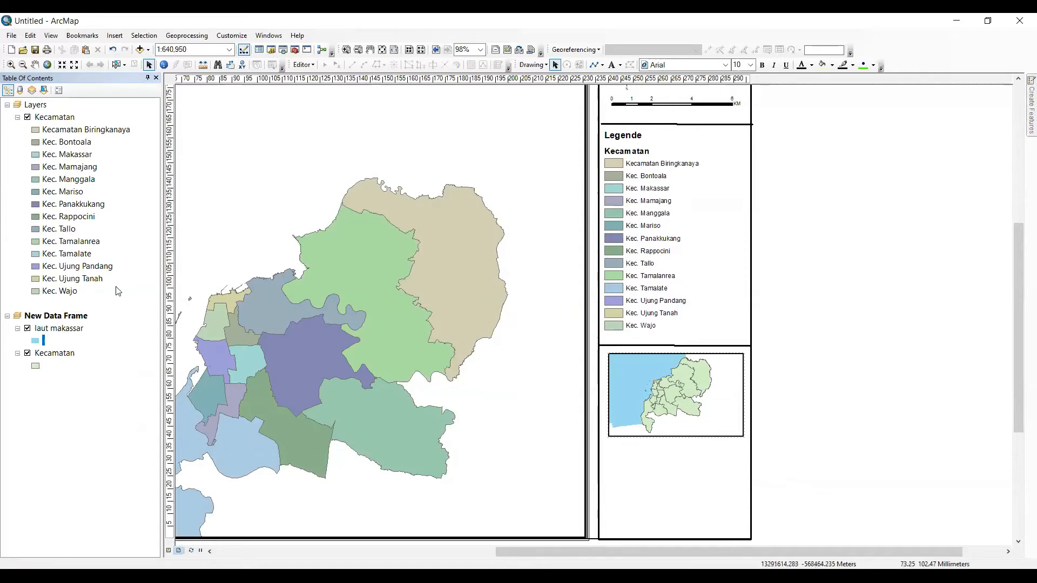
# - Add PROVINSI_SULAWESI_SELATAN.shp to the new data frame from the PROVINSI_SULAWESI_SELATAN folder inside MAIN DATA
pyautogui.click(35, 64)
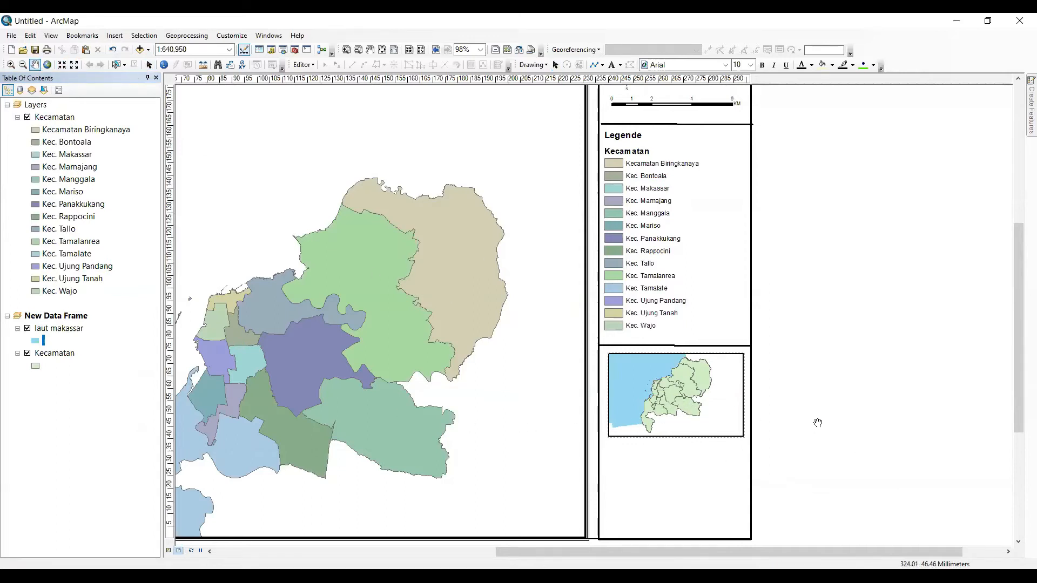
pyautogui.click(149, 64)
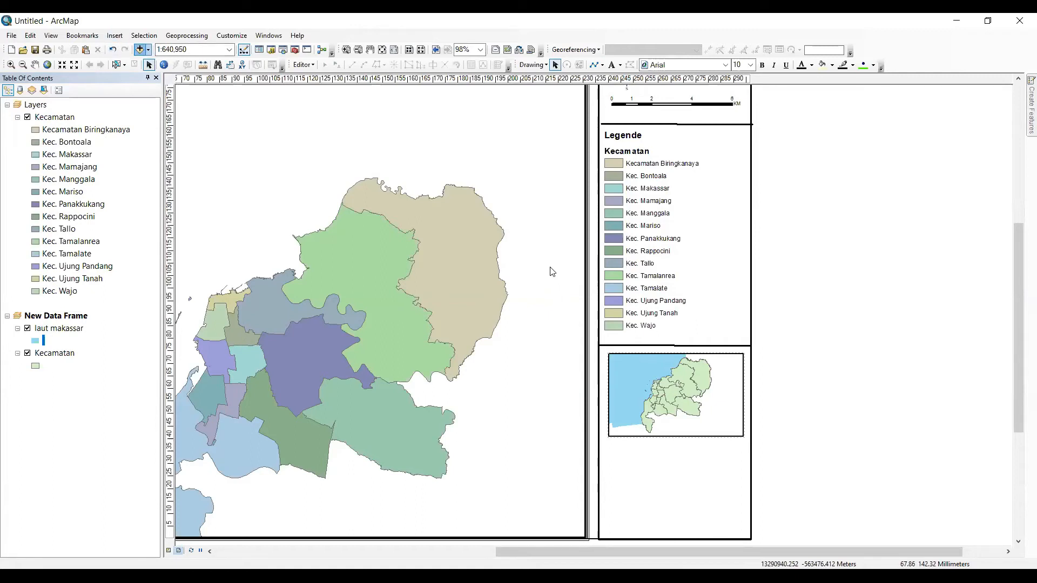
pyautogui.click(534, 209)
pyautogui.click(534, 209)
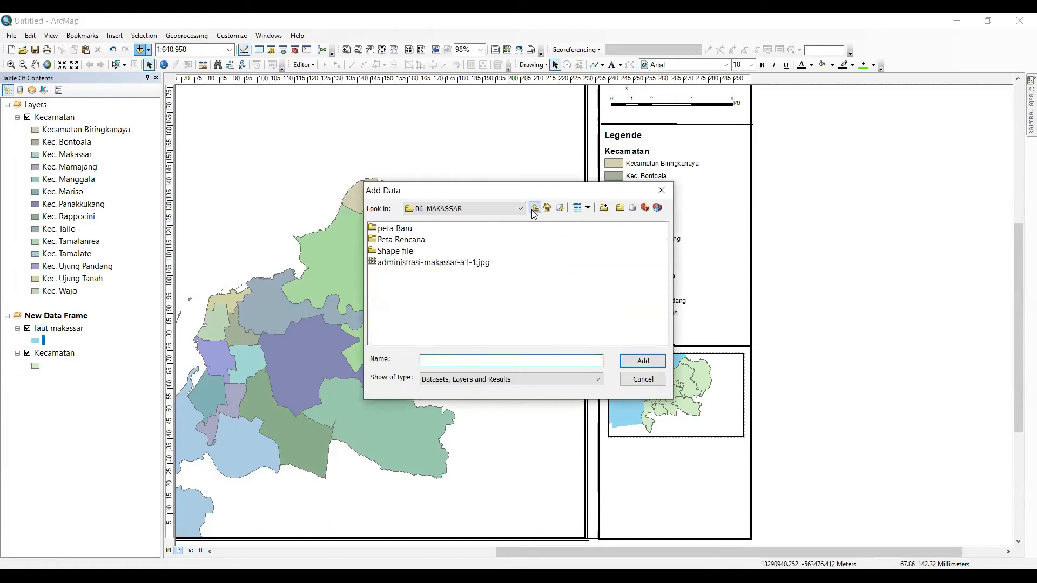
pyautogui.click(535, 209)
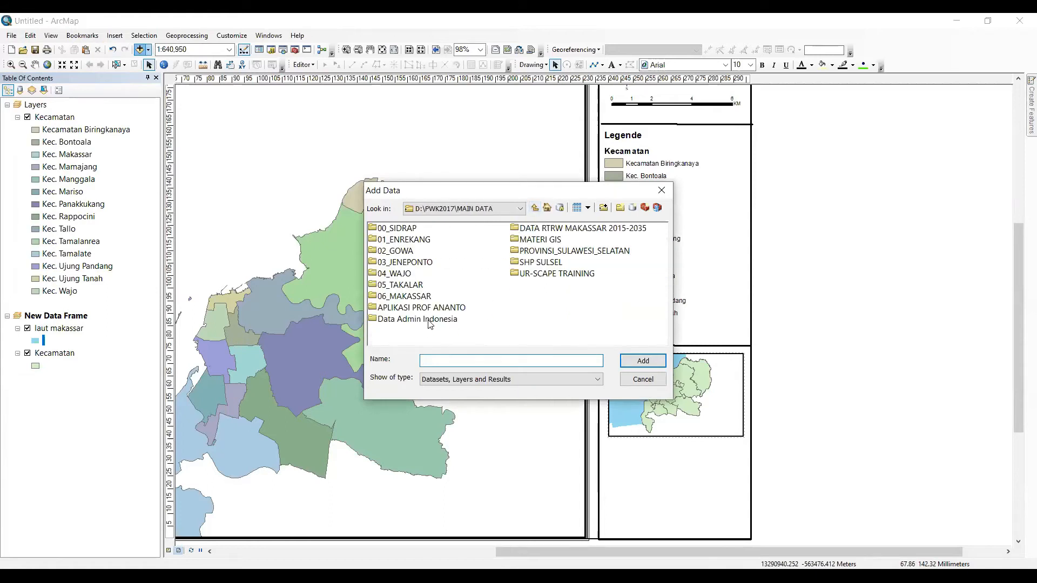
pyautogui.doubleClick(555, 252)
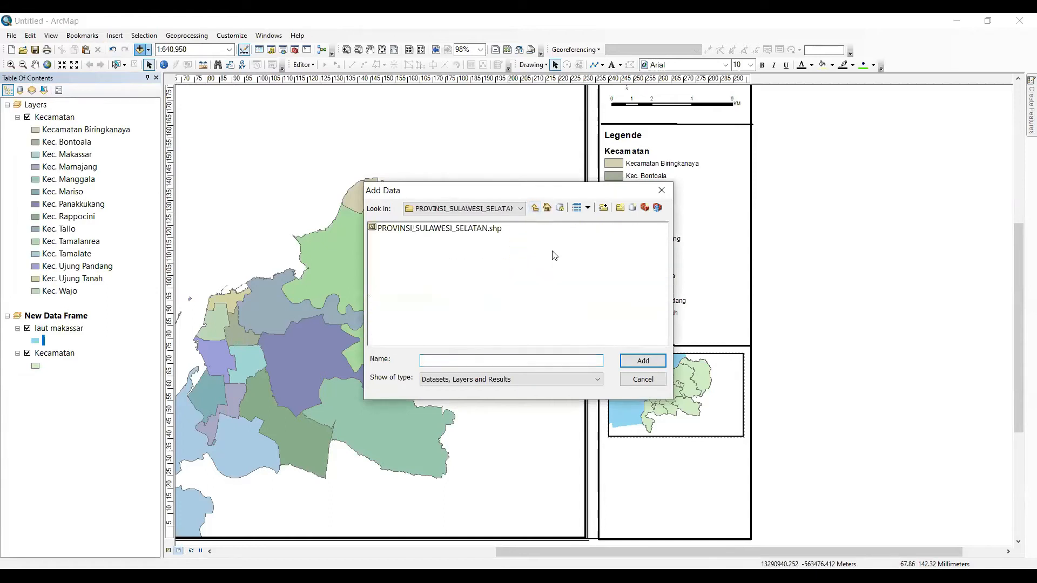
pyautogui.click(492, 229)
pyautogui.click(642, 362)
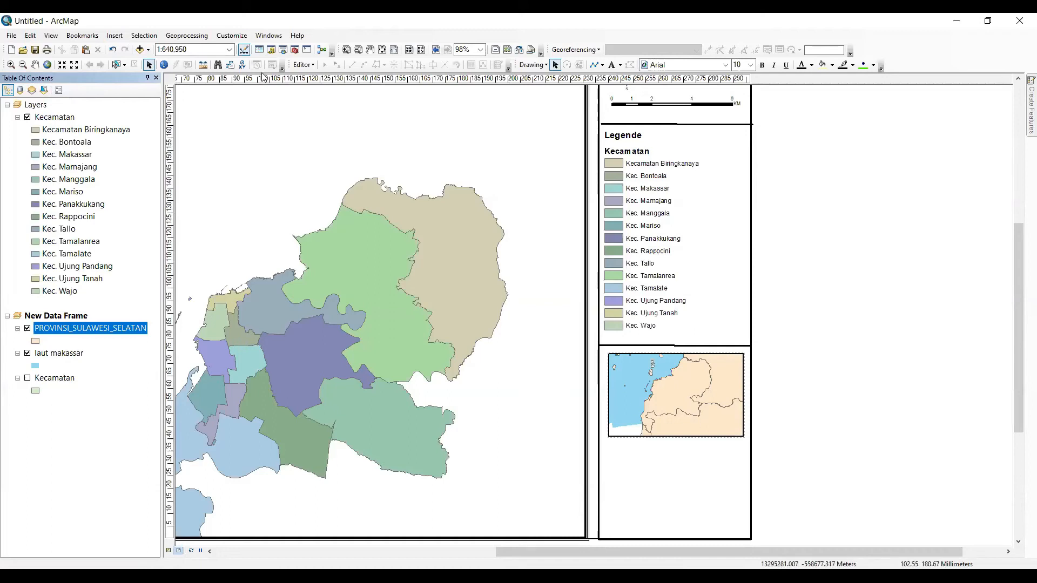
# - Set the new data frame's map scale to 1:1,000,000
pyautogui.click(189, 49)
pyautogui.write('1,')
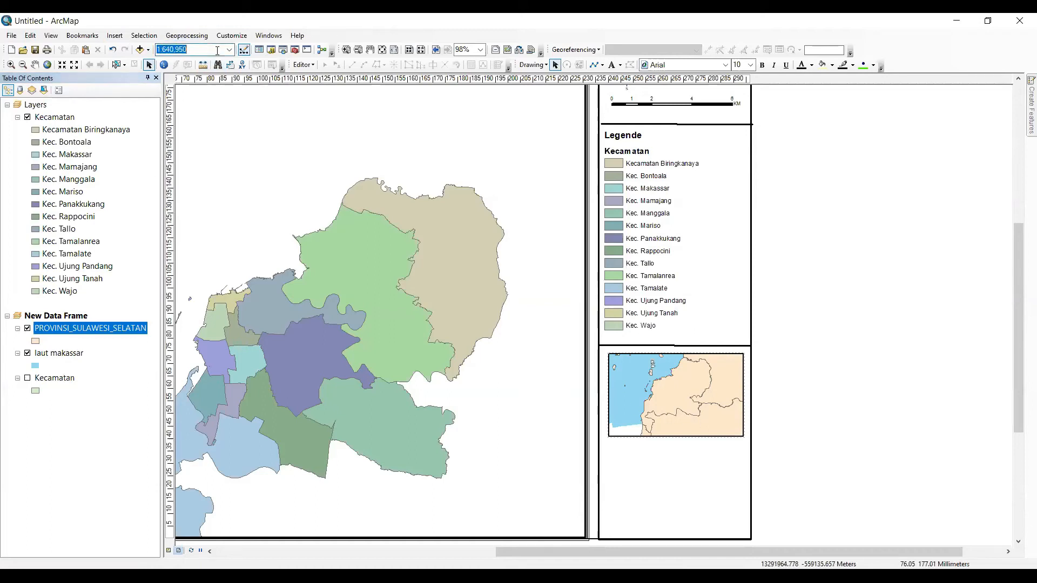
pyautogui.write('000,000')
pyautogui.press('Return')
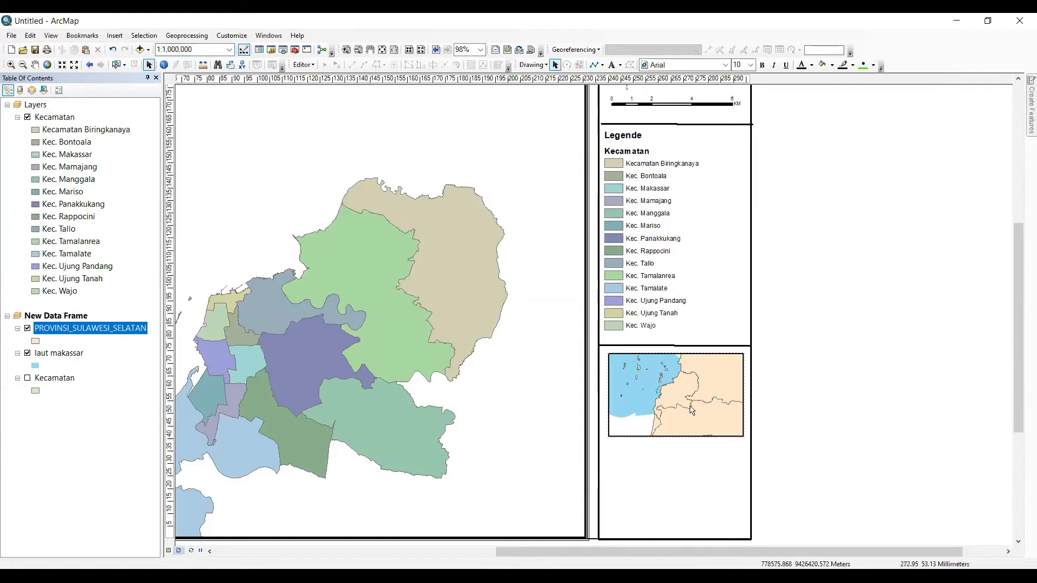
# - Zoom the inset map out to a scale of 1:5,000,000 and centre southern Sulawesi in its frame
pyautogui.scroll(1, 692, 413)
pyautogui.scroll(5, 692, 413)
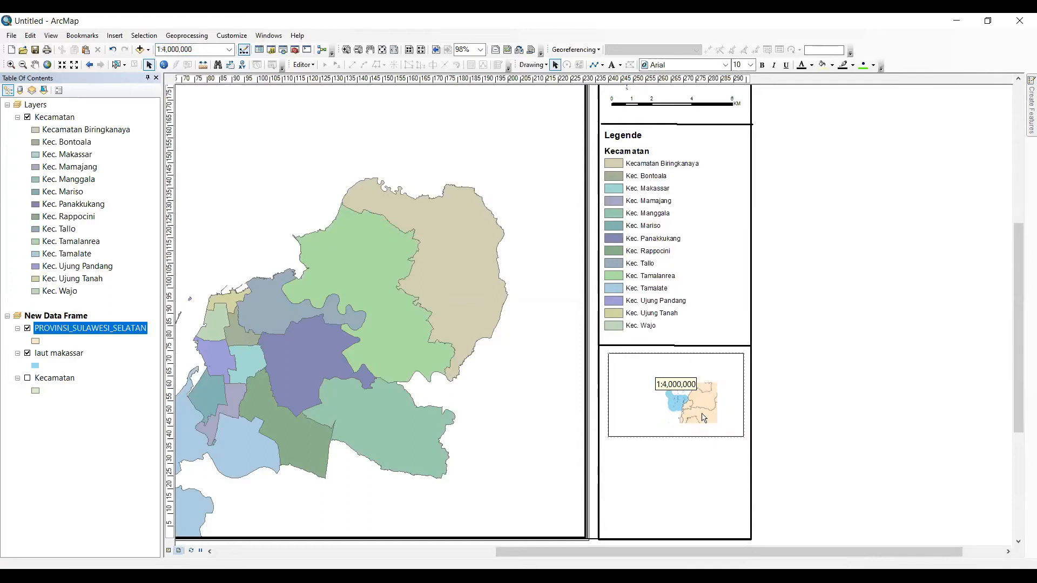
pyautogui.scroll(2, 704, 417)
pyautogui.click(34, 64)
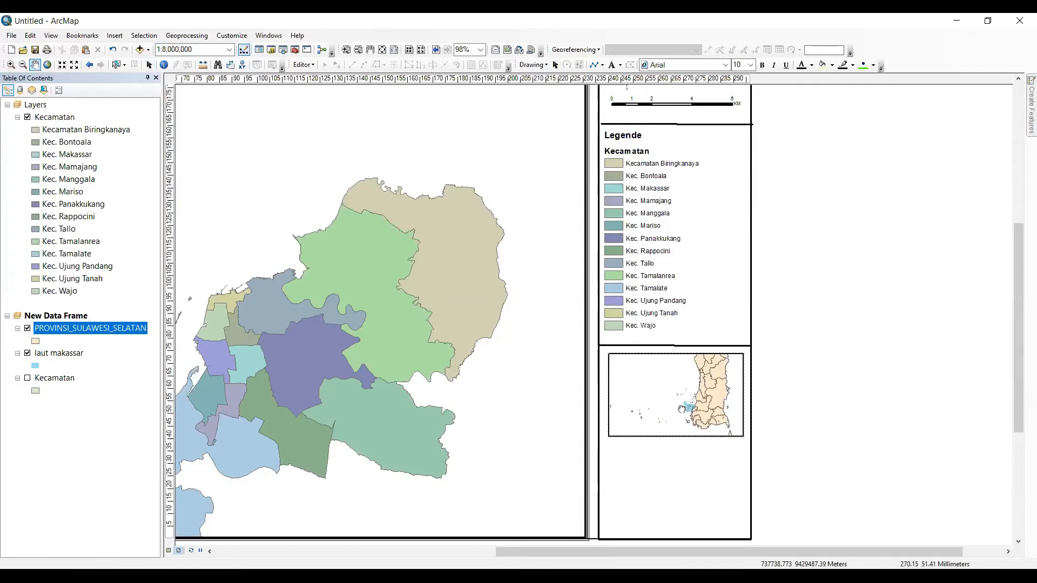
pyautogui.scroll(-2, 655, 407)
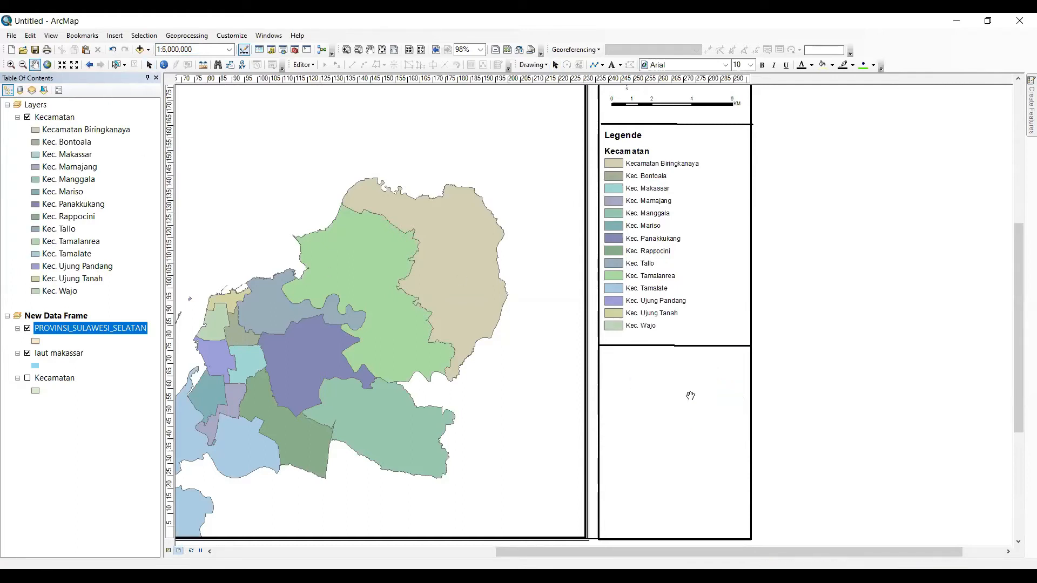
pyautogui.scroll(-1, 678, 405)
pyautogui.scroll(1, 678, 406)
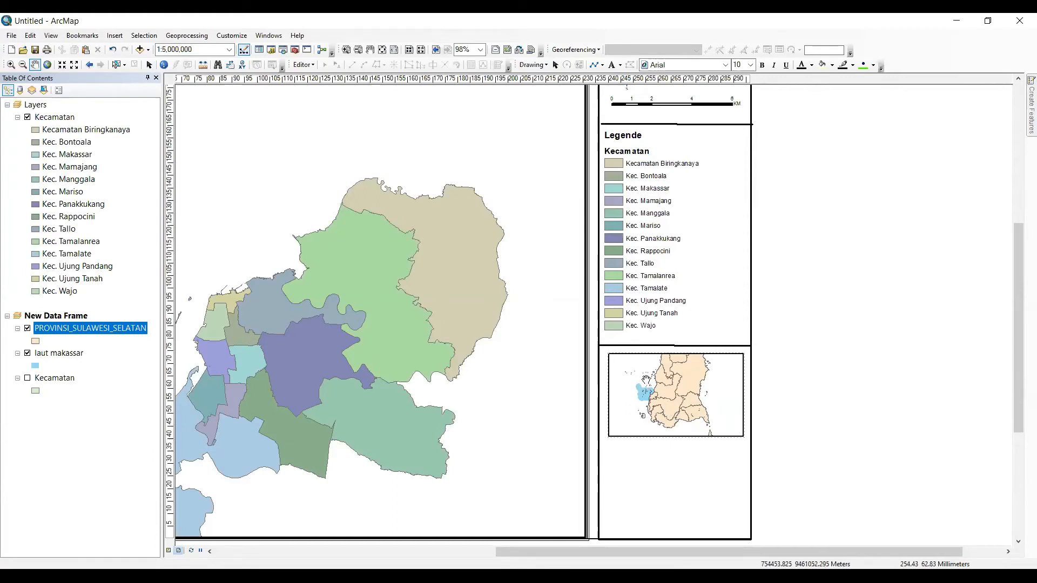
# - Switch the PROVINSI_SULAWESI_SELATAN layer's symbology from a single symbol to unique-value categories
pyautogui.rightClick(91, 331)
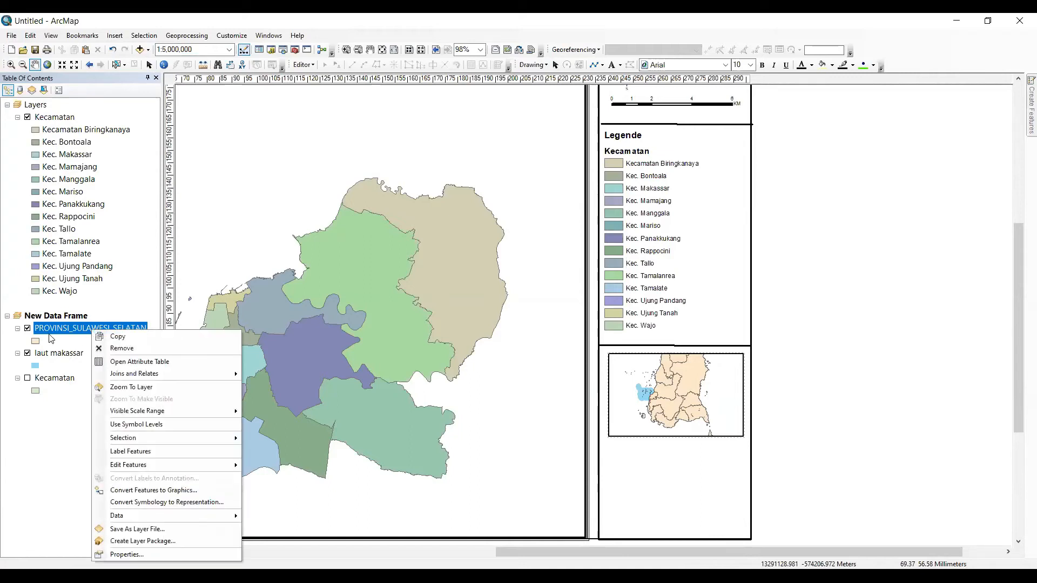
pyautogui.click(127, 555)
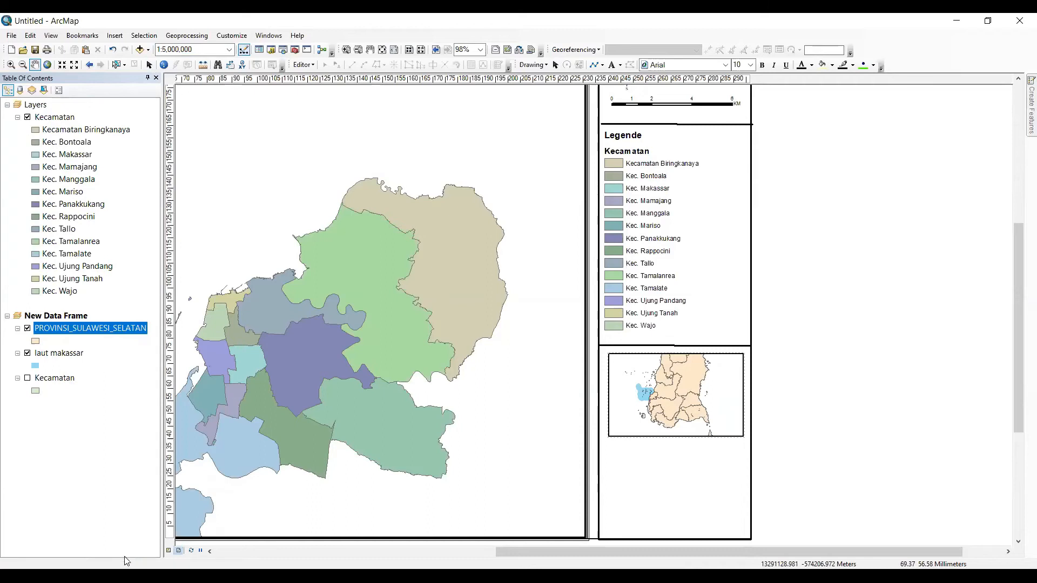
pyautogui.moveTo(425, 136); pyautogui.dragTo(238, 78)
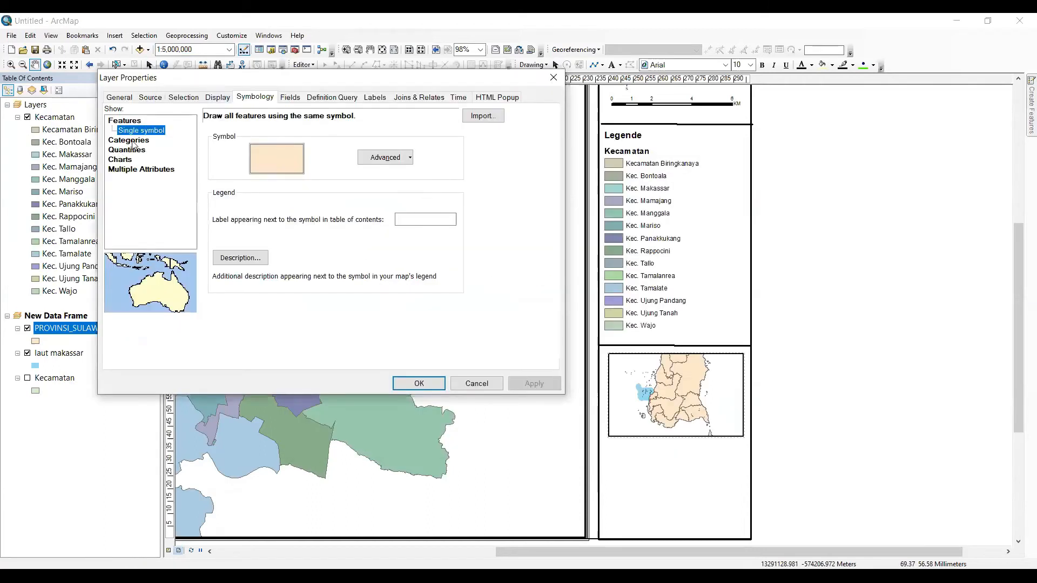
pyautogui.click(135, 141)
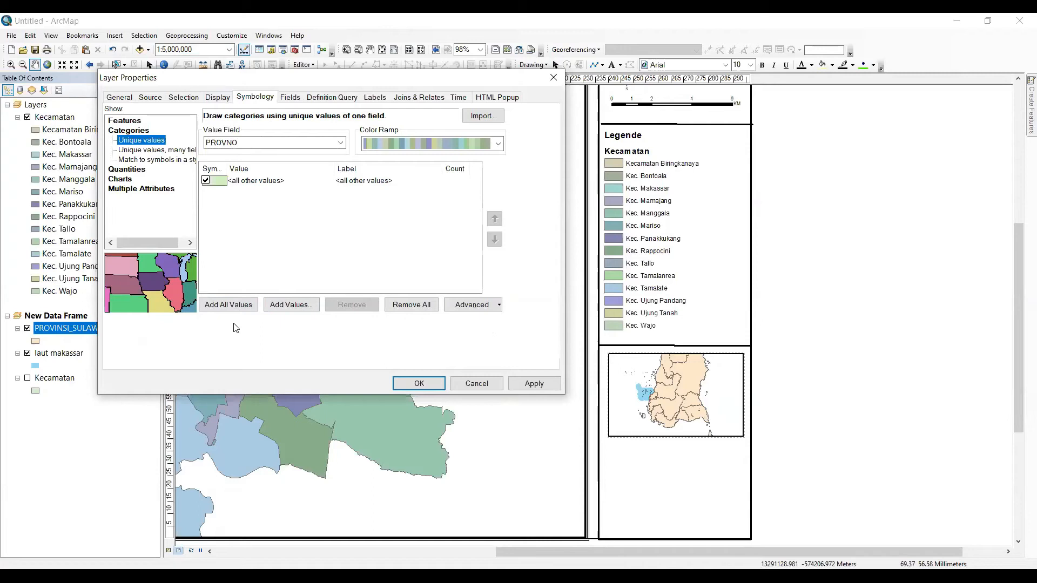
pyautogui.click(306, 306)
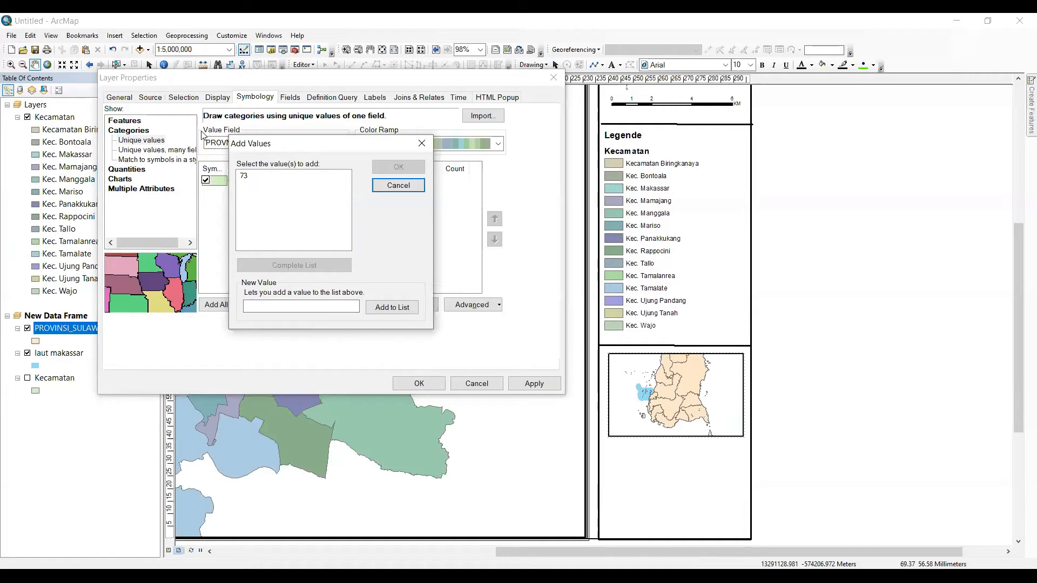
pyautogui.moveTo(282, 138); pyautogui.dragTo(322, 152)
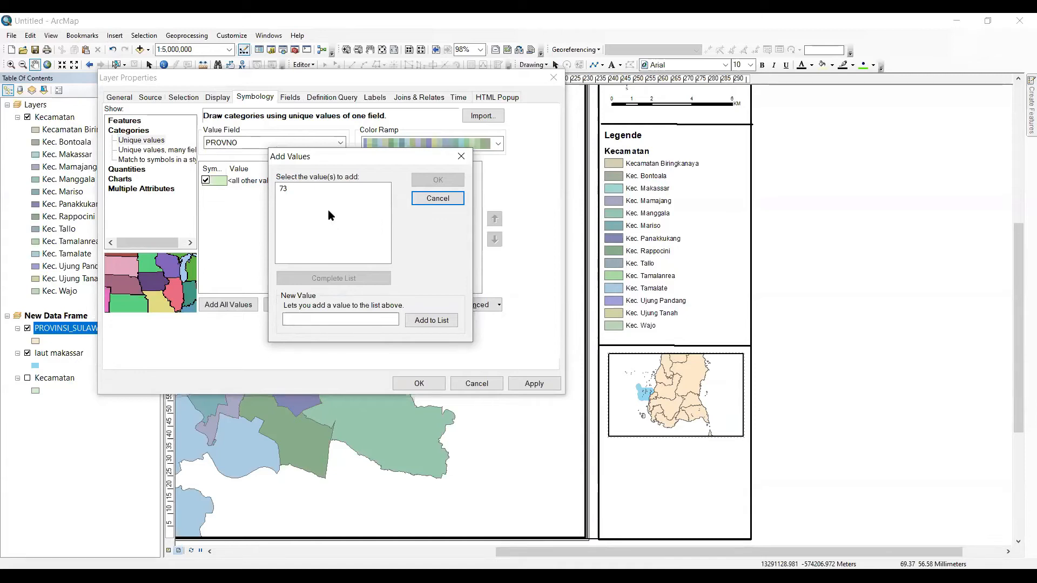
pyautogui.click(448, 200)
# - Choose KABKOT as the value field and add only the MAKASSAR value as a category
pyautogui.click(341, 142)
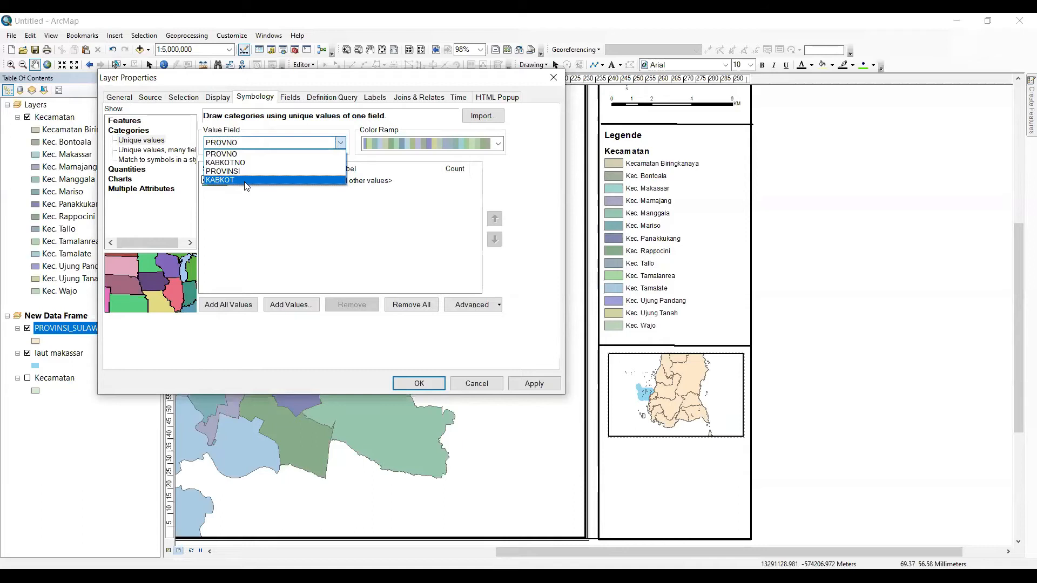
pyautogui.click(247, 181)
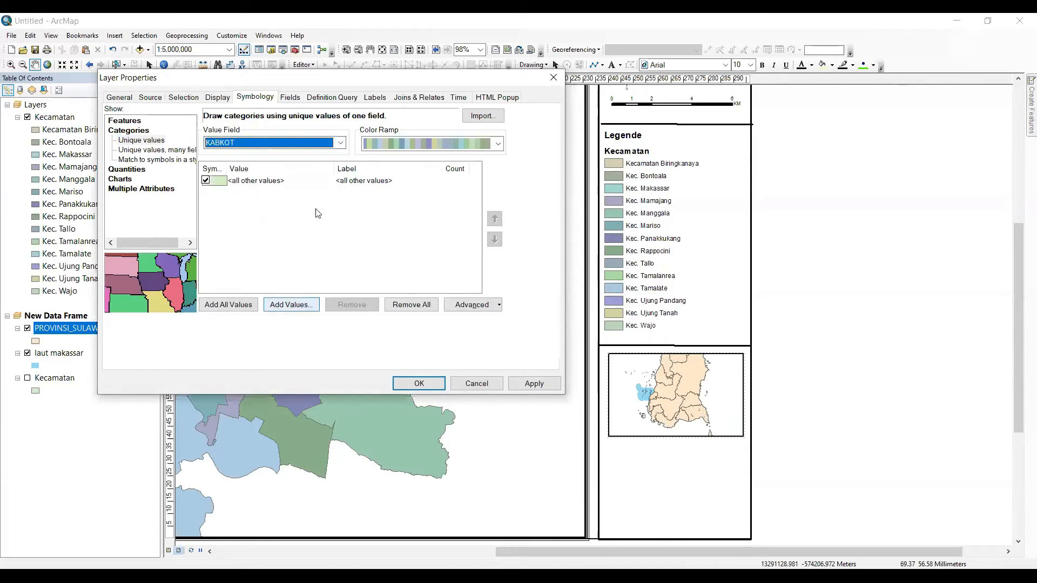
pyautogui.click(292, 305)
pyautogui.scroll(-6, 302, 233)
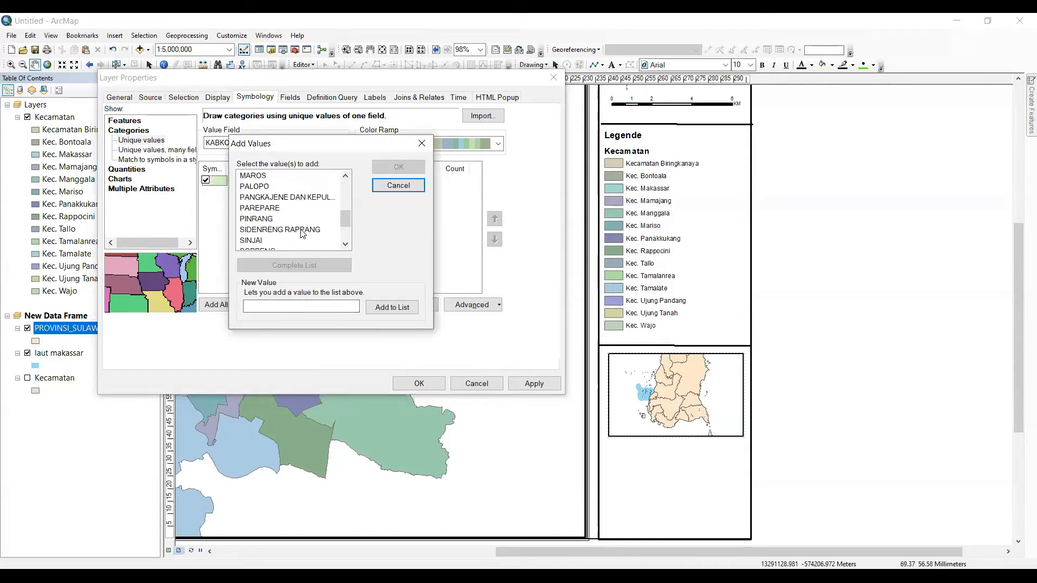
pyautogui.scroll(4, 303, 233)
pyautogui.scroll(-1, 303, 233)
pyautogui.click(265, 208)
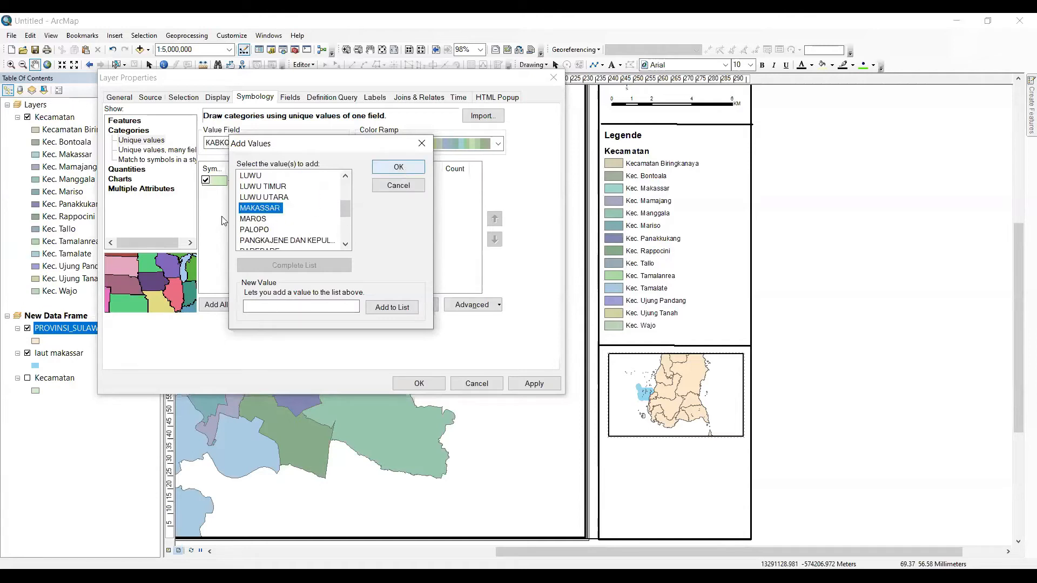
pyautogui.click(402, 169)
# - Give the MAKASSAR category a red fill and apply the symbology to the province layer
pyautogui.click(211, 207)
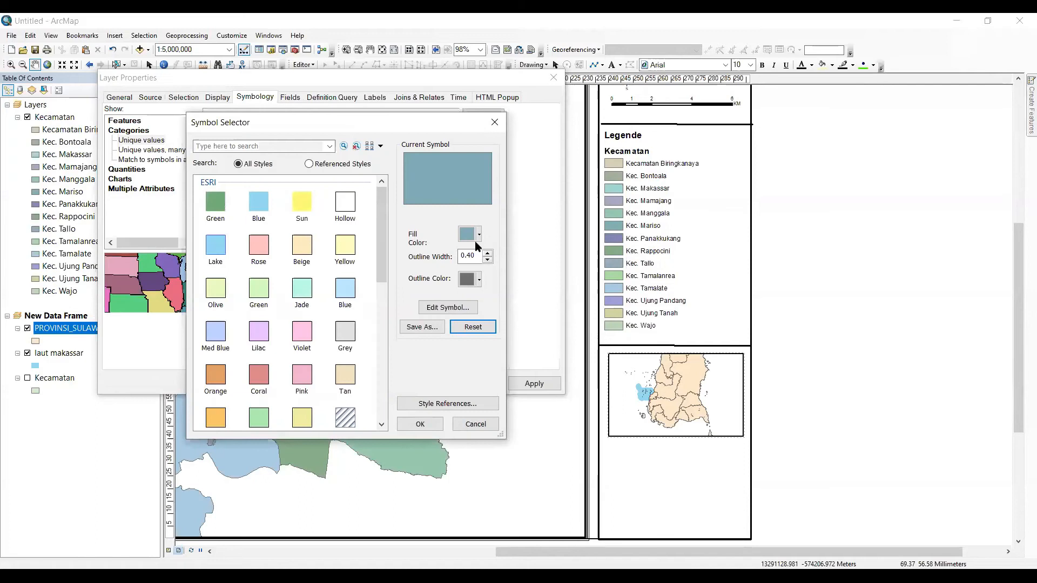
pyautogui.click(476, 235)
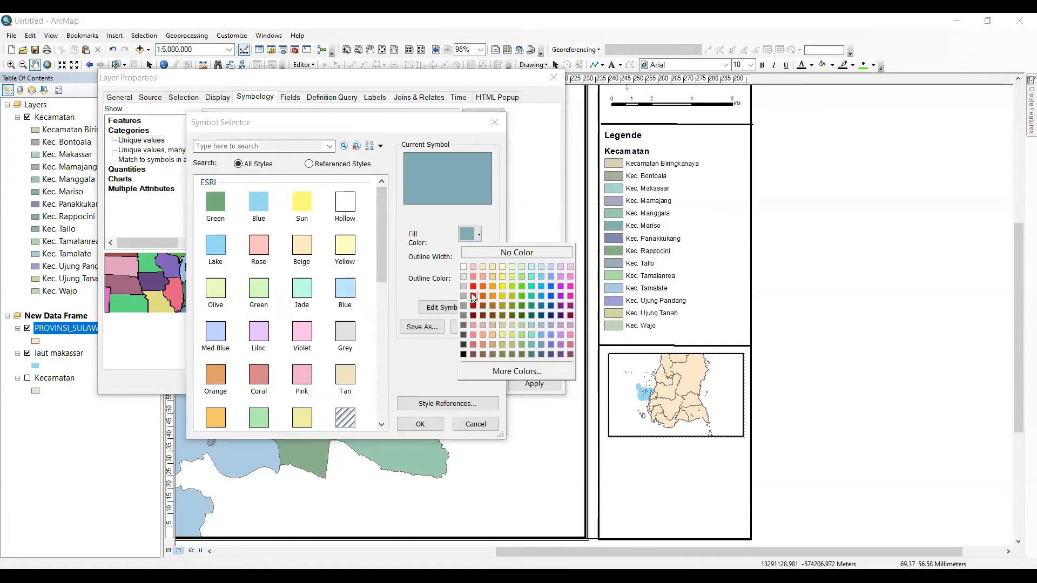
pyautogui.click(473, 296)
pyautogui.click(419, 424)
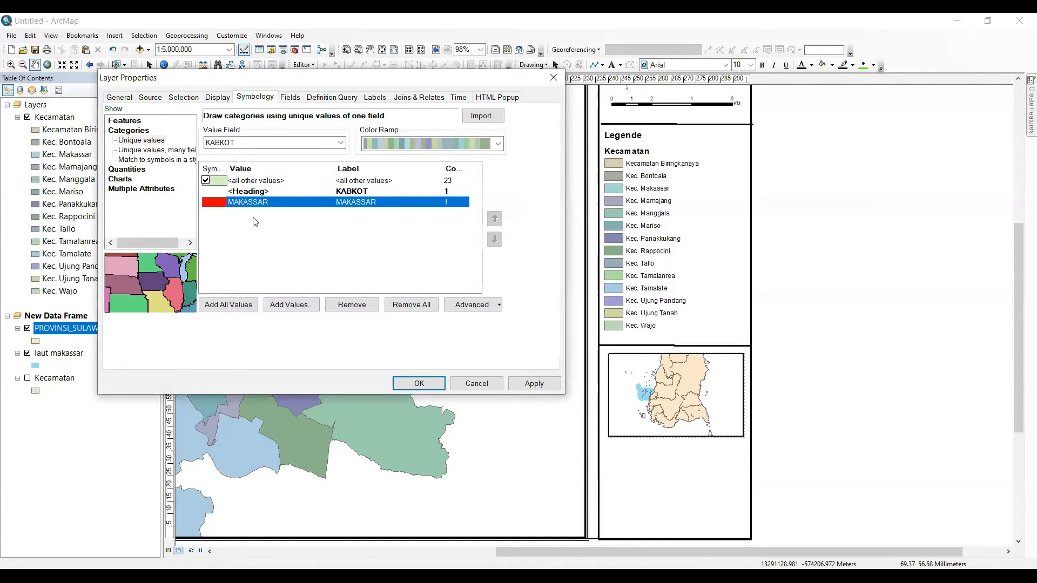
pyautogui.click(419, 384)
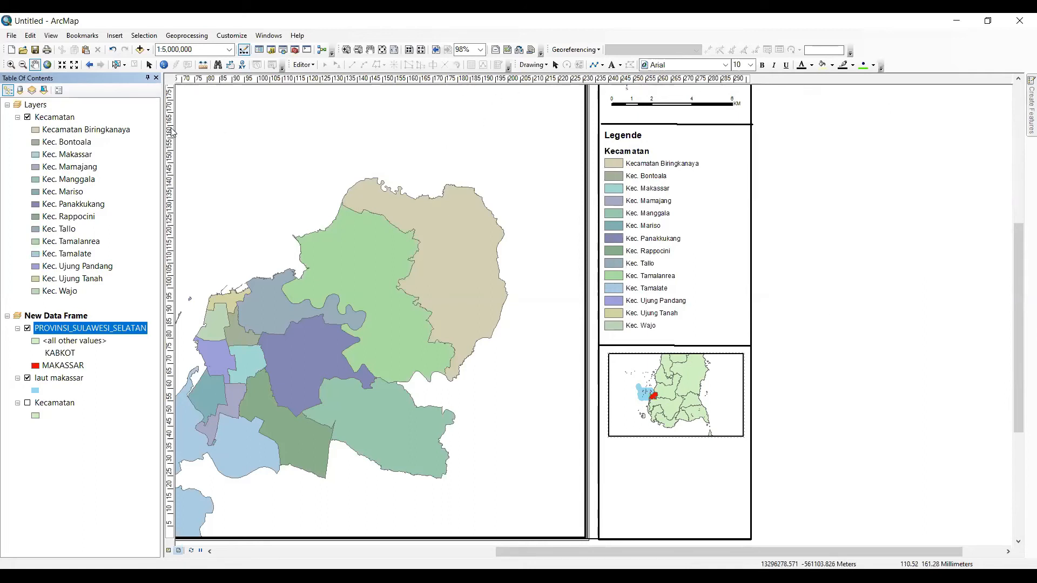
# - Adjust the inset map's position within its frame, keeping southern Sulawesi in view at 1:5,000,000
pyautogui.scroll(1, 697, 409)
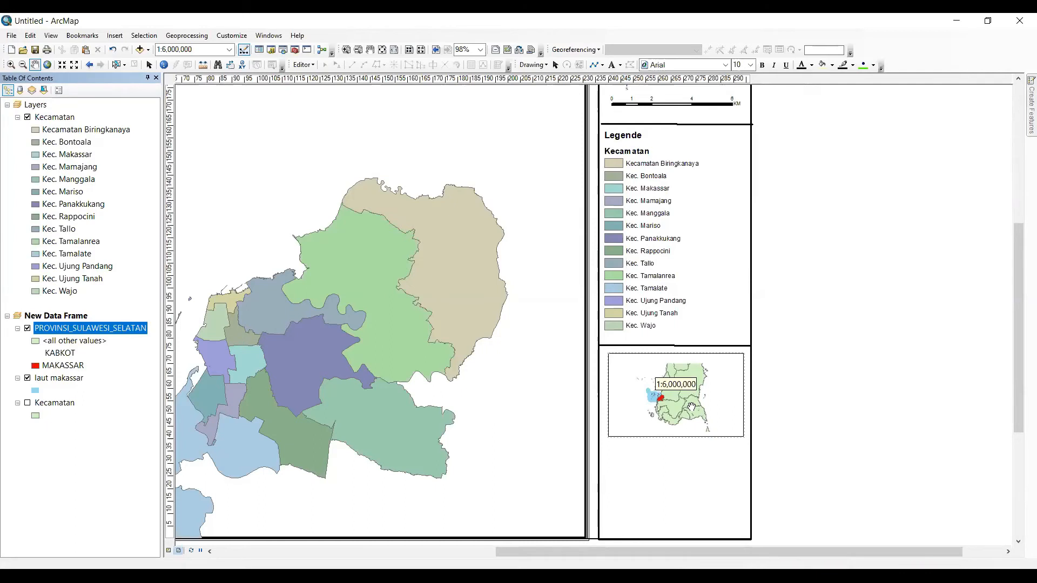
pyautogui.moveTo(693, 403); pyautogui.dragTo(679, 410)
pyautogui.moveTo(675, 414)
pyautogui.mouseDown()
pyautogui.moveTo(679, 405)
pyautogui.moveTo(669, 407)
pyautogui.moveTo(675, 414)
pyautogui.mouseUp()
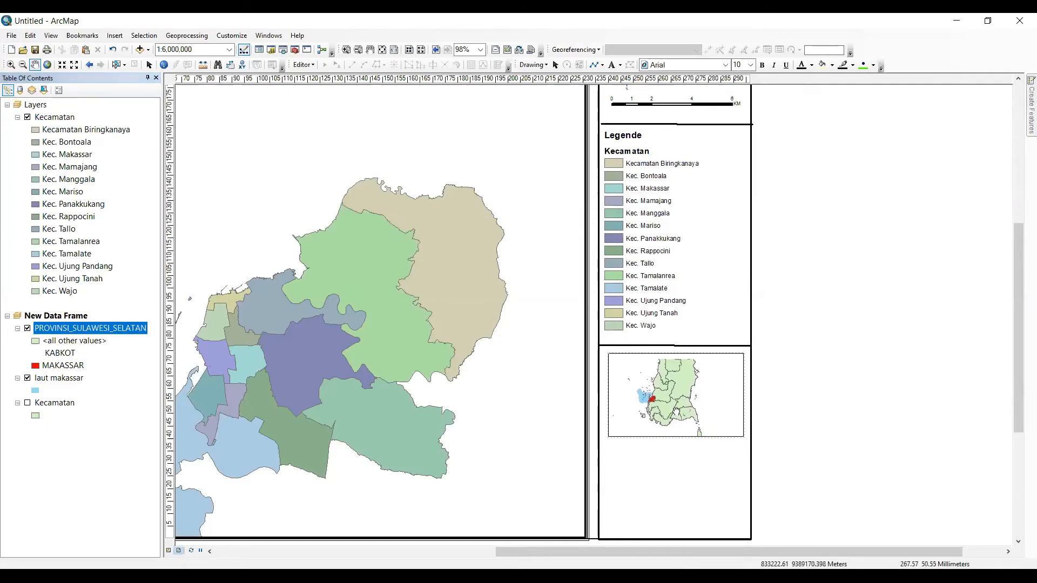
pyautogui.scroll(-1, 670, 419)
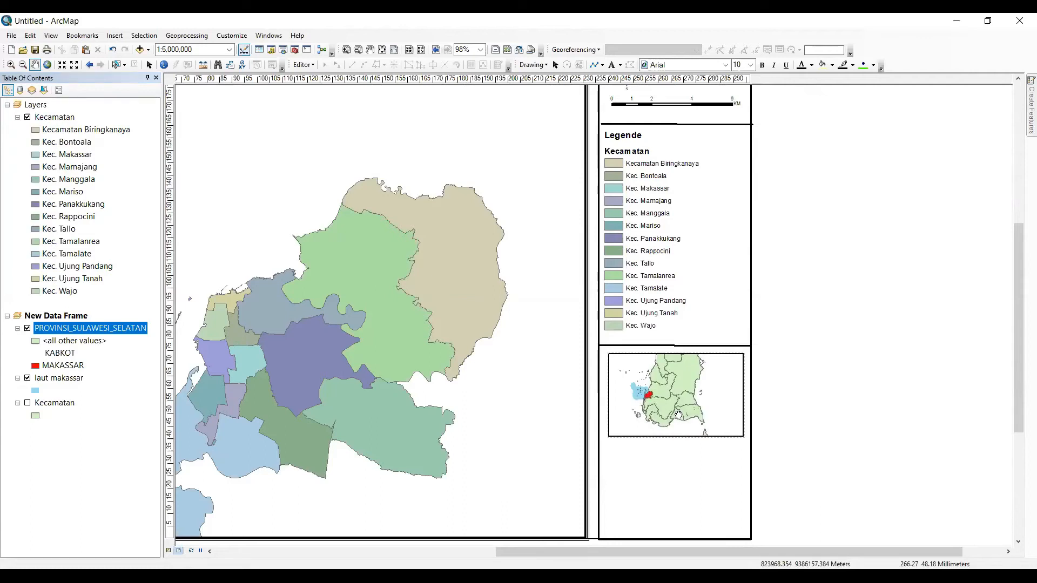
# - Draw a rectangle about 9.7 × 6.5 mm around Makassar in the inset map and set its fill to no color
pyautogui.click(603, 66)
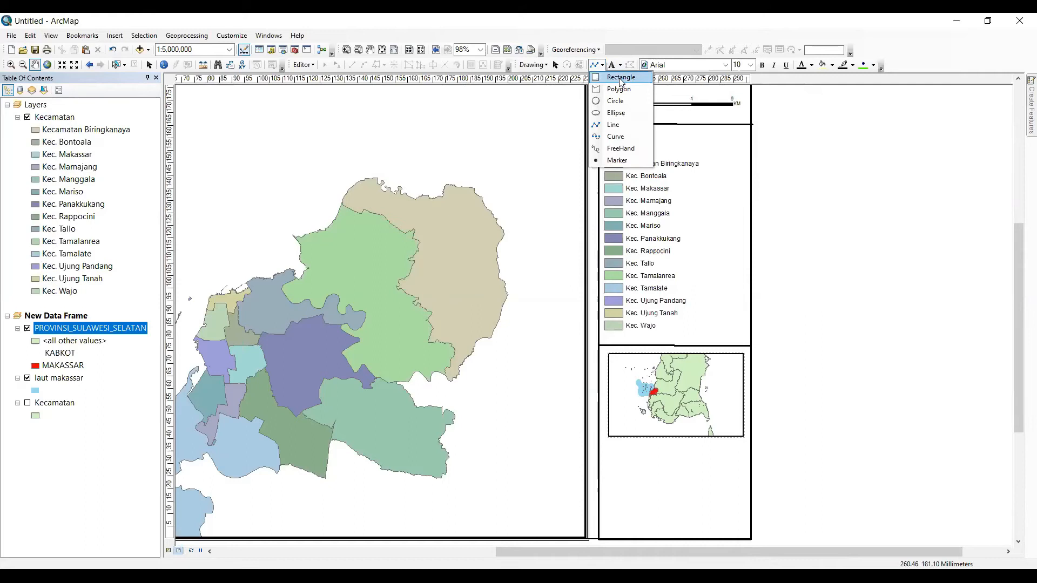
pyautogui.click(622, 78)
pyautogui.click(621, 78)
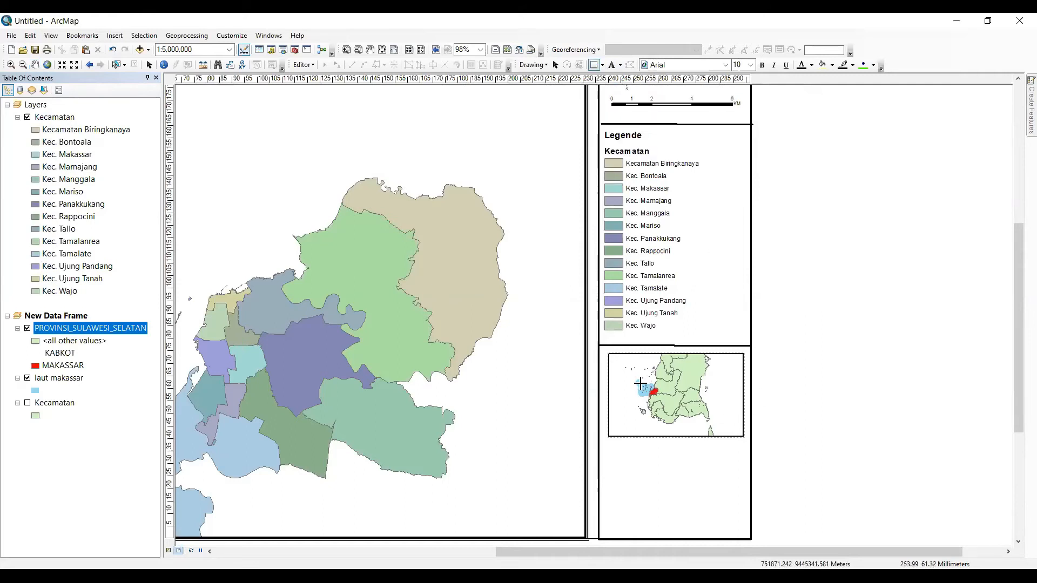
pyautogui.moveTo(641, 383); pyautogui.dragTo(665, 401)
pyautogui.click(833, 66)
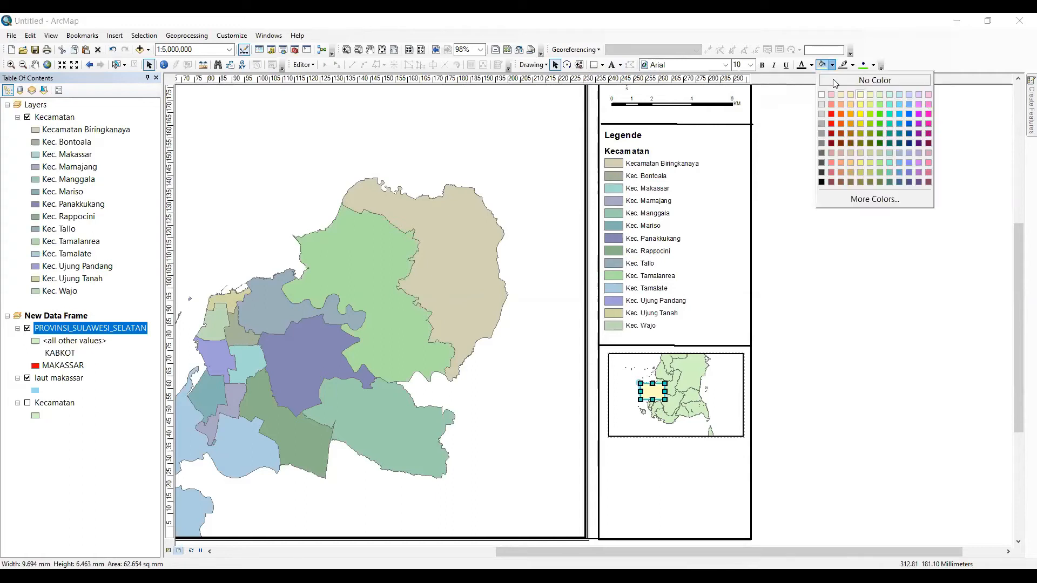
pyautogui.click(835, 81)
# - Try a black fill on the rectangle around Makassar and return its fill to no color
pyautogui.click(833, 65)
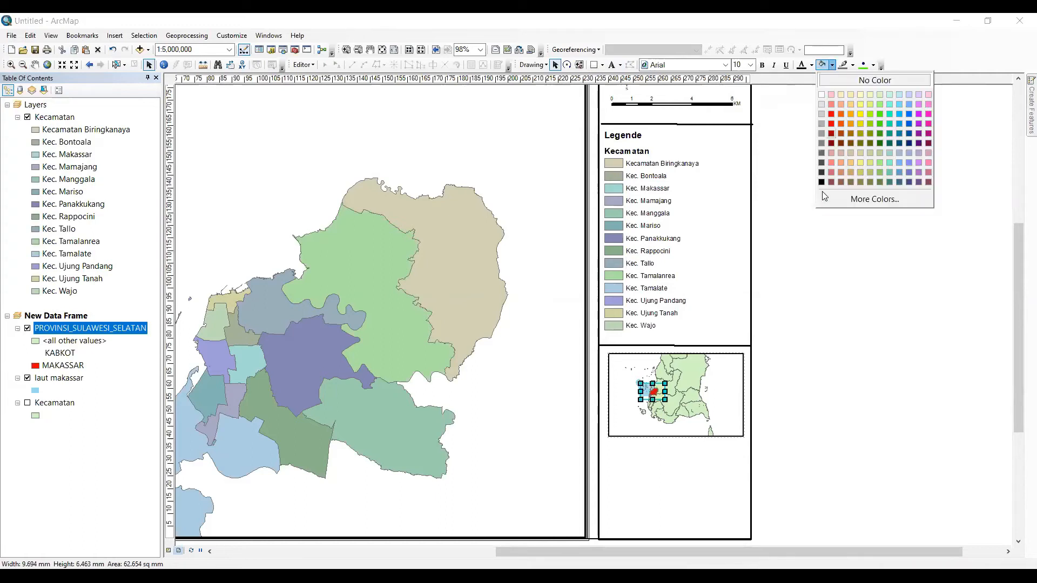
pyautogui.click(821, 182)
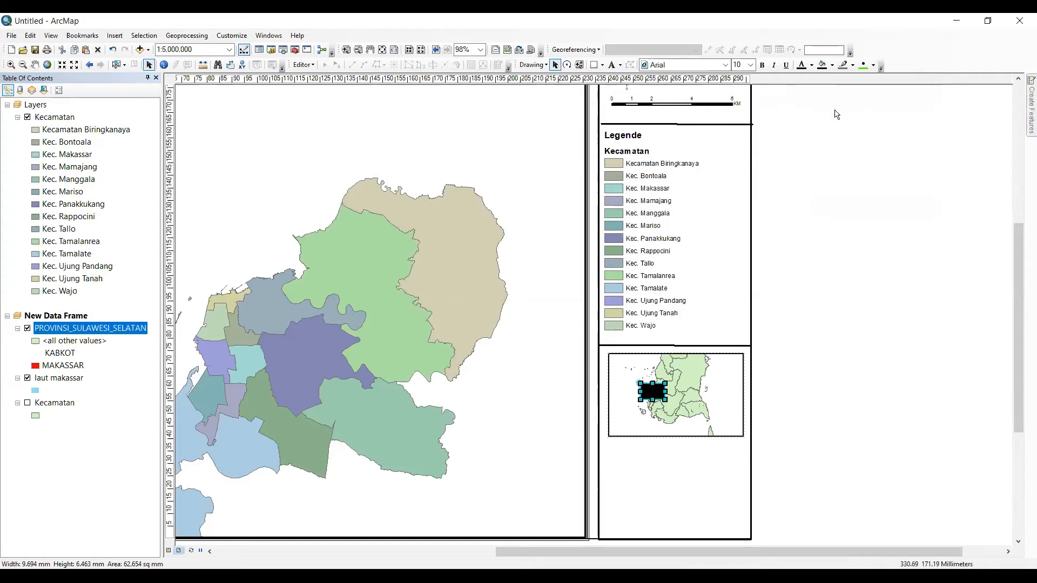
pyautogui.click(833, 65)
pyautogui.click(840, 81)
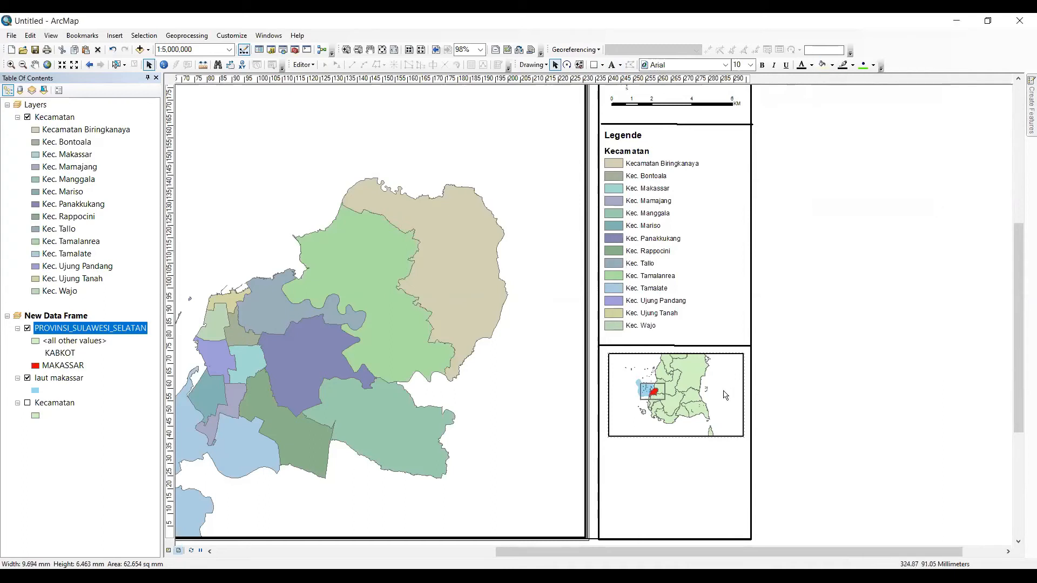
# - Set the outline of the rectangle around Makassar to black with a width of 2
pyautogui.rightClick(658, 395)
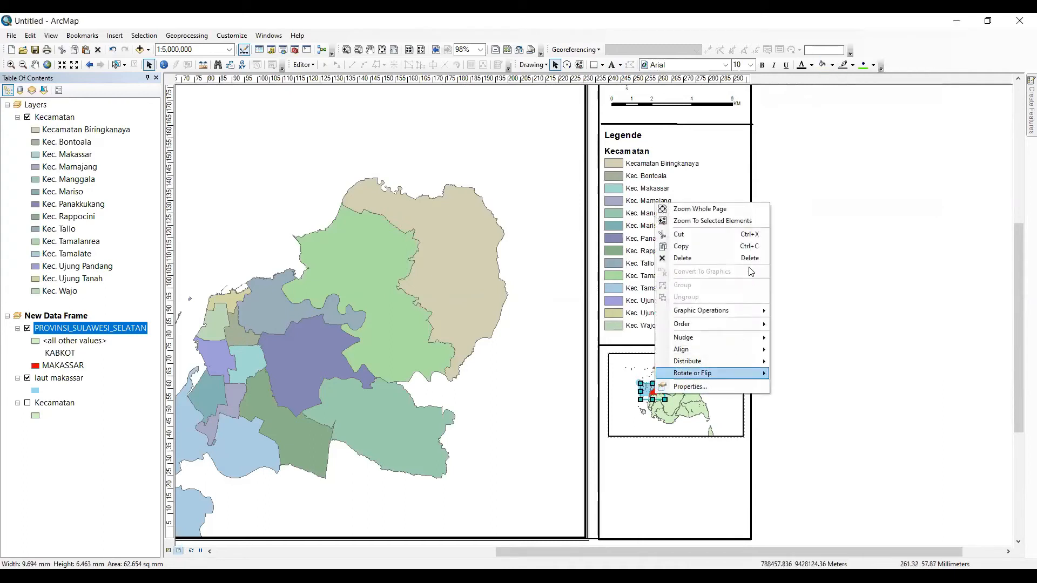
pyautogui.click(721, 386)
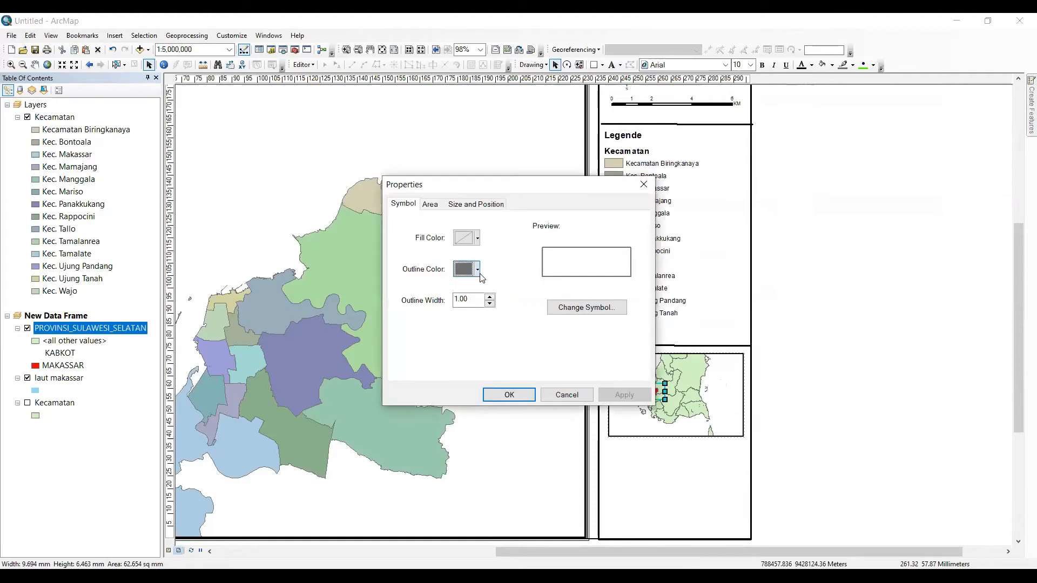
pyautogui.click(458, 389)
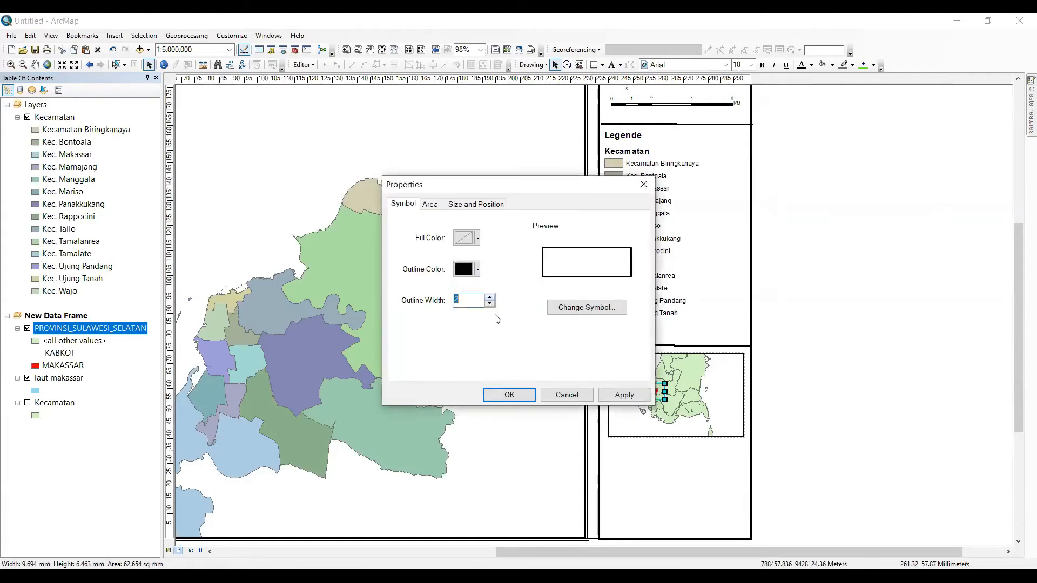
pyautogui.click(496, 395)
# - Shift the inset data frame slightly down and to the left, and realign the black rectangle around Makassar
pyautogui.scroll(3, 721, 458)
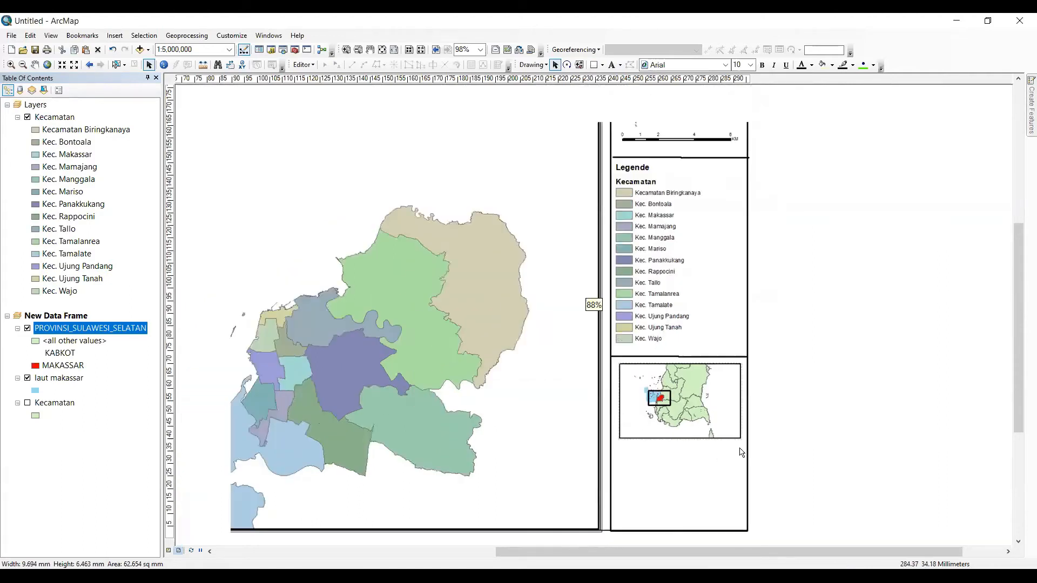
pyautogui.scroll(3, 685, 432)
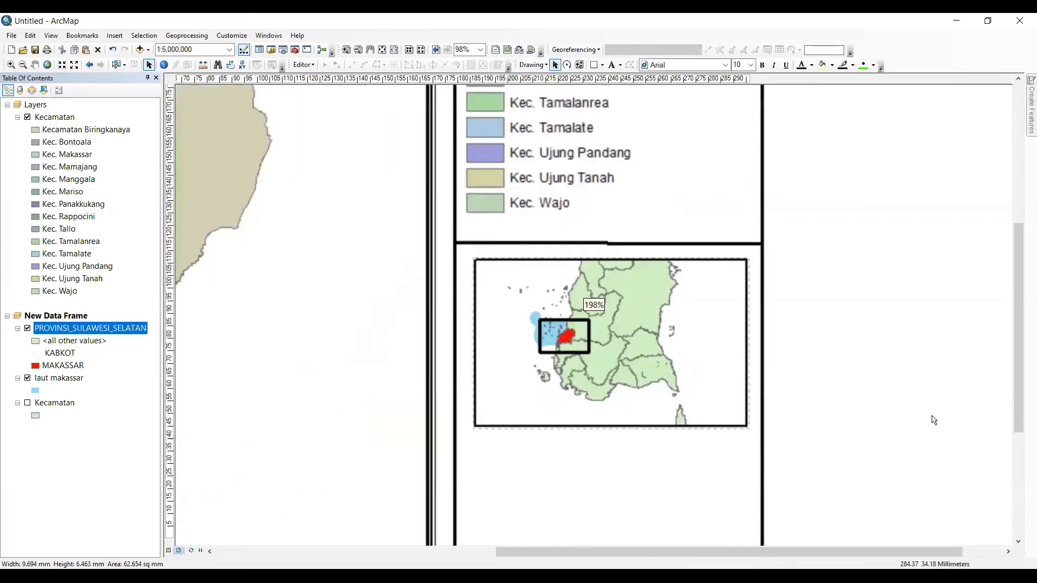
pyautogui.click(725, 427)
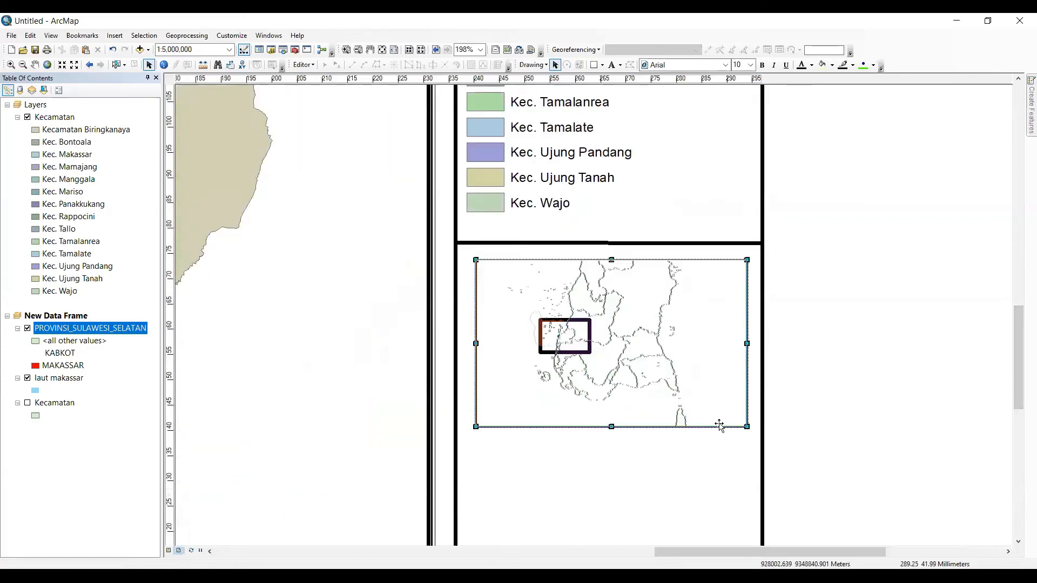
pyautogui.doubleClick(581, 354)
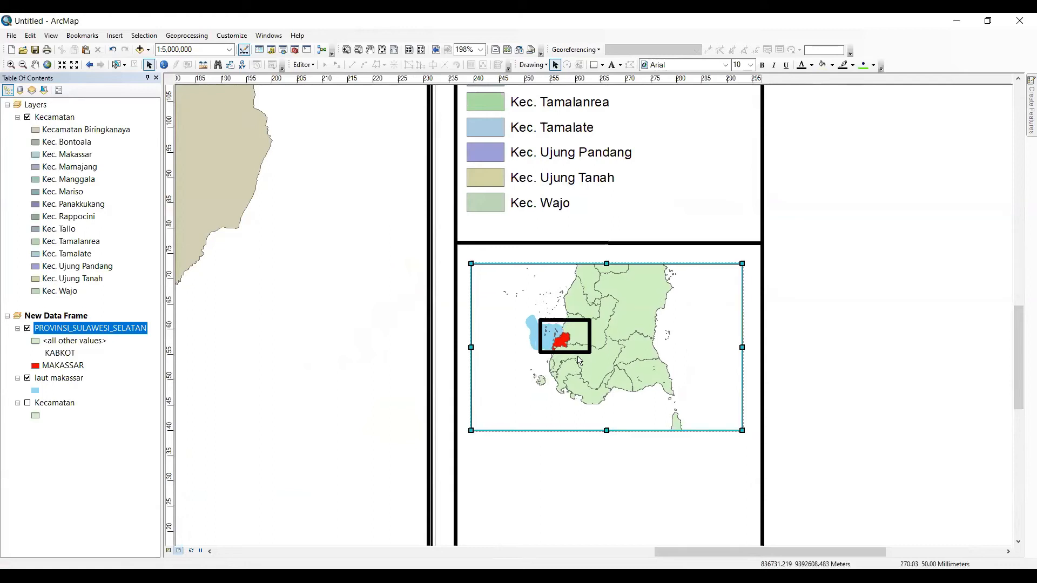
pyautogui.click(581, 349)
pyautogui.moveTo(573, 354); pyautogui.dragTo(577, 351)
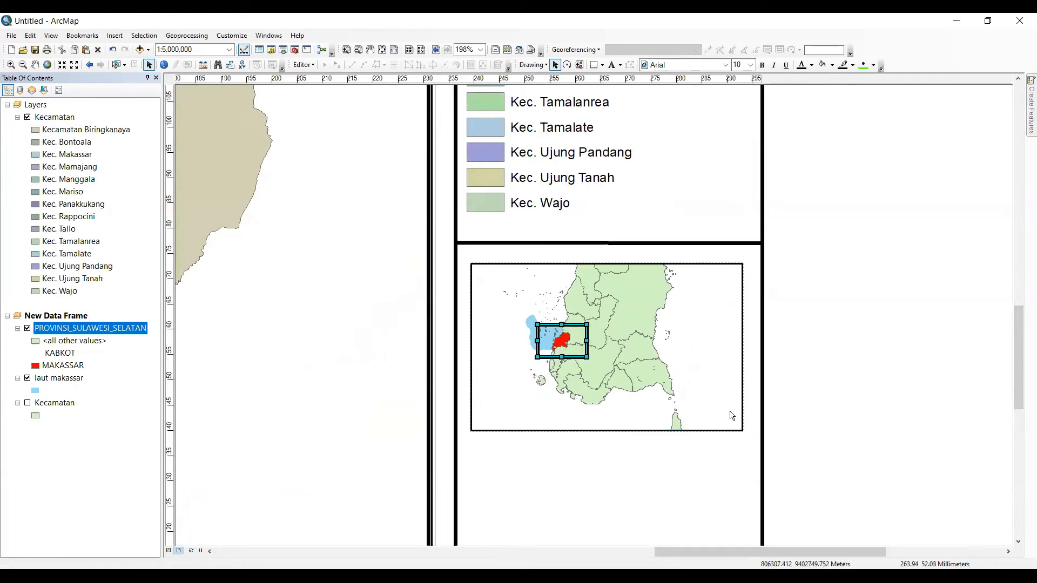
pyautogui.click(497, 396)
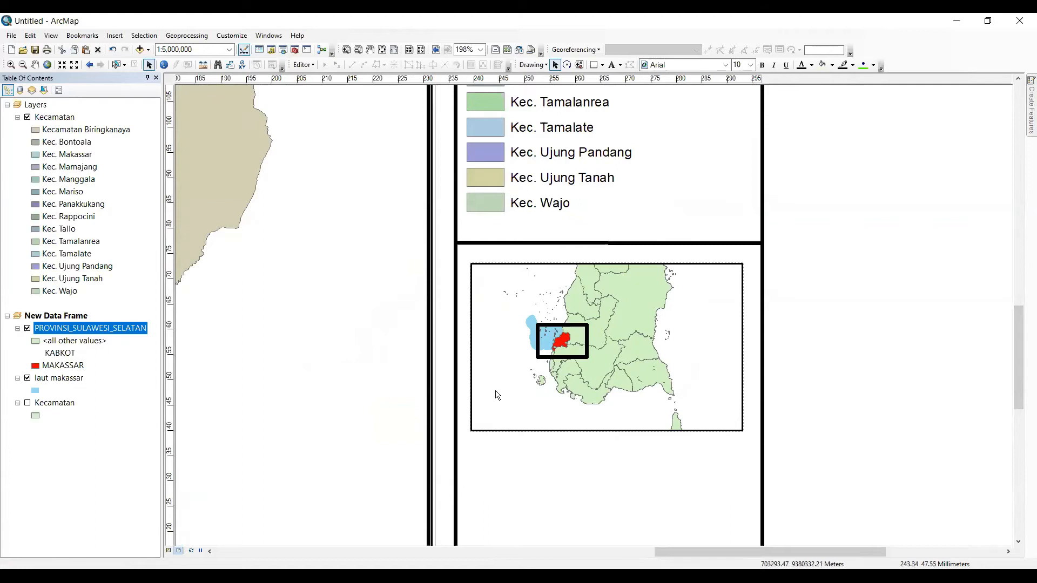
# - Draw a legend rectangle about 5.7 × 3.4 mm just below the inset frame's lower-left corner and fill it red
pyautogui.click(602, 64)
pyautogui.click(619, 79)
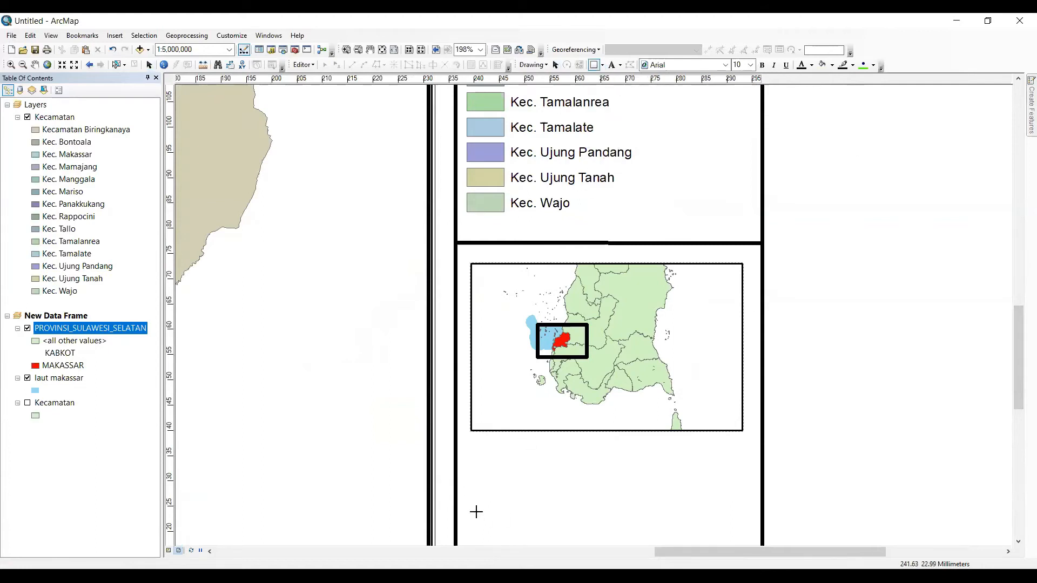
pyautogui.moveTo(472, 443); pyautogui.dragTo(504, 463)
pyautogui.click(831, 65)
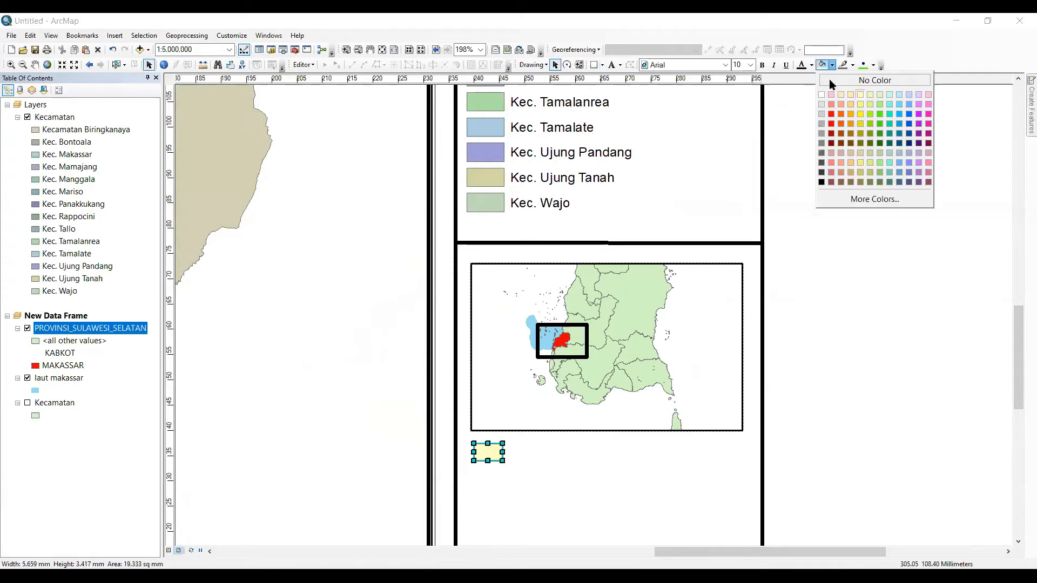
pyautogui.click(834, 124)
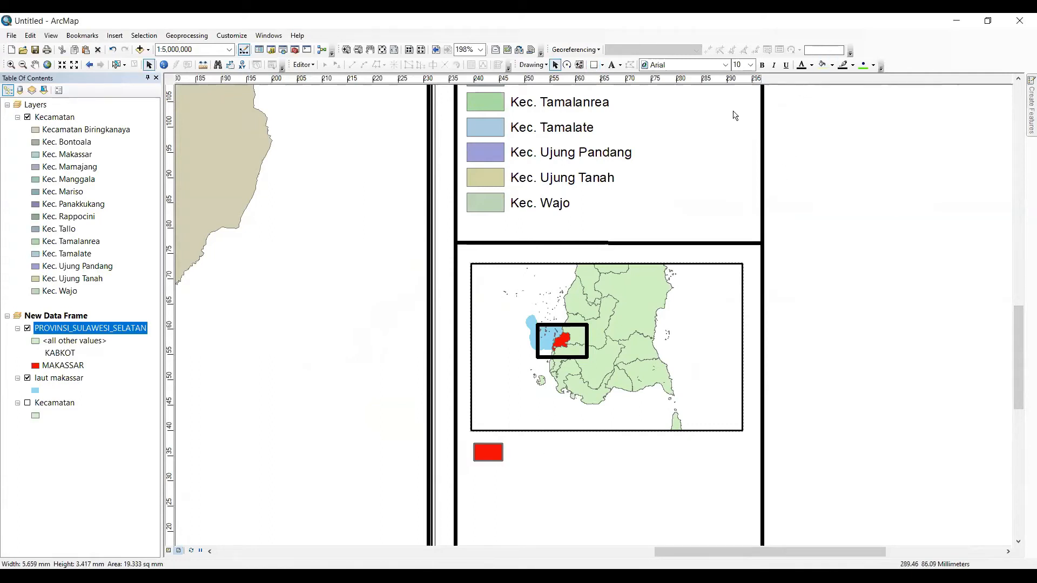
# - Add the text label "Kota Makassar" and place it beside the red legend rectangle below the inset map
pyautogui.click(621, 66)
pyautogui.click(627, 76)
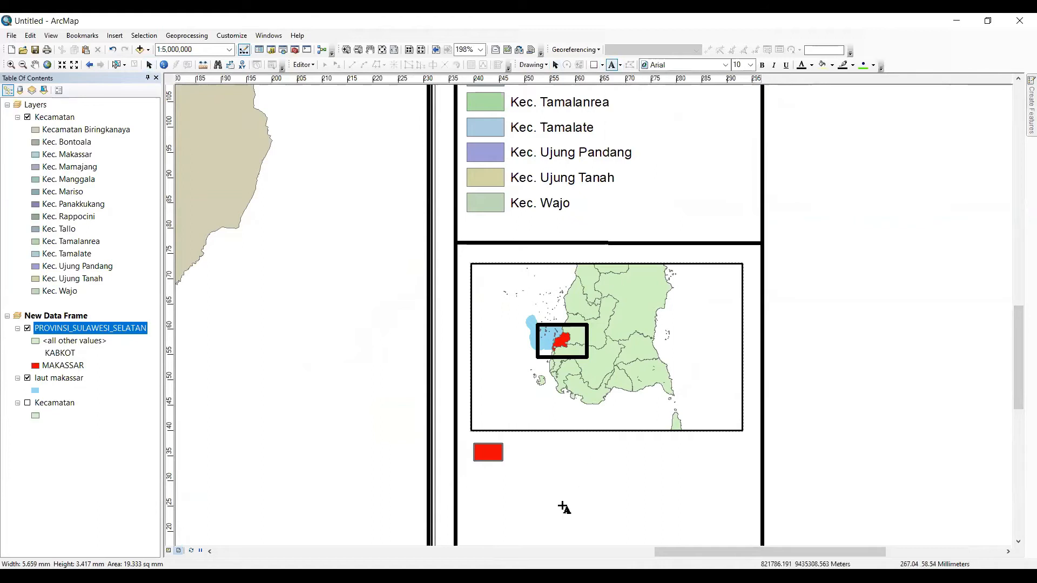
pyautogui.click(515, 448)
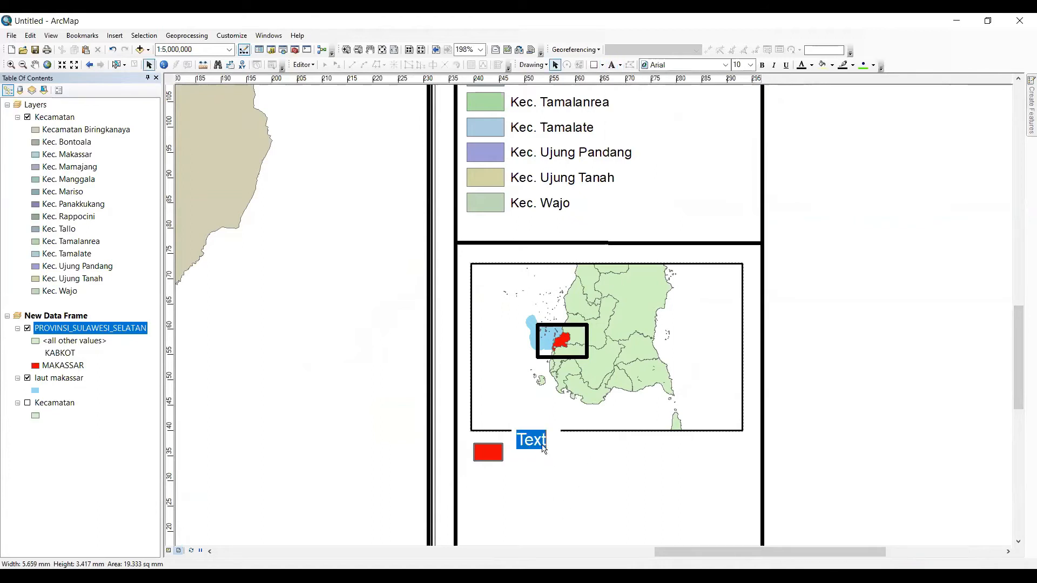
pyautogui.write('Kota Makassar')
pyautogui.press('Return')
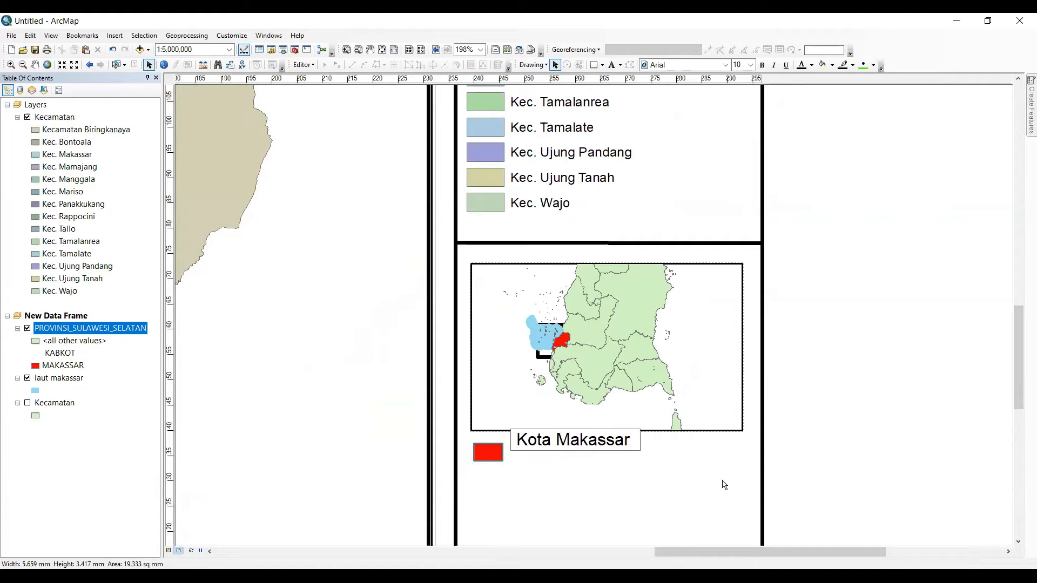
pyautogui.moveTo(601, 442); pyautogui.dragTo(593, 453)
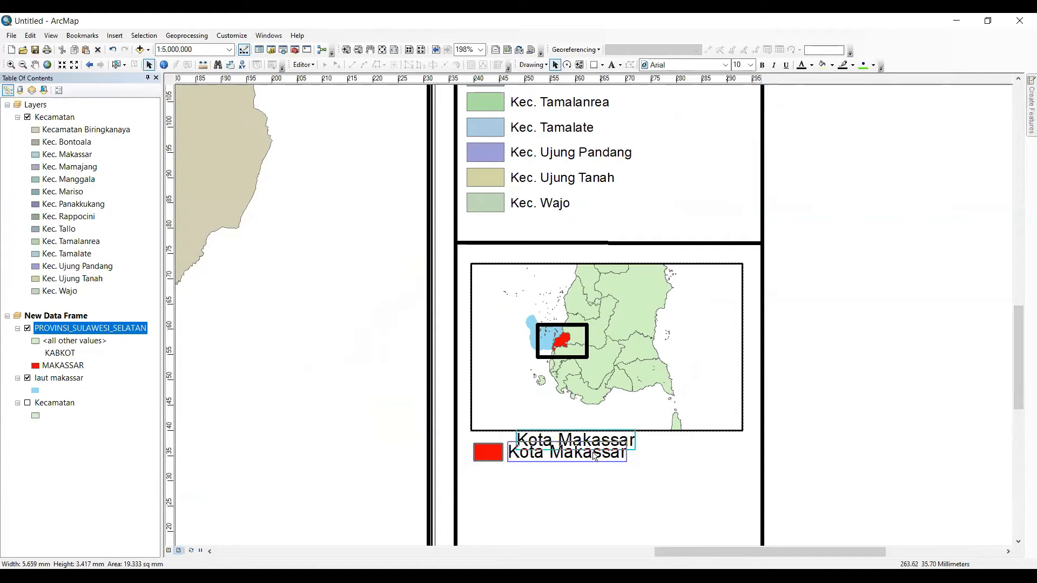
pyautogui.click(770, 433)
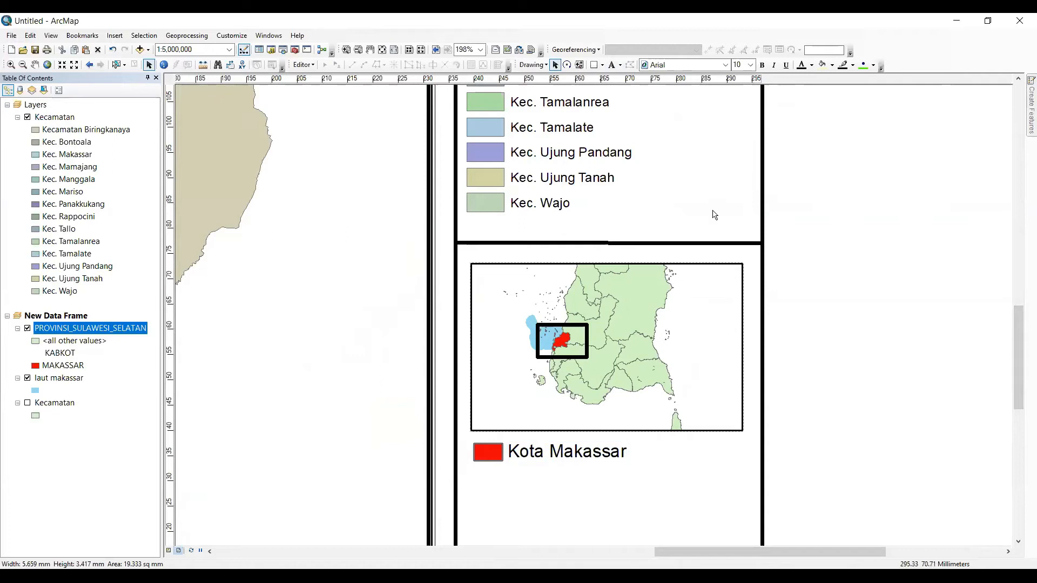
# - Add the bold title "INSET PETA" and center it just above the inset map frame
pyautogui.click(619, 67)
pyautogui.click(639, 475)
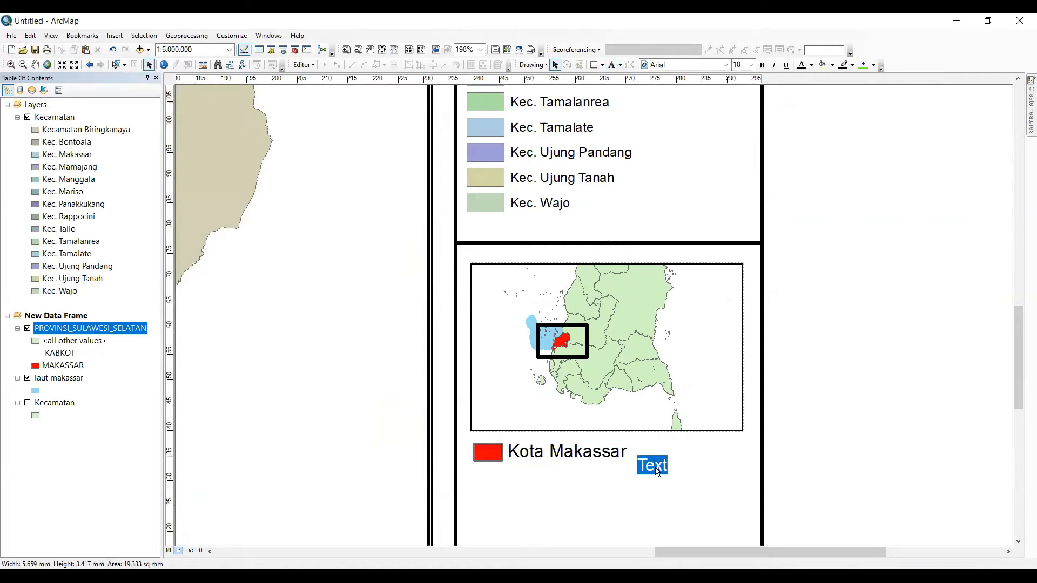
pyautogui.write('INSET PETA')
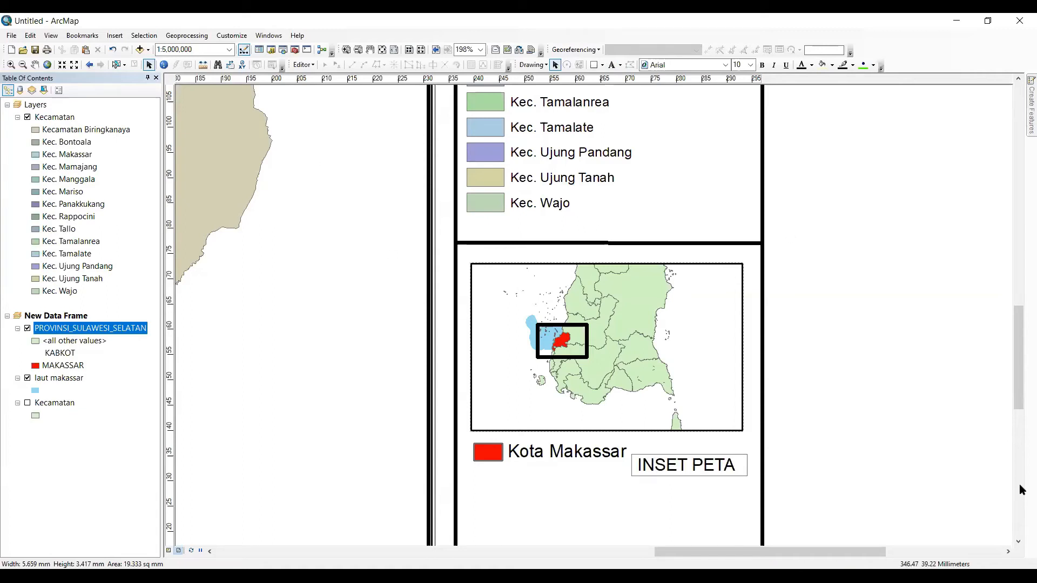
pyautogui.press('Return')
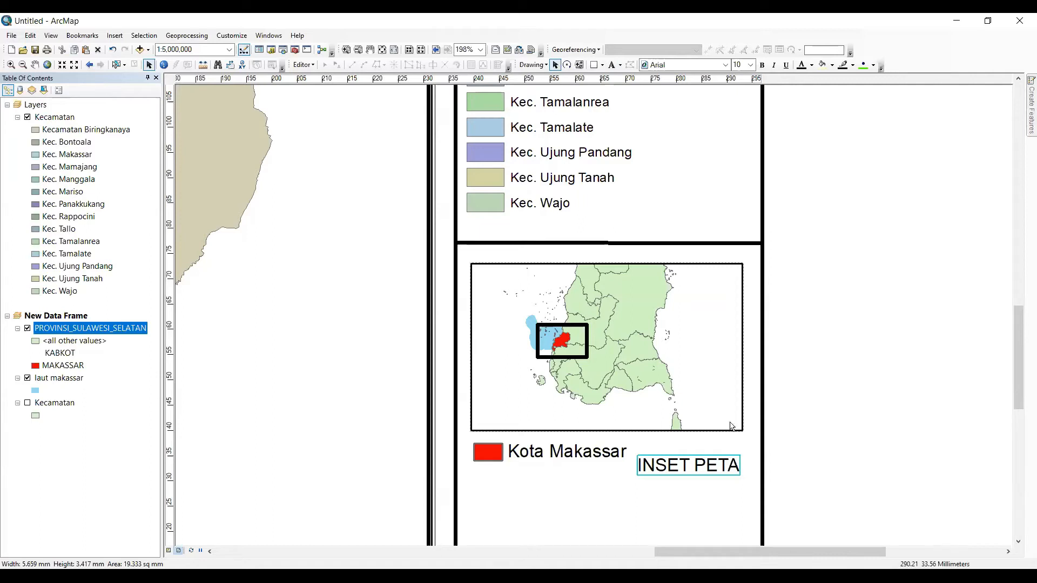
pyautogui.click(762, 65)
pyautogui.moveTo(695, 466); pyautogui.dragTo(622, 252)
# - Shift the inset frame, its black rectangle, red swatch and label slightly down together, and nudge the INSET PETA title down too
pyautogui.click(586, 354)
pyautogui.keyDown('shift'); pyautogui.click(586, 353); pyautogui.keyUp('shift')
pyautogui.keyDown('shift'); pyautogui.click(541, 452); pyautogui.keyUp('shift')
pyautogui.keyDown('shift'); pyautogui.click(488, 452); pyautogui.keyUp('shift')
pyautogui.moveTo(555, 407); pyautogui.dragTo(555, 413)
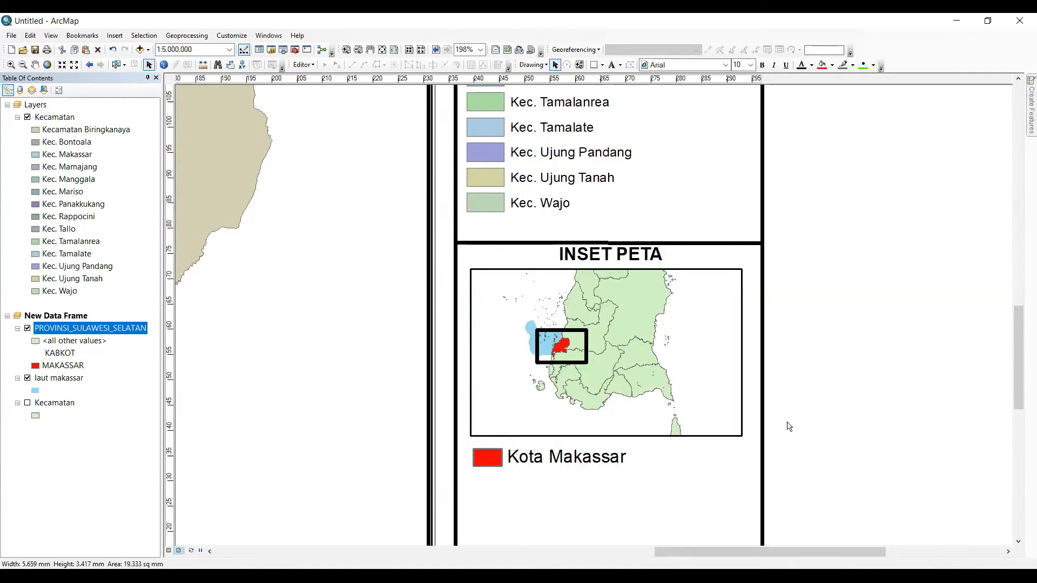
pyautogui.click(626, 258)
pyautogui.moveTo(627, 260); pyautogui.dragTo(627, 263)
pyautogui.click(890, 353)
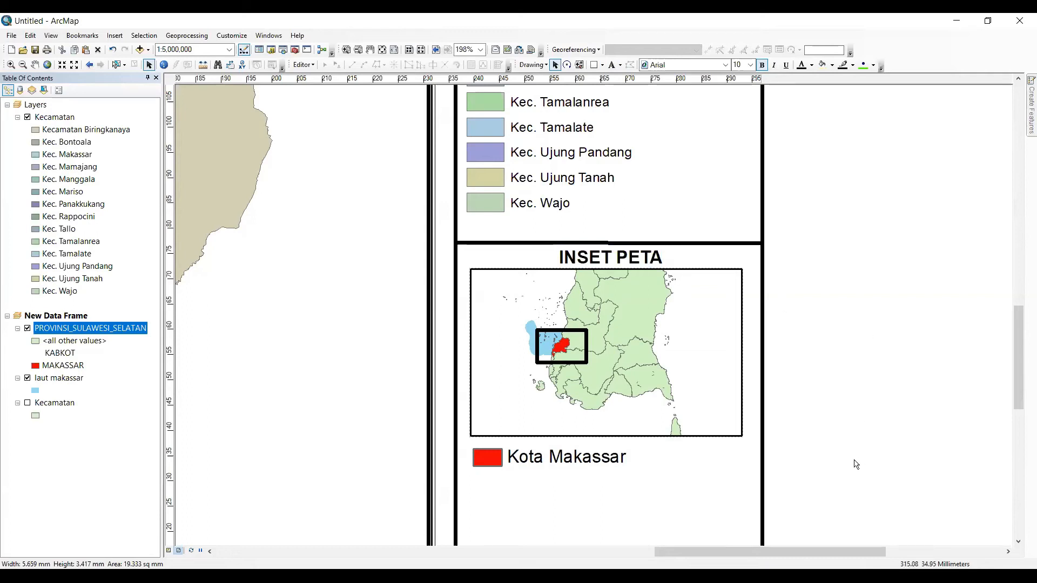
# - Copy the horizontal divider line above the INSET PETA title and place the copy below the Kota Makassar legend entry
pyautogui.scroll(-5, 856, 464)
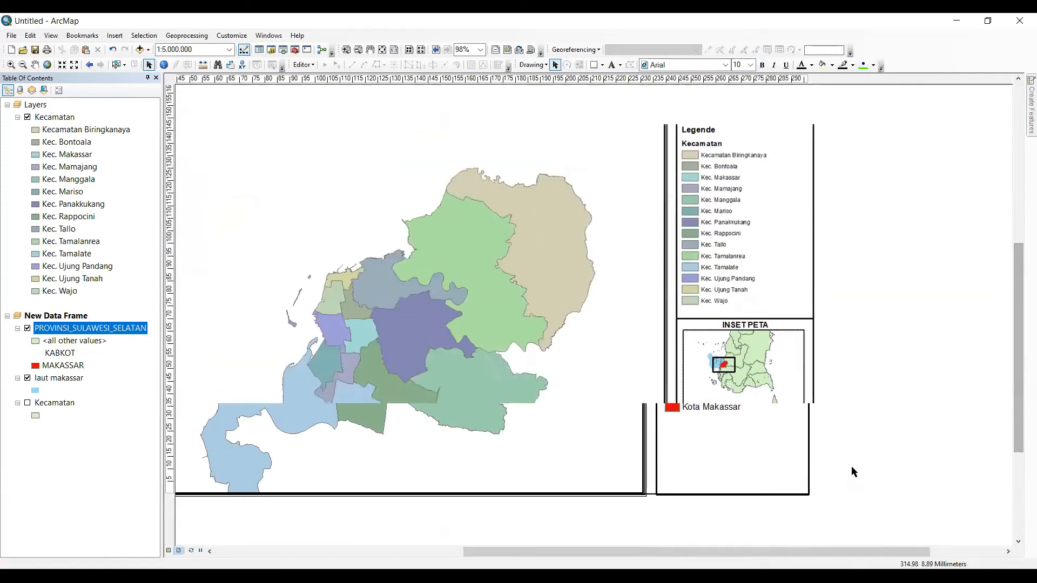
pyautogui.scroll(-2, 1018, 387)
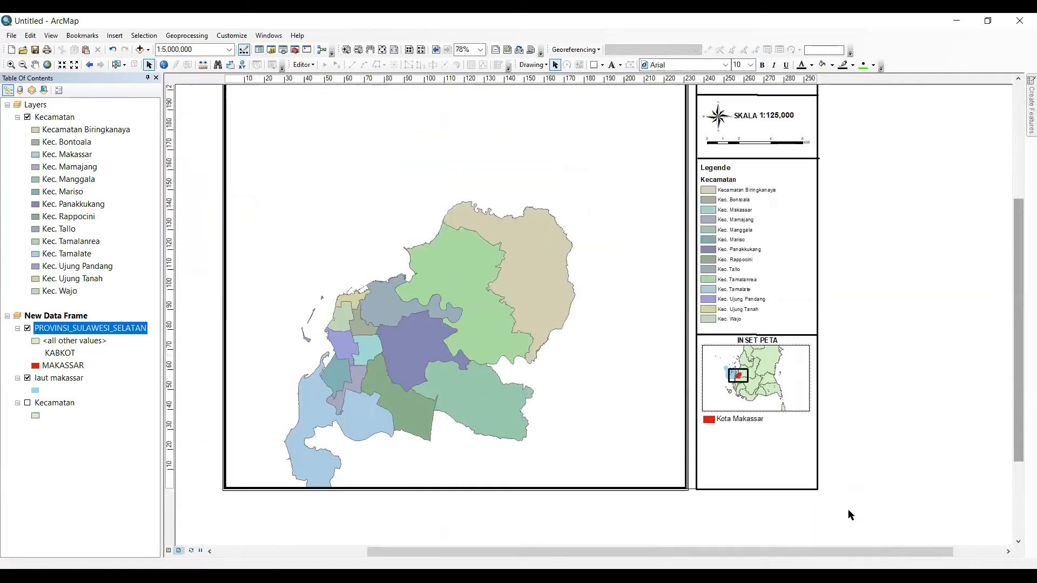
pyautogui.scroll(1, 847, 508)
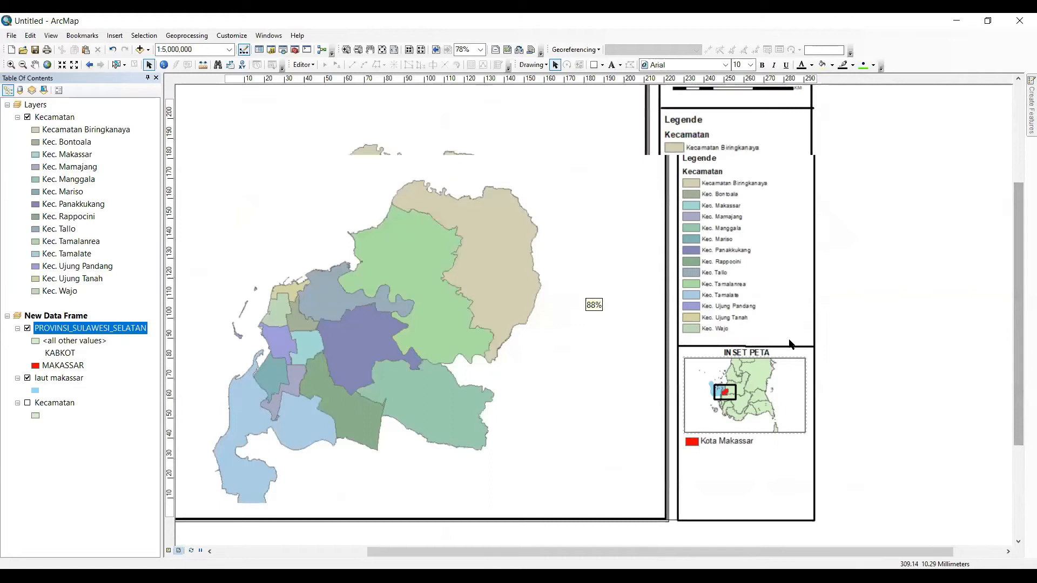
pyautogui.scroll(1, 792, 330)
pyautogui.click(793, 328)
pyautogui.hotkey('ctrl', 'c')
pyautogui.hotkey('ctrl', 'v')
pyautogui.moveTo(796, 346); pyautogui.dragTo(783, 455)
pyautogui.click(840, 480)
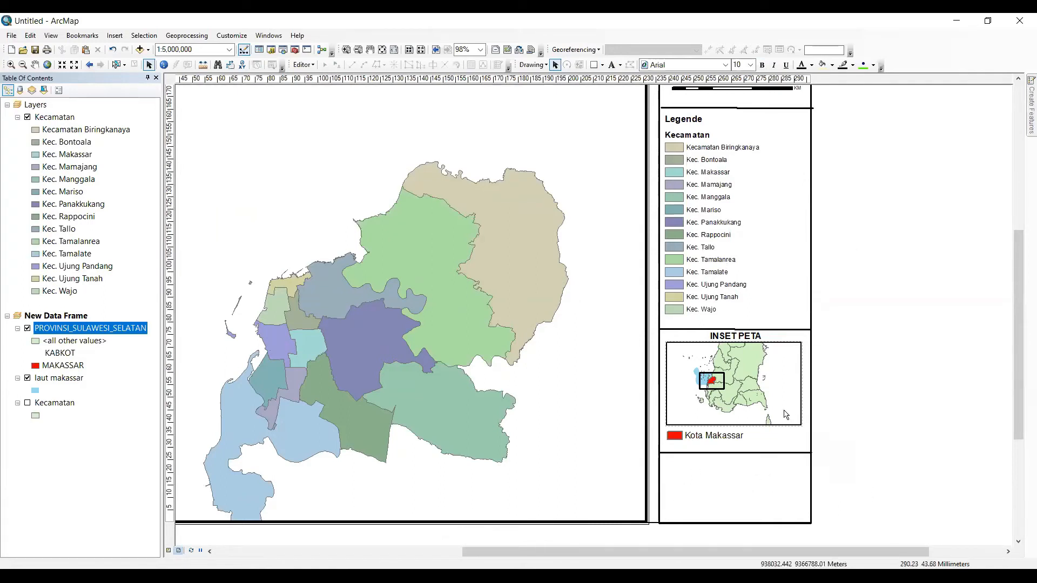
# - Pan the Makassar district map within its main data frame so that all districts lie inside the border
pyautogui.scroll(1, 832, 479)
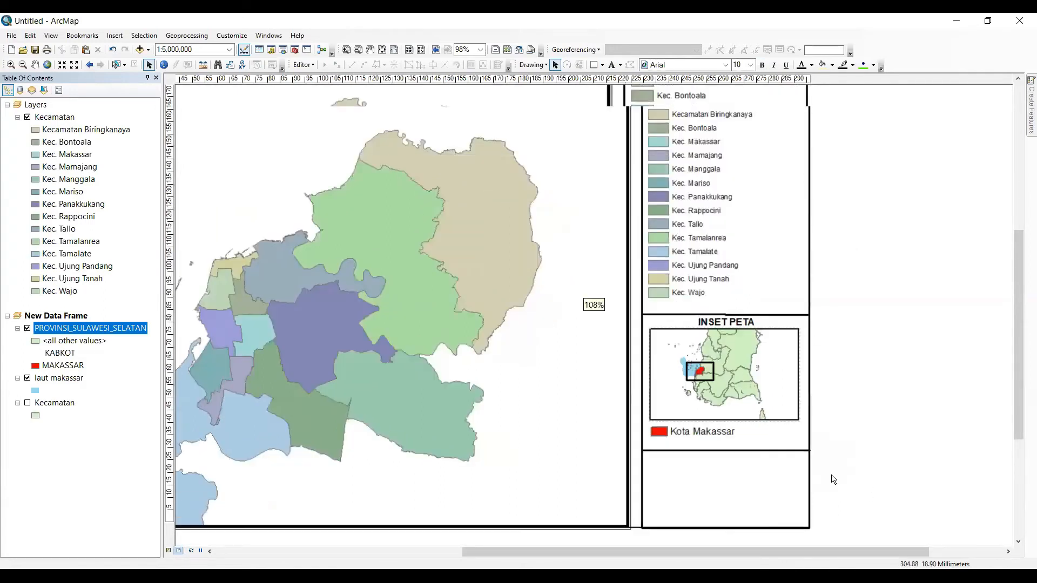
pyautogui.scroll(-4, 834, 479)
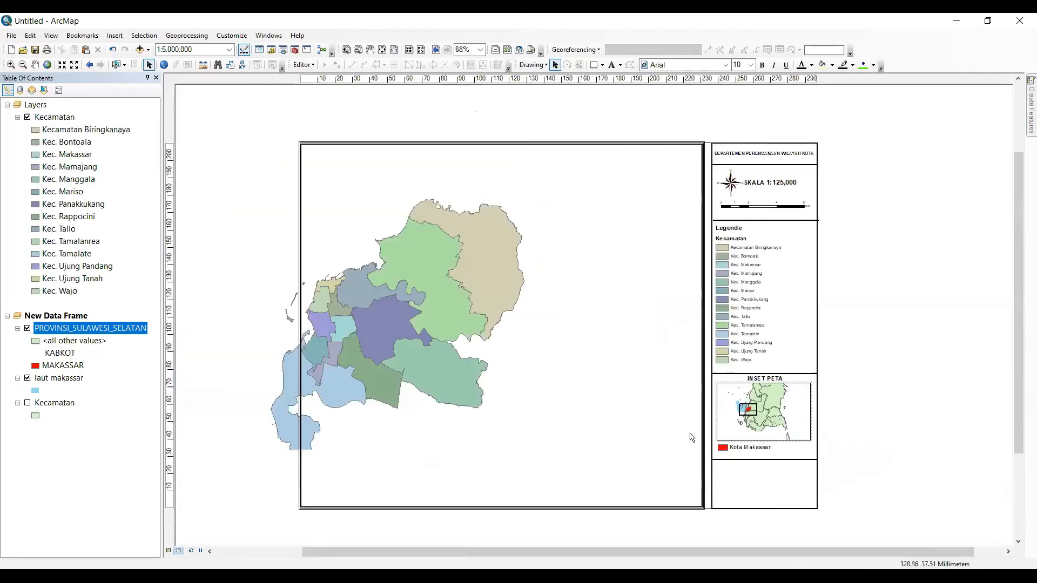
pyautogui.click(35, 64)
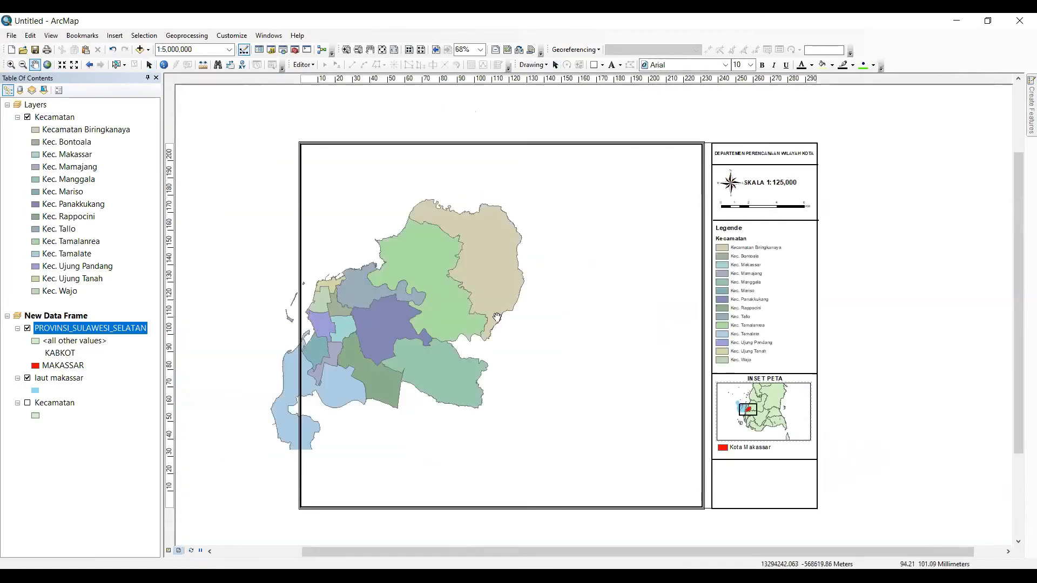
pyautogui.click(426, 274)
pyautogui.click(149, 65)
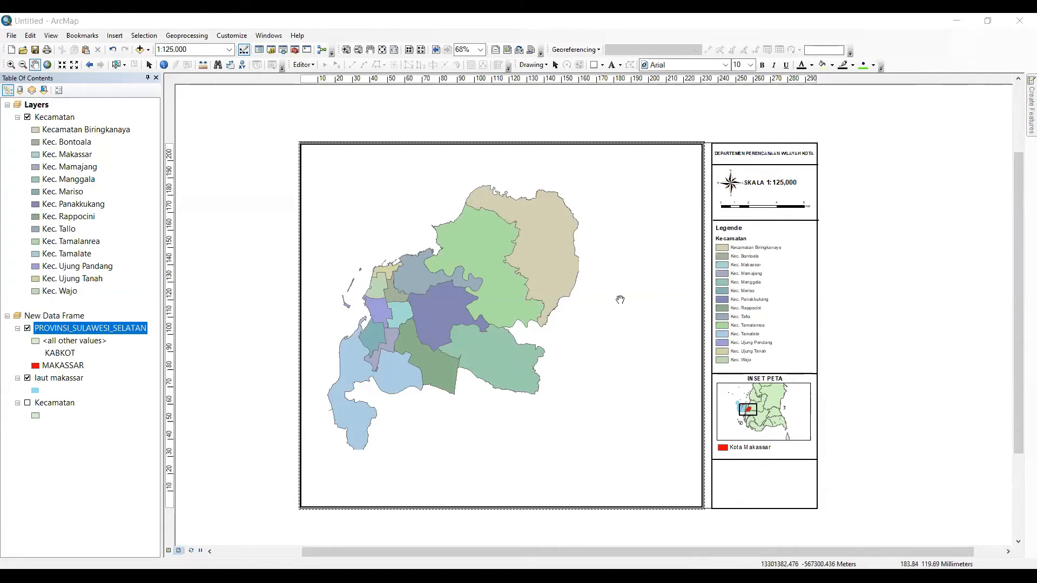
pyautogui.moveTo(620, 300); pyautogui.dragTo(623, 299)
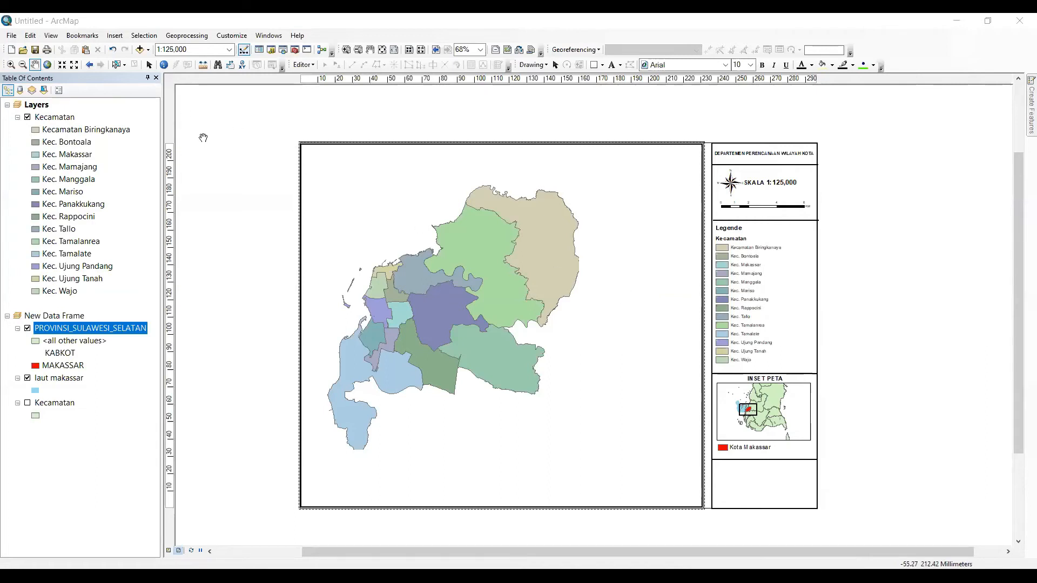
pyautogui.moveTo(206, 125); pyautogui.dragTo(207, 125)
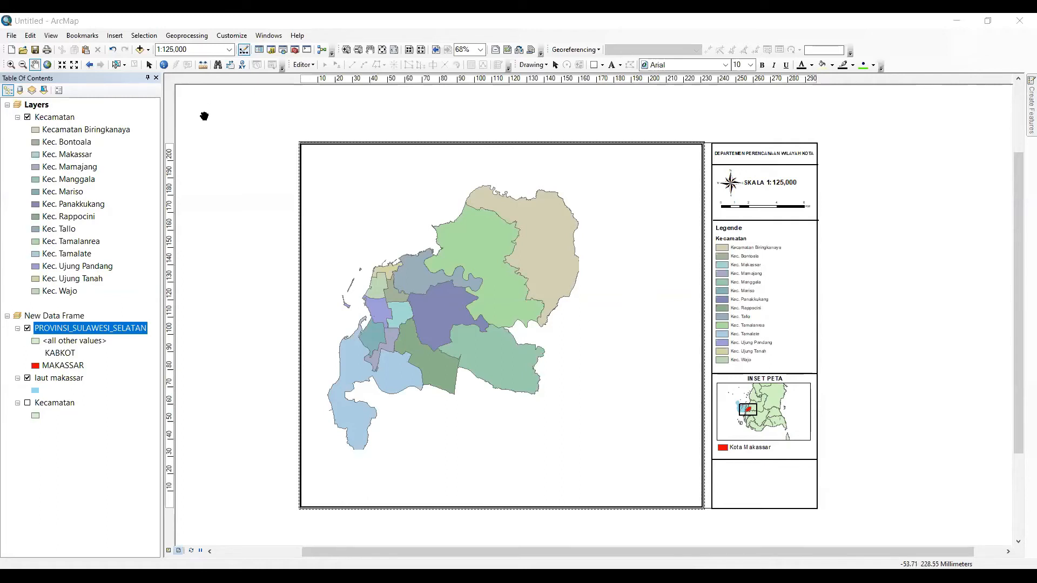
# - Open the main map frame's data frame properties and show its reference grid settings
pyautogui.click(149, 65)
pyautogui.click(651, 259)
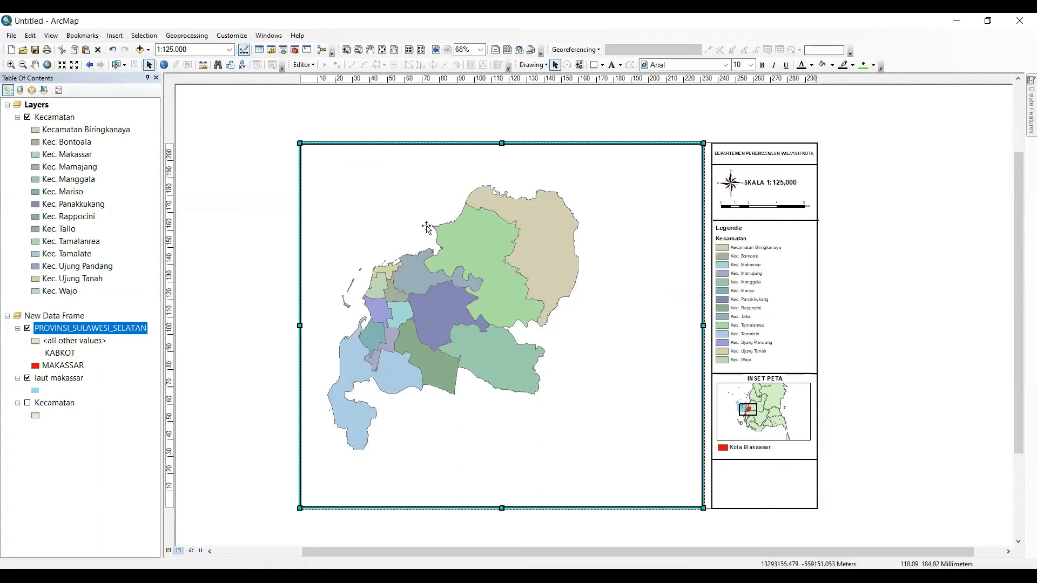
pyautogui.rightClick(626, 252)
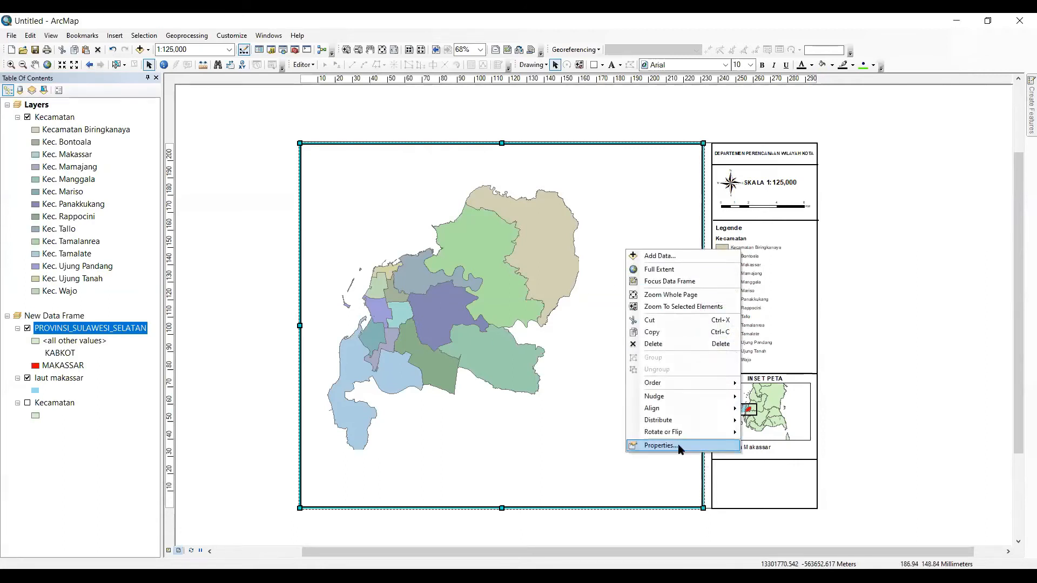
pyautogui.click(660, 446)
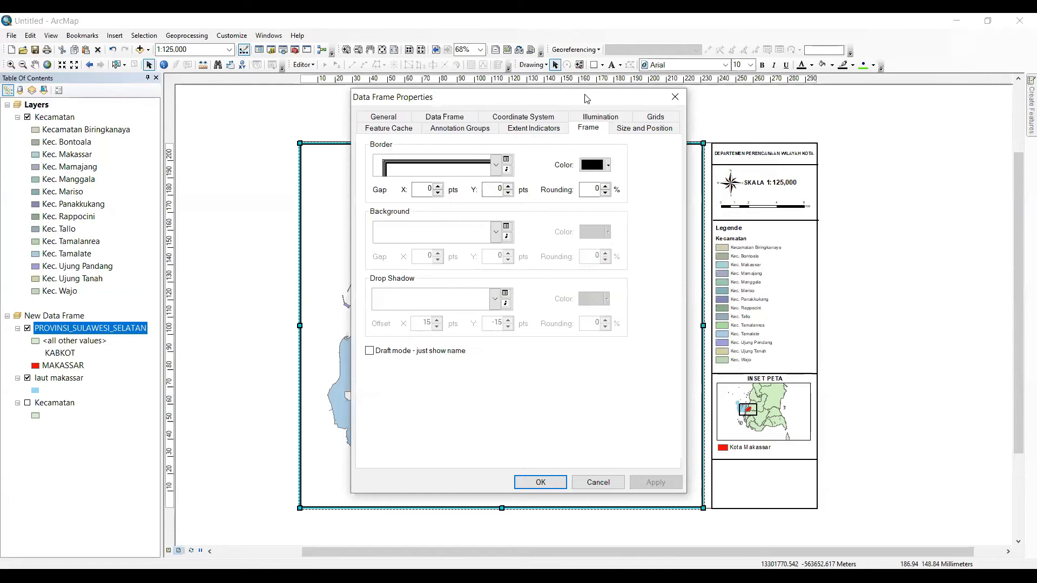
pyautogui.moveTo(587, 99); pyautogui.dragTo(304, 91)
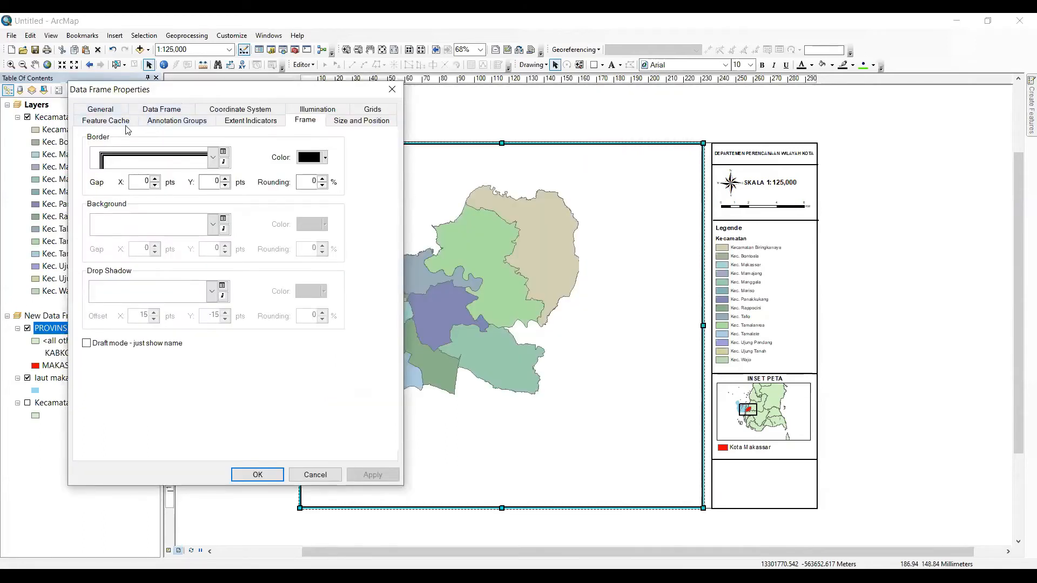
pyautogui.click(366, 112)
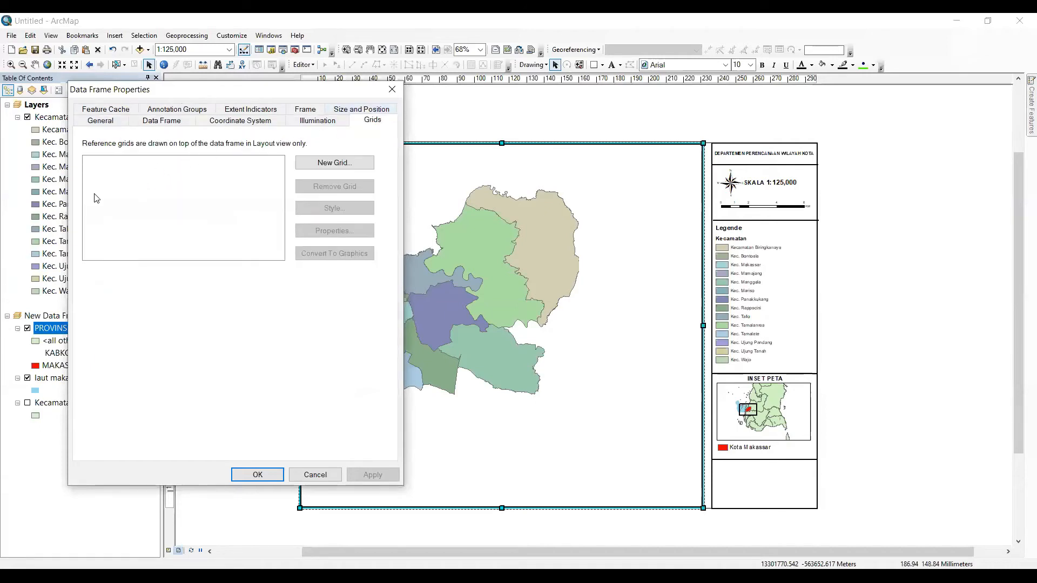
pyautogui.click(311, 165)
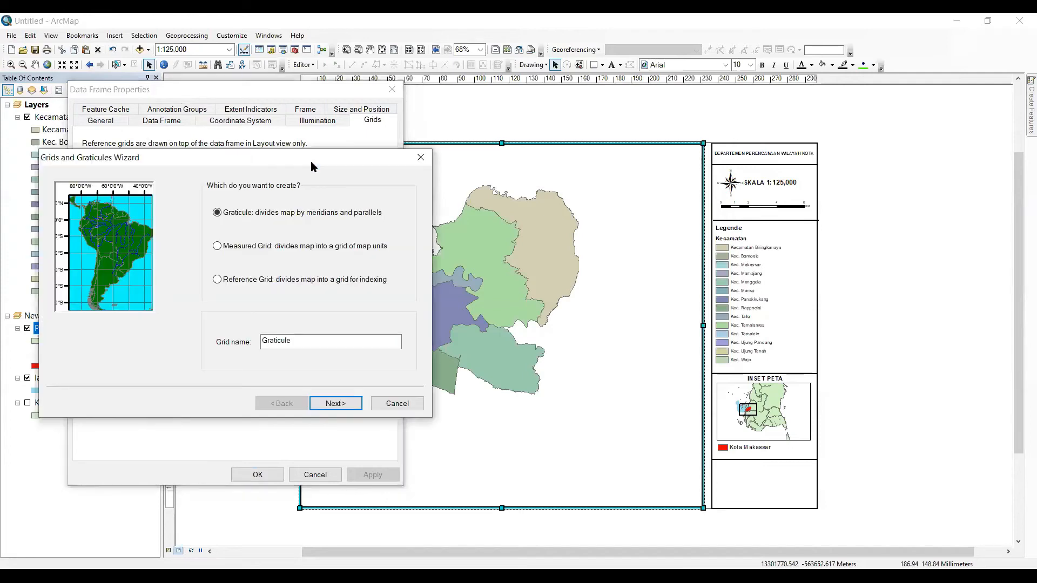
pyautogui.moveTo(311, 163); pyautogui.dragTo(314, 149)
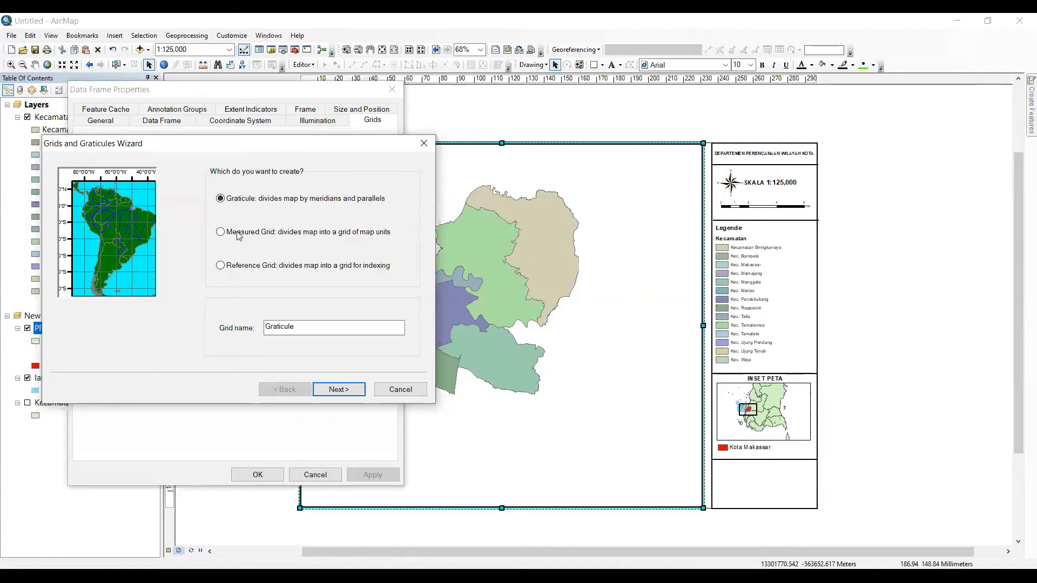
pyautogui.click(279, 234)
pyautogui.click(341, 391)
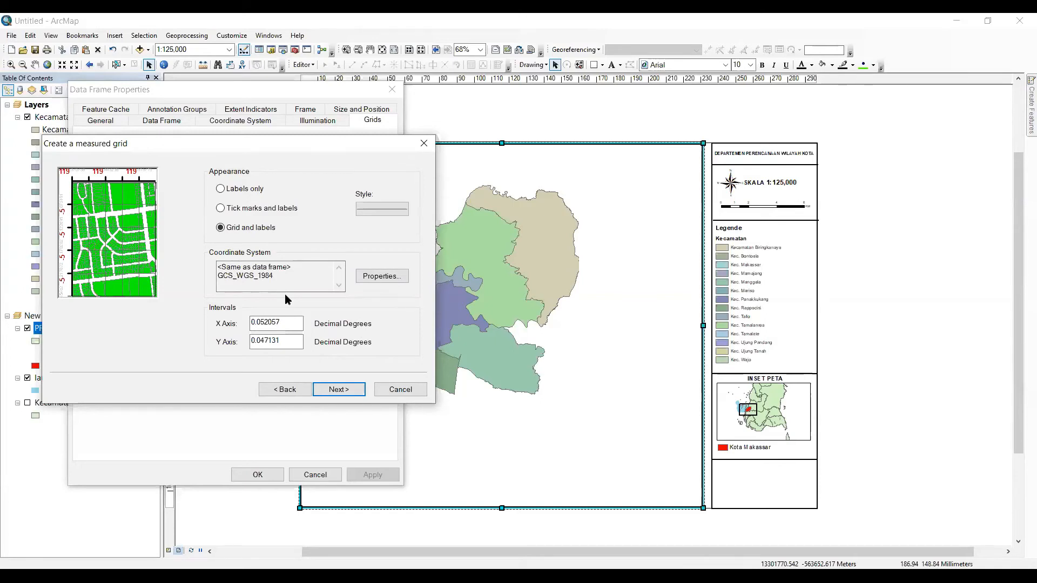
pyautogui.click(393, 390)
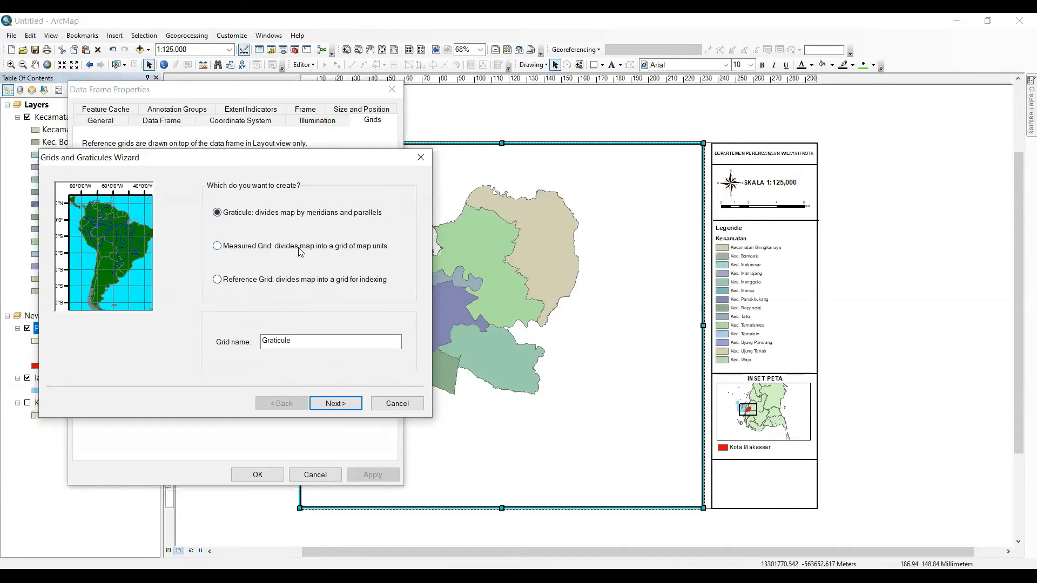
# - Create a graticule with lines and labels at 30-second intervals and a simple edge border, and apply it to the main map frame
pyautogui.click(300, 250)
pyautogui.click(301, 222)
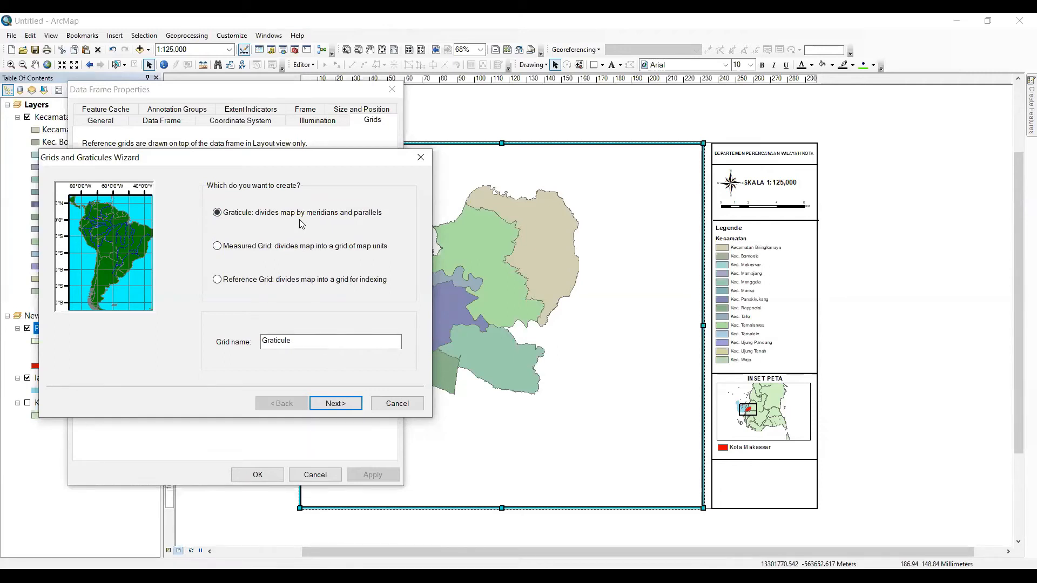
pyautogui.click(335, 403)
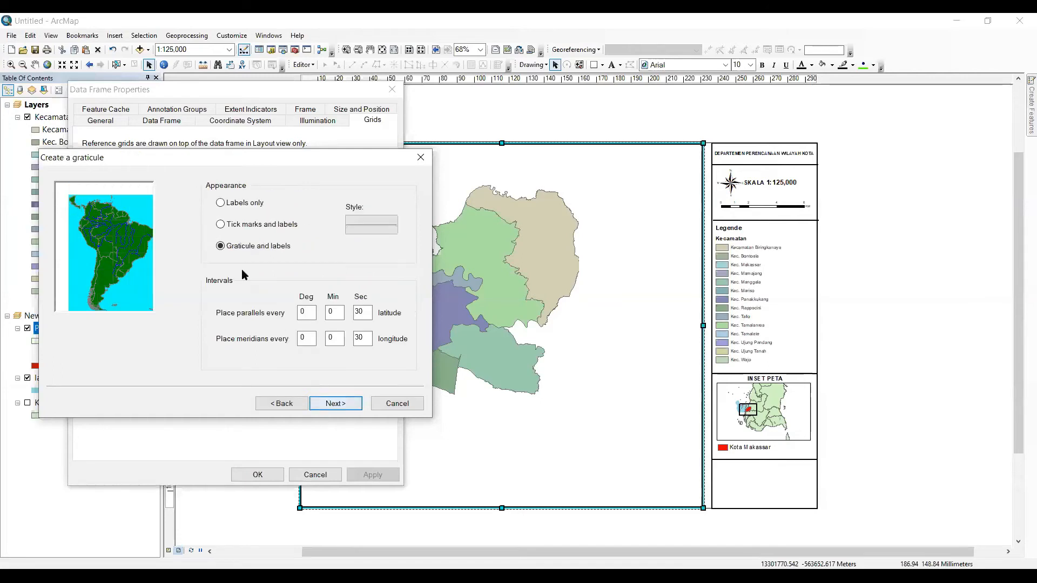
pyautogui.click(335, 403)
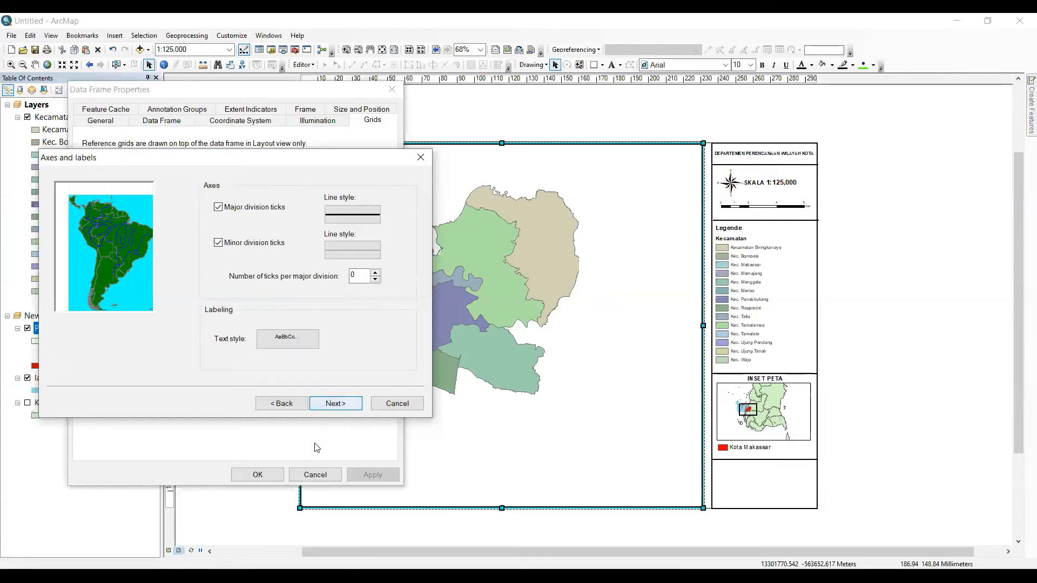
pyautogui.click(328, 406)
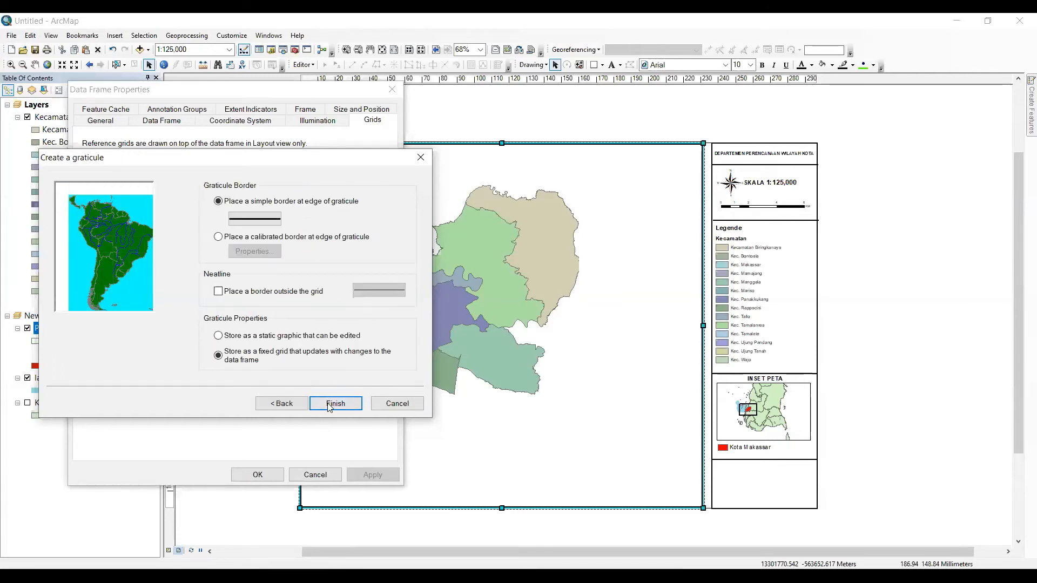
pyautogui.click(334, 403)
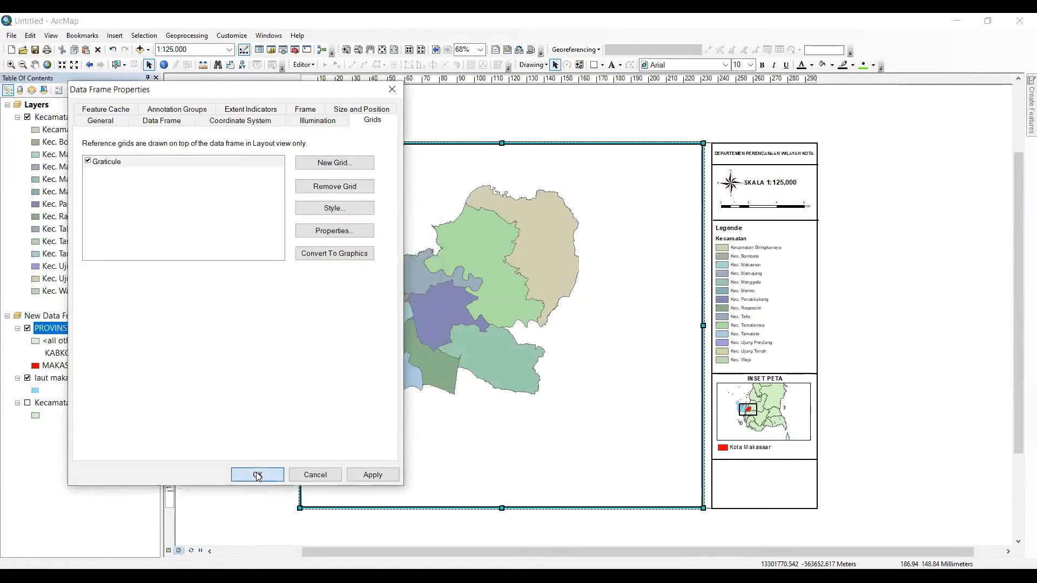
pyautogui.click(258, 475)
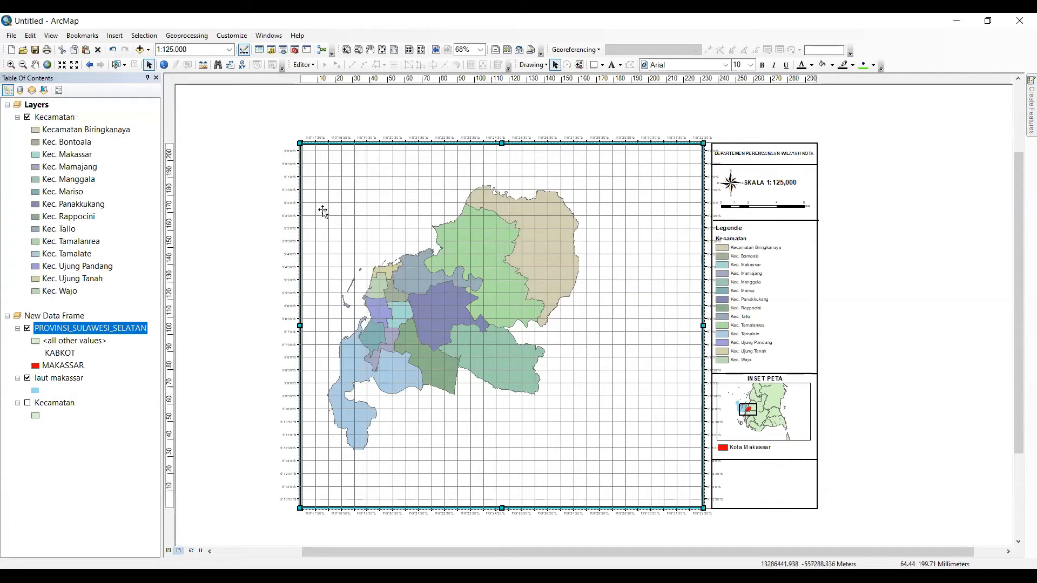
# - Open the reference system properties of the main map frame's graticule
pyautogui.rightClick(362, 174)
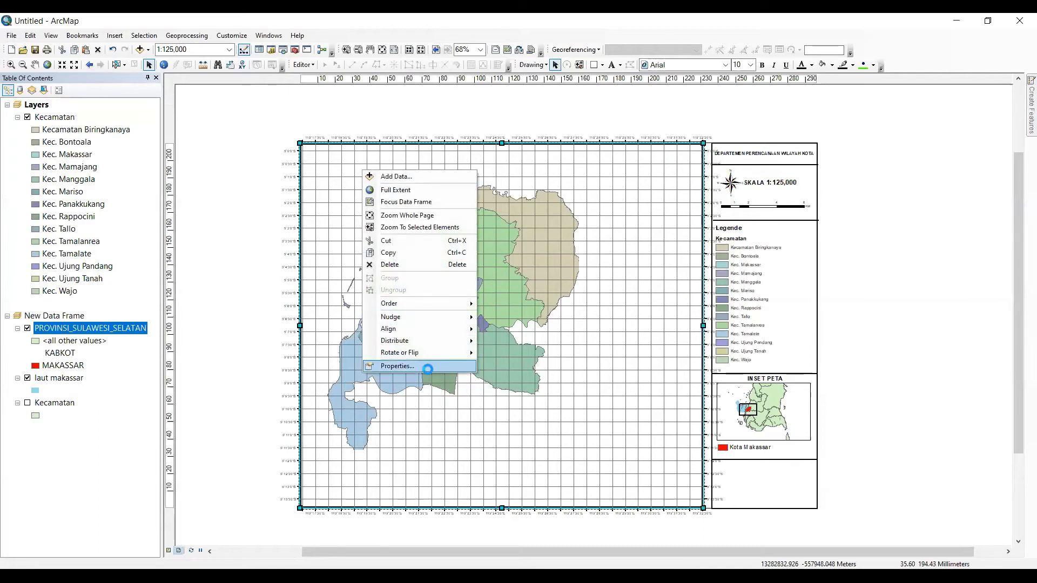
pyautogui.press('Return')
pyautogui.click(459, 168)
pyautogui.click(459, 168)
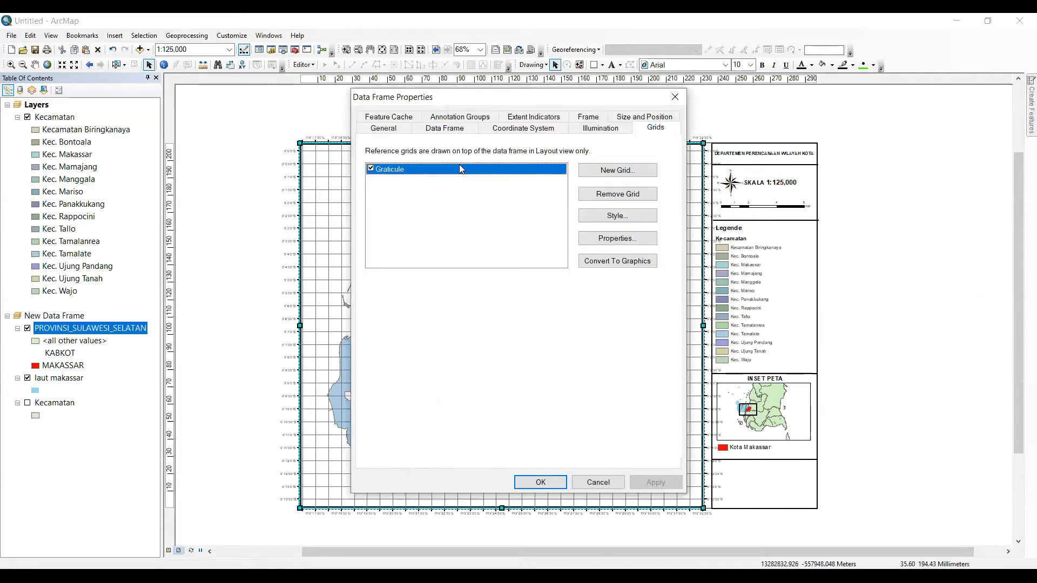
pyautogui.click(501, 169)
pyautogui.click(595, 239)
pyautogui.click(412, 170)
pyautogui.click(615, 238)
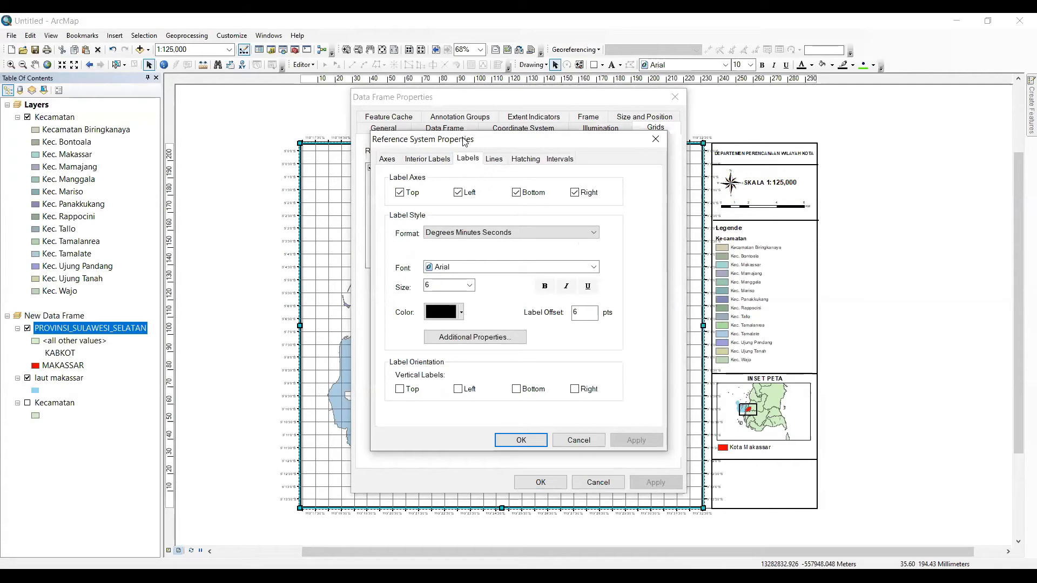
pyautogui.moveTo(469, 141); pyautogui.dragTo(348, 143)
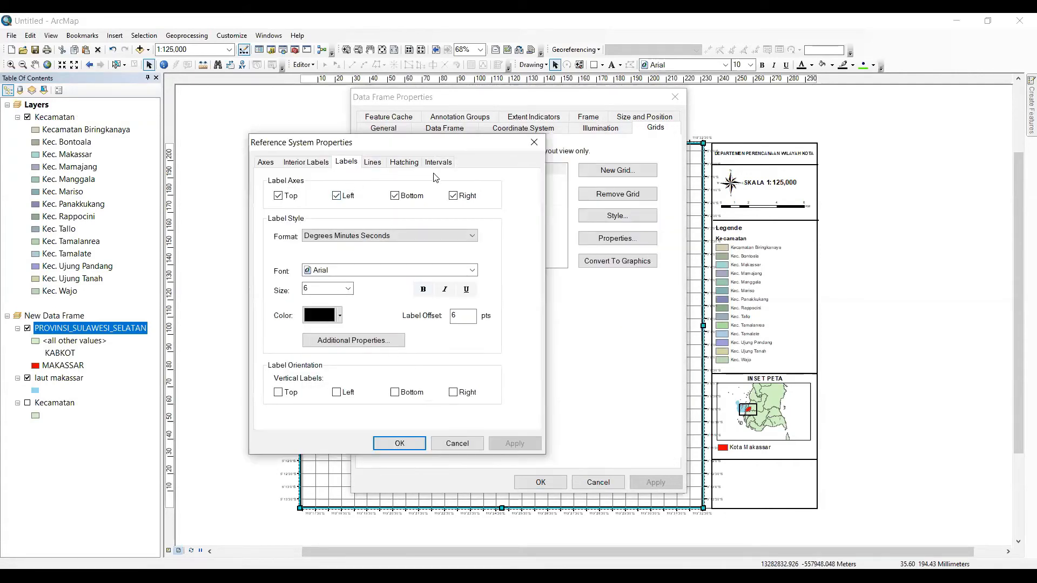
# - Set the graticule's X and Y axis intervals to 0° 3' 0" and apply them to the main map frame
pyautogui.click(444, 163)
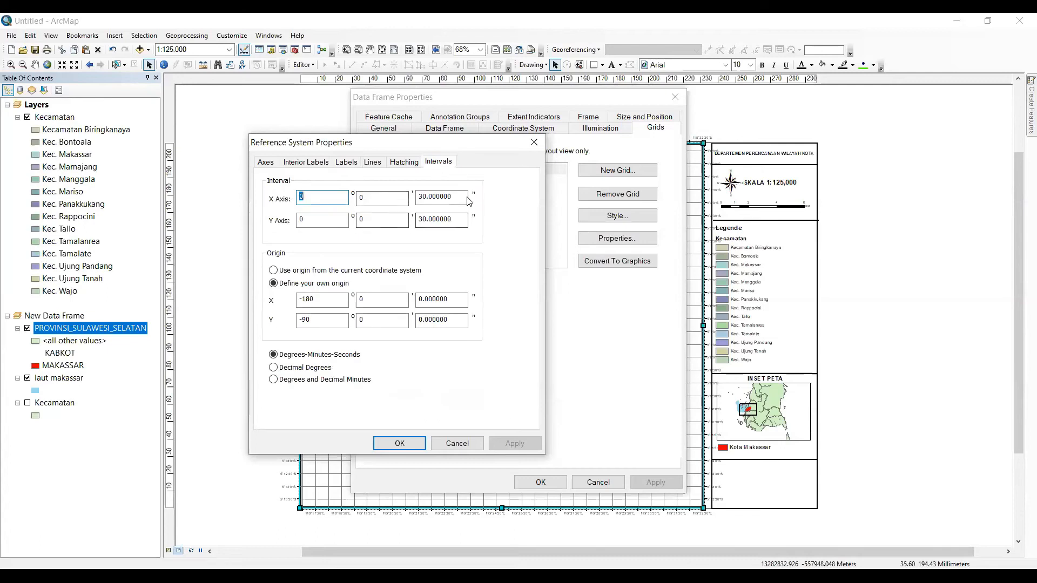
pyautogui.moveTo(456, 198); pyautogui.dragTo(301, 198)
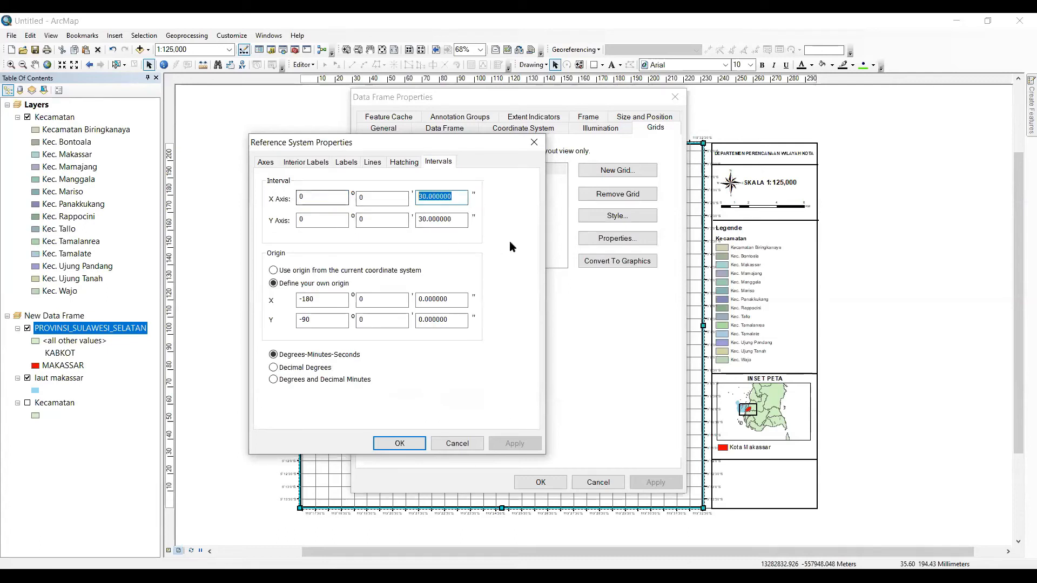
pyautogui.write('0')
pyautogui.moveTo(459, 220); pyautogui.dragTo(321, 219)
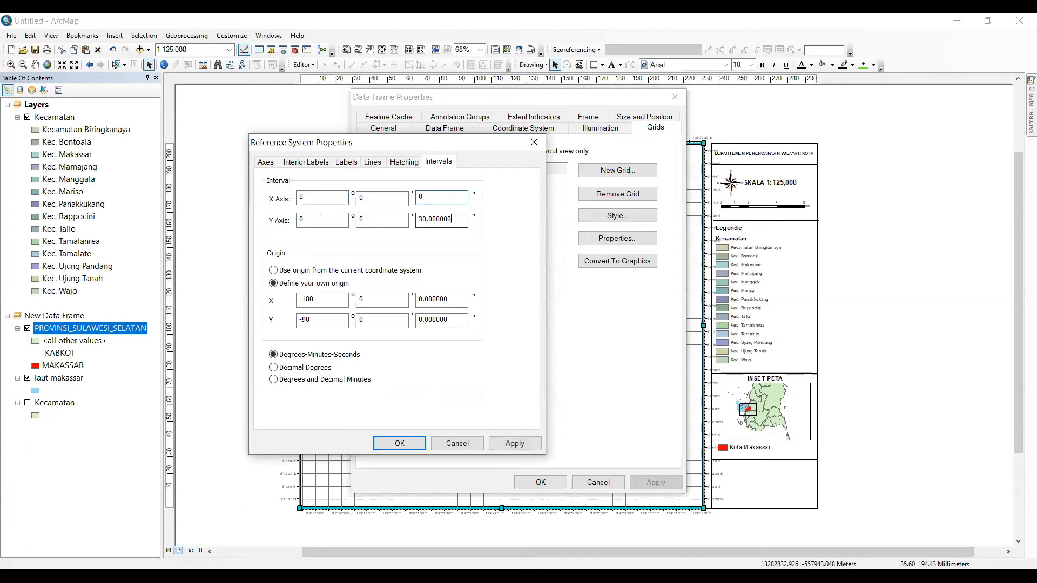
pyautogui.write('0')
pyautogui.click(380, 198)
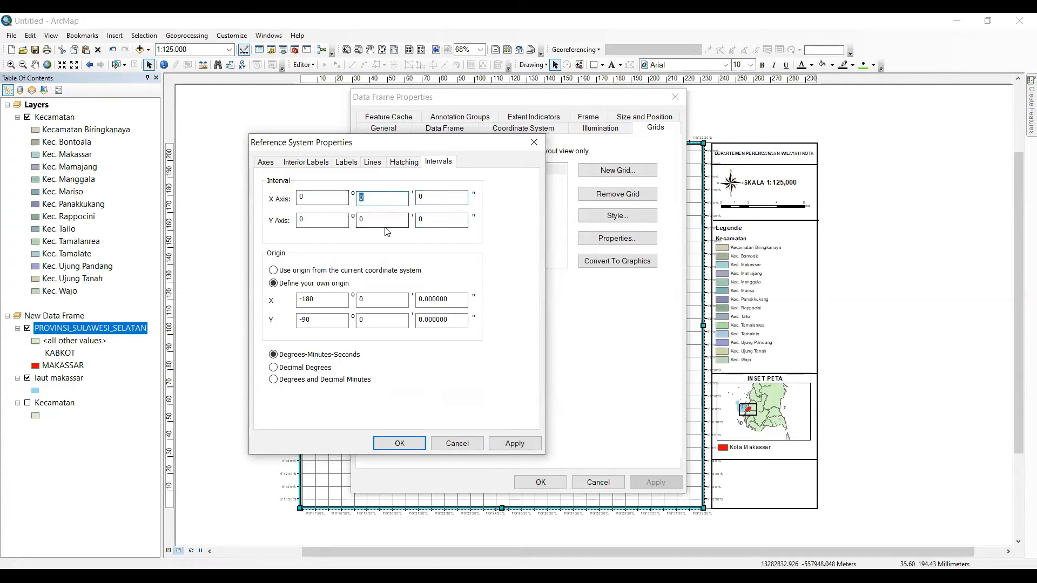
pyautogui.write('3')
pyautogui.doubleClick(382, 220)
pyautogui.write('3')
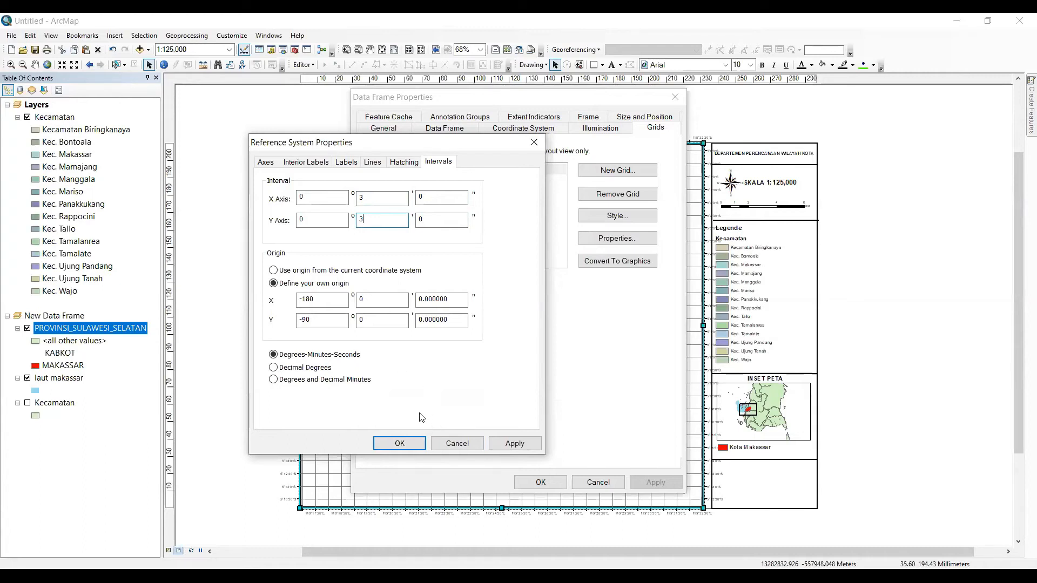
pyautogui.click(399, 444)
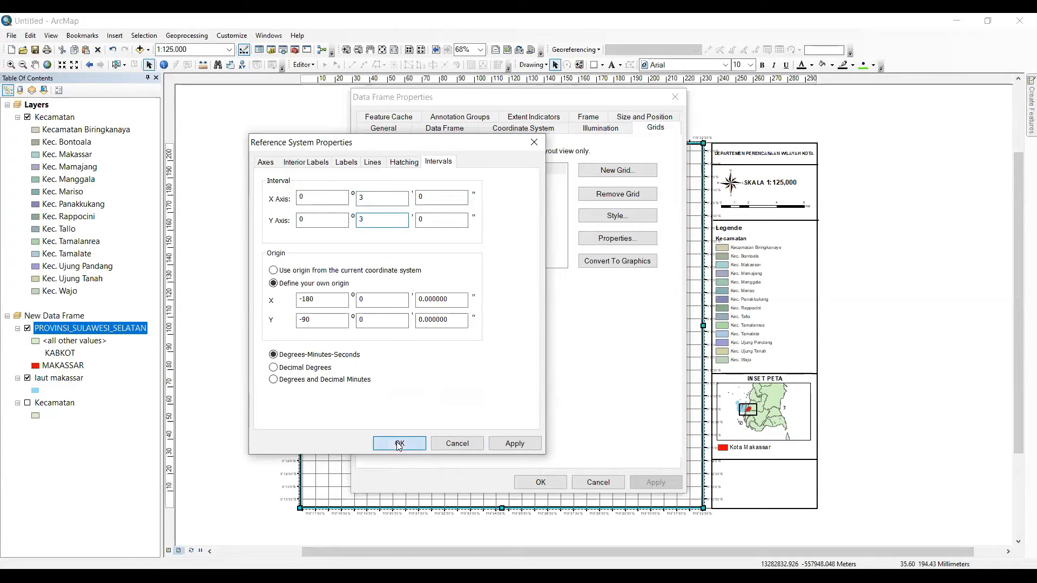
pyautogui.click(539, 482)
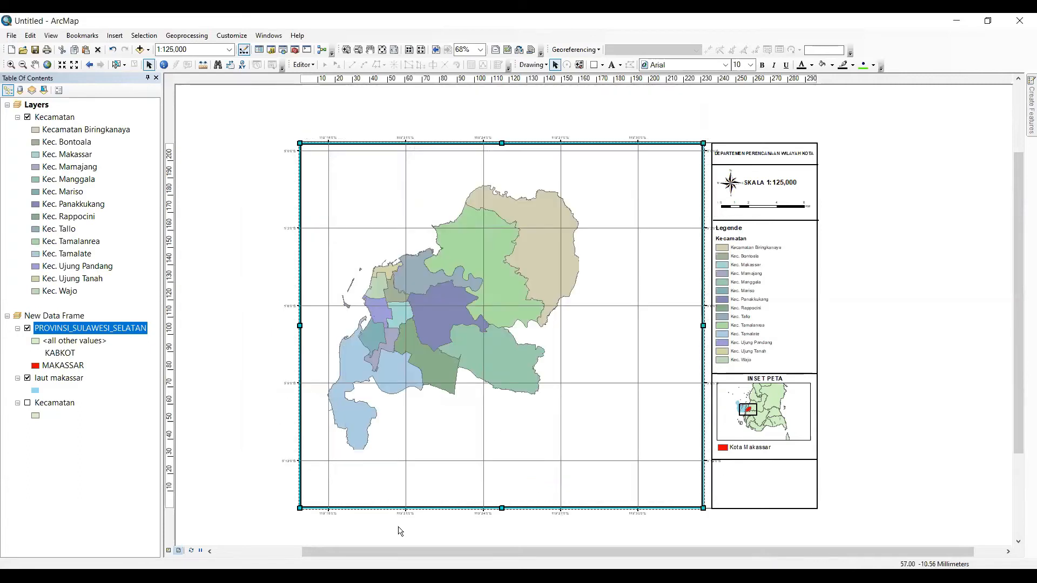
# - Inspect the graticule labels around the main map frame and reopen the graticule's reference system properties
pyautogui.click(602, 120)
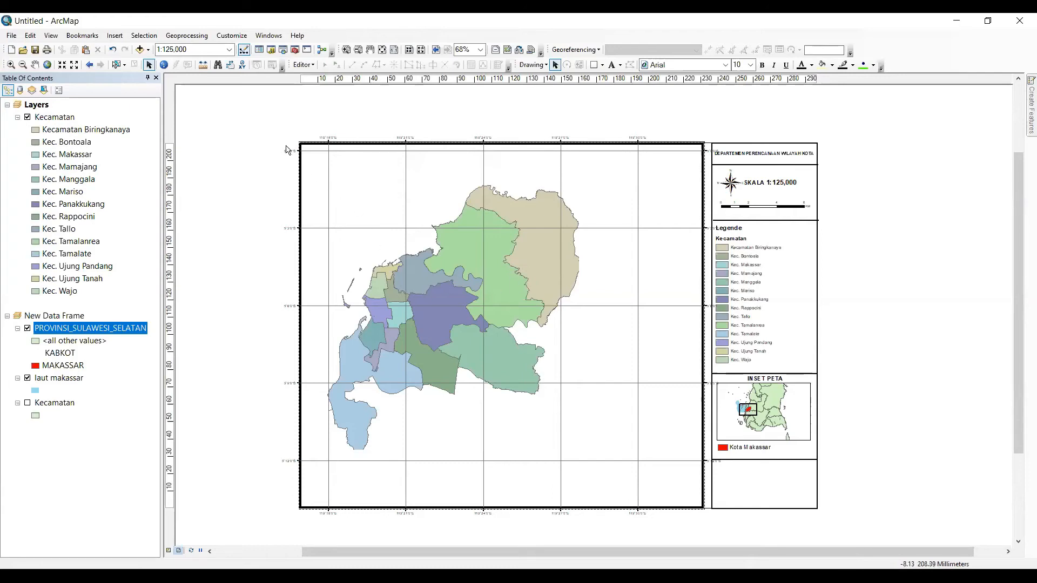
pyautogui.scroll(-3, 284, 141)
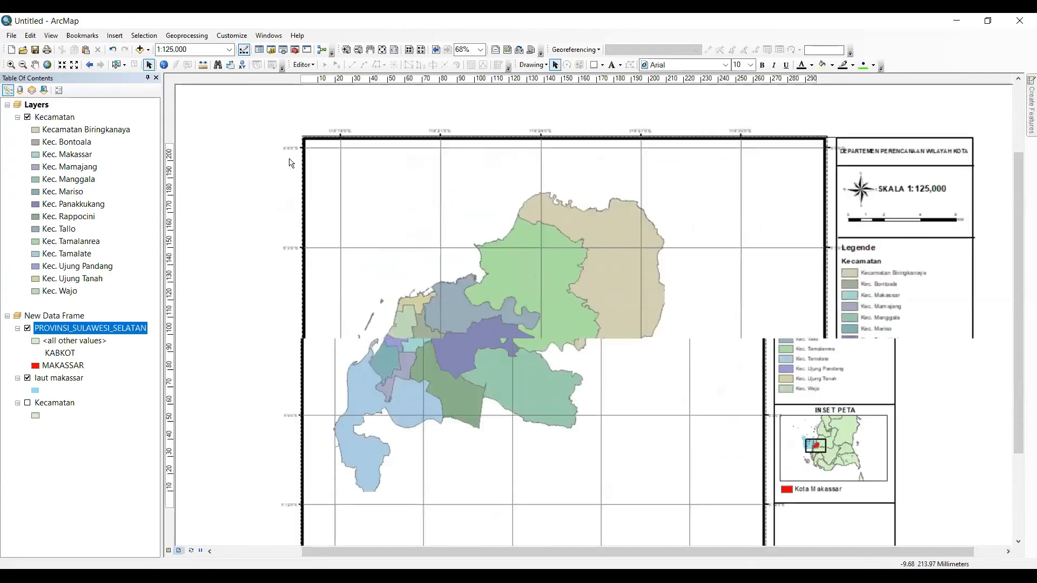
pyautogui.scroll(-2, 296, 146)
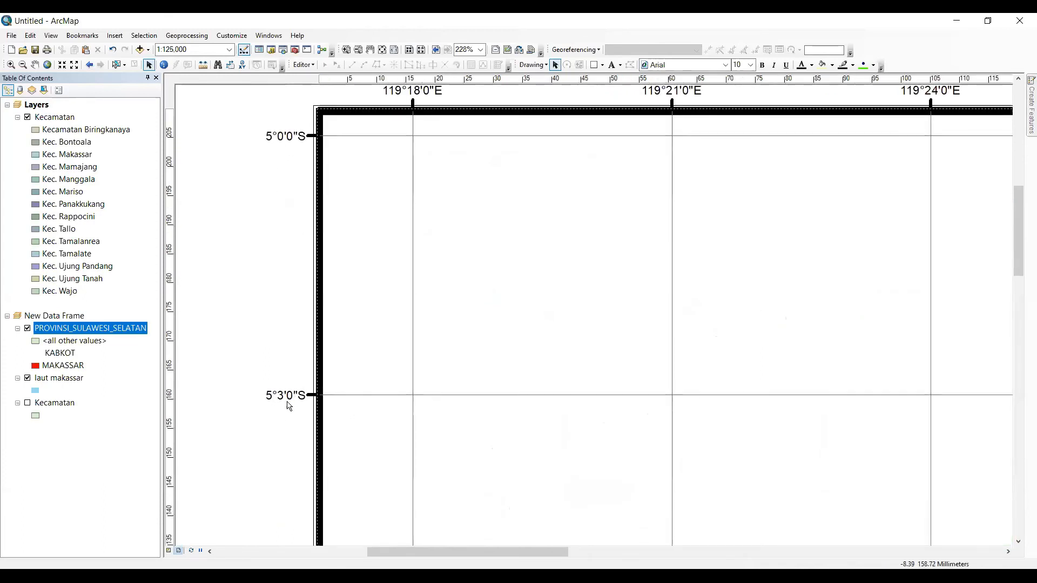
pyautogui.scroll(1, 296, 417)
pyautogui.scroll(1, 299, 424)
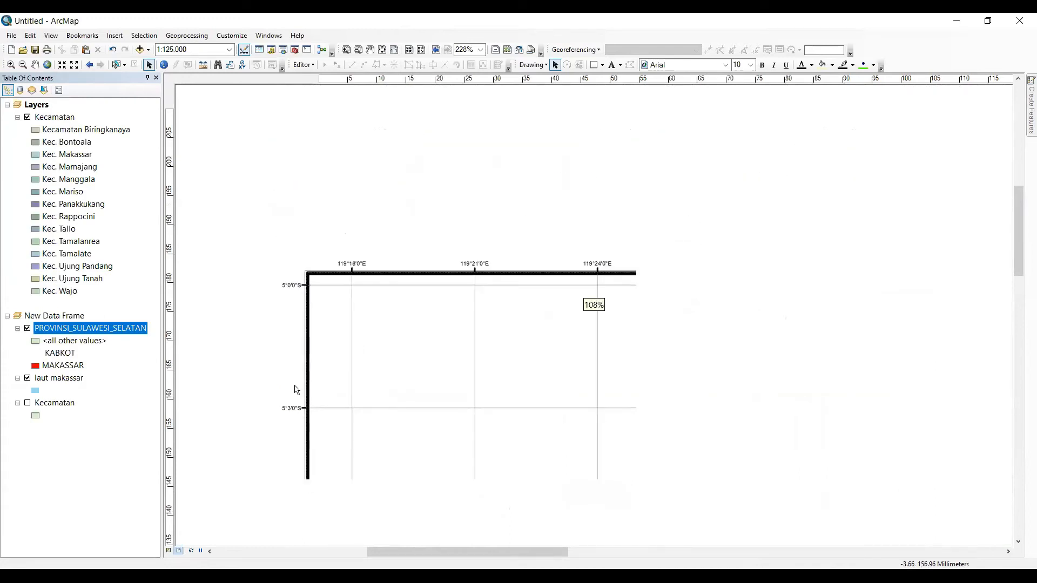
pyautogui.moveTo(1021, 262); pyautogui.dragTo(1021, 319)
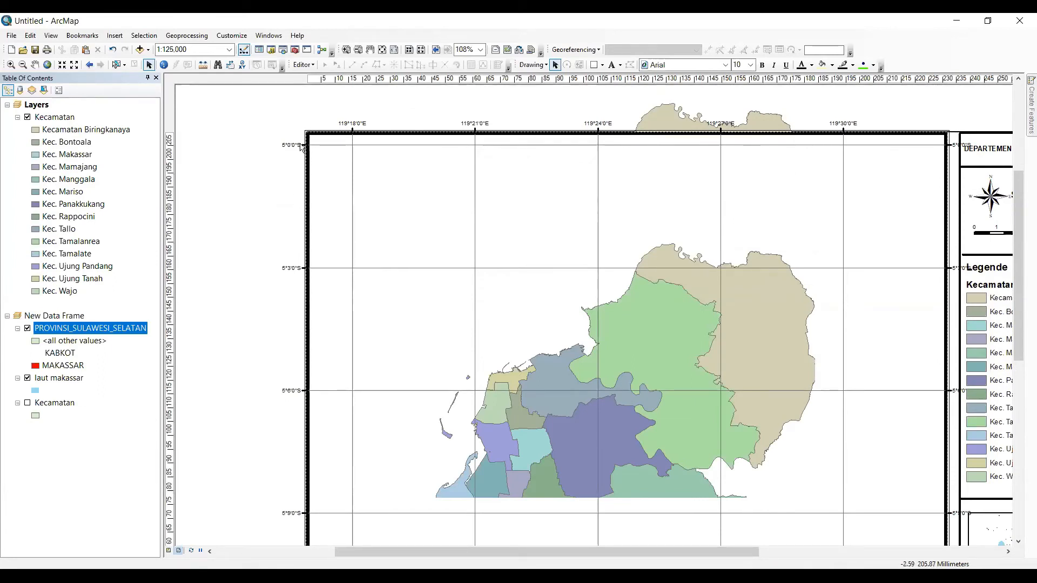
pyautogui.click(338, 211)
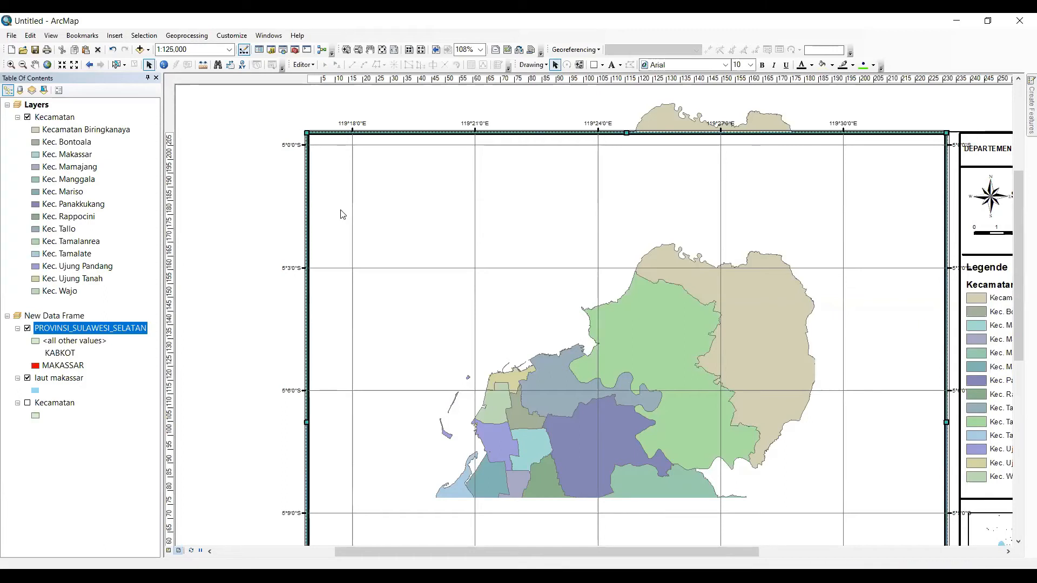
pyautogui.rightClick(340, 209)
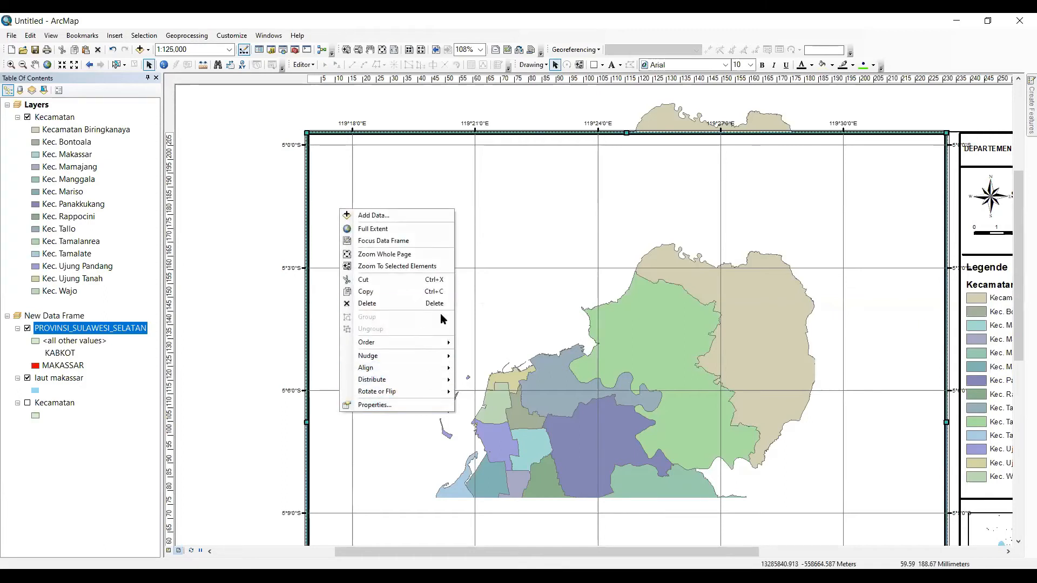
pyautogui.click(407, 403)
pyautogui.click(506, 169)
pyautogui.click(427, 169)
pyautogui.click(427, 172)
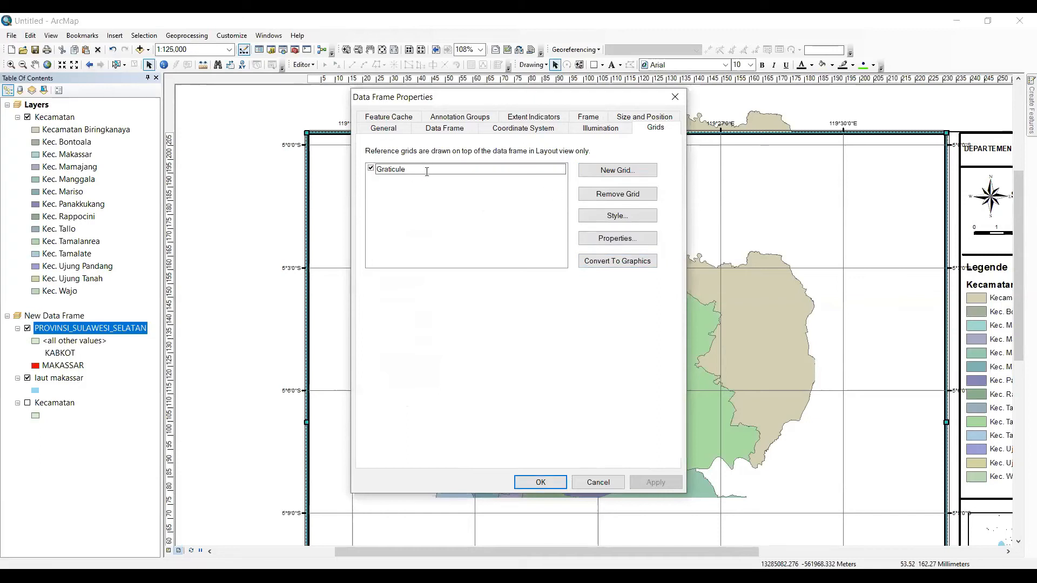
pyautogui.click(425, 188)
pyautogui.click(425, 169)
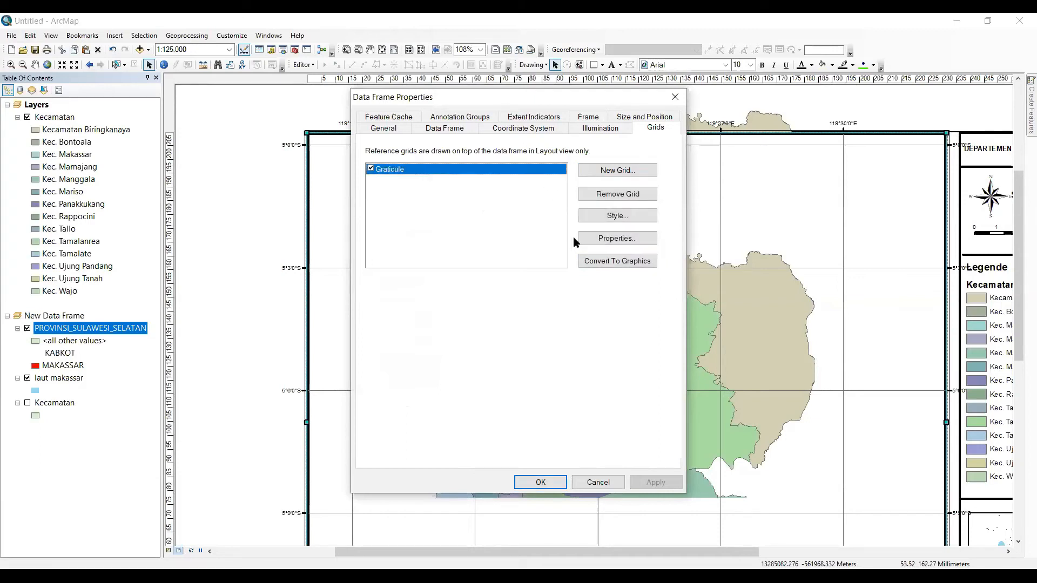
pyautogui.click(617, 238)
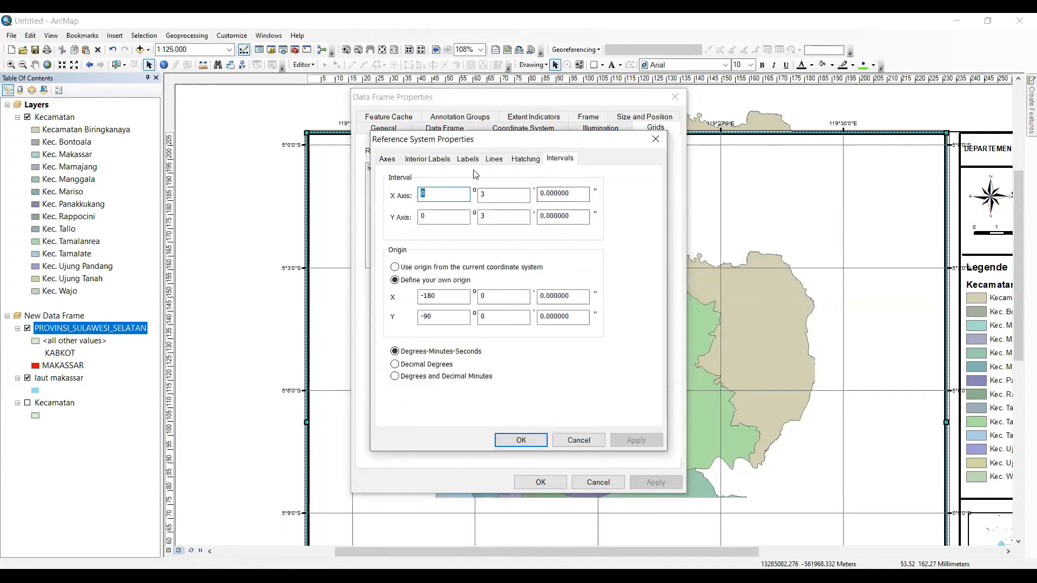
# - Turn on vertical orientation for the graticule's left and right labels and apply it to the main map frame
pyautogui.click(468, 160)
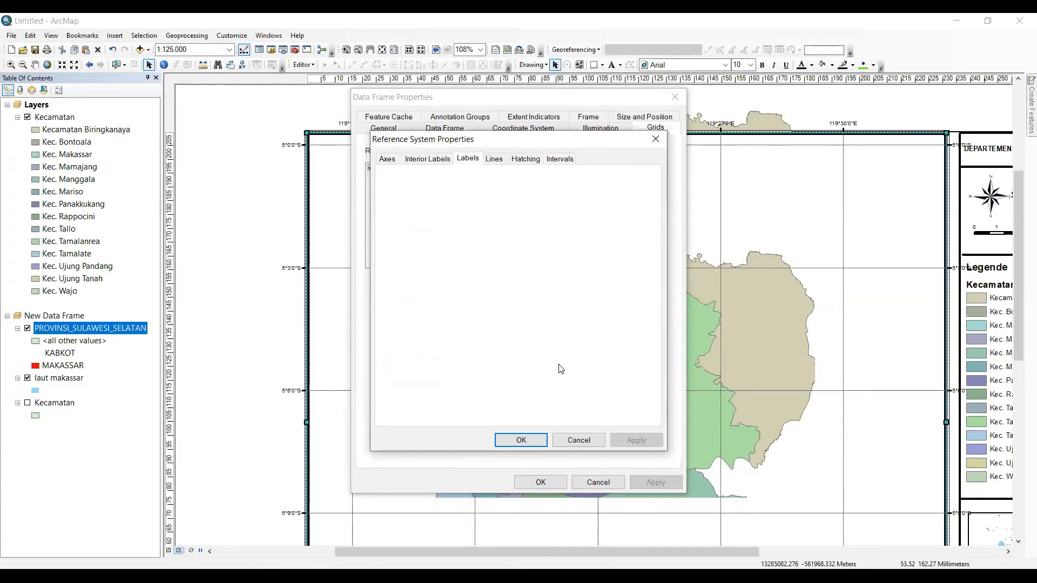
pyautogui.moveTo(556, 138); pyautogui.dragTo(440, 136)
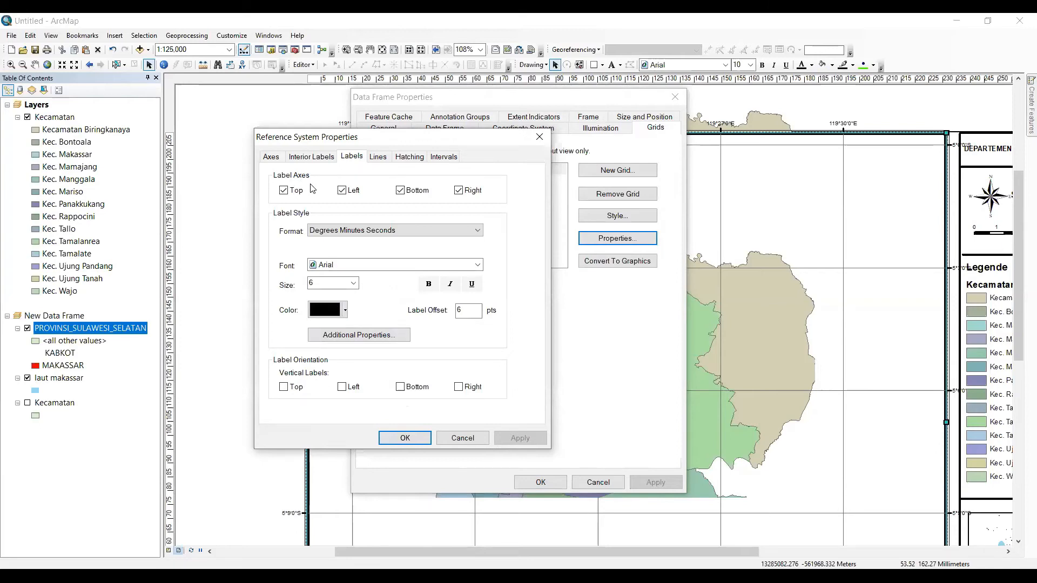
pyautogui.click(283, 189)
pyautogui.click(286, 191)
pyautogui.click(282, 191)
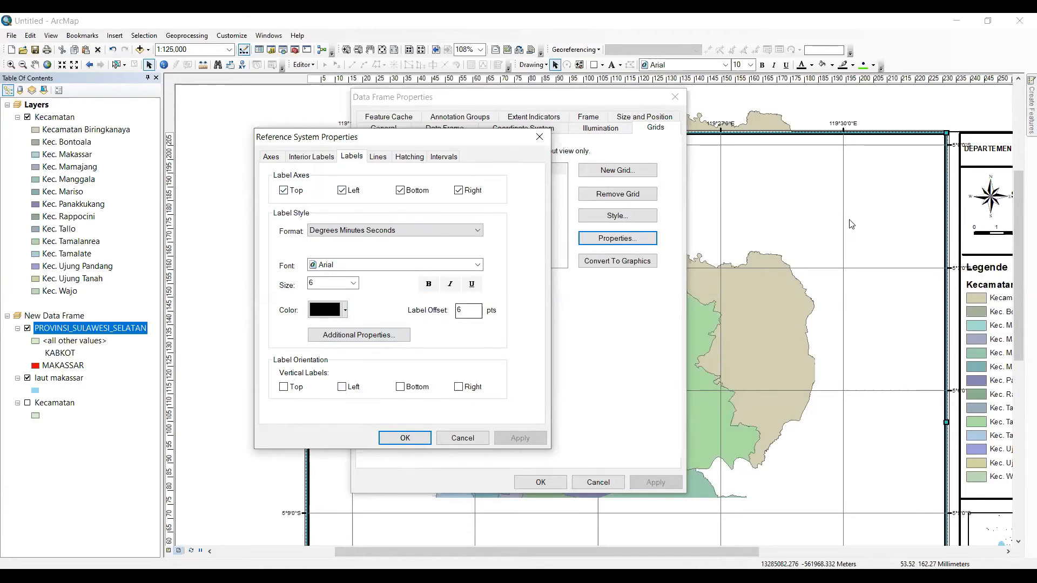
pyautogui.click(343, 389)
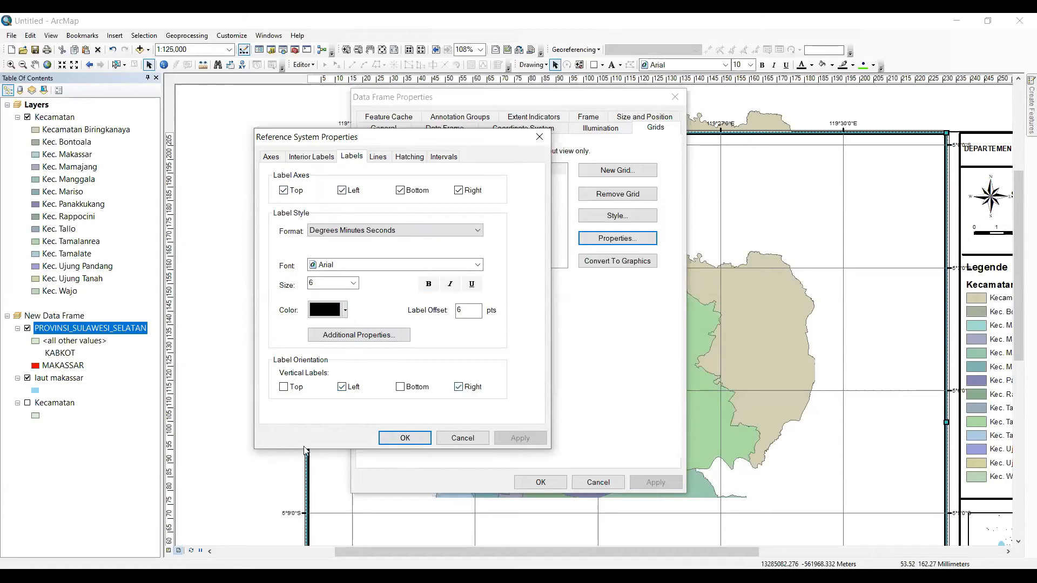
pyautogui.click(400, 439)
pyautogui.click(546, 481)
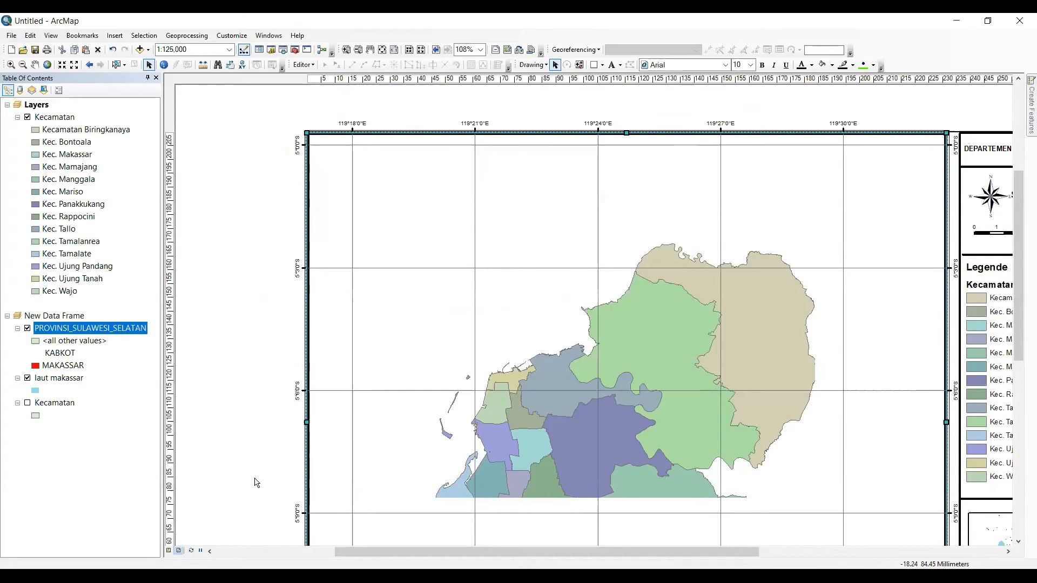
# - Set the coordinate system of the Layers data frame to WGS 1984 UTM Zone 50S
pyautogui.scroll(-2, 436, 419)
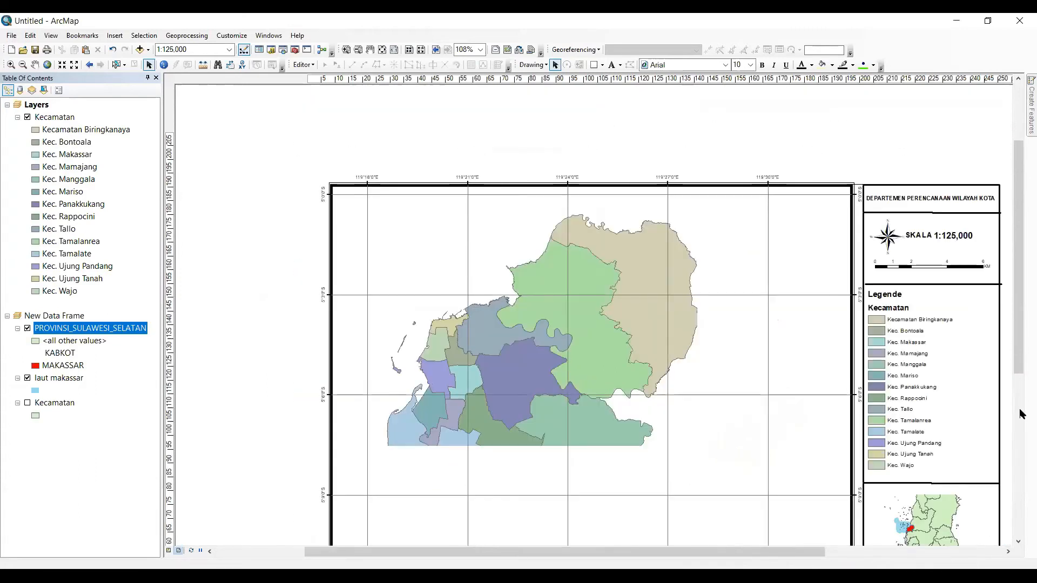
pyautogui.scroll(1, 763, 493)
pyautogui.scroll(-2, 767, 503)
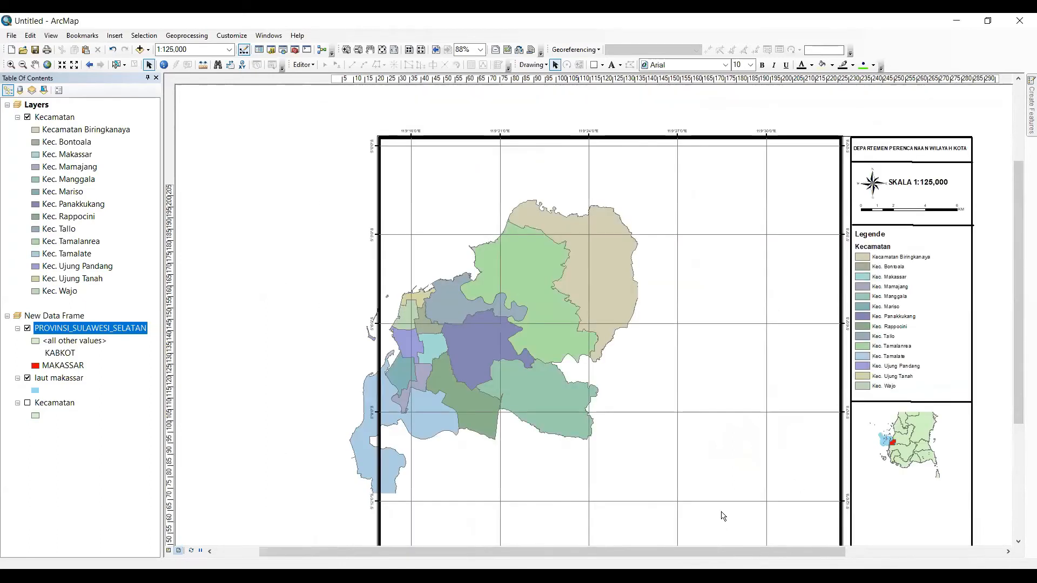
pyautogui.scroll(-1, 635, 430)
pyautogui.scroll(1, 553, 394)
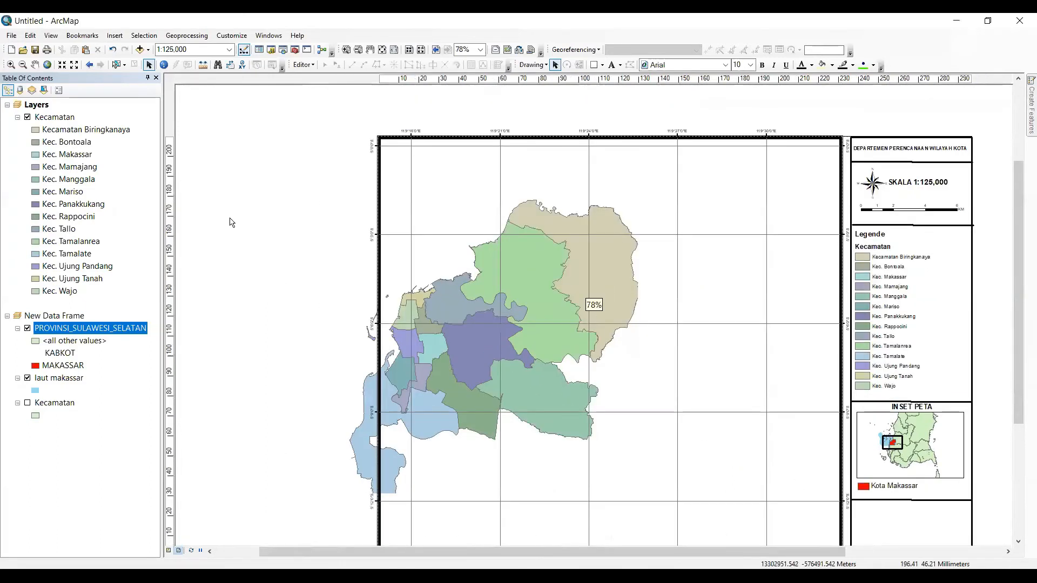
pyautogui.scroll(2, 574, 463)
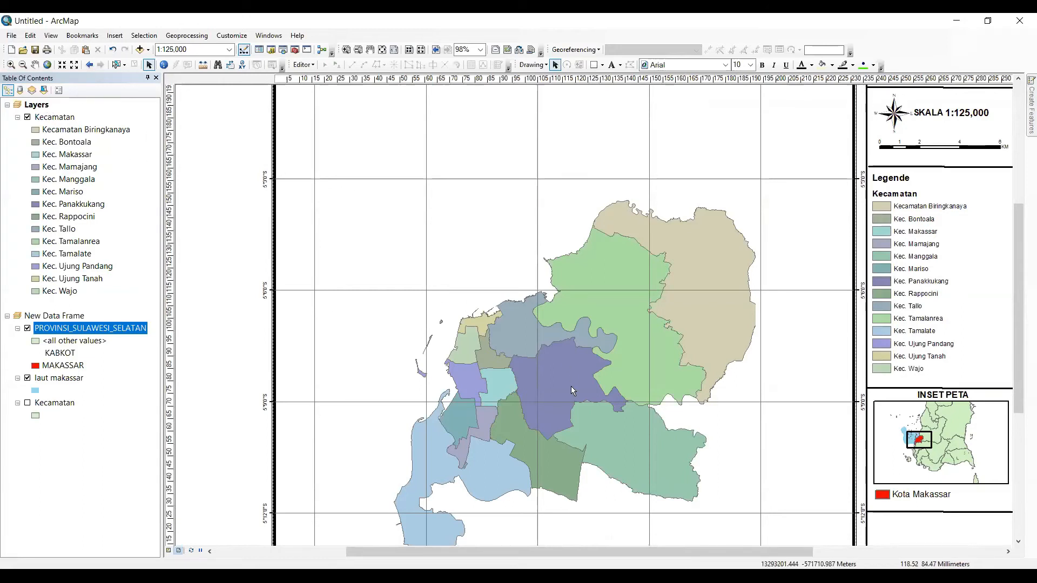
pyautogui.click(37, 105)
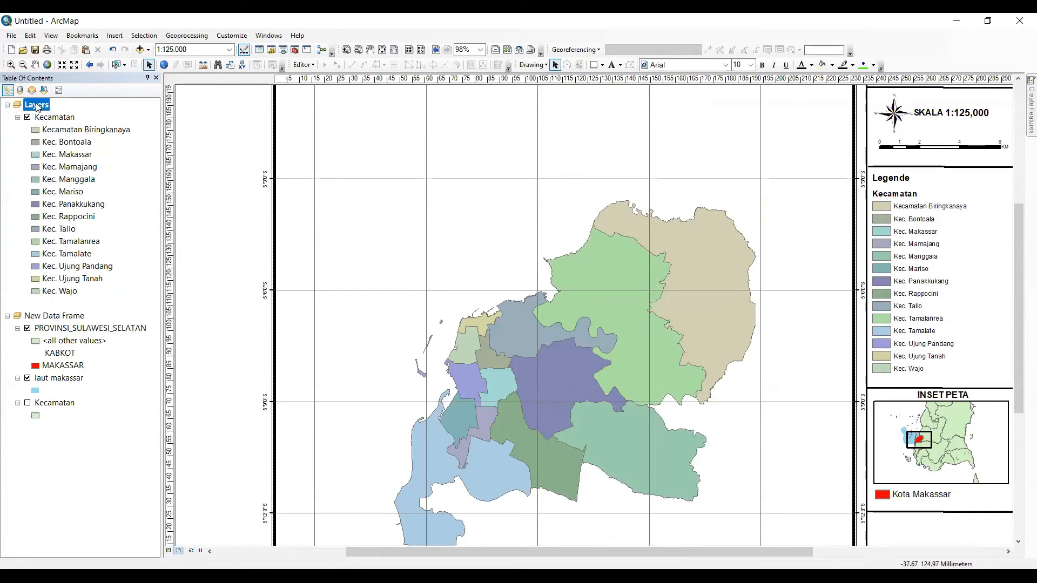
pyautogui.rightClick(37, 106)
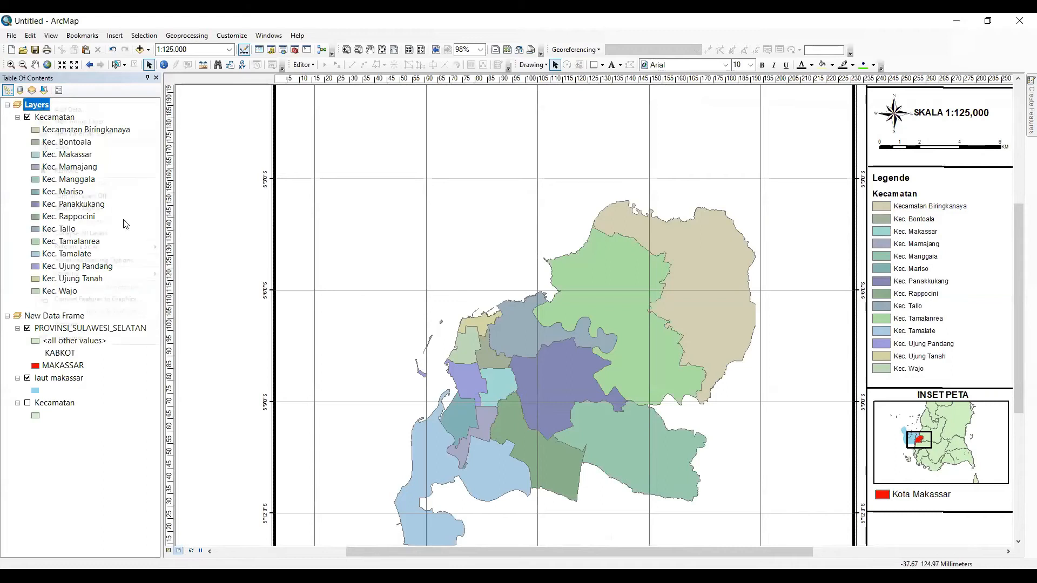
pyautogui.click(124, 339)
pyautogui.click(489, 199)
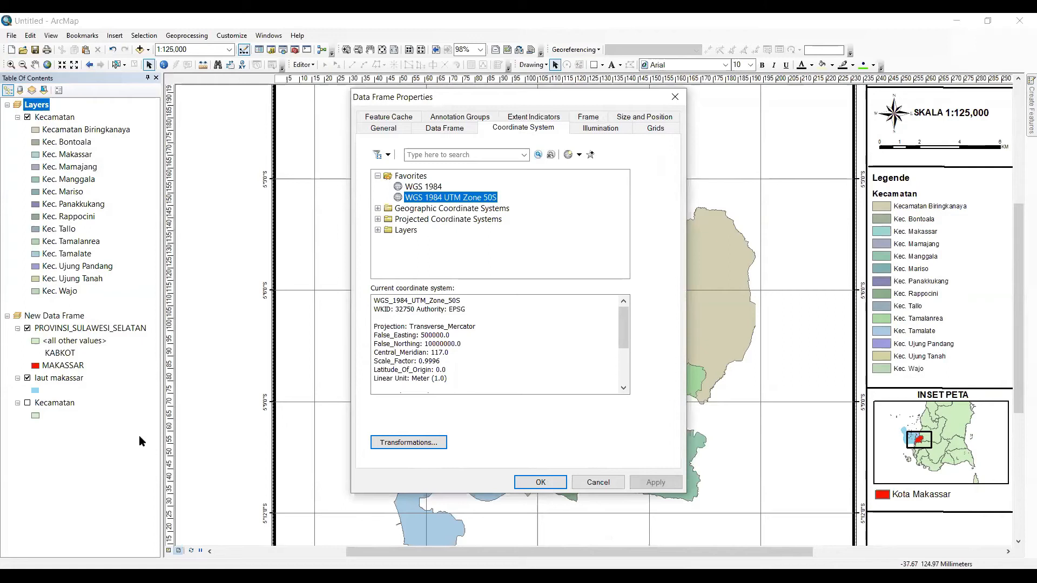
pyautogui.press('Return')
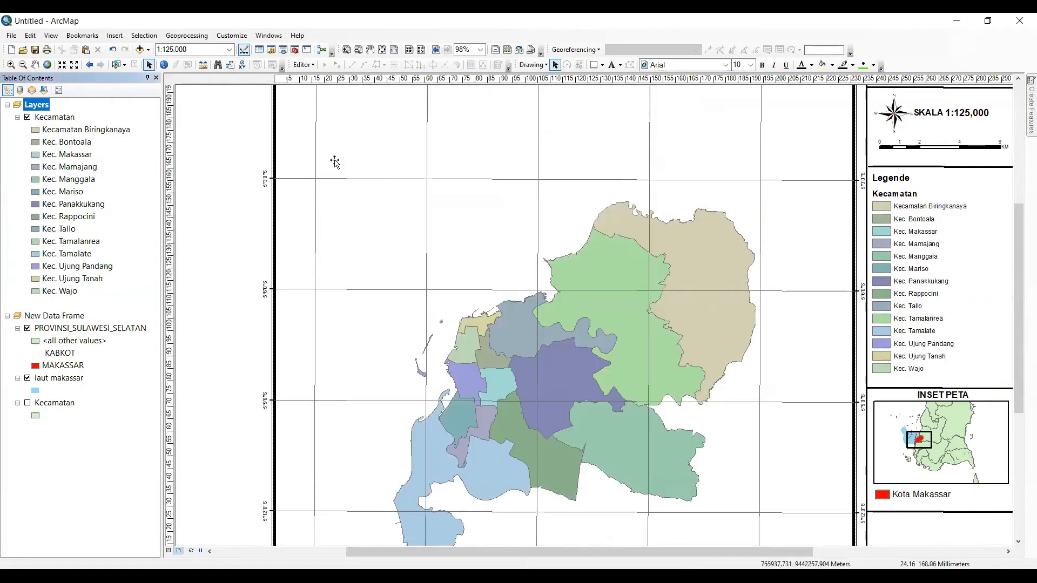
# - Turn off the existing graticule in the grid list of the main map frame's properties
pyautogui.rightClick(335, 160)
pyautogui.click(362, 359)
pyautogui.click(652, 132)
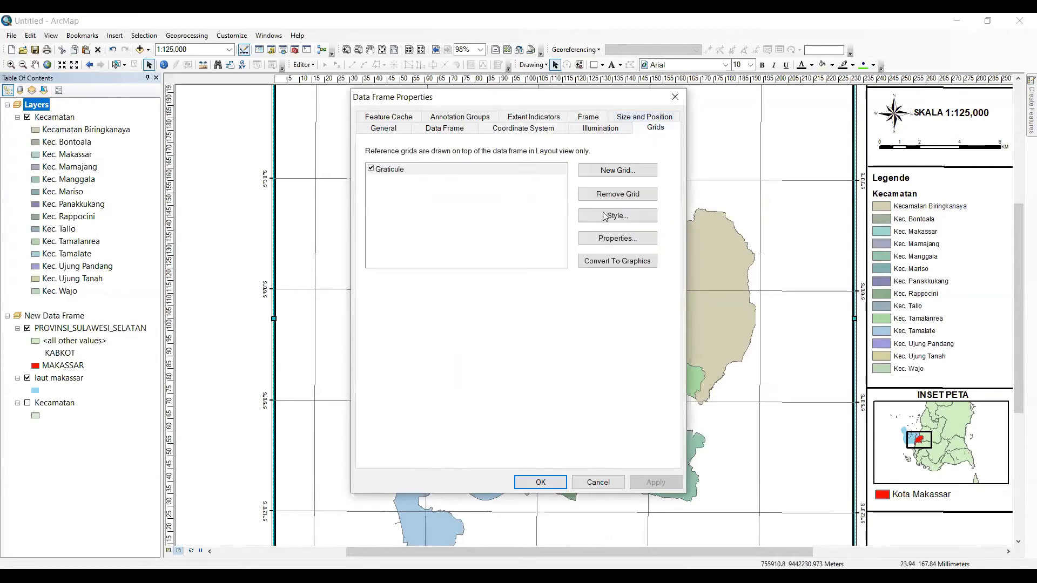
pyautogui.click(371, 169)
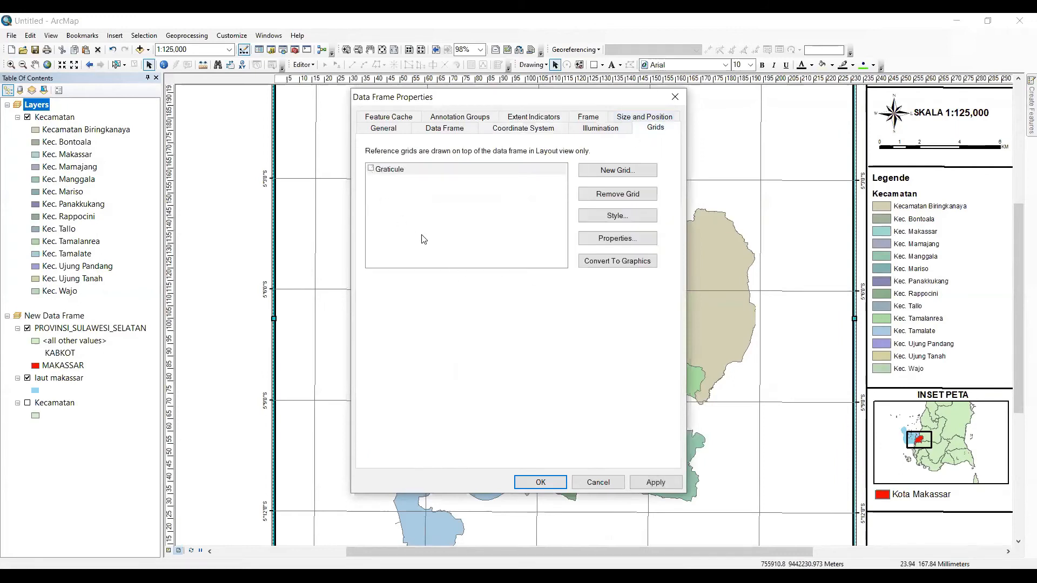
# - Create a measured grid with grid lines and labels at 5000 m X and Y intervals and apply it to the main map frame
pyautogui.click(635, 173)
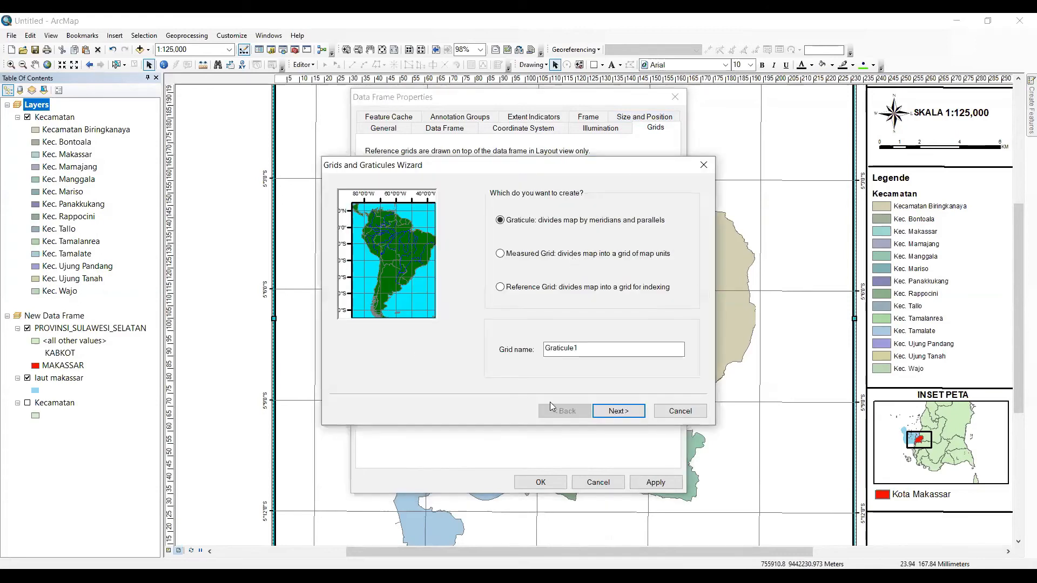
pyautogui.click(500, 254)
pyautogui.click(616, 411)
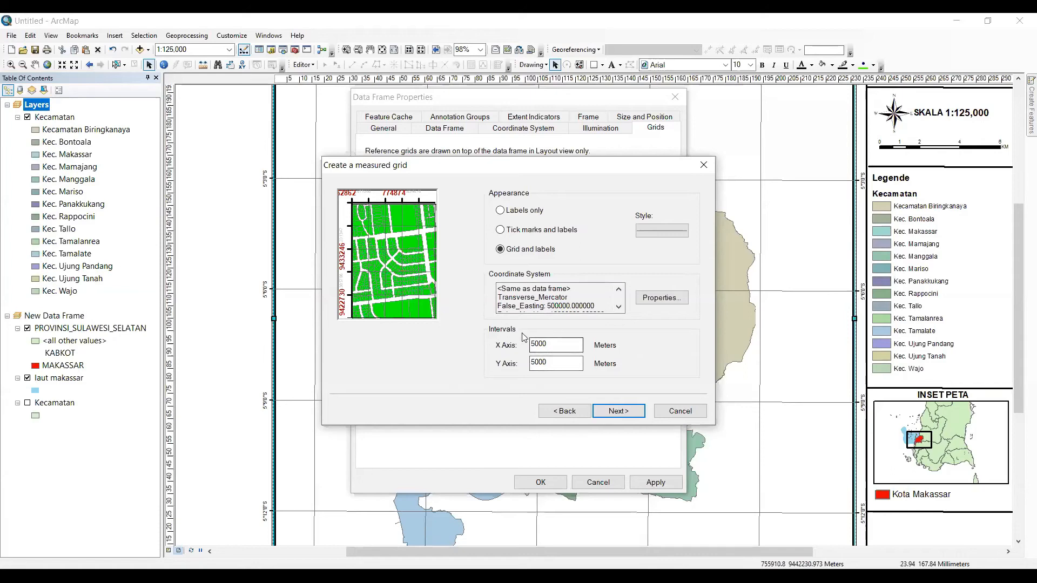
pyautogui.click(621, 413)
pyautogui.click(619, 419)
pyautogui.click(619, 418)
pyautogui.click(403, 184)
pyautogui.click(618, 196)
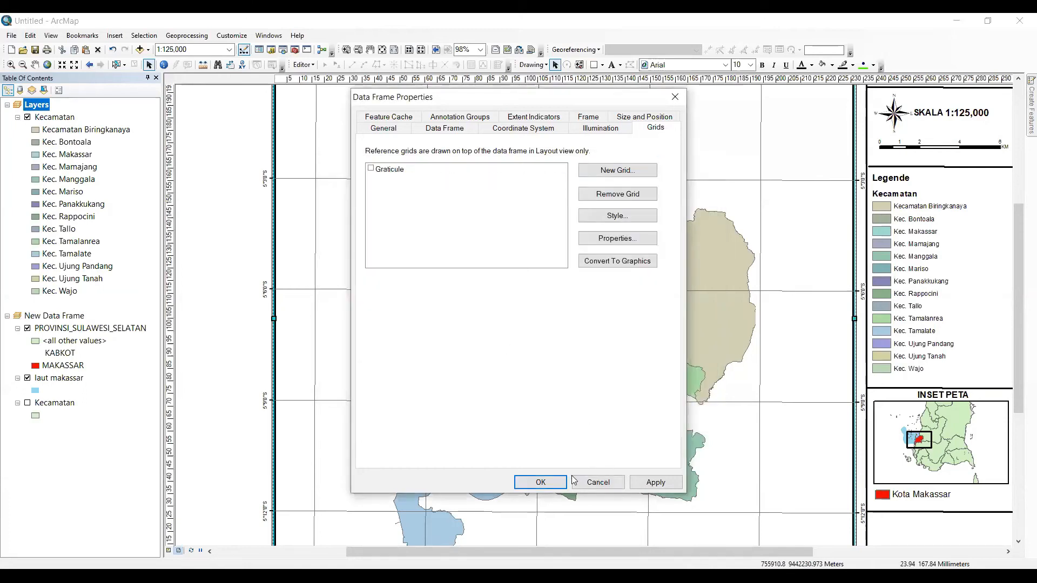
pyautogui.click(549, 483)
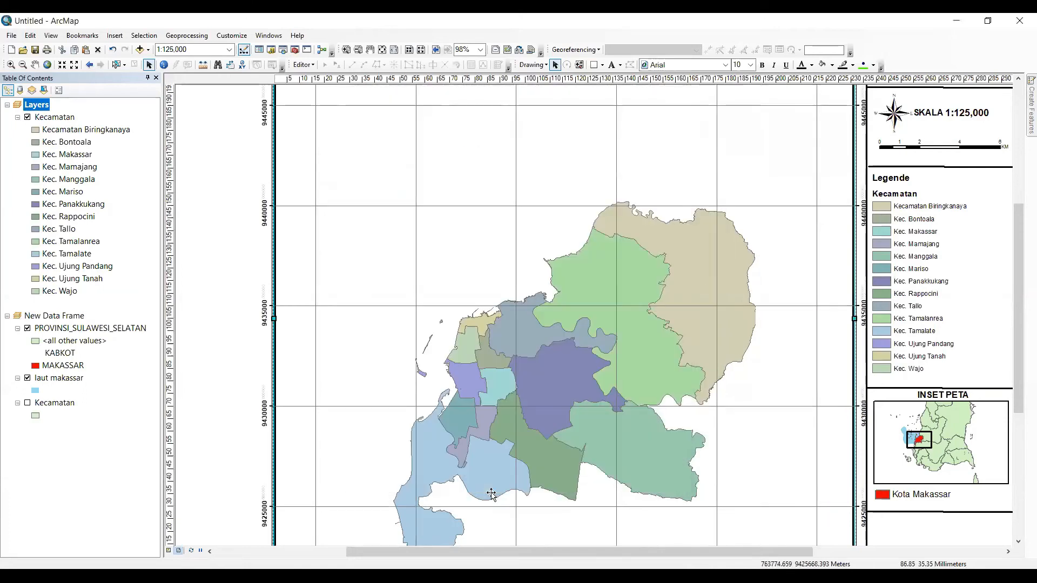
pyautogui.scroll(-1, 491, 493)
pyautogui.scroll(3, 580, 406)
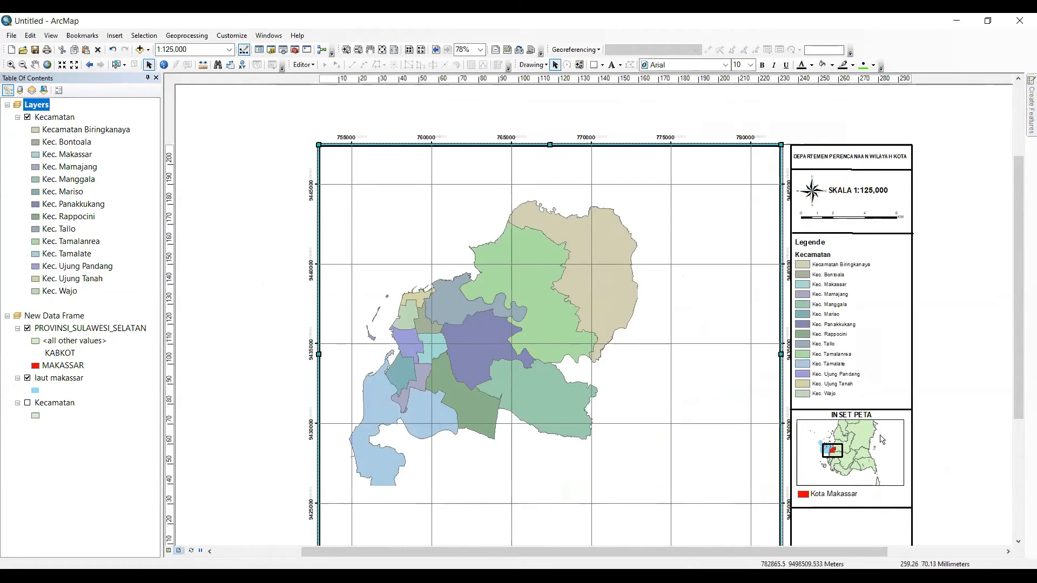
pyautogui.scroll(1, 1006, 429)
pyautogui.scroll(-1, 1018, 404)
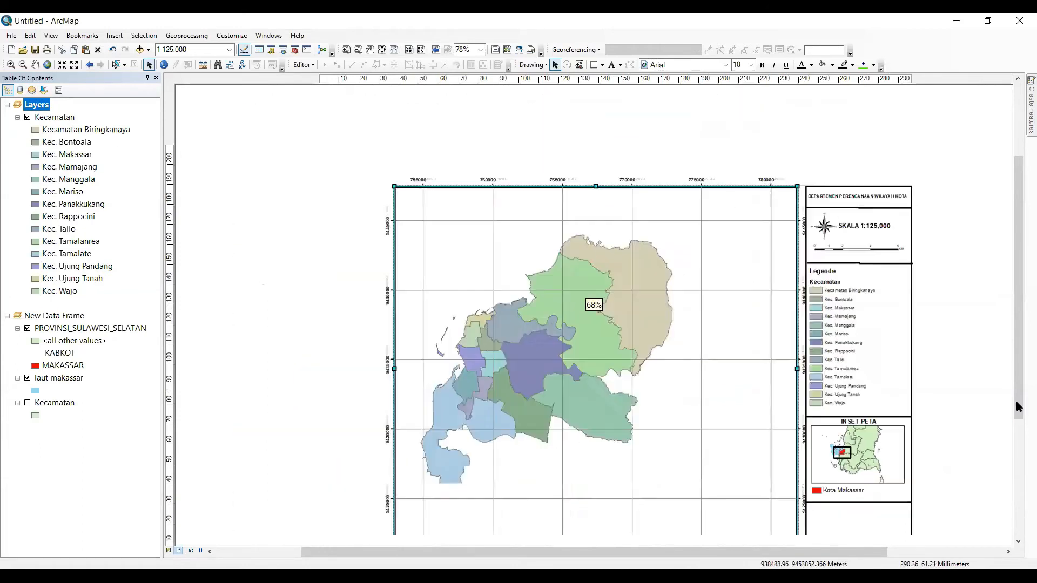
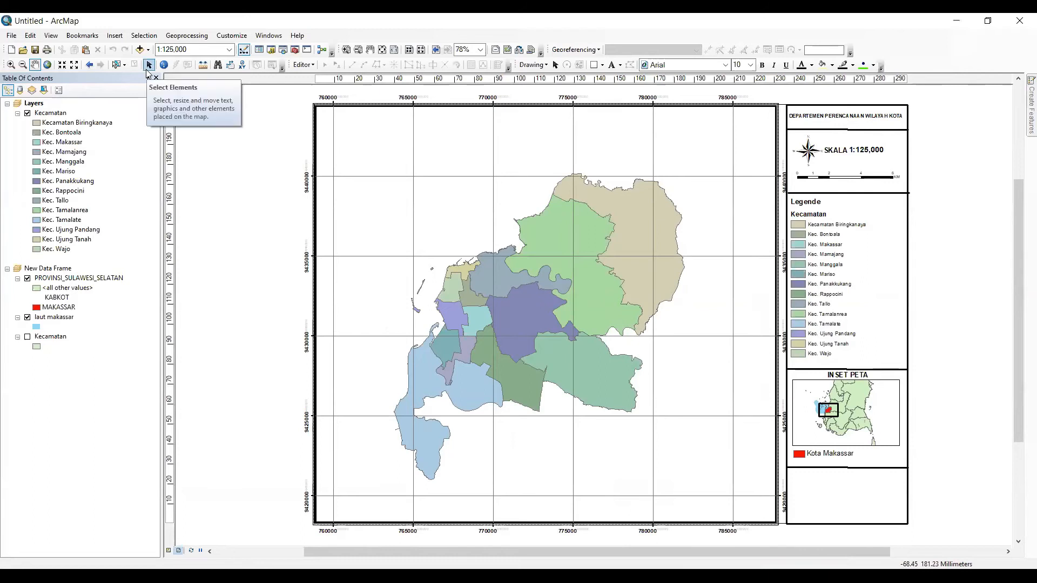
pyautogui.click(148, 69)
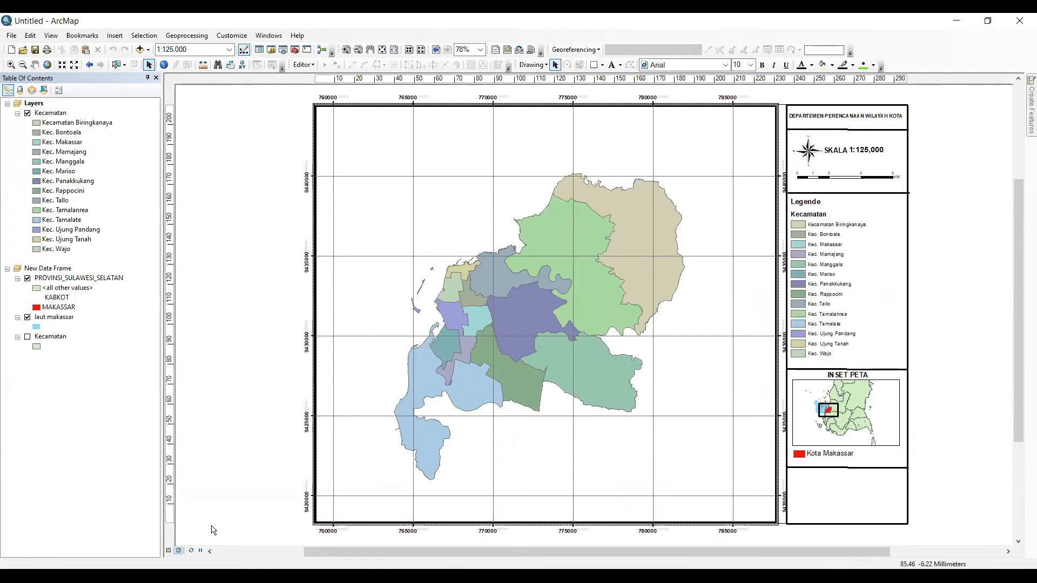
pyautogui.click(168, 551)
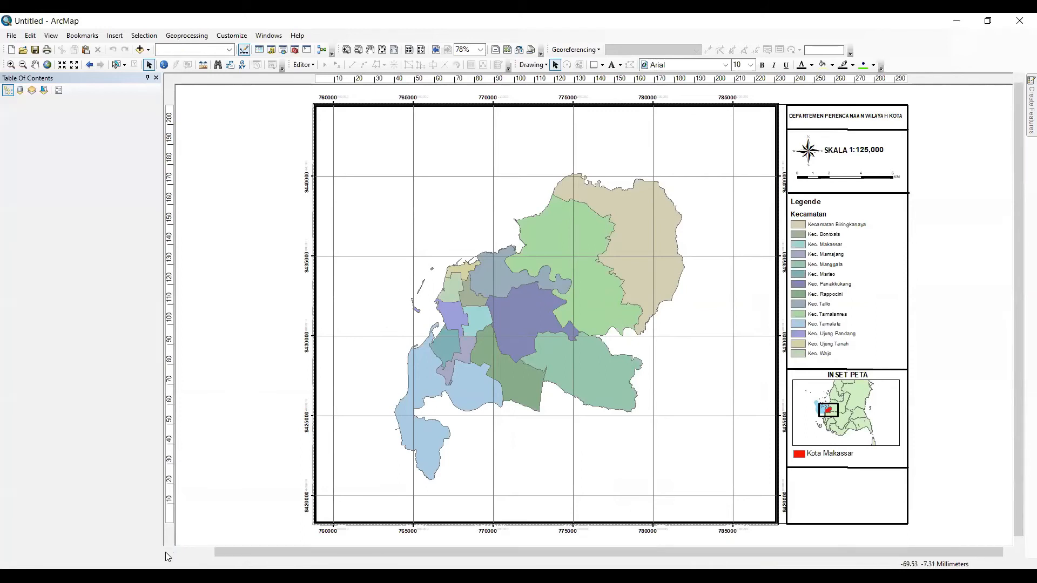
pyautogui.click(178, 552)
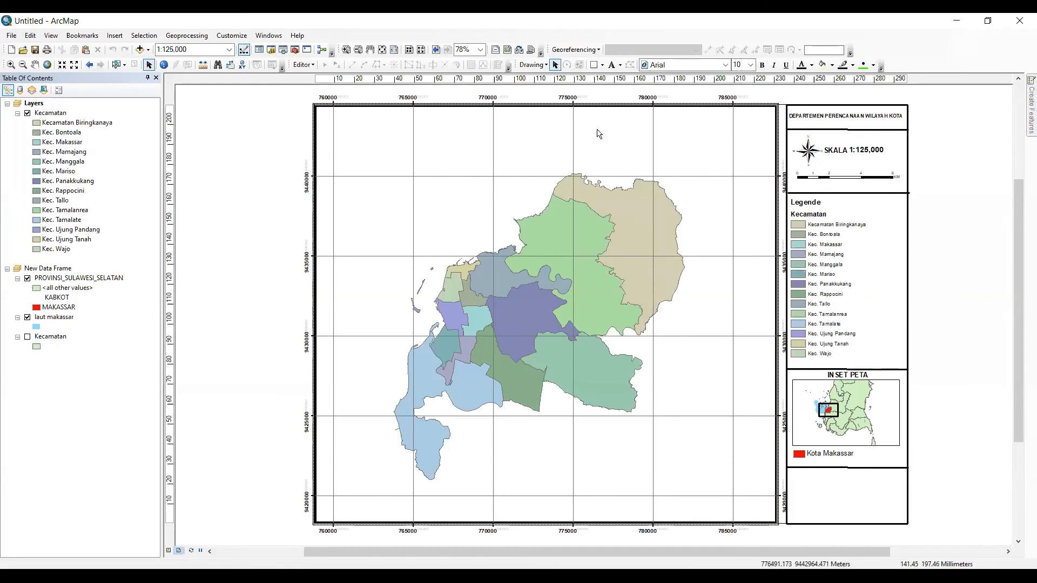
# - Examine the map export settings and the available output file formats, and close them without exporting
pyautogui.click(11, 36)
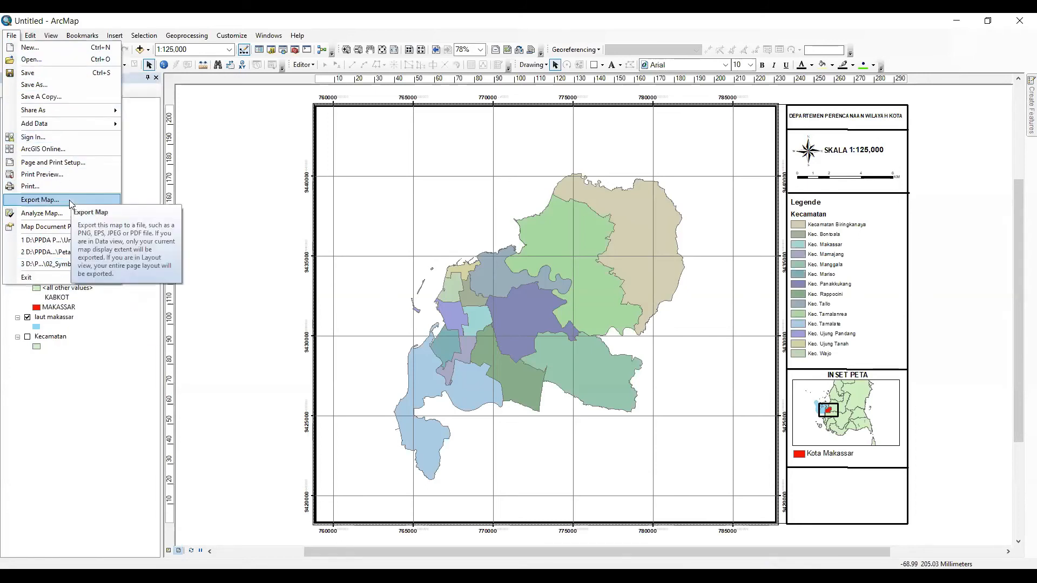
pyautogui.click(70, 200)
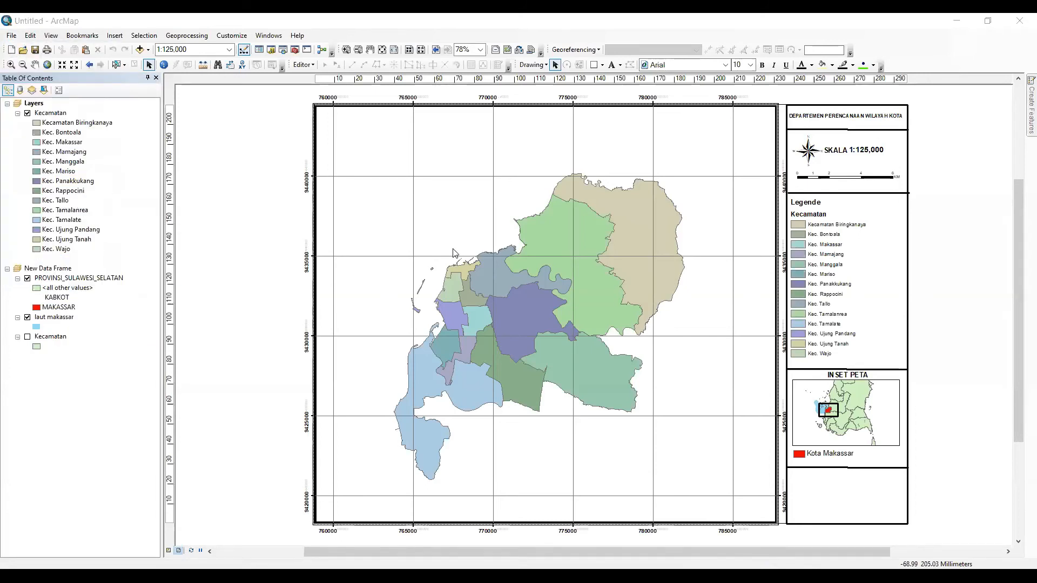
pyautogui.click(372, 238)
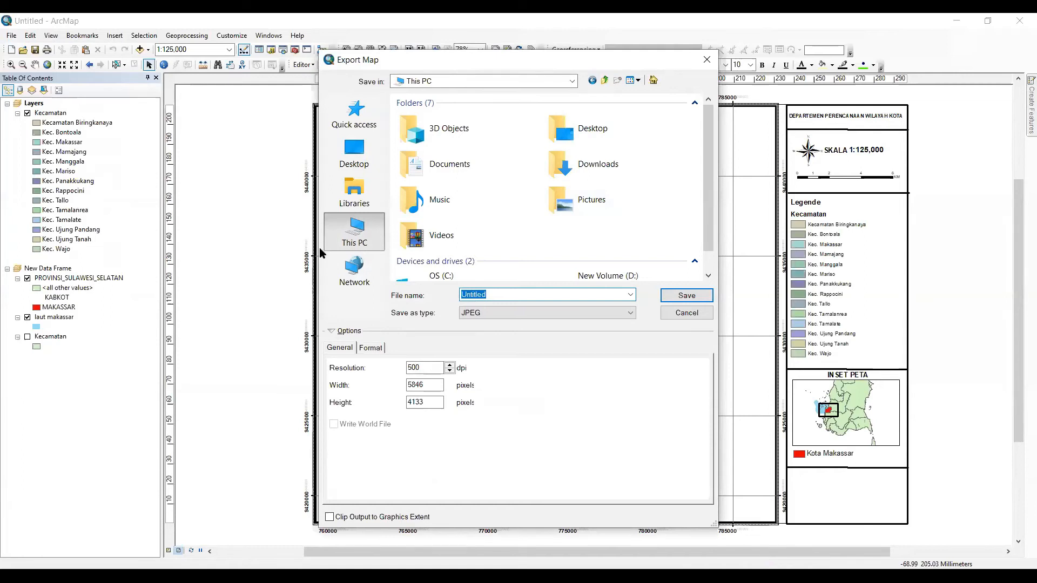
pyautogui.moveTo(378, 60); pyautogui.dragTo(106, 57)
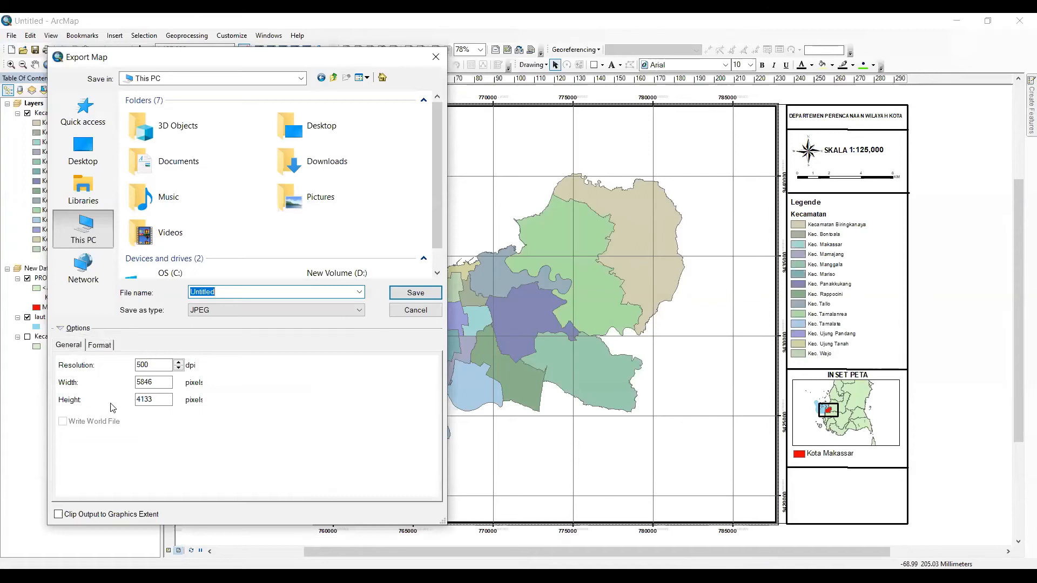
pyautogui.click(60, 328)
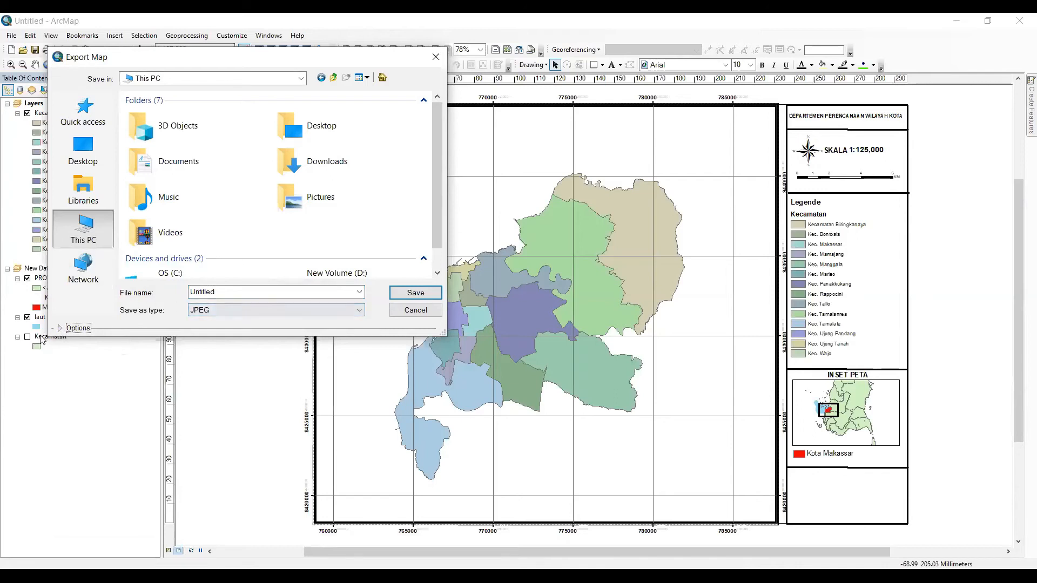
pyautogui.click(63, 330)
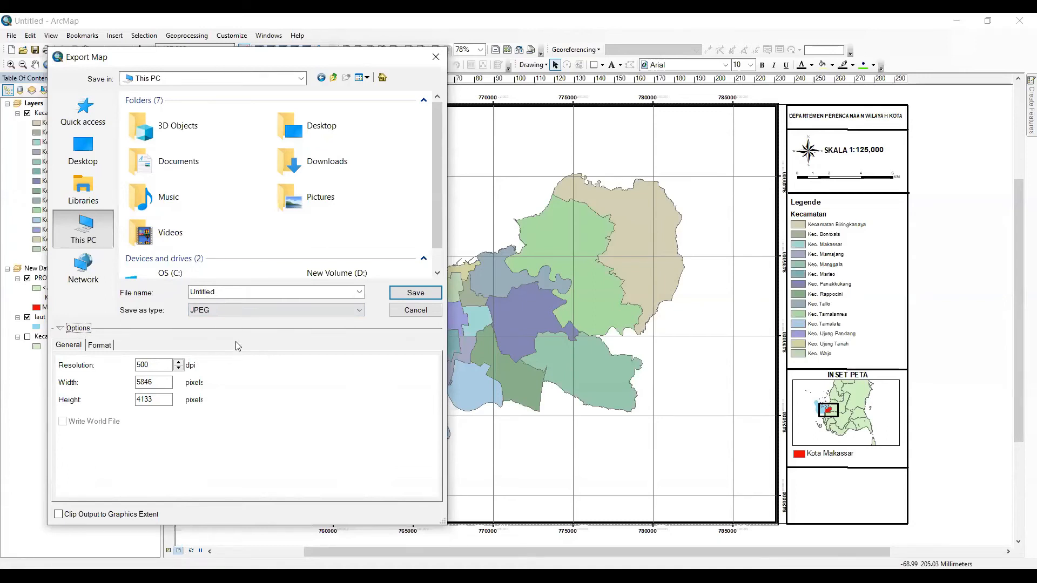
pyautogui.click(206, 316)
pyautogui.press('Down')
pyautogui.press('Down')
pyautogui.press('Down')
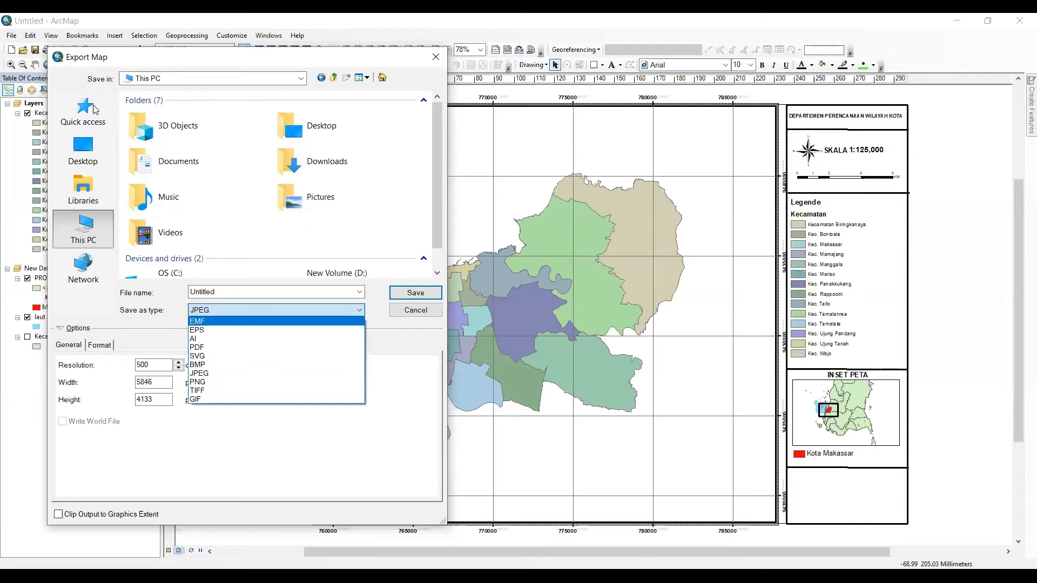
pyautogui.click(417, 314)
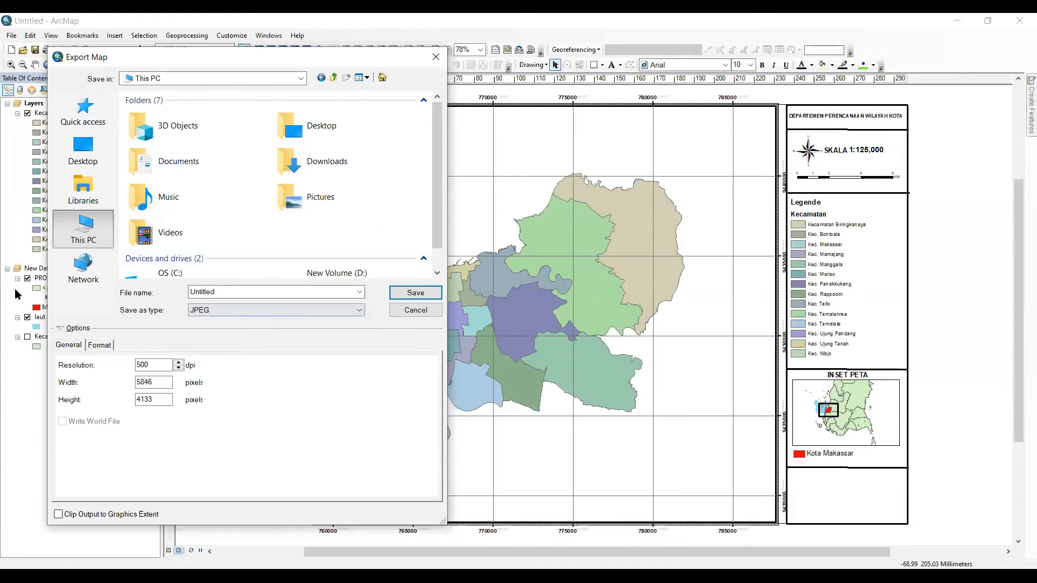
pyautogui.click(434, 58)
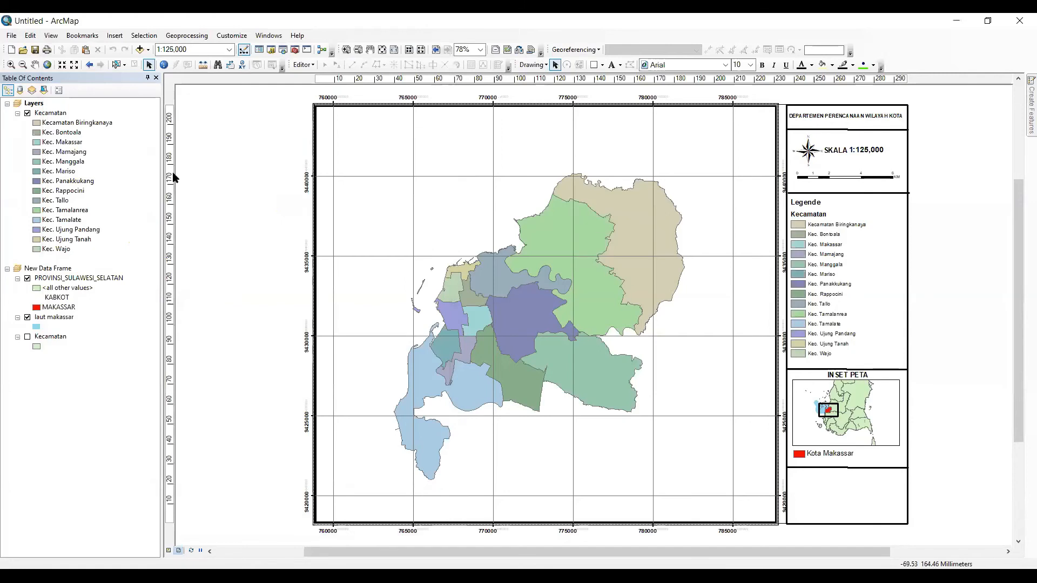
# - Shrink the main map frame slightly inward on all four sides so the grid labels fit inside the page
pyautogui.click(342, 290)
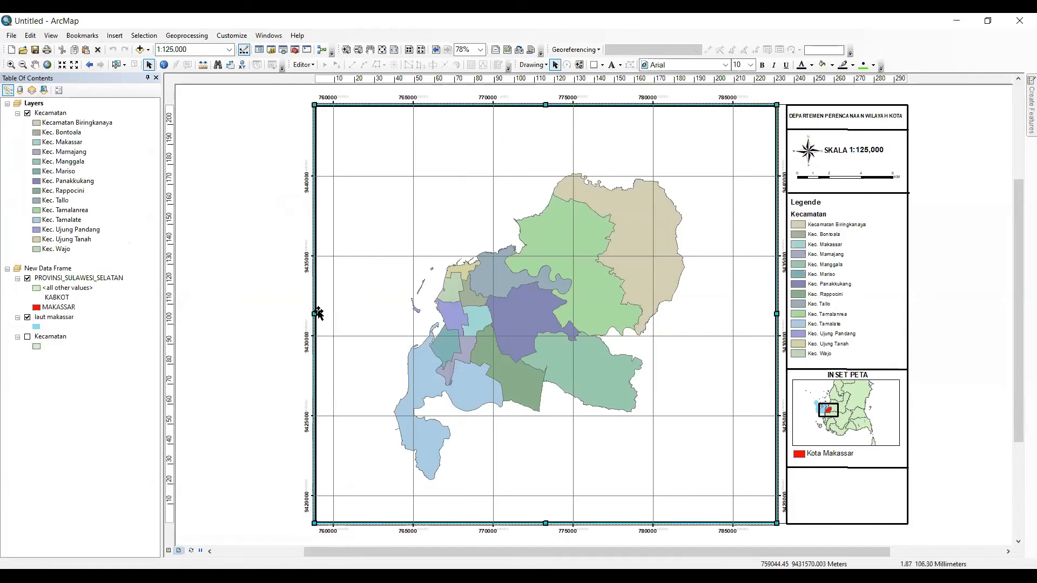
pyautogui.moveTo(316, 313); pyautogui.dragTo(325, 313)
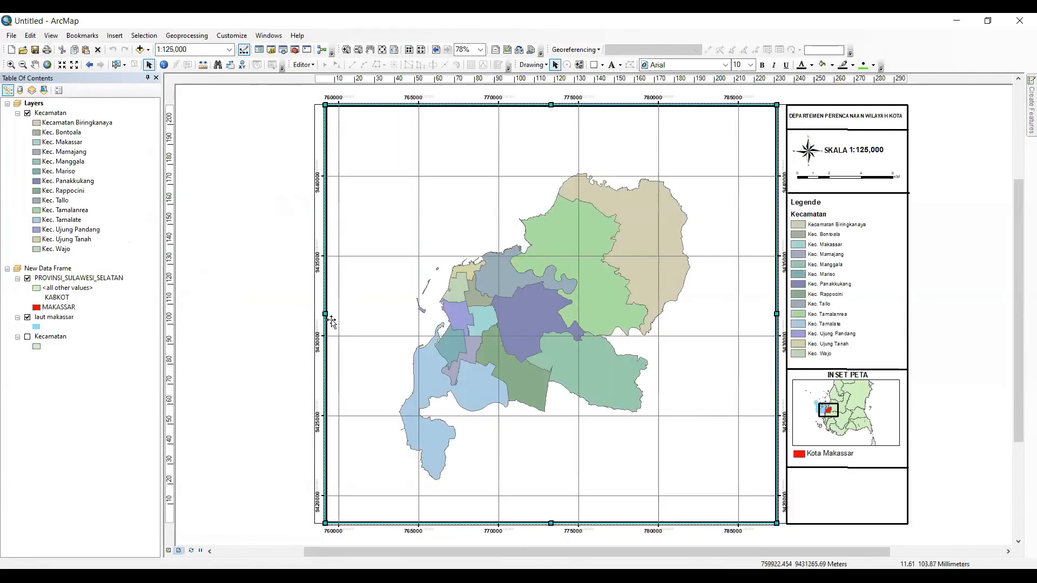
pyautogui.moveTo(552, 104); pyautogui.dragTo(550, 118)
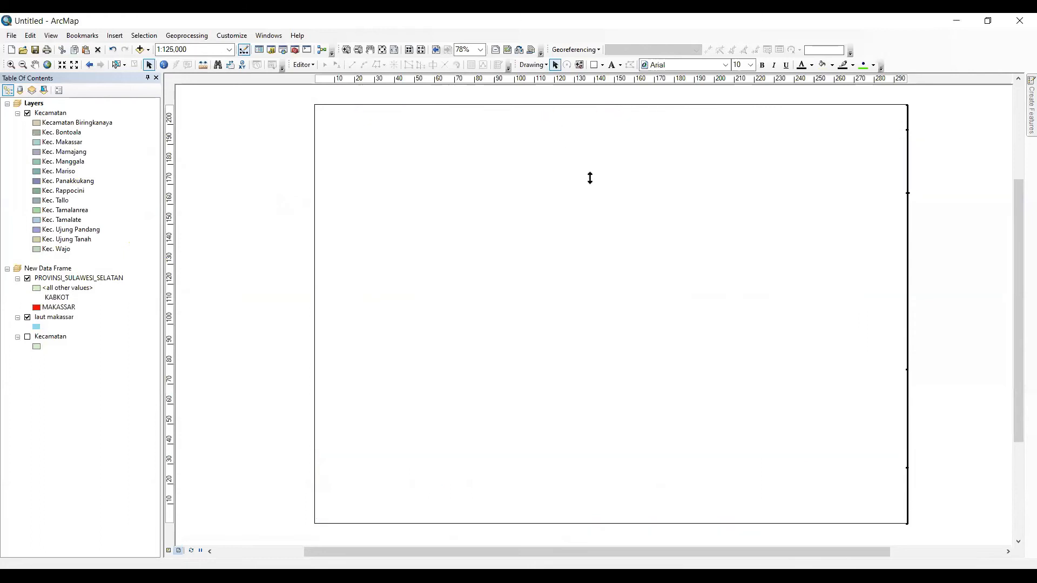
pyautogui.moveTo(776, 319); pyautogui.dragTo(771, 320)
pyautogui.moveTo(548, 523); pyautogui.dragTo(547, 512)
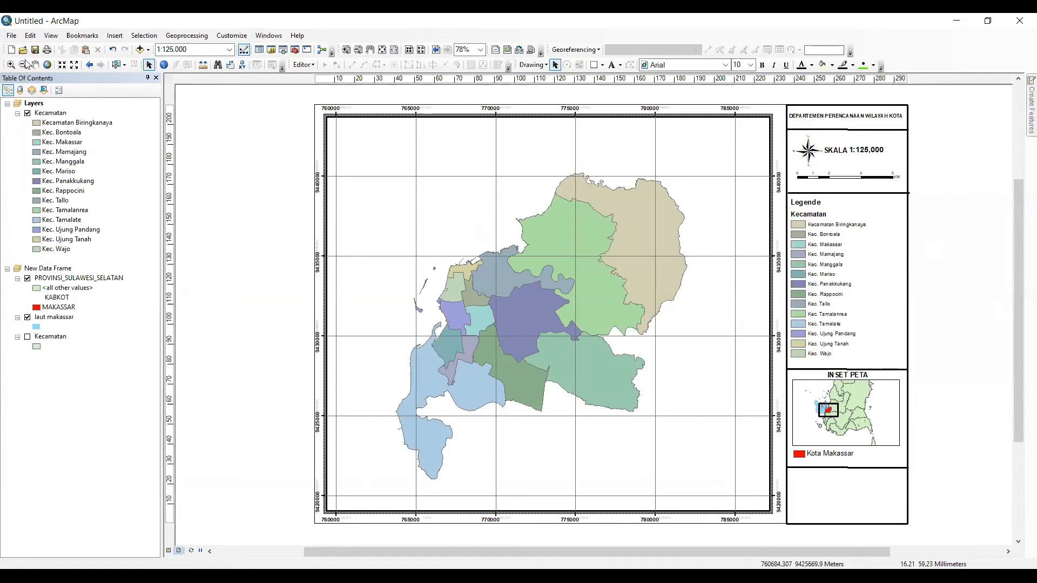
# - Set up a map export to the C: drive as a JPEG named Peta Administrasi Kota Makassar
pyautogui.click(11, 36)
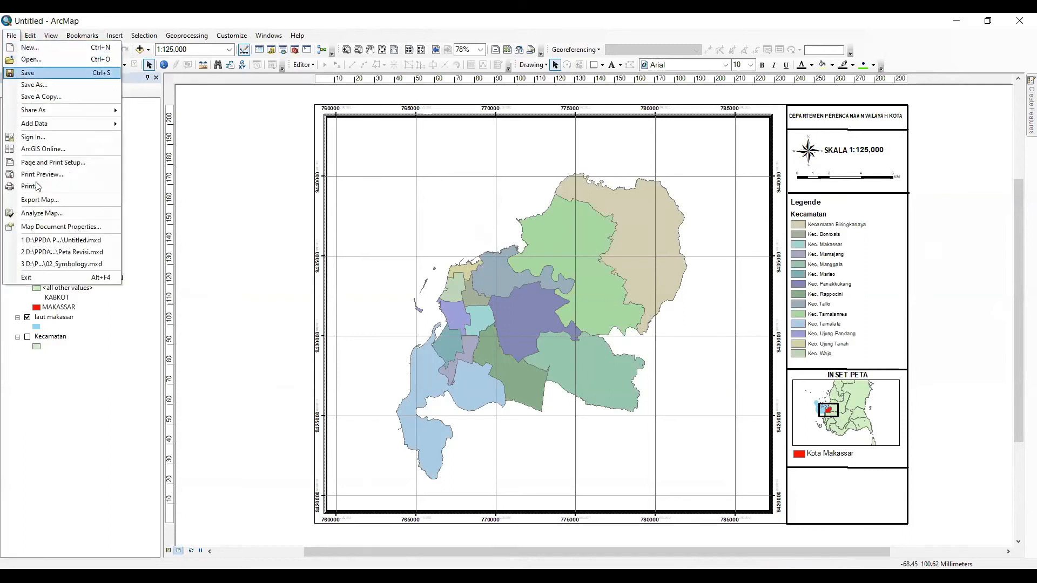
pyautogui.click(43, 200)
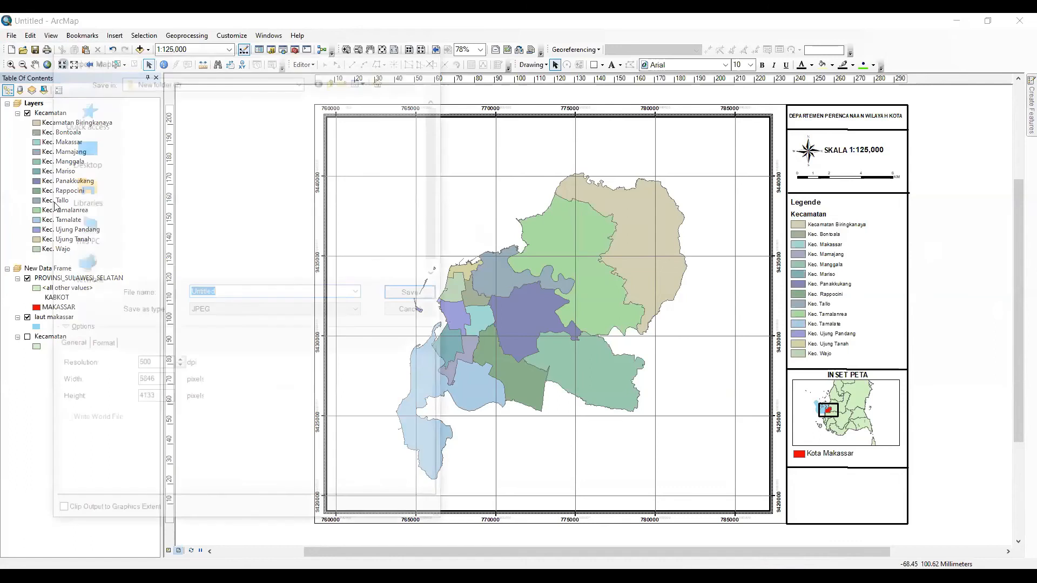
pyautogui.click(102, 227)
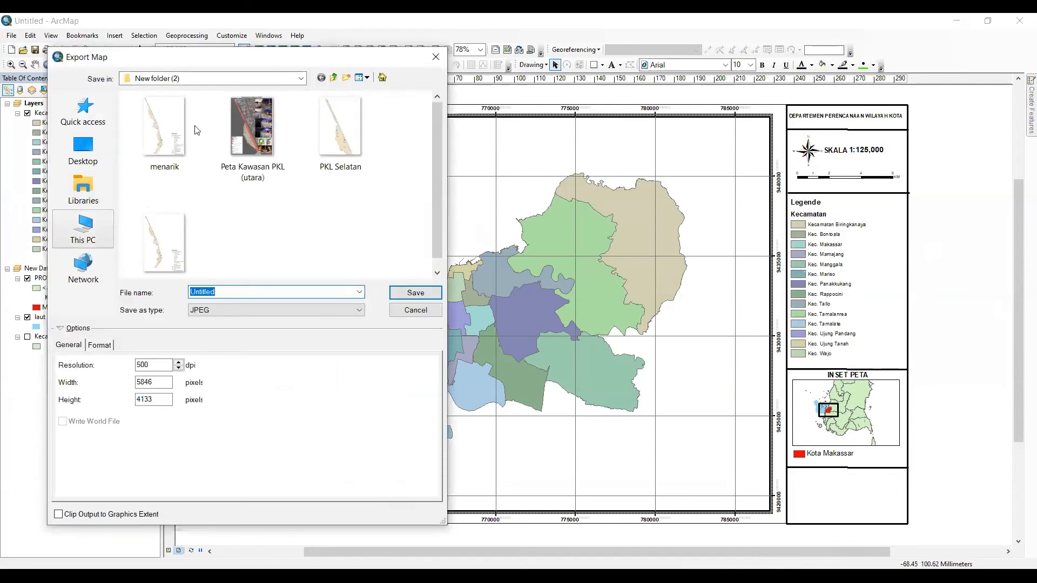
pyautogui.doubleClick(204, 248)
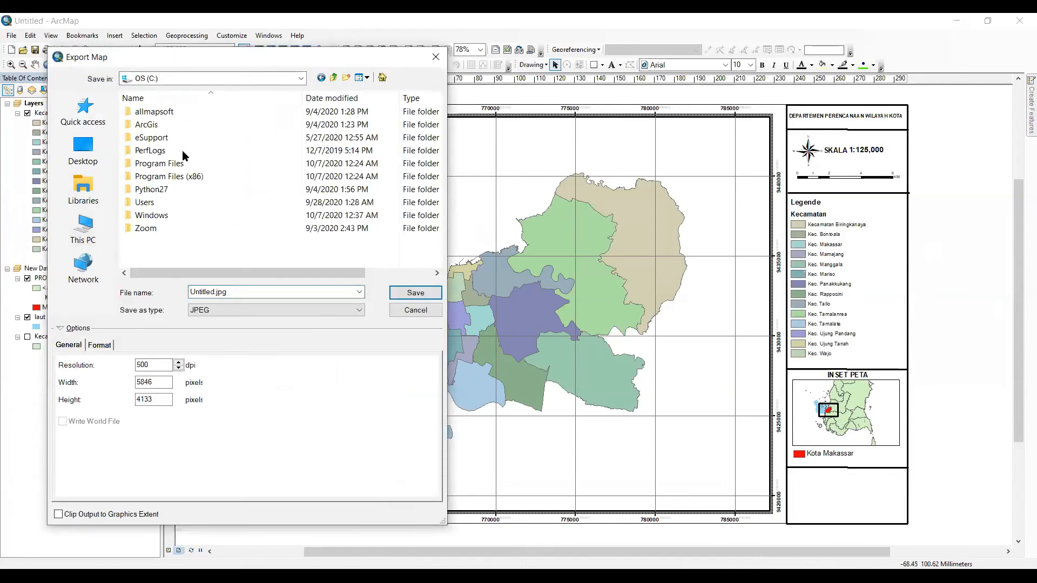
pyautogui.doubleClick(239, 291)
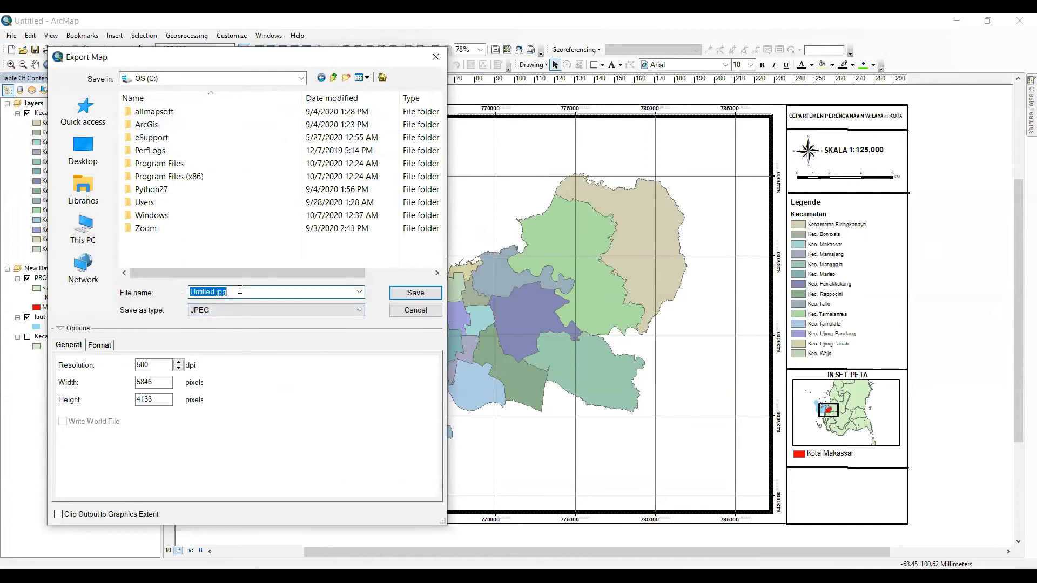
pyautogui.write('Peta Administrasi Kota Makassar')
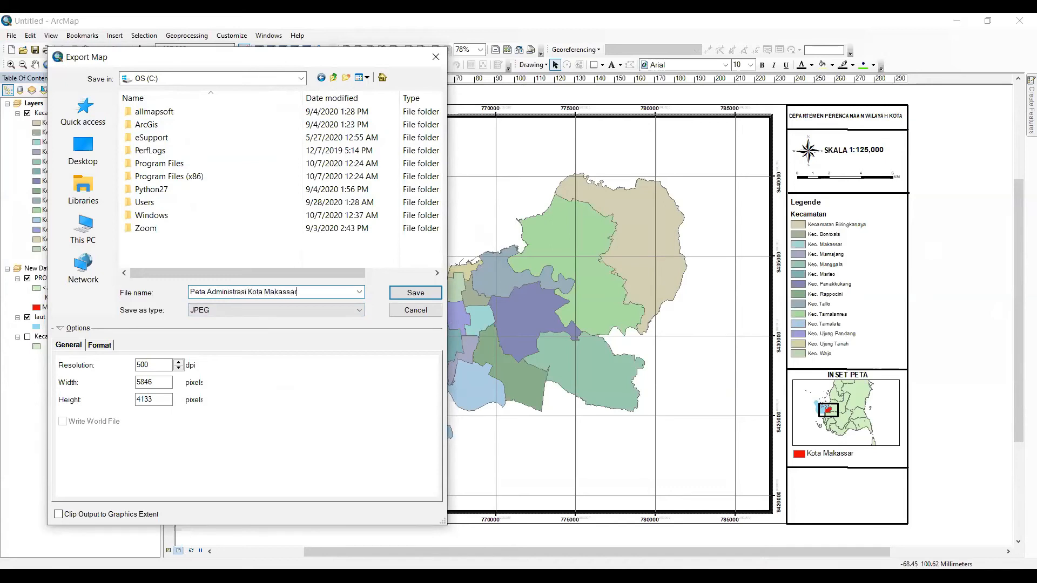
pyautogui.click(234, 311)
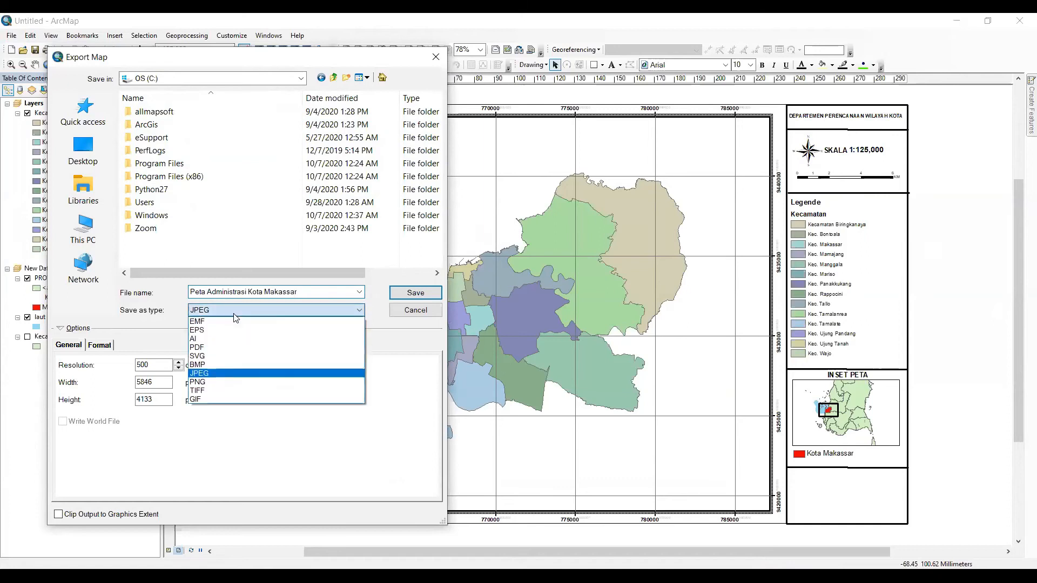
pyautogui.click(236, 373)
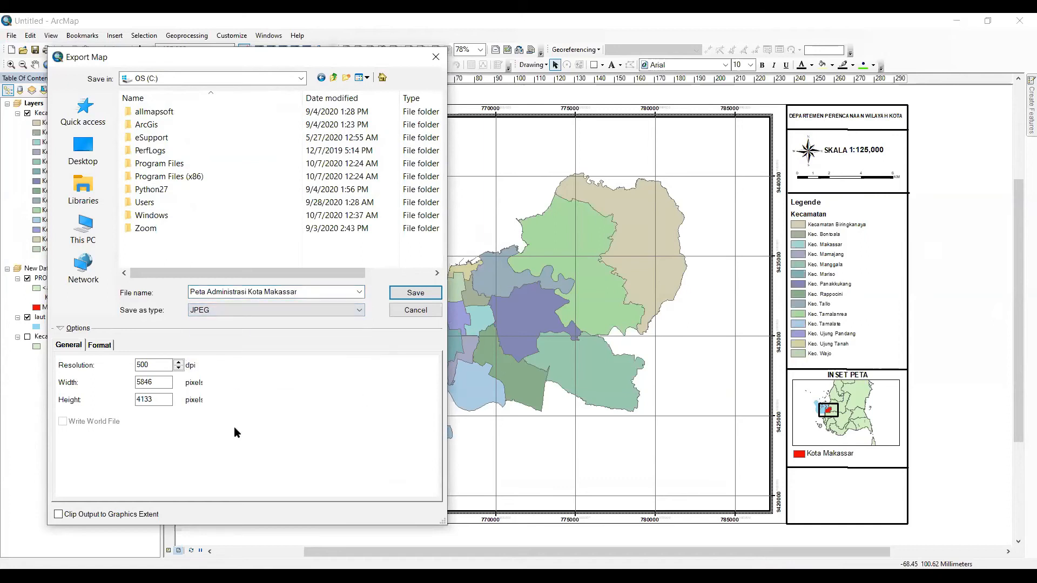
# - Set the export resolution to 300 dpi
pyautogui.doubleClick(154, 364)
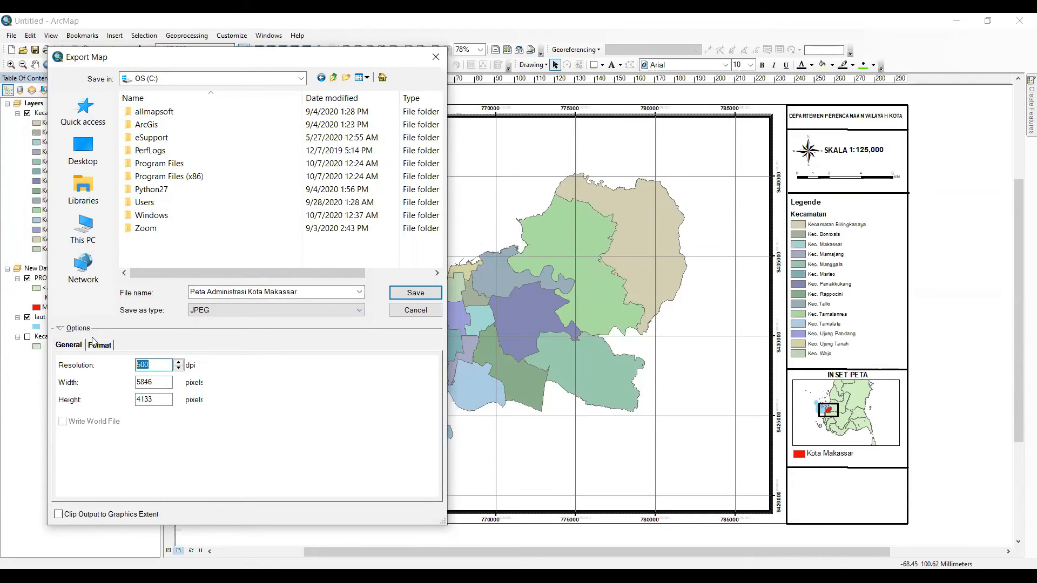
pyautogui.write('300')
pyautogui.press('BackSpace')
pyautogui.press('BackSpace')
pyautogui.press('BackSpace')
pyautogui.write('500')
pyautogui.doubleClick(156, 364)
pyautogui.write('300')
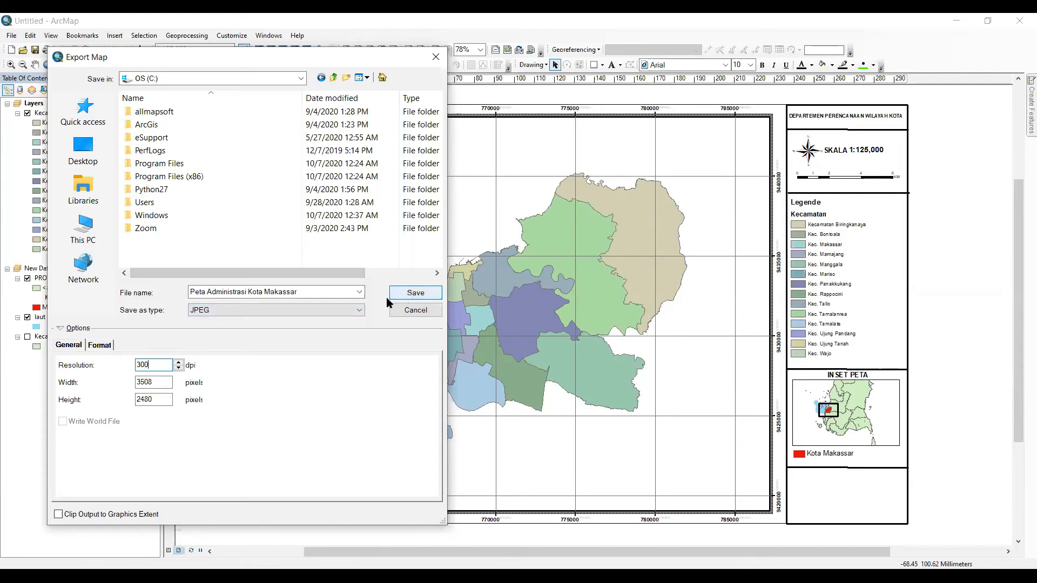
# - Change the export destination to the D: drive and export the map
pyautogui.click(84, 230)
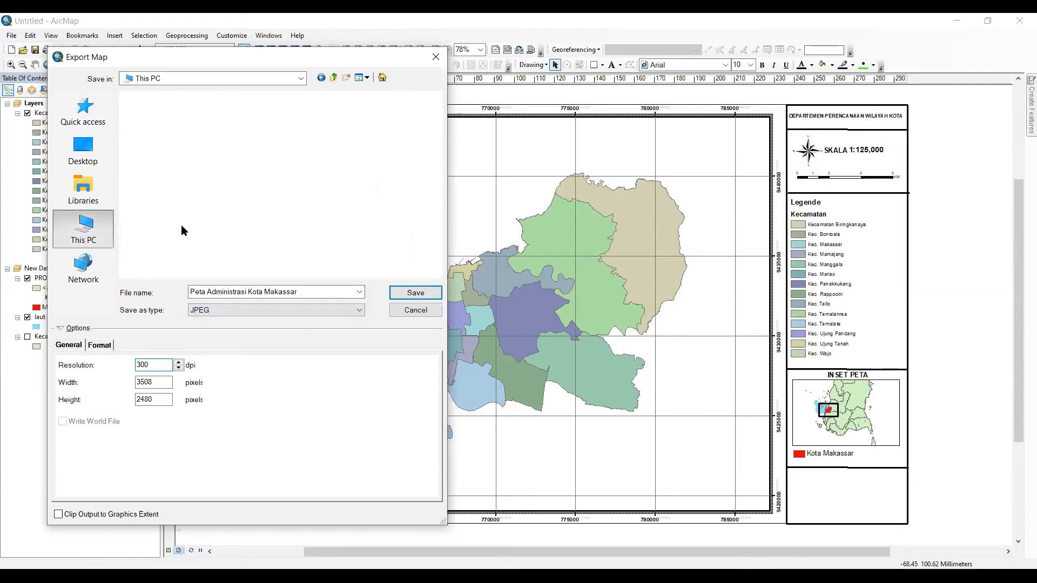
pyautogui.doubleClick(284, 251)
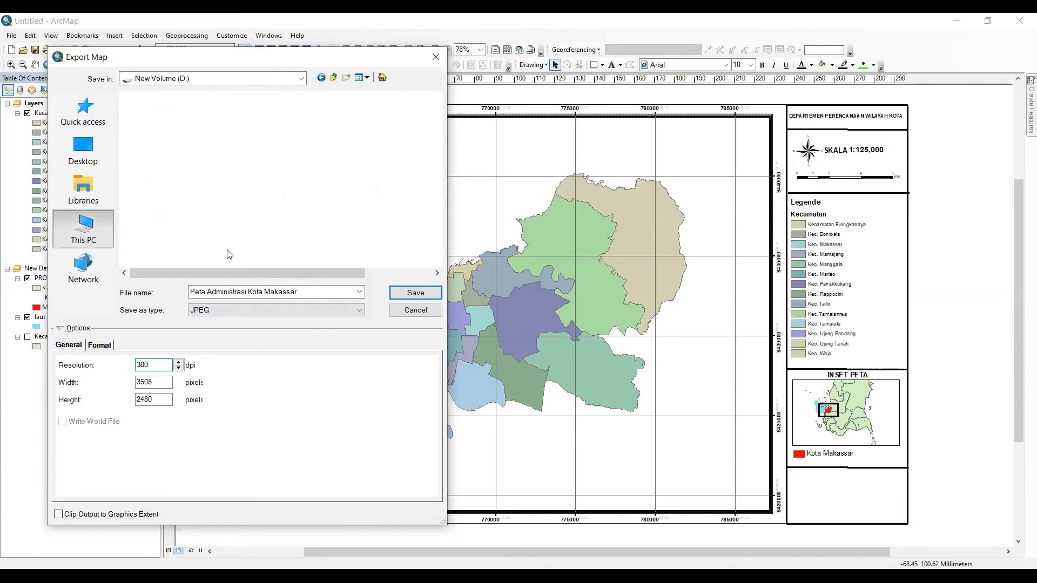
pyautogui.click(416, 292)
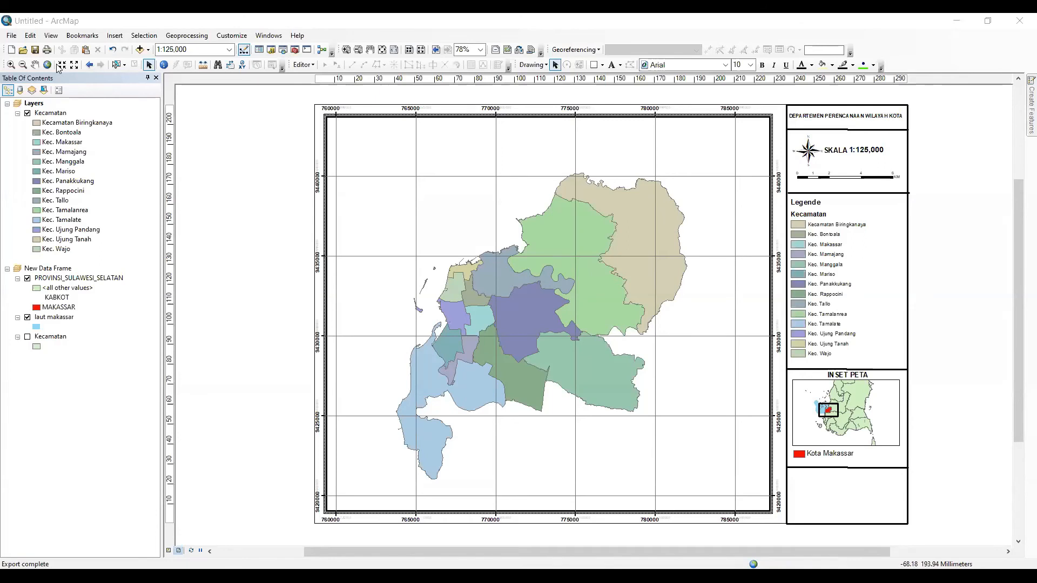
pyautogui.click(35, 64)
pyautogui.moveTo(545, 353); pyautogui.dragTo(525, 343)
pyautogui.moveTo(424, 402); pyautogui.dragTo(432, 405)
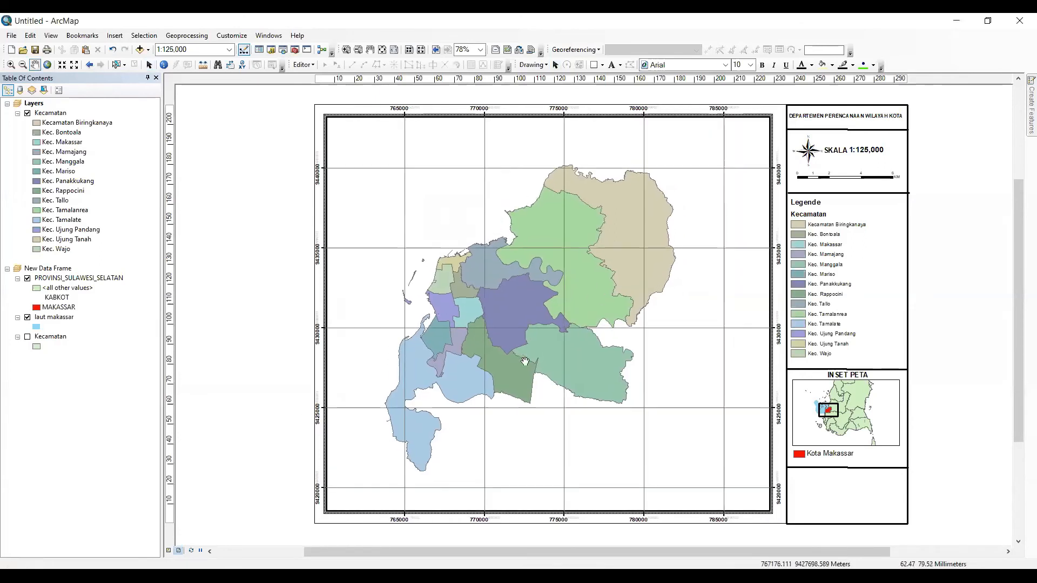
# - Label the features of the main Kecamatan layer using the KECAMATAN field
pyautogui.click(52, 115)
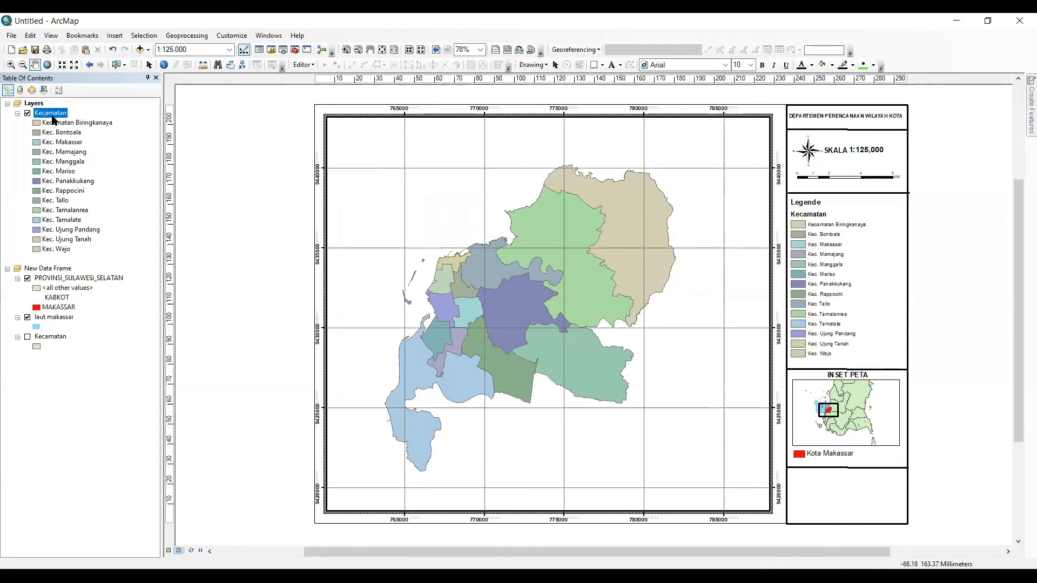
pyautogui.rightClick(52, 117)
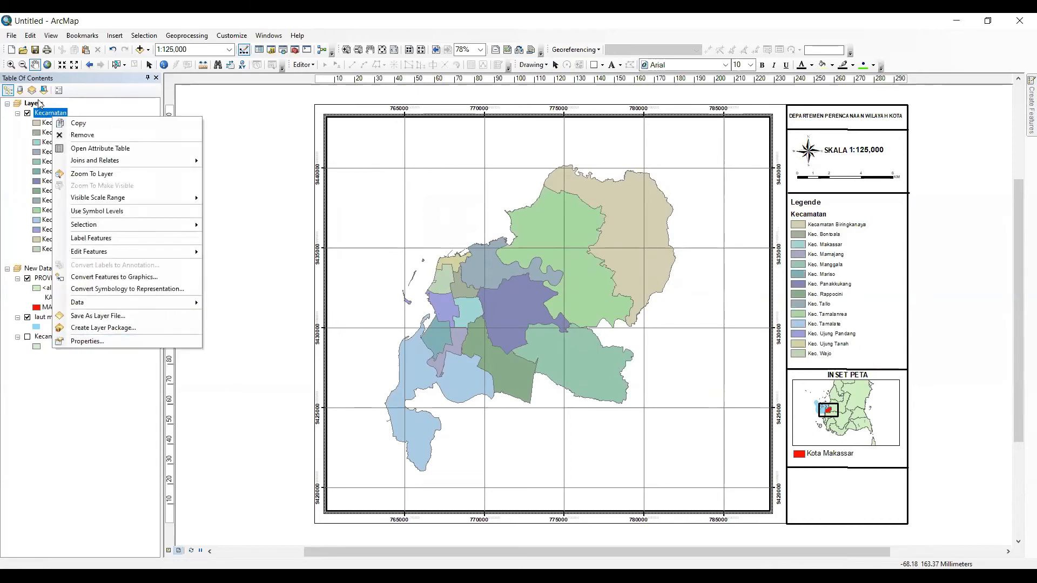
pyautogui.click(114, 342)
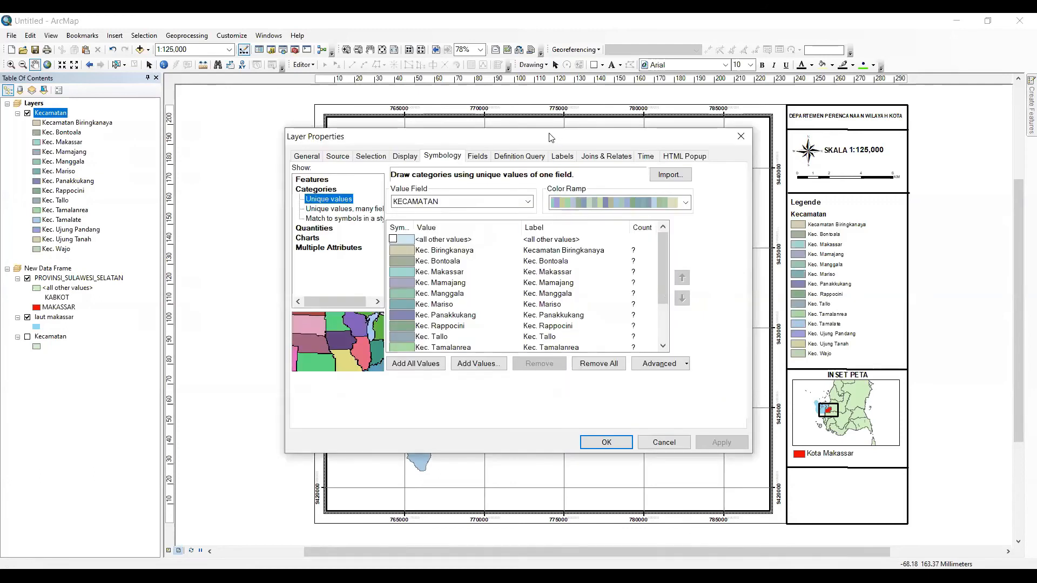
pyautogui.moveTo(550, 137); pyautogui.dragTo(319, 81)
pyautogui.click(332, 100)
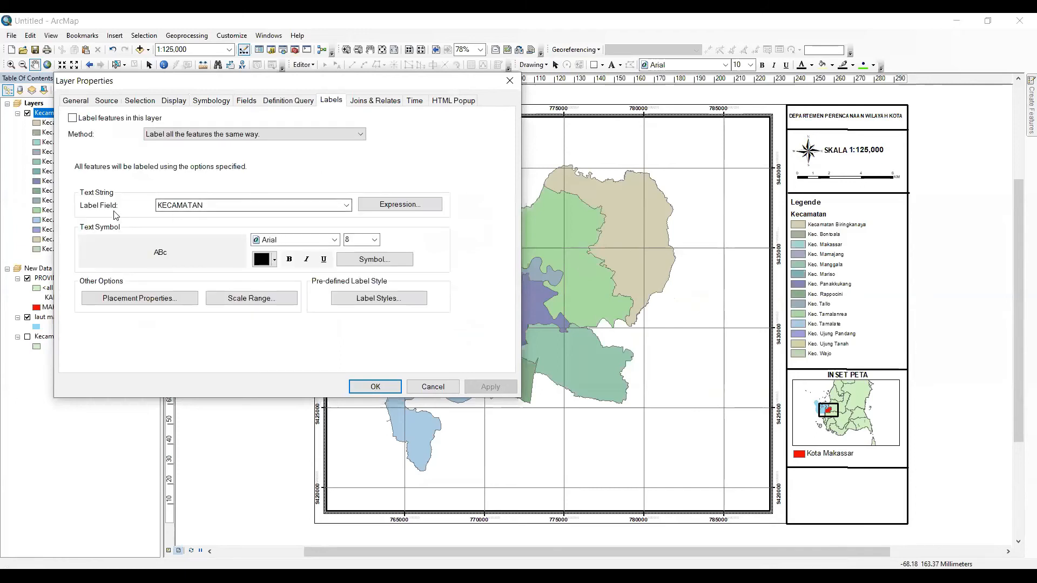
pyautogui.click(204, 206)
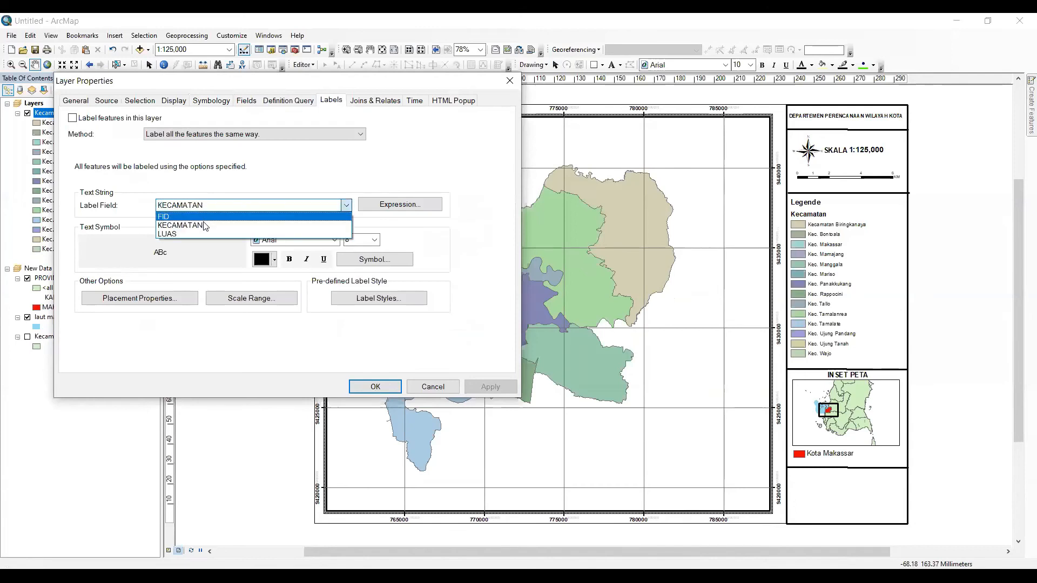
pyautogui.click(205, 226)
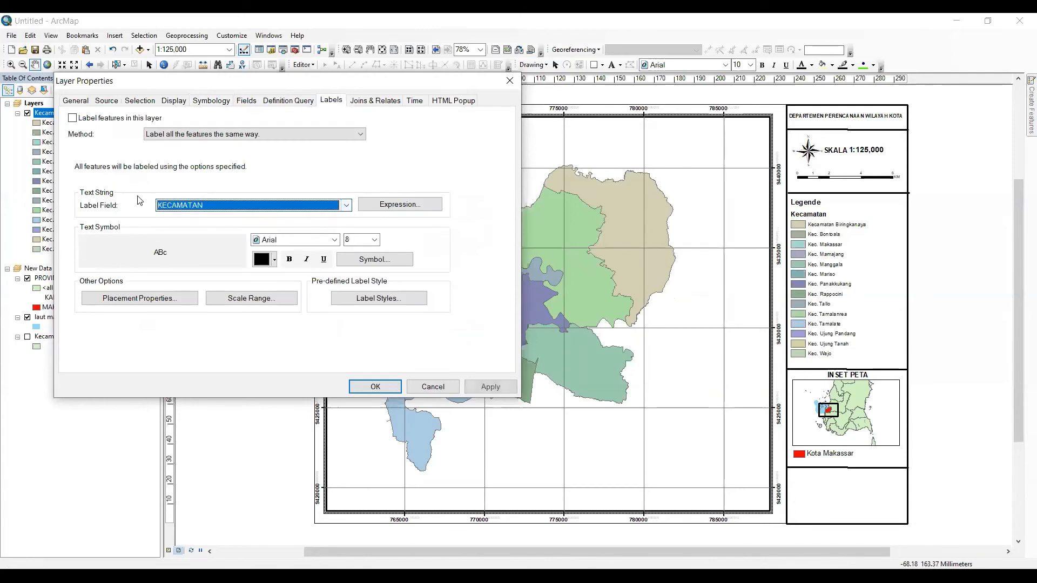
pyautogui.click(73, 119)
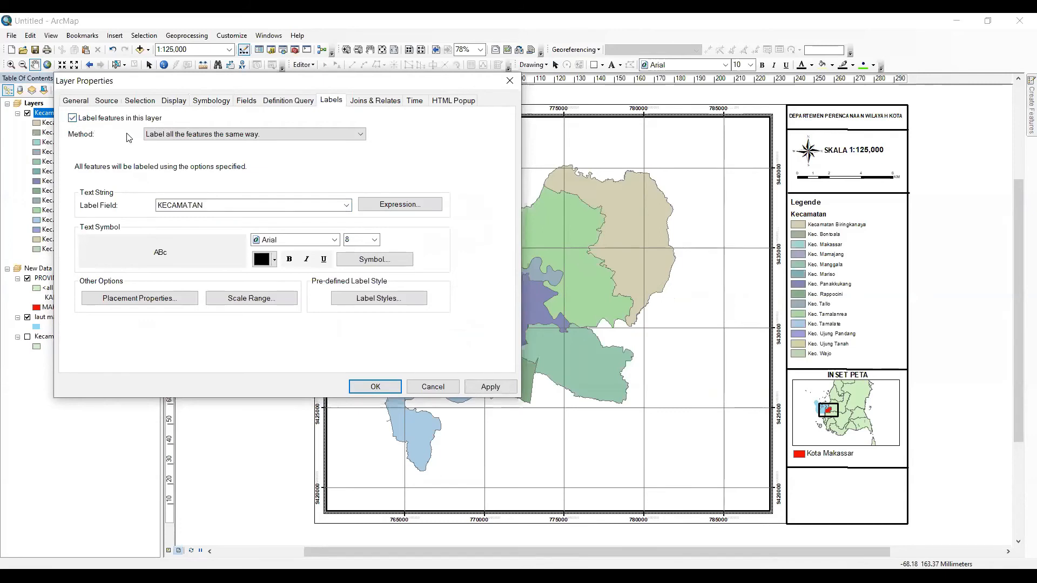
pyautogui.click(373, 387)
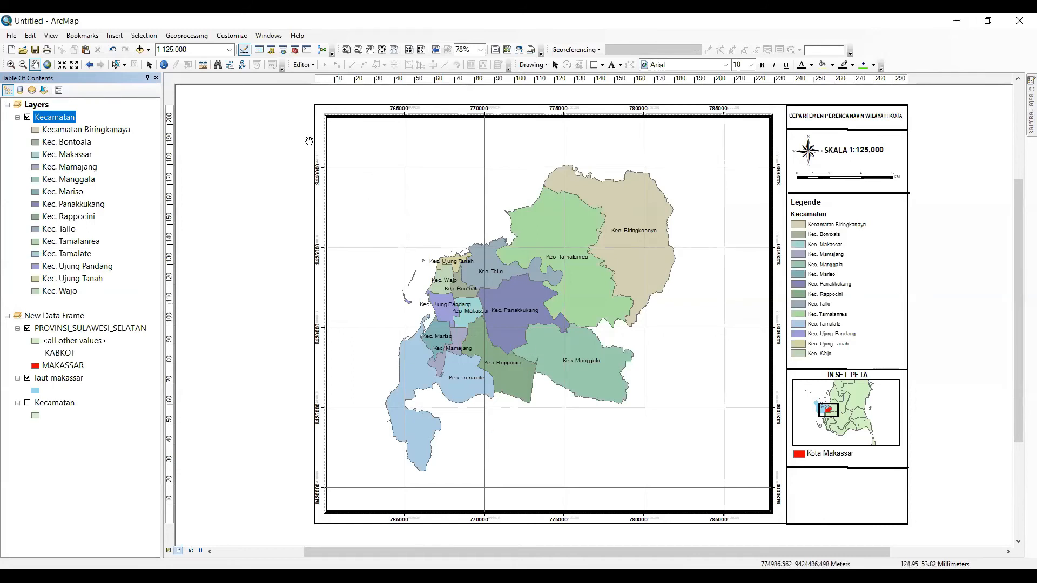
# - Set the main map frame's measured grid to show no lines or ticks
pyautogui.click(149, 66)
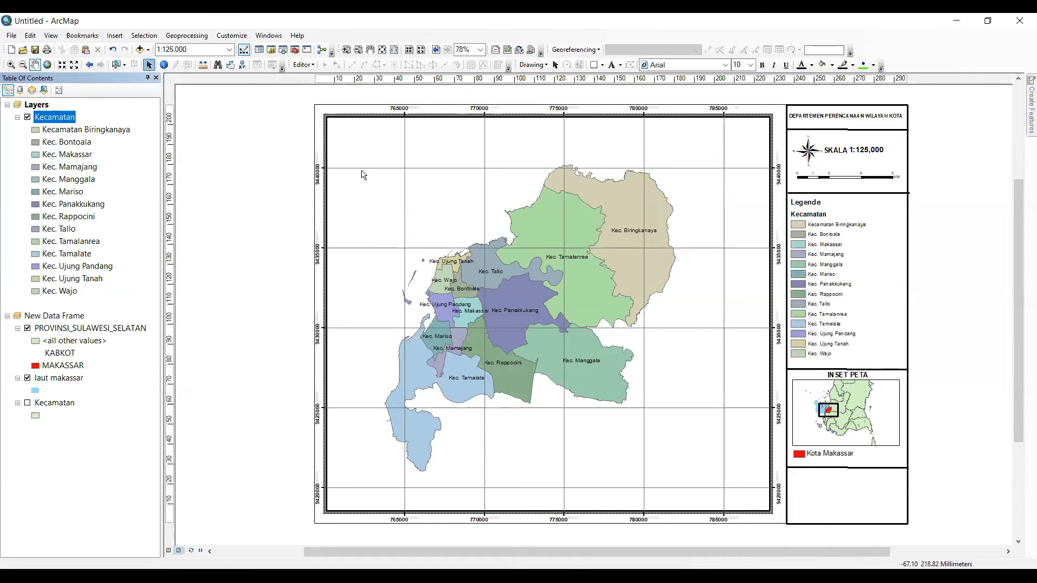
pyautogui.click(389, 141)
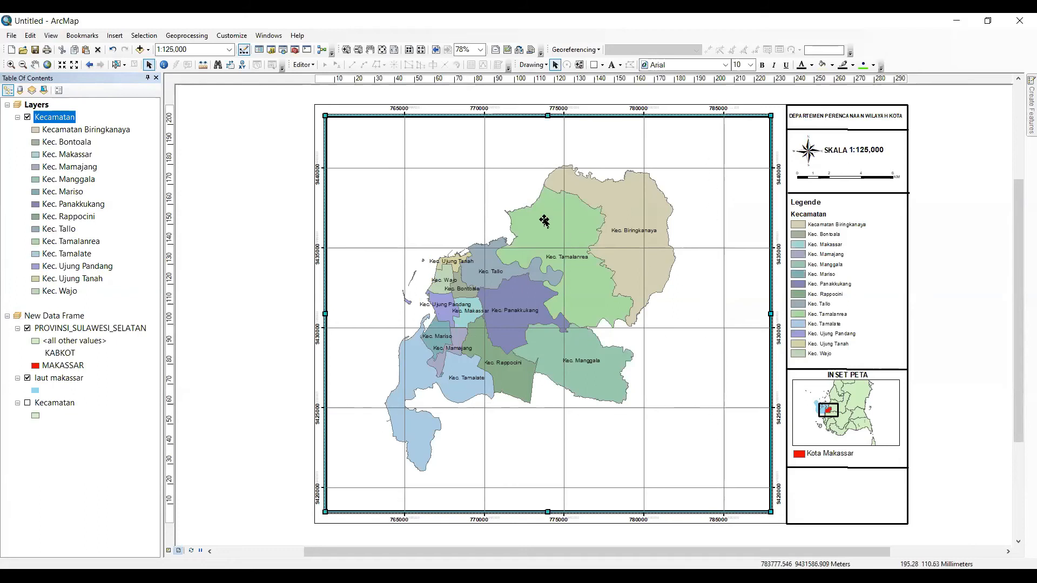
pyautogui.rightClick(656, 439)
pyautogui.doubleClick(661, 421)
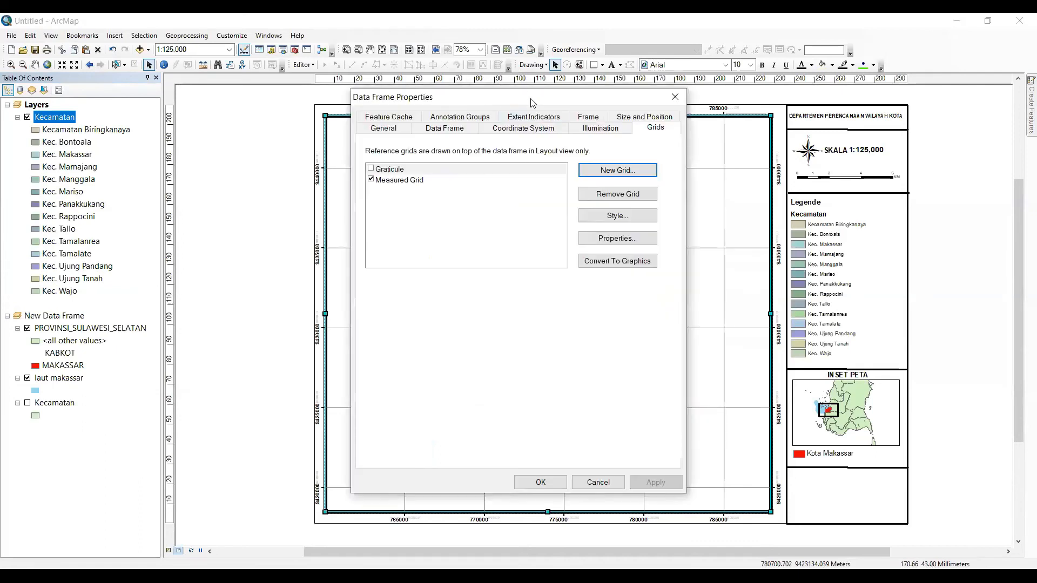
pyautogui.click(219, 173)
pyautogui.click(435, 230)
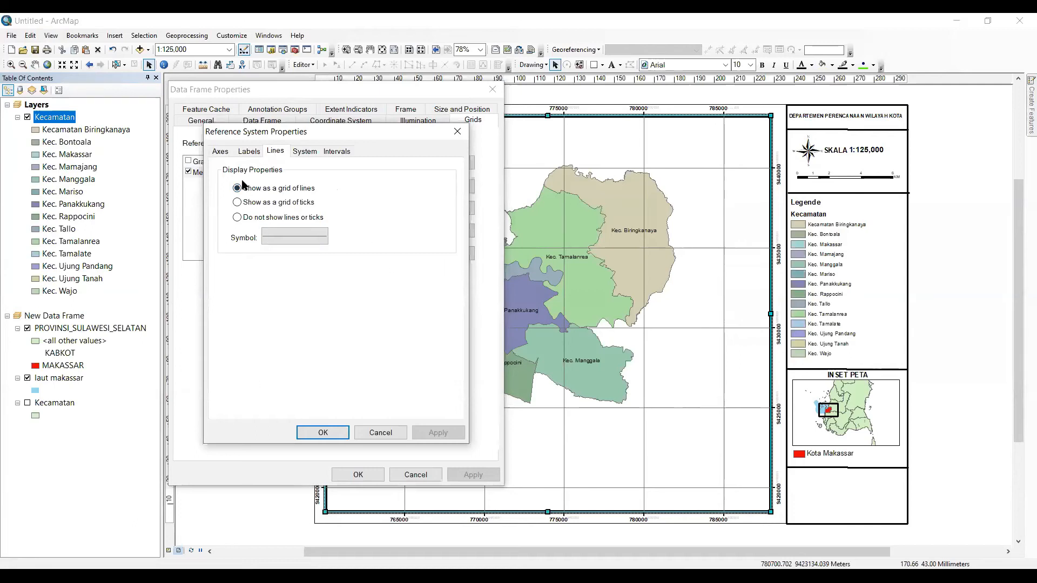
pyautogui.click(252, 221)
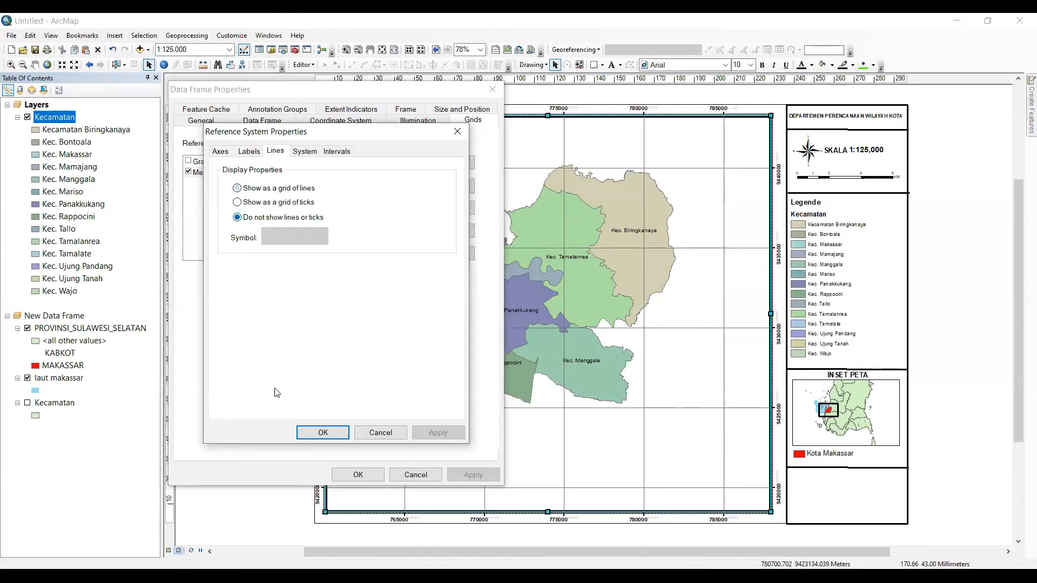
pyautogui.click(323, 433)
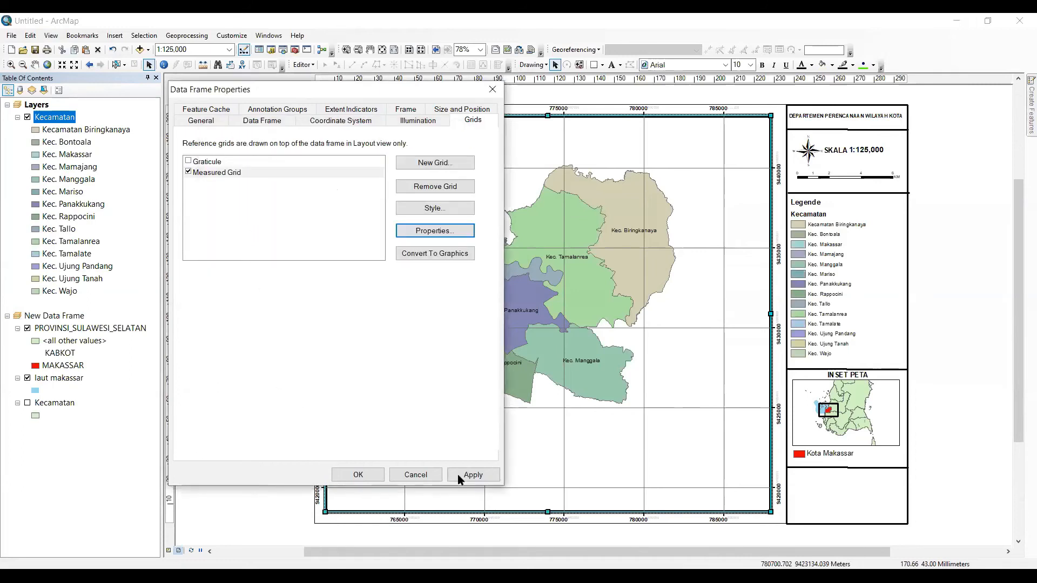
pyautogui.click(364, 479)
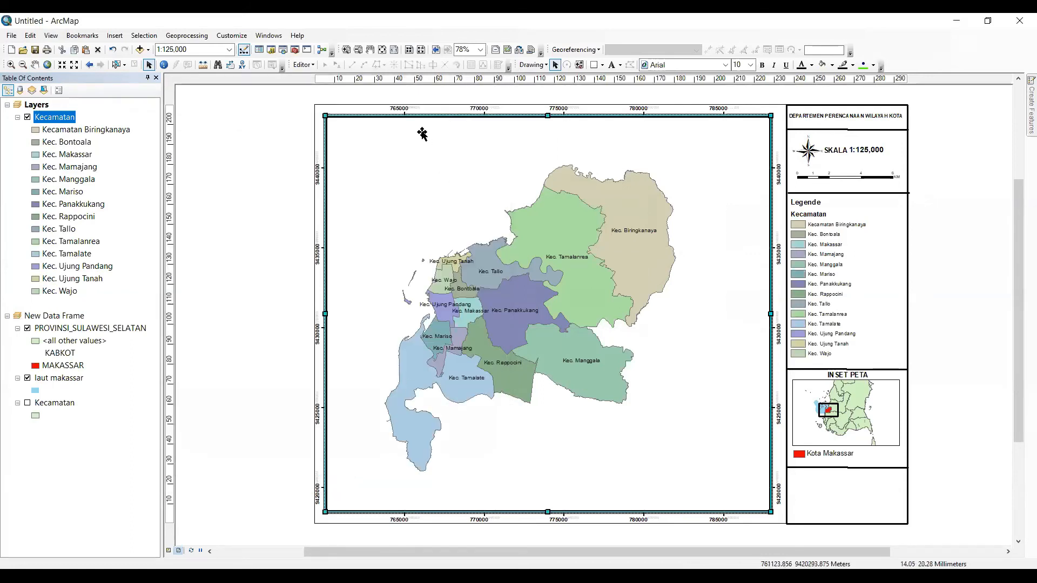
pyautogui.click(246, 128)
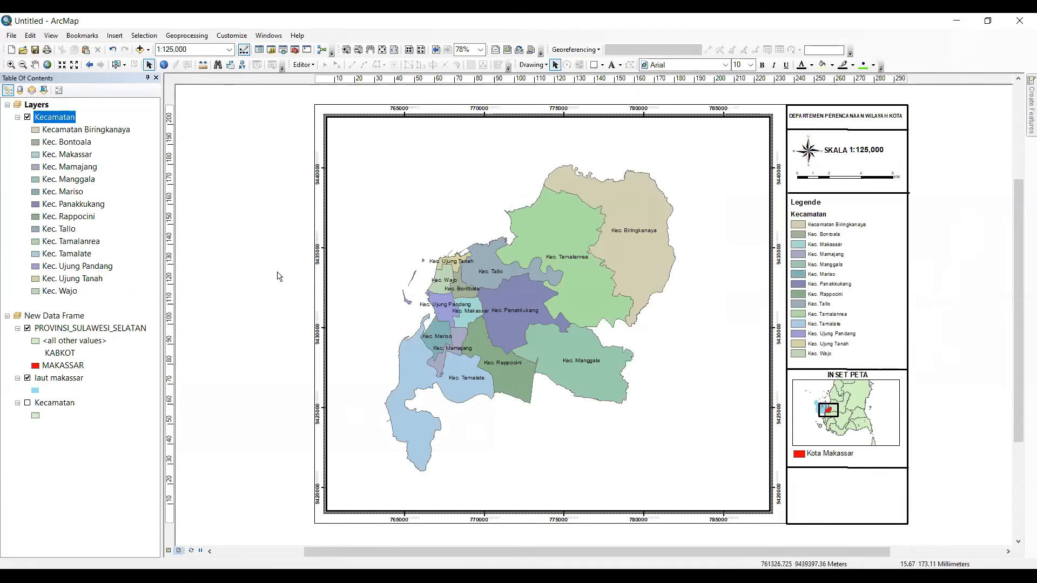
pyautogui.rightClick(52, 118)
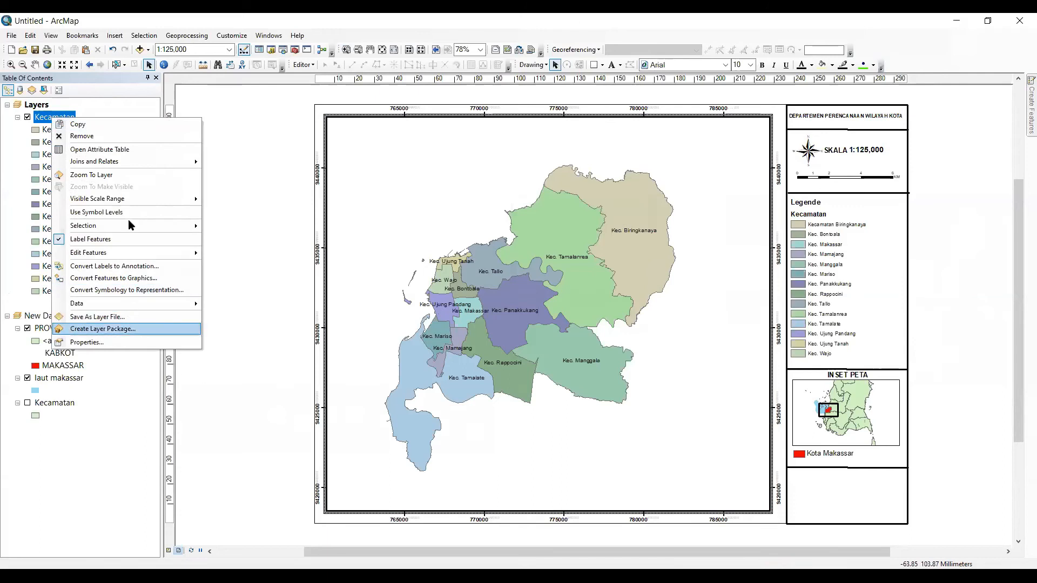
pyautogui.rightClick(33, 105)
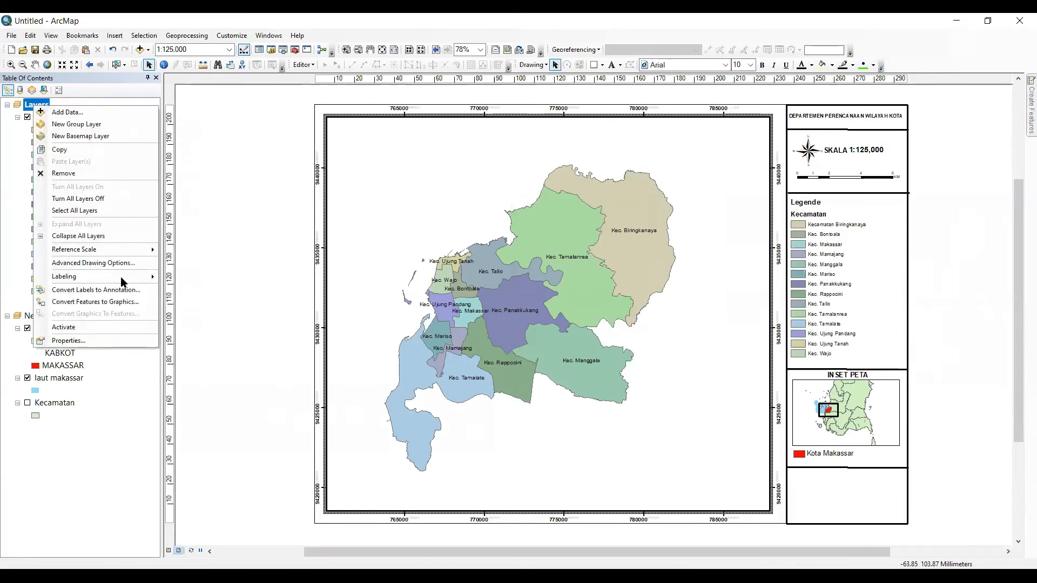
pyautogui.click(30, 72)
pyautogui.click(35, 64)
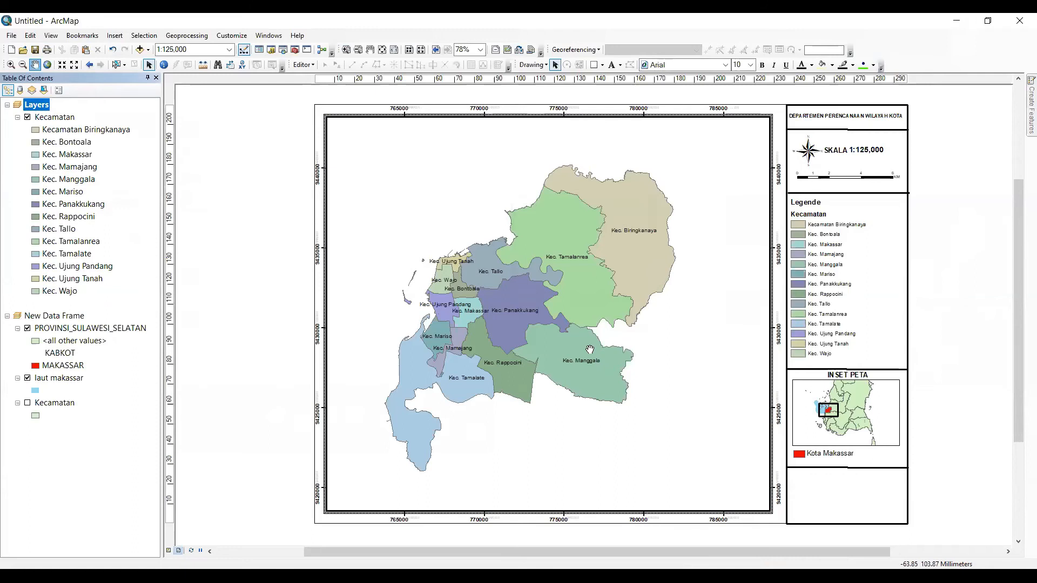
pyautogui.moveTo(629, 395); pyautogui.dragTo(644, 401)
pyautogui.moveTo(574, 340); pyautogui.dragTo(522, 394)
pyautogui.moveTo(515, 432); pyautogui.dragTo(524, 400)
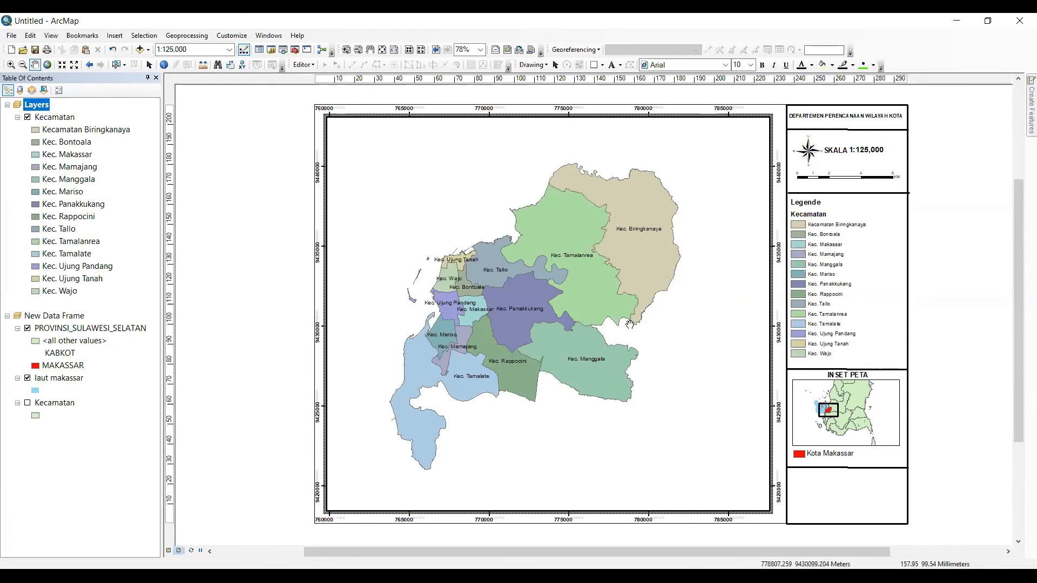
pyautogui.moveTo(644, 336); pyautogui.dragTo(644, 335)
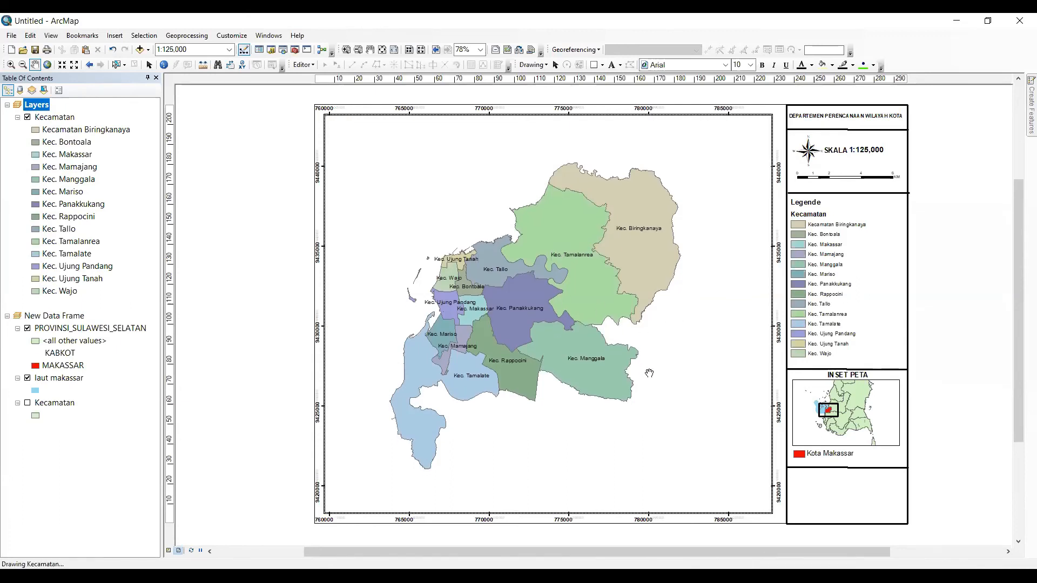
pyautogui.moveTo(658, 374); pyautogui.dragTo(664, 377)
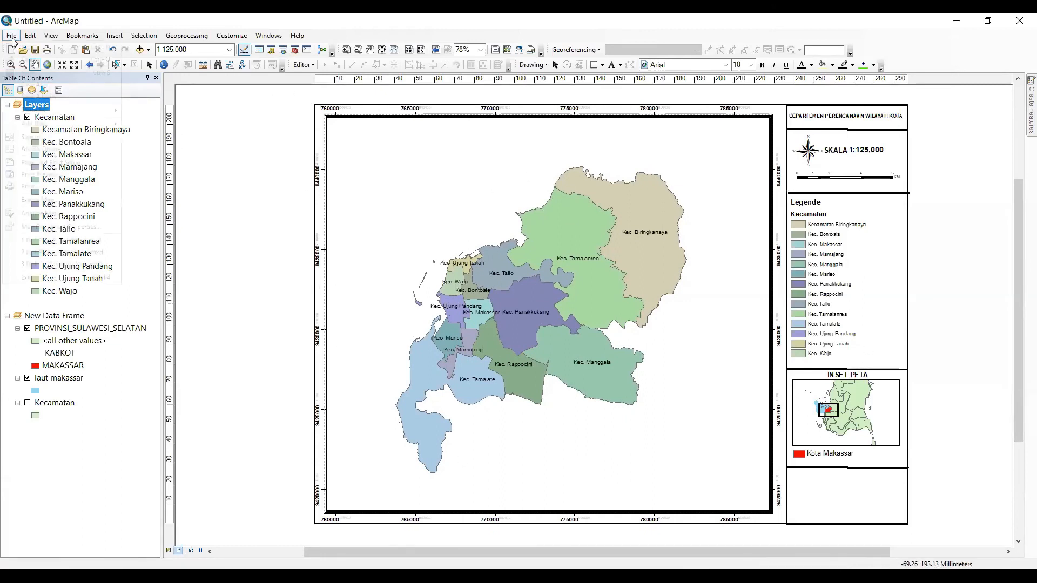
# - Examine the map export settings and the D: drive contents for the exported JPEG, and close them without exporting again
pyautogui.click(11, 35)
pyautogui.click(49, 198)
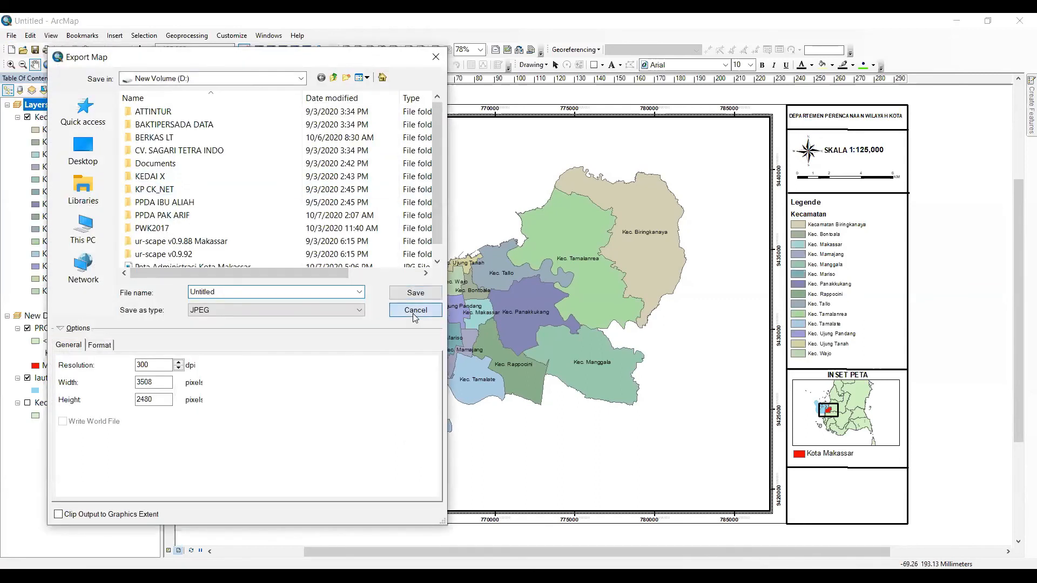
pyautogui.click(412, 312)
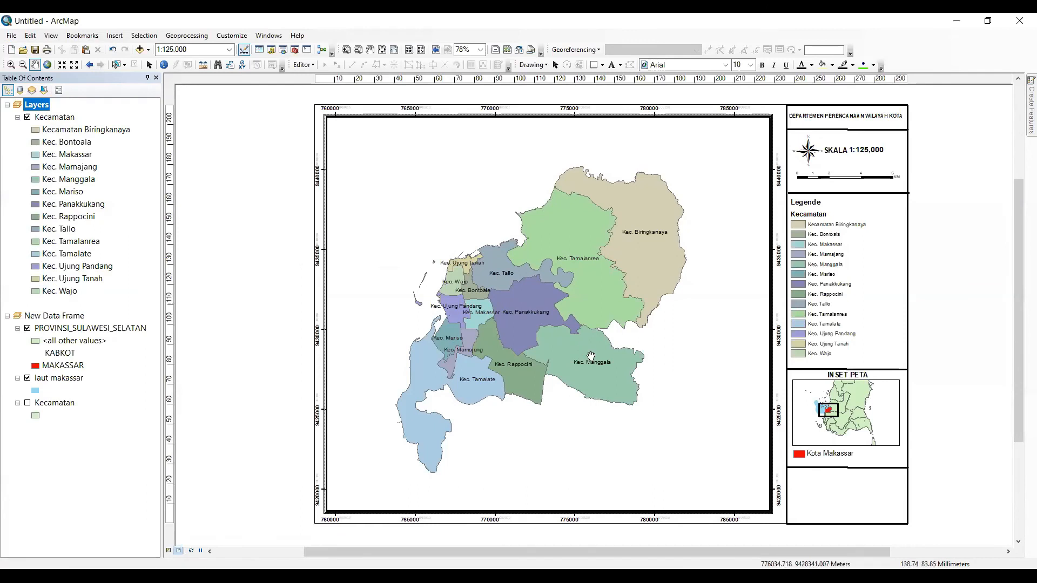
pyautogui.moveTo(592, 347); pyautogui.dragTo(595, 341)
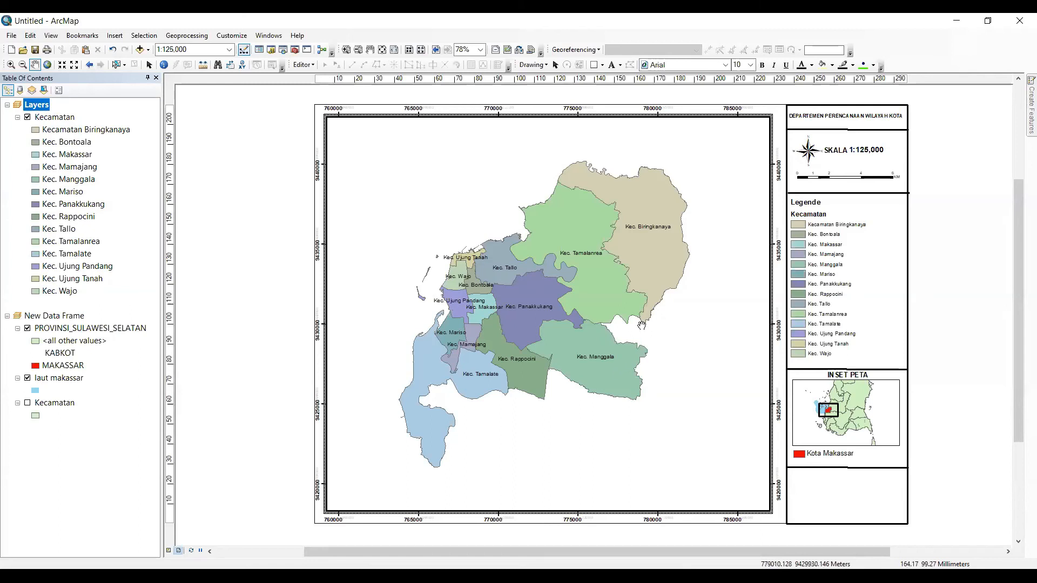
pyautogui.moveTo(657, 337); pyautogui.dragTo(654, 337)
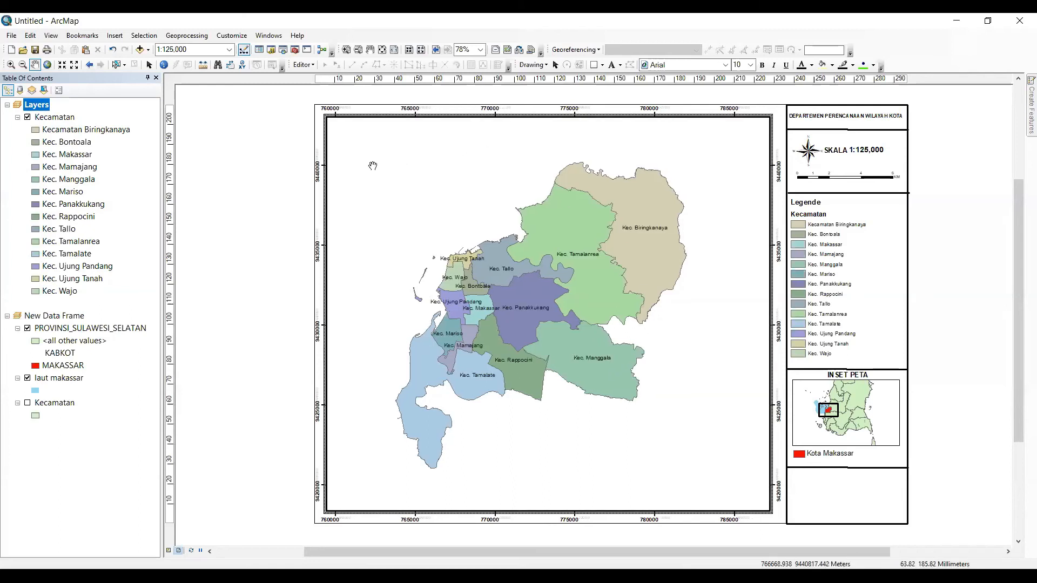
pyautogui.click(11, 49)
pyautogui.click(679, 414)
pyautogui.click(12, 36)
pyautogui.click(32, 201)
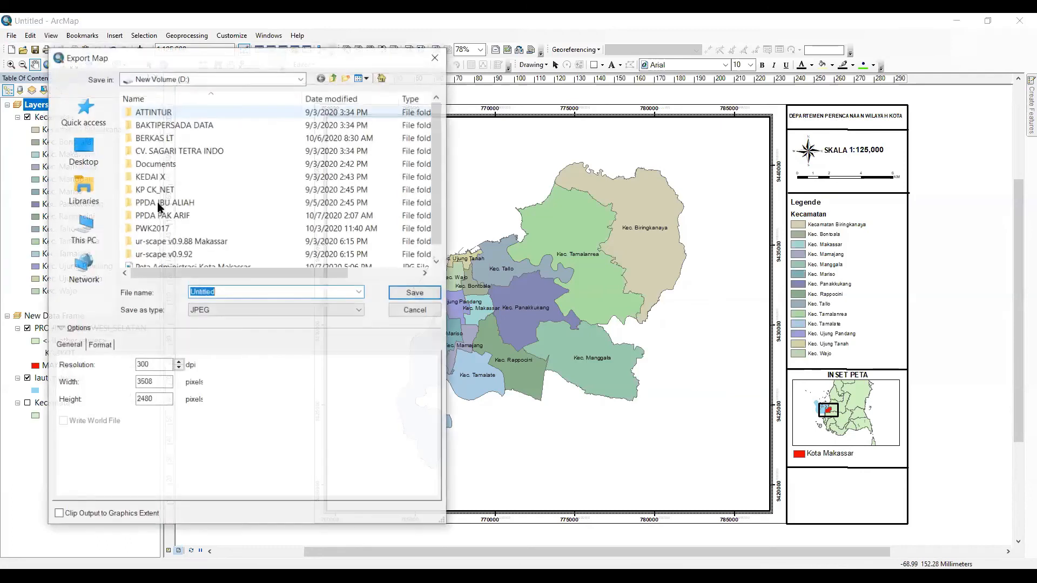
pyautogui.scroll(-1, 313, 210)
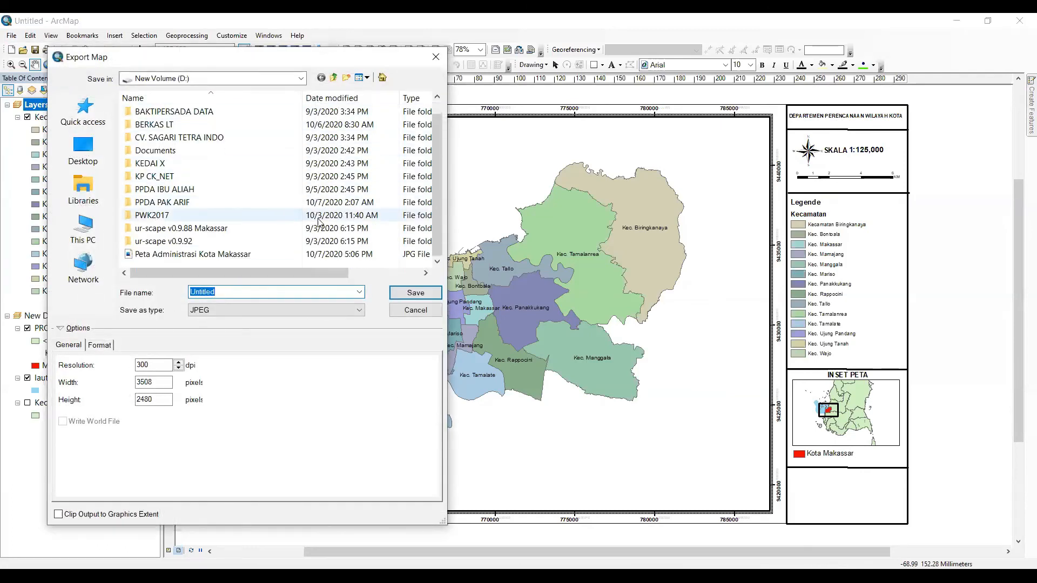
pyautogui.click(412, 320)
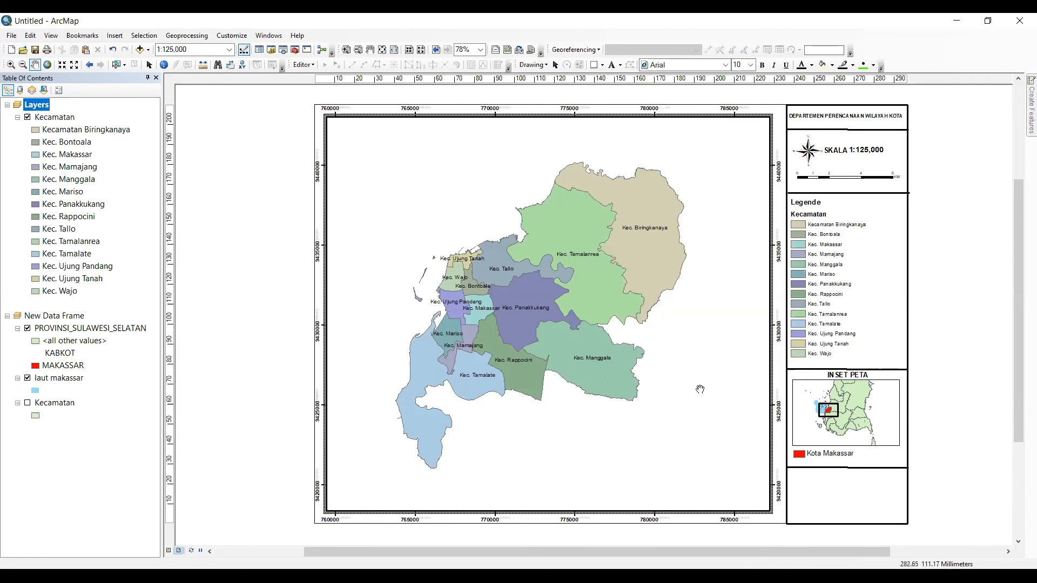
# - Move the left edge of the main map frame slightly inward and deselect the frame
pyautogui.click(150, 64)
pyautogui.click(338, 158)
pyautogui.click(266, 181)
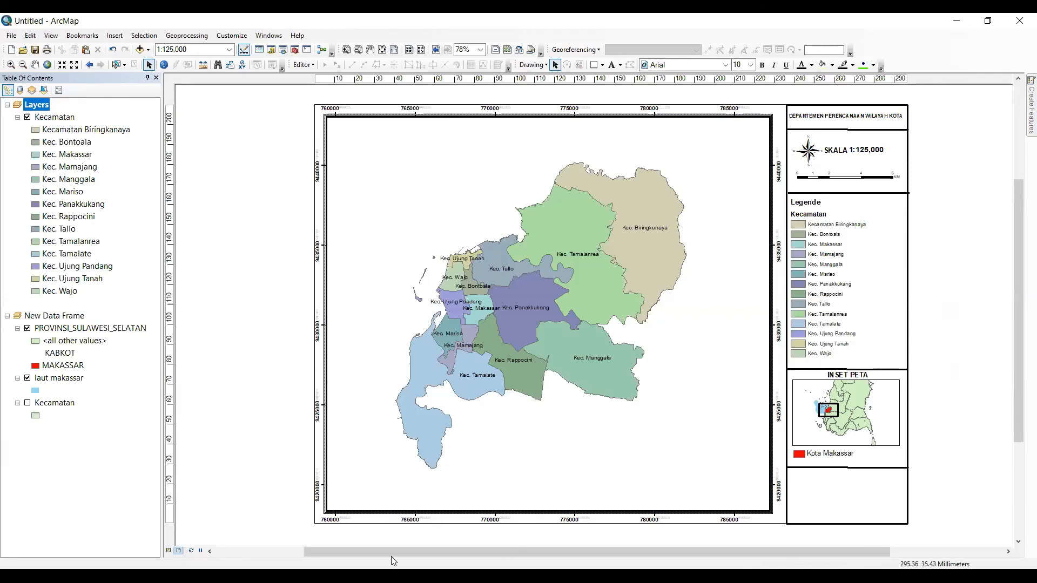
pyautogui.click(341, 321)
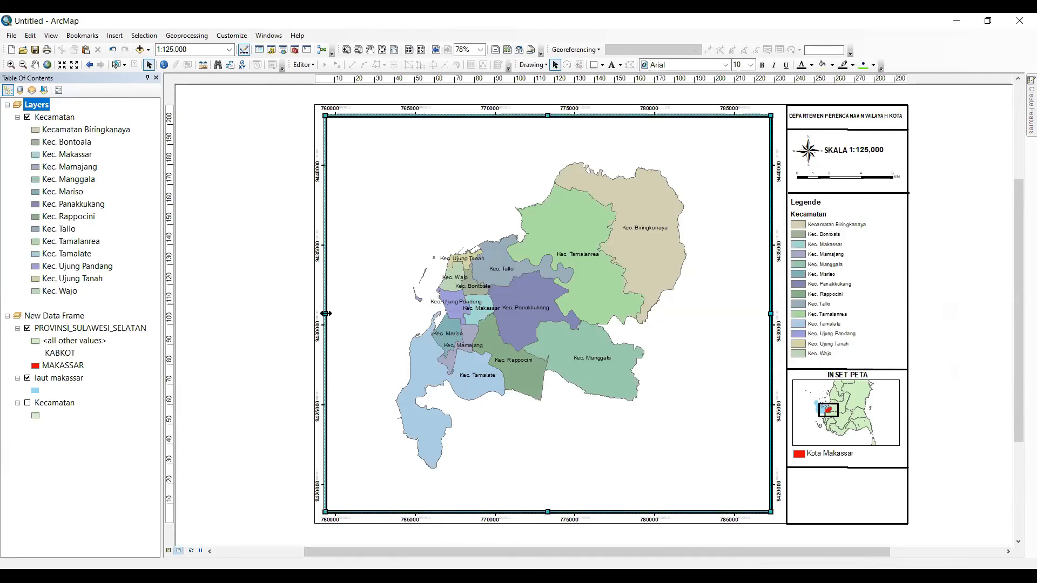
pyautogui.moveTo(326, 314); pyautogui.dragTo(330, 314)
pyautogui.click(293, 317)
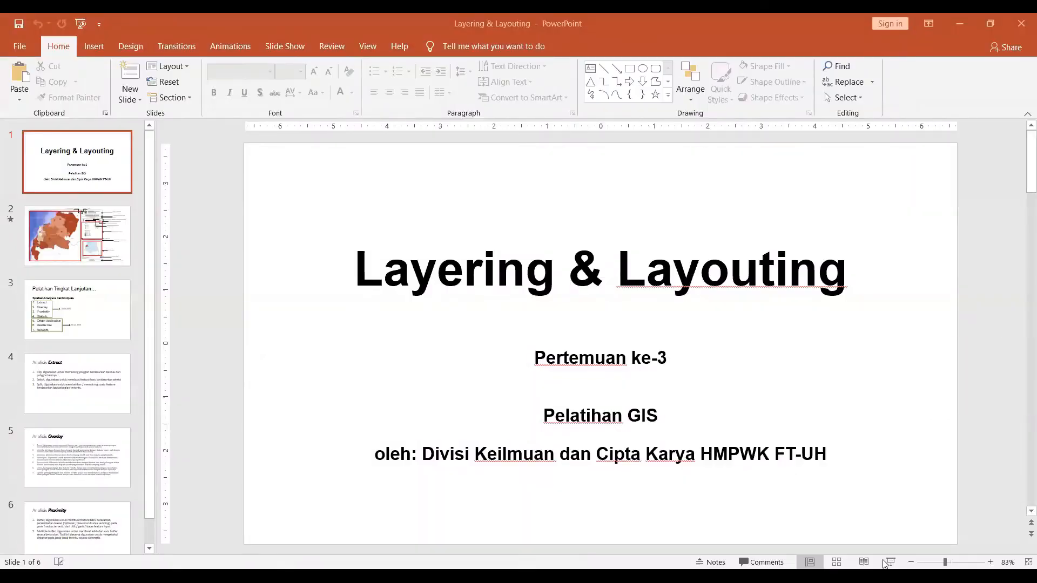
# - Switch to the Layering & Layouting presentation in PowerPoint and start its slide show
pyautogui.click(887, 562)
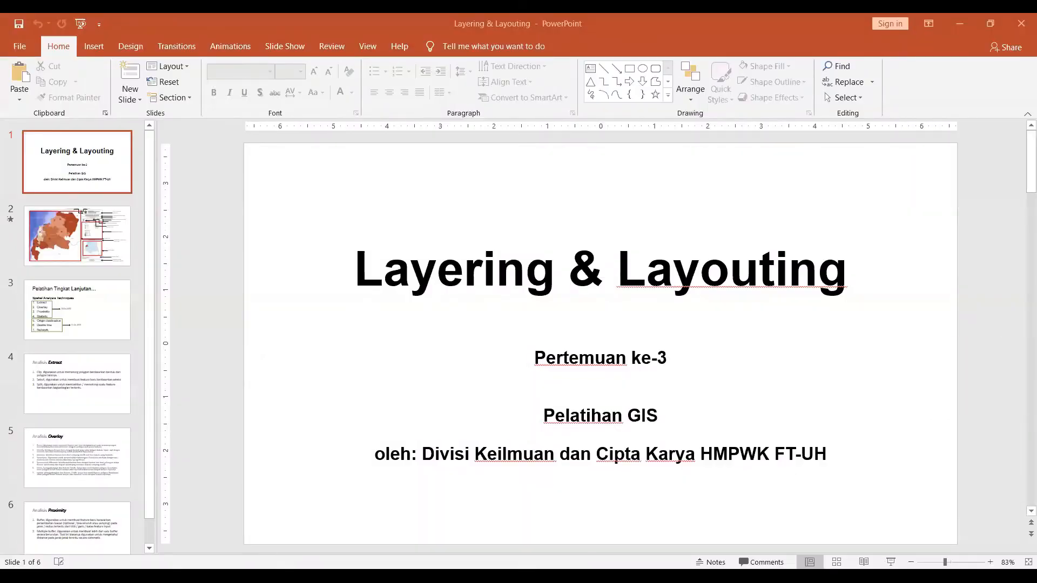